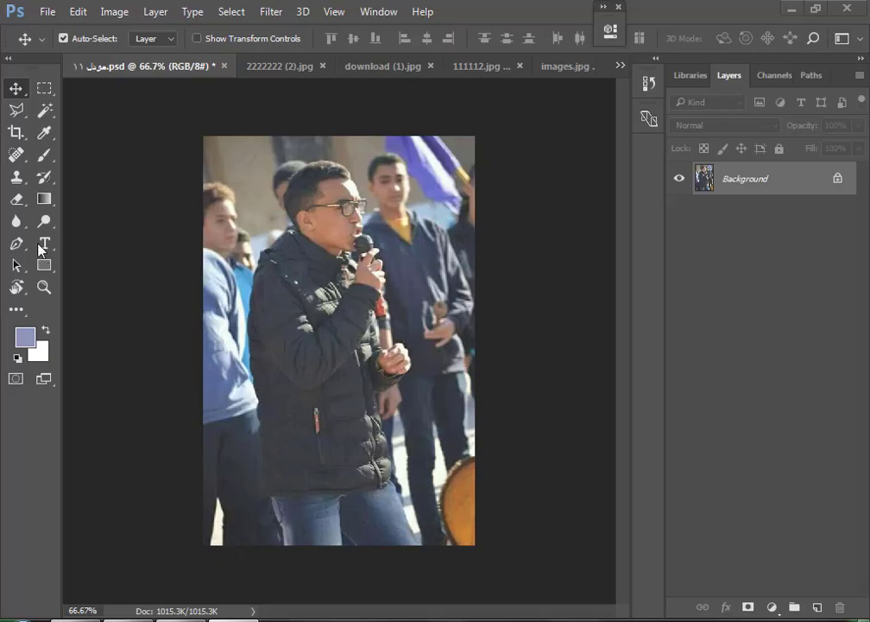
# Zoom to 200% on the singer's jacket and jeans and choose the Pen tool in Path mode
pyautogui.click(278, 515)
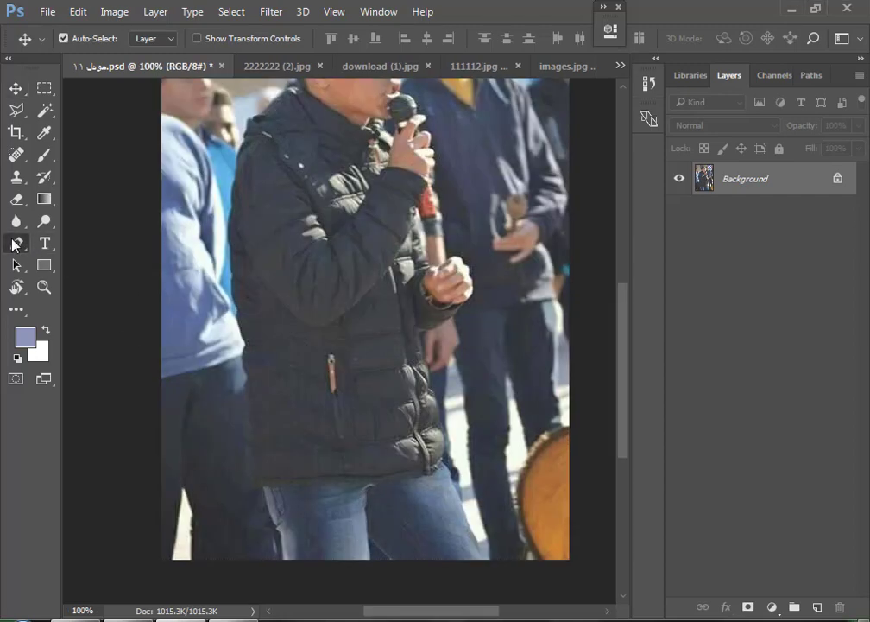
pyautogui.press('p')
pyautogui.click(282, 540)
# Start the path at the jeans' bottom edge and anchor it up the leg and the jacket's left edge
pyautogui.click(288, 556)
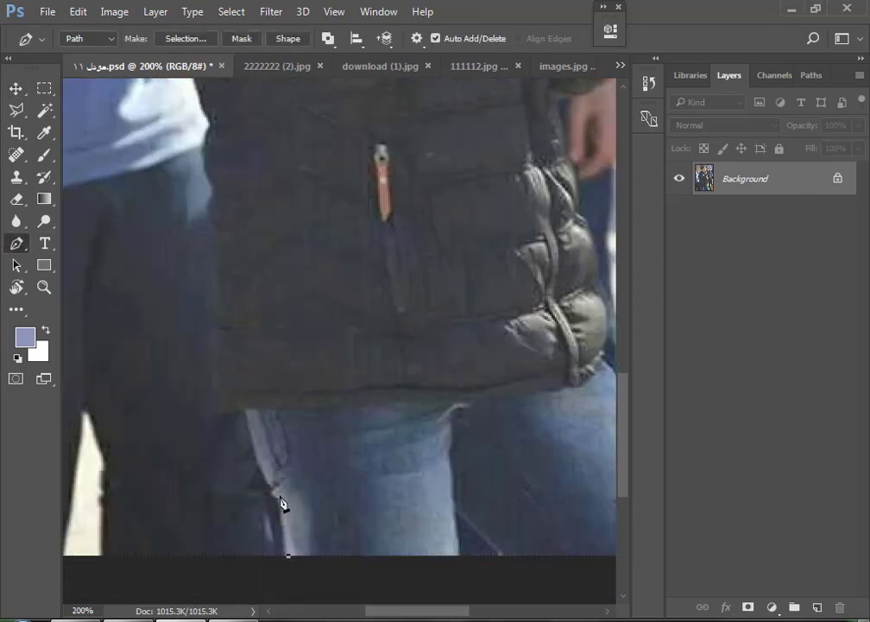
pyautogui.click(246, 414)
pyautogui.moveTo(224, 321); pyautogui.dragTo(226, 306)
pyautogui.click(219, 224)
pyautogui.click(211, 213)
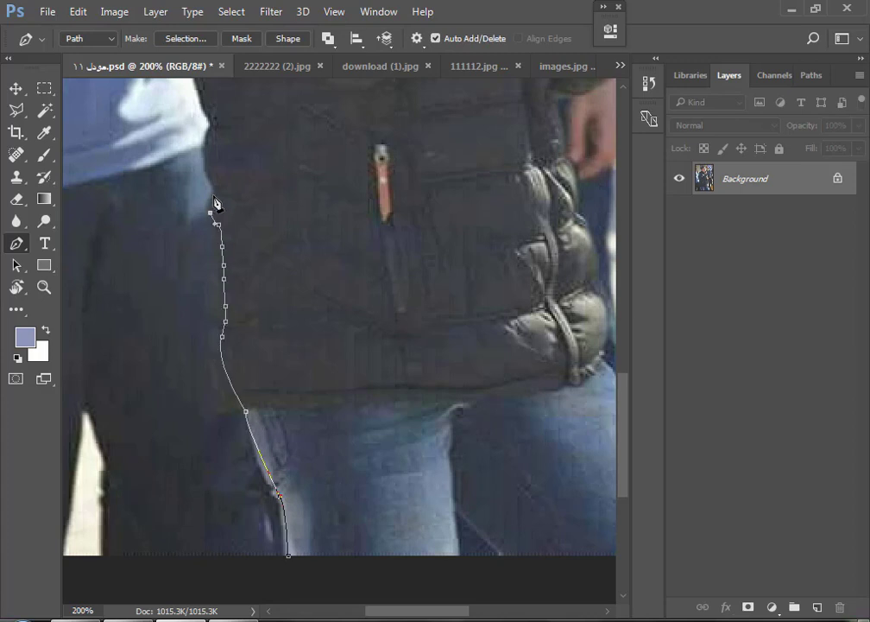
pyautogui.click(217, 185)
pyautogui.scroll(3, 211, 191)
pyautogui.scroll(3, 207, 190)
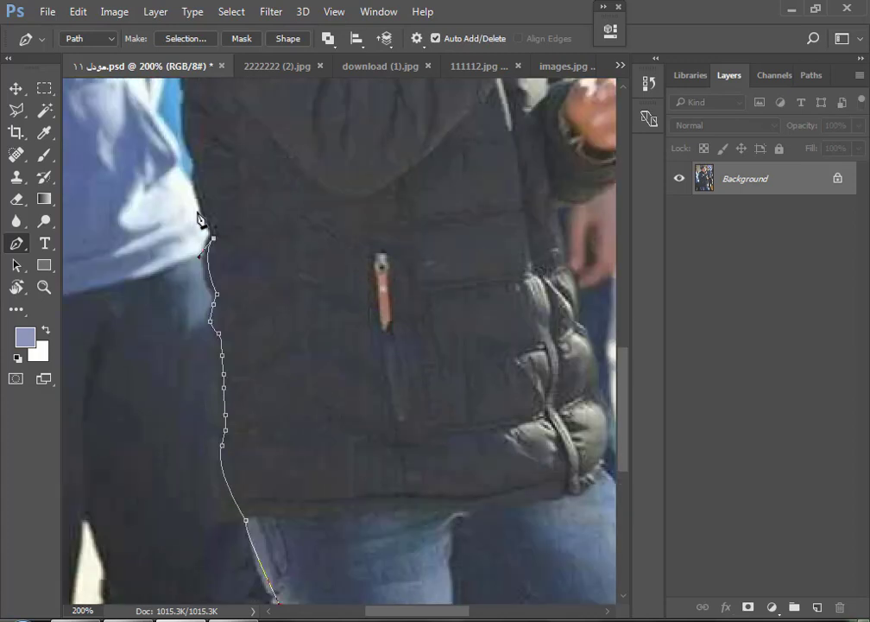
pyautogui.scroll(6, 186, 168)
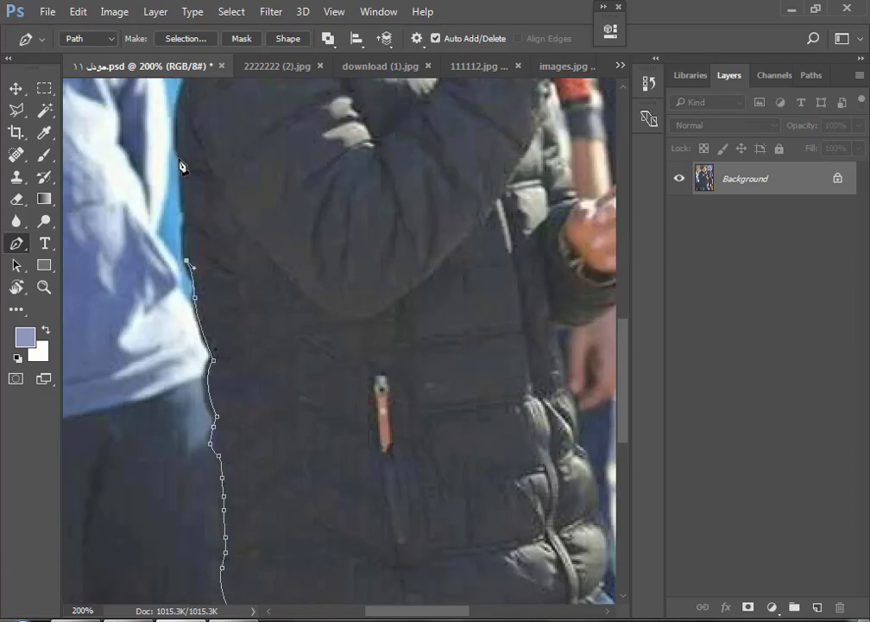
# Continue the path up the jacket's left side toward the shoulder
pyautogui.click(184, 164)
pyautogui.scroll(3, 184, 168)
pyautogui.click(182, 142)
pyautogui.scroll(2, 189, 147)
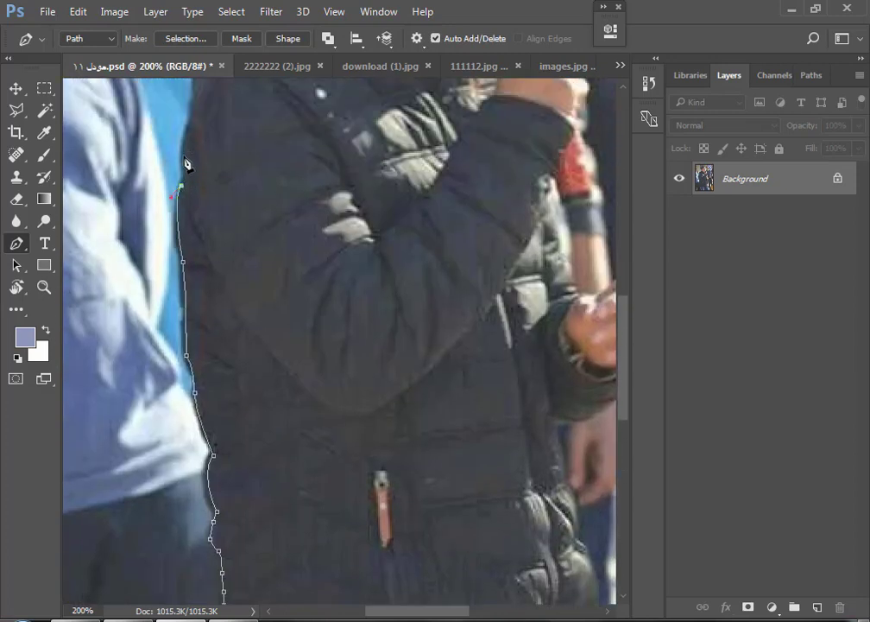
pyautogui.click(188, 168)
pyautogui.click(183, 152)
pyautogui.click(191, 121)
pyautogui.scroll(5, 196, 188)
pyautogui.click(191, 178)
pyautogui.scroll(2, 195, 185)
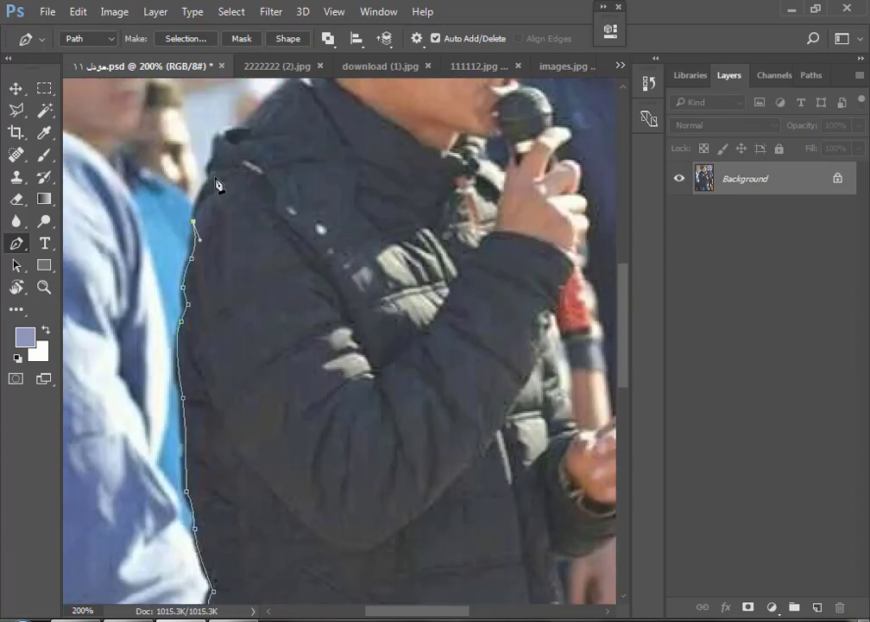
pyautogui.scroll(2, 233, 165)
# Trace anchors along the shoulder to where the neck meets the collar
pyautogui.click(248, 149)
pyautogui.scroll(2, 278, 142)
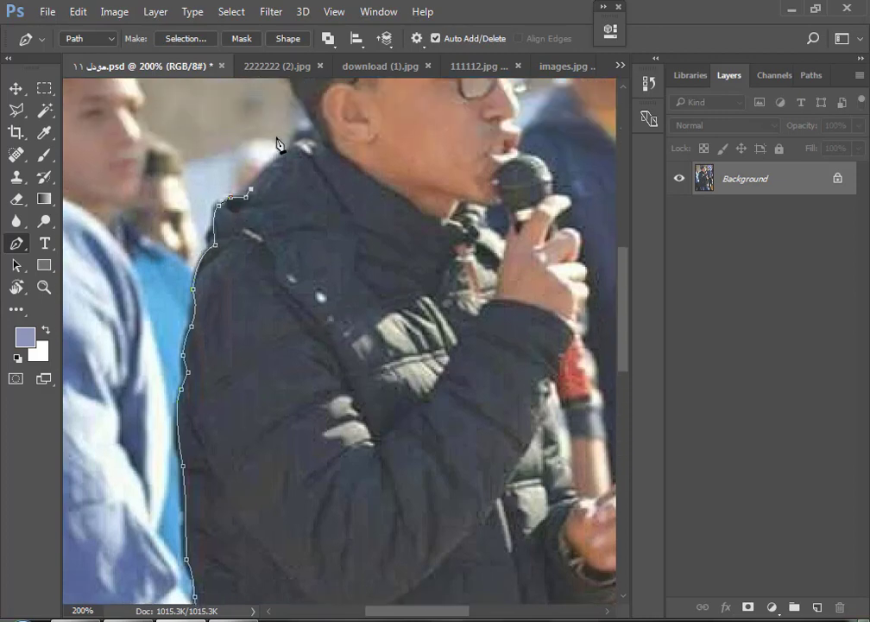
pyautogui.click(287, 148)
pyautogui.click(314, 142)
pyautogui.scroll(2, 324, 160)
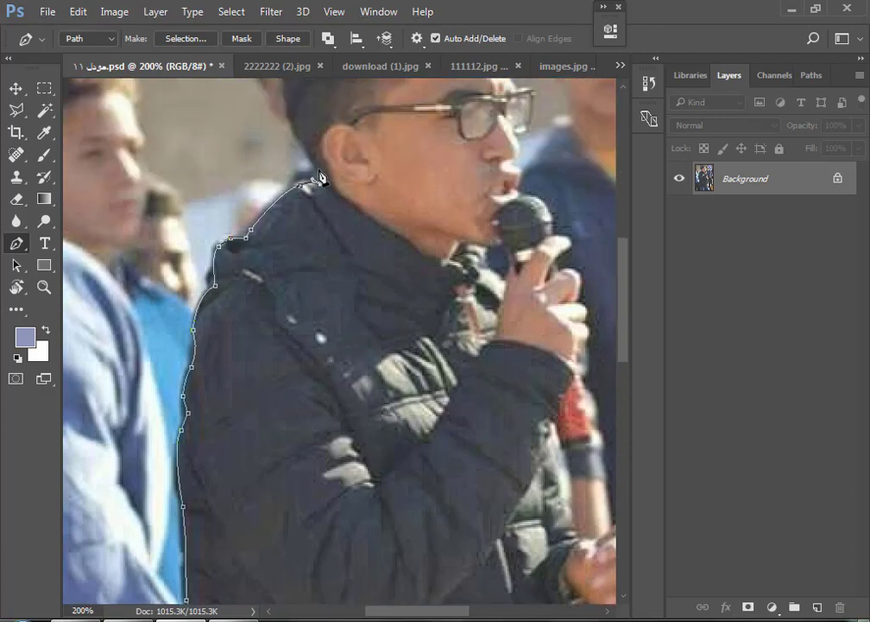
pyautogui.scroll(2, 287, 155)
pyautogui.click(289, 145)
pyautogui.scroll(5, 298, 173)
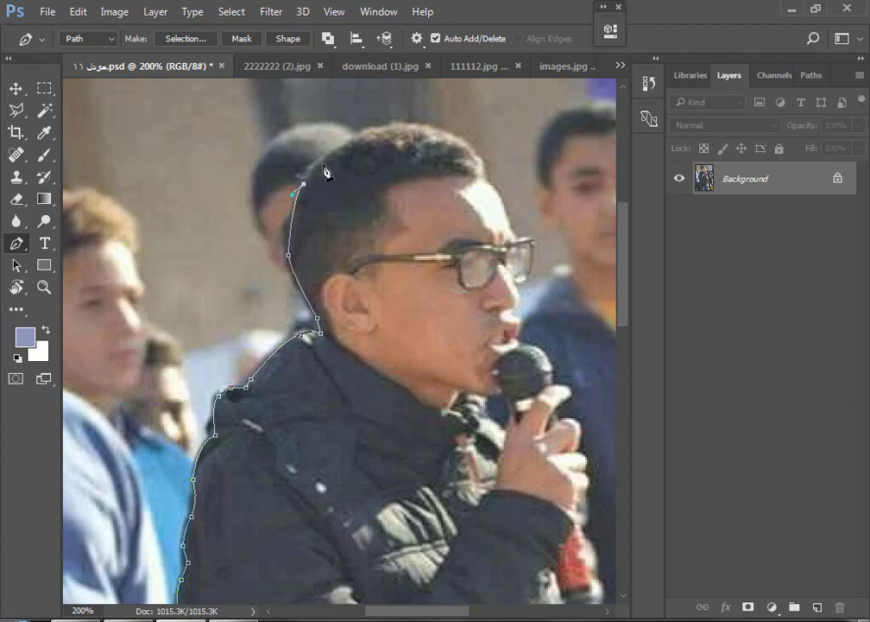
pyautogui.scroll(1, 327, 172)
# Curve the path over the head and down the face's front edge to the glasses
pyautogui.moveTo(394, 154); pyautogui.dragTo(423, 160)
pyautogui.moveTo(471, 178); pyautogui.dragTo(513, 240)
pyautogui.scroll(-1, 473, 191)
pyautogui.click(482, 186)
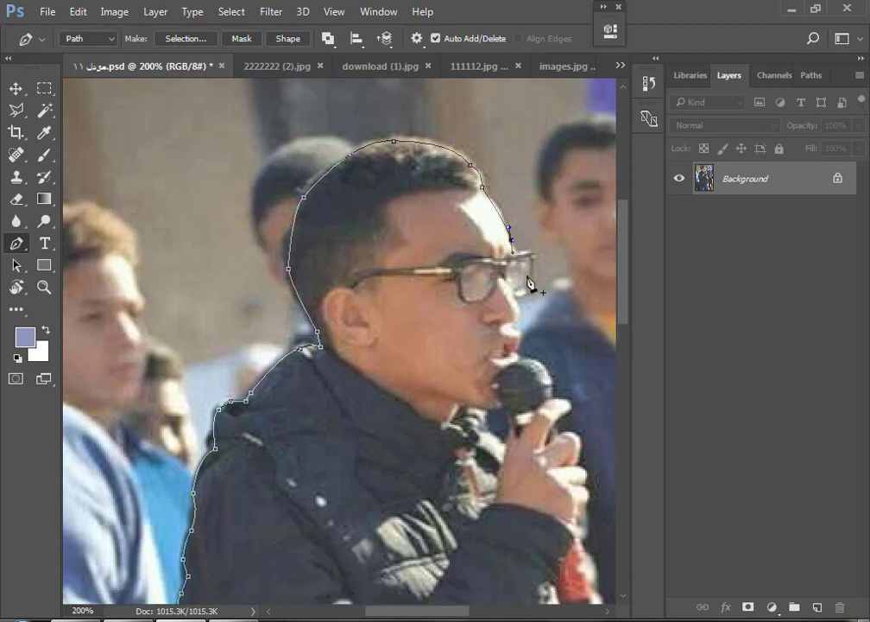
pyautogui.scroll(-2, 531, 283)
# Trace the path along the glasses and cheek and past the lips
pyautogui.scroll(1, 567, 229)
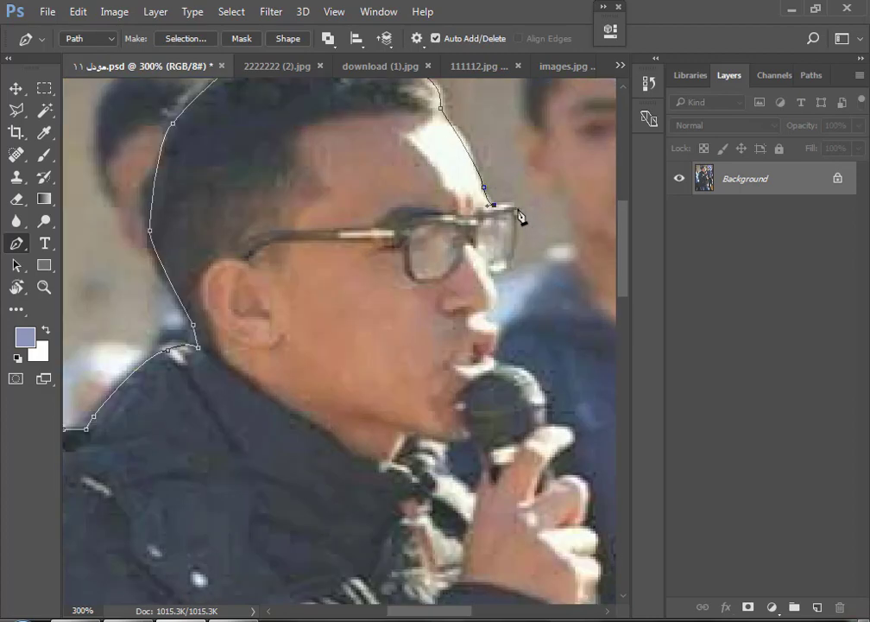
pyautogui.click(513, 264)
pyautogui.moveTo(493, 273); pyautogui.dragTo(496, 329)
pyautogui.scroll(-1, 506, 338)
pyautogui.scroll(1, 481, 329)
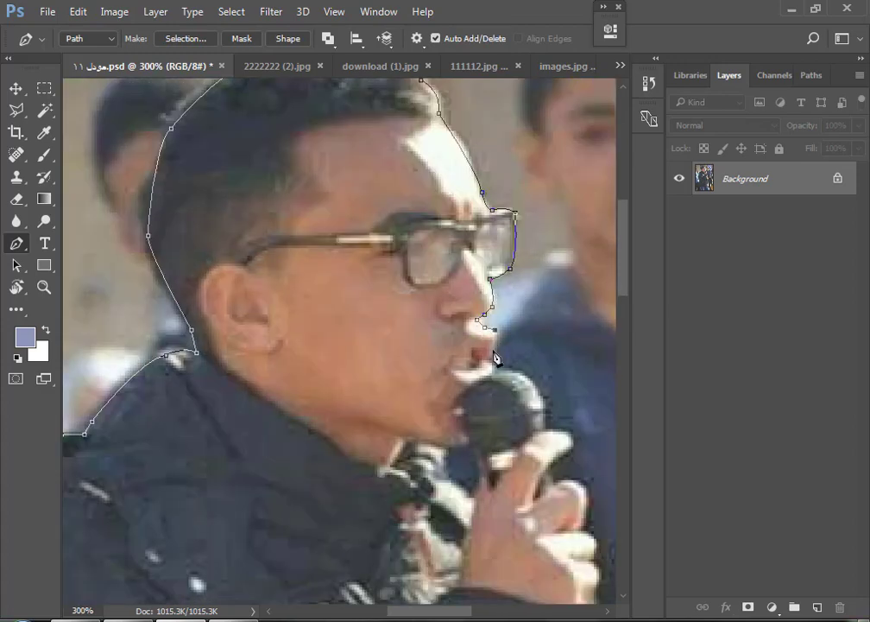
pyautogui.click(493, 357)
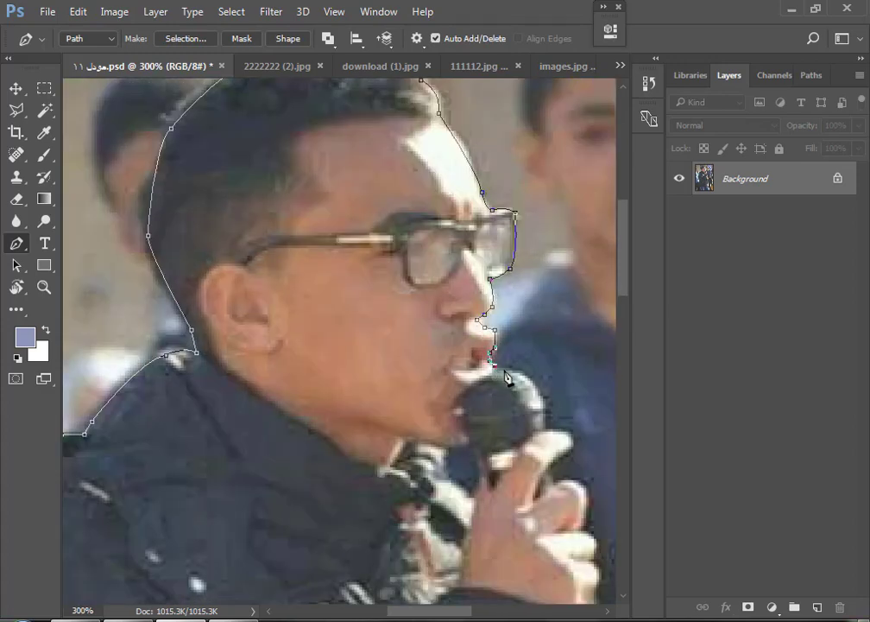
pyautogui.scroll(-2, 544, 376)
# Outline the microphone's right edge, the fingers and the hand
pyautogui.click(549, 371)
pyautogui.hscroll(3, 483, 358)
pyautogui.scroll(-1, 431, 336)
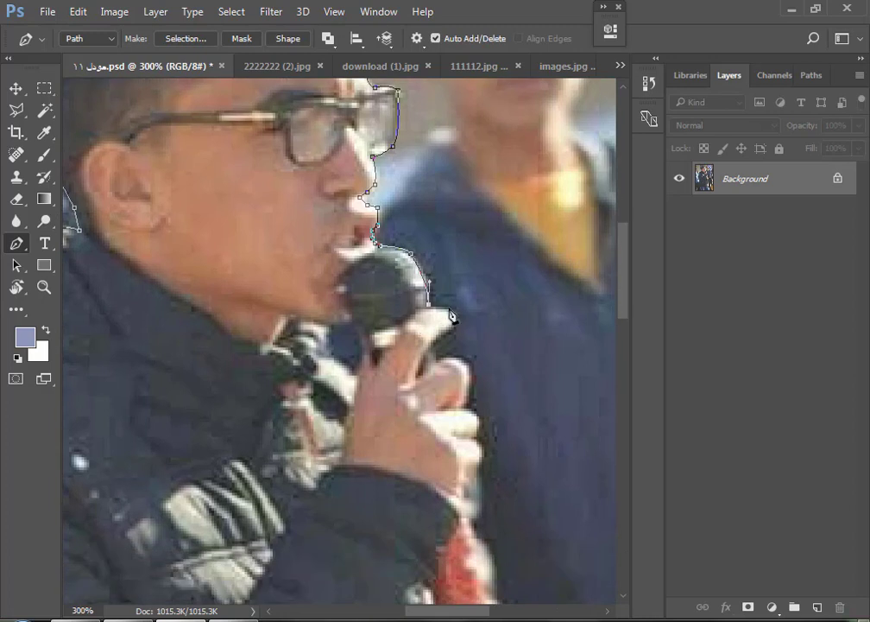
pyautogui.click(416, 377)
pyautogui.click(466, 397)
pyautogui.scroll(-1, 449, 410)
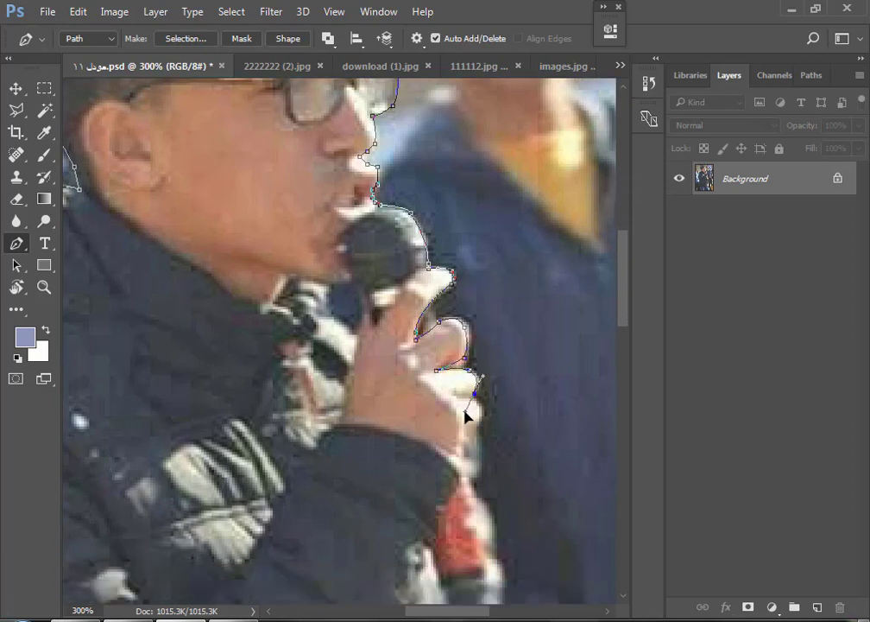
pyautogui.click(475, 395)
pyautogui.click(480, 411)
pyautogui.scroll(-3, 480, 411)
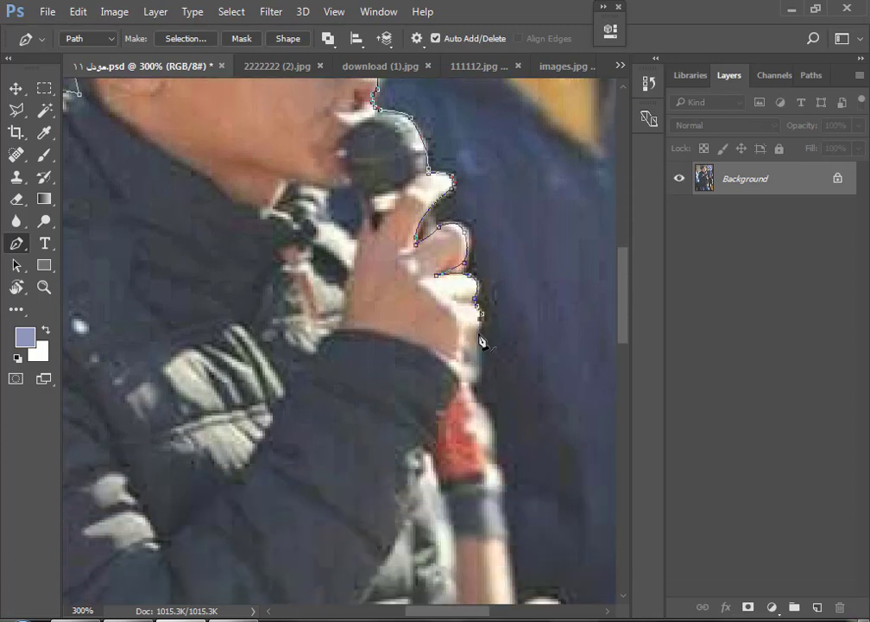
# Extend the path down the arm and sleeve
pyautogui.click(459, 369)
pyautogui.click(443, 411)
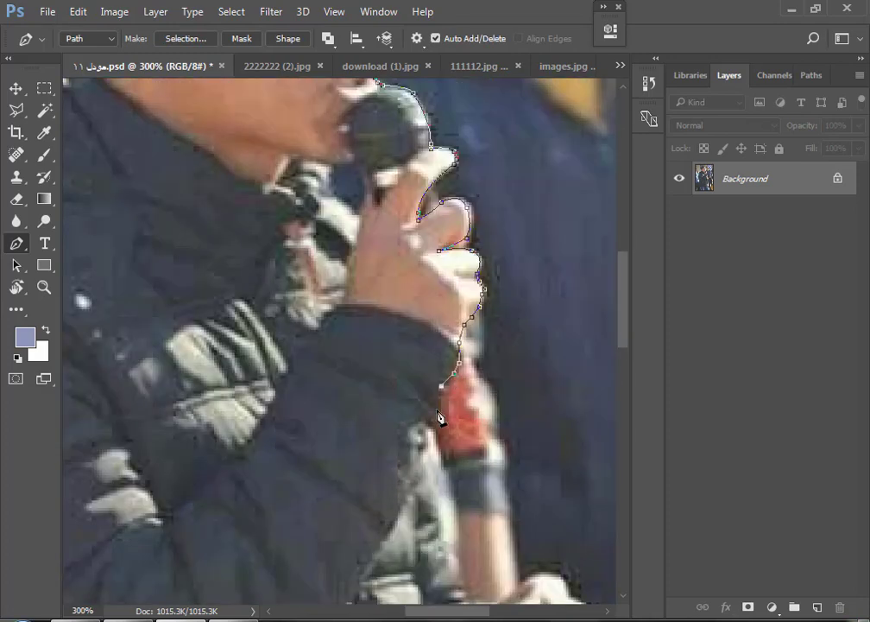
pyautogui.scroll(-3, 441, 423)
pyautogui.scroll(-2, 460, 431)
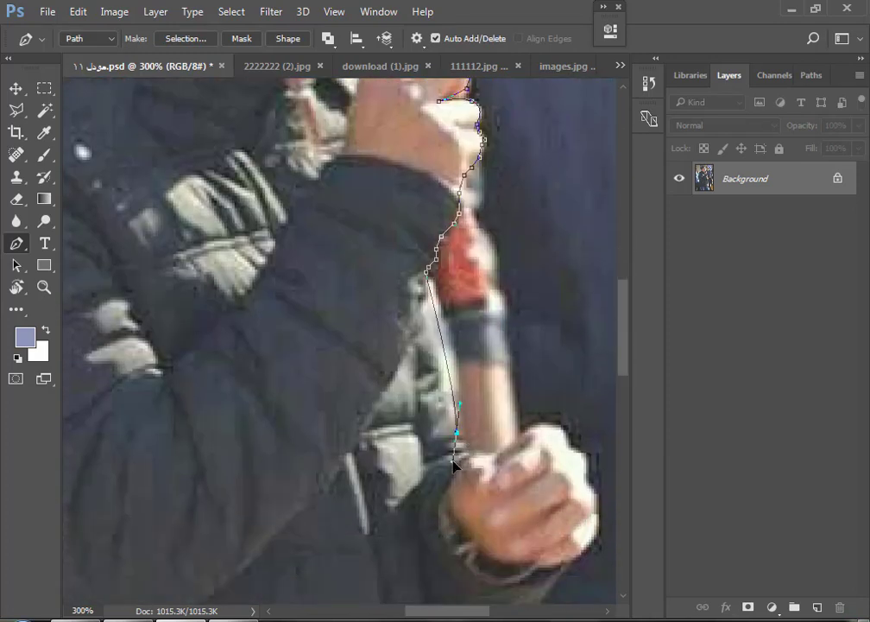
pyautogui.scroll(2, 407, 360)
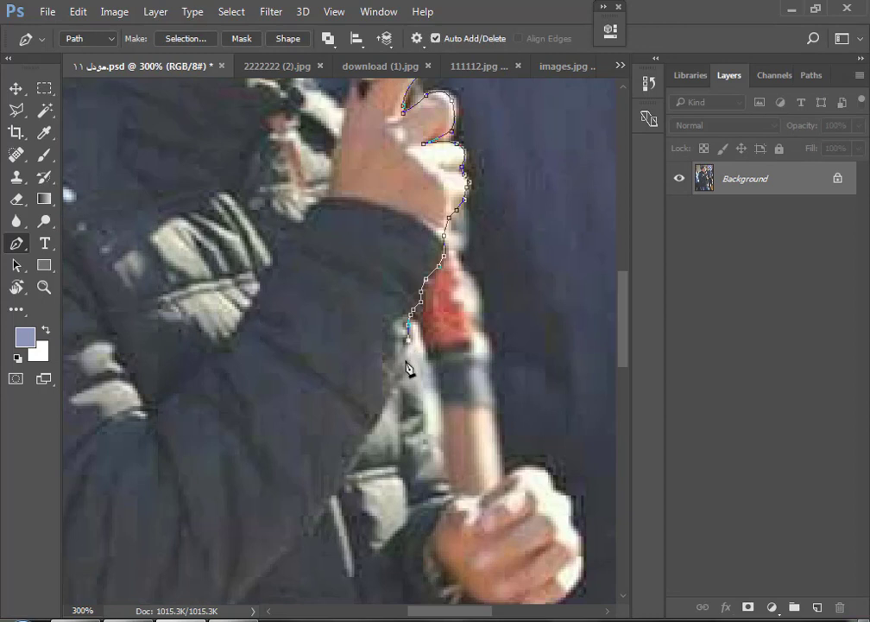
pyautogui.moveTo(426, 423); pyautogui.dragTo(426, 449)
pyautogui.click(436, 450)
pyautogui.scroll(-1, 447, 470)
# Trace over the top of the fist and around its right edge
pyautogui.click(452, 454)
pyautogui.click(479, 455)
pyautogui.click(516, 431)
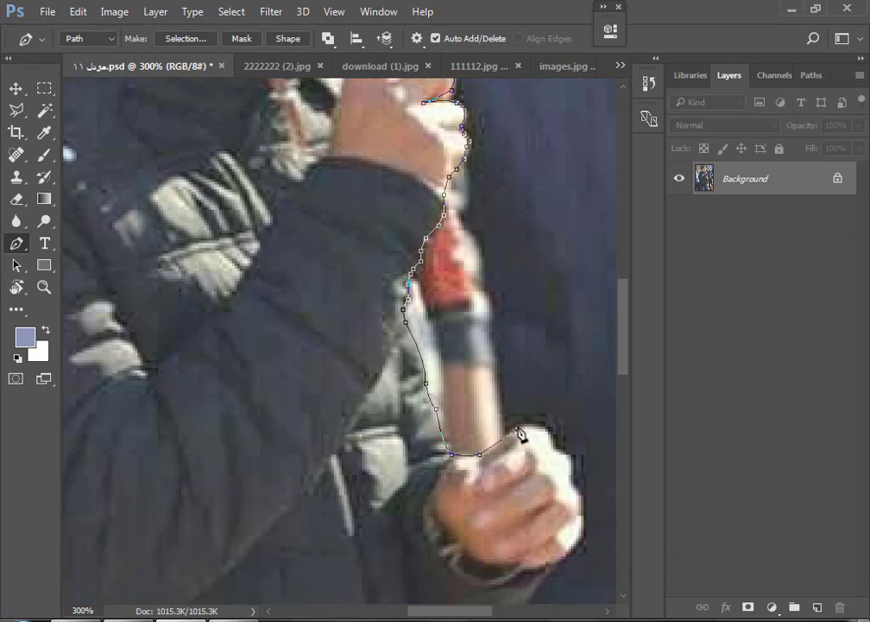
pyautogui.click(549, 424)
pyautogui.scroll(-2, 560, 458)
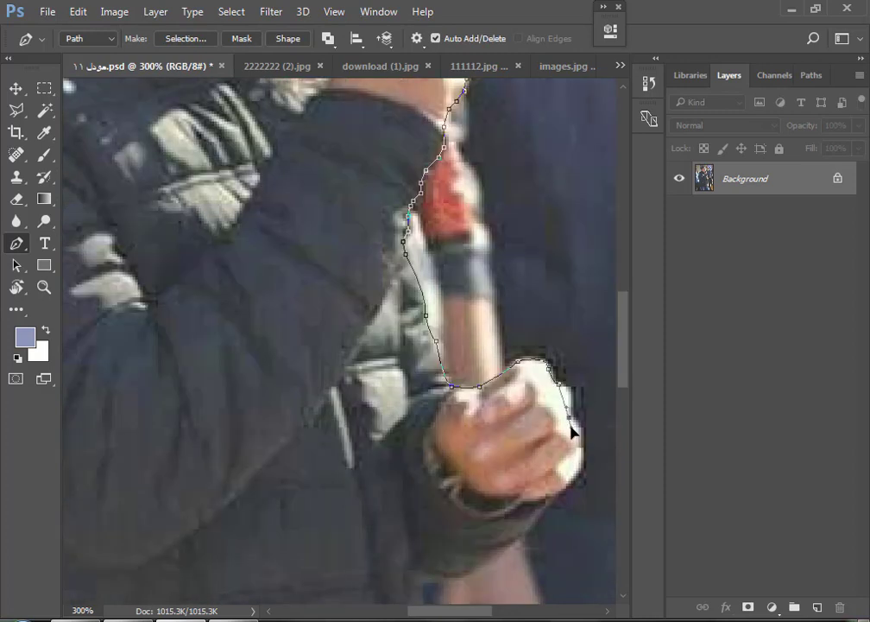
pyautogui.click(580, 460)
pyautogui.scroll(-2, 553, 449)
pyautogui.moveTo(548, 444); pyautogui.dragTo(519, 459)
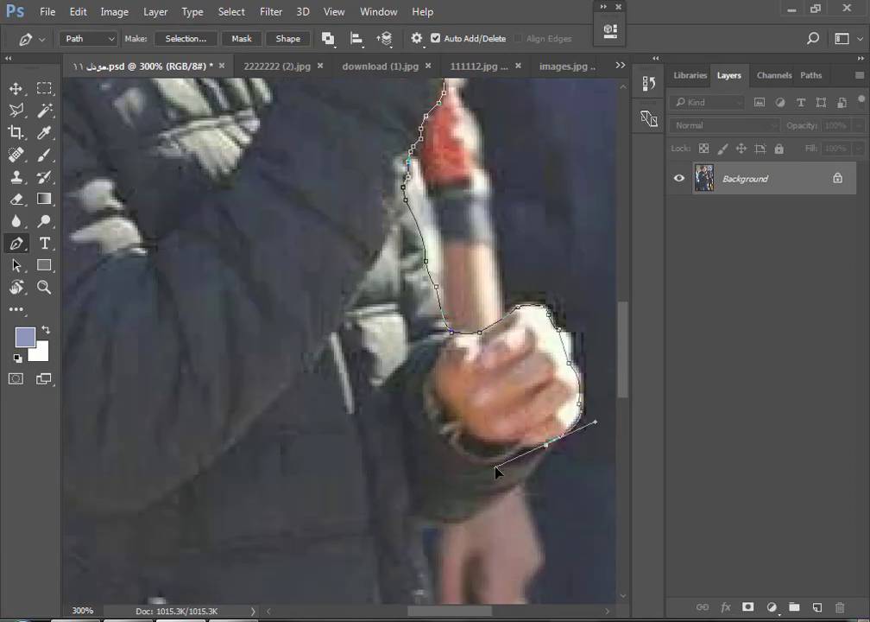
pyautogui.scroll(-1, 518, 471)
pyautogui.scroll(-1, 526, 471)
pyautogui.moveTo(439, 469); pyautogui.dragTo(511, 464)
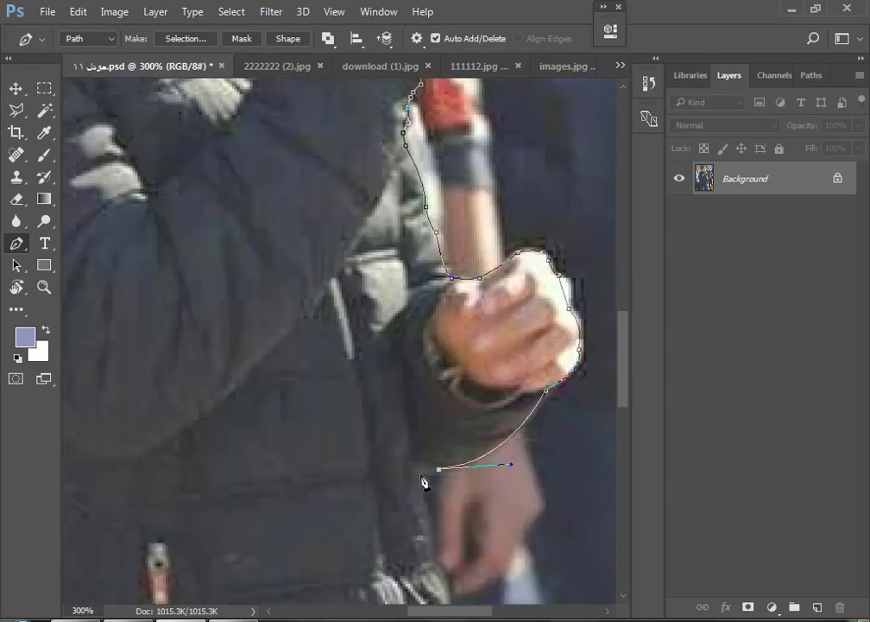
pyautogui.scroll(-5, 427, 475)
# Anchor the path below the fist and down the jacket's right edge
pyautogui.click(432, 426)
pyautogui.scroll(-3, 437, 443)
pyautogui.moveTo(446, 432); pyautogui.dragTo(439, 462)
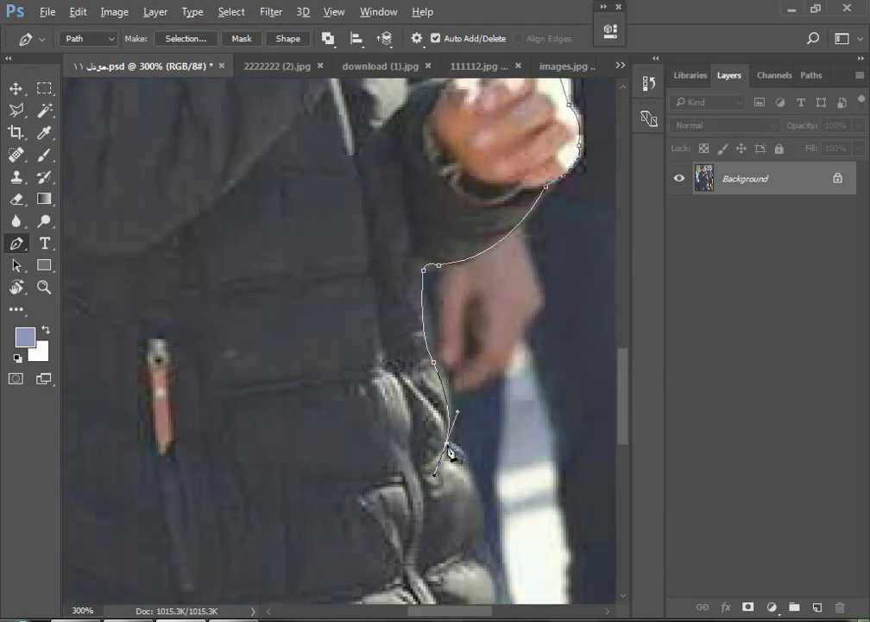
pyautogui.scroll(-3, 450, 452)
pyautogui.moveTo(457, 369); pyautogui.dragTo(496, 489)
pyautogui.scroll(-2, 492, 466)
pyautogui.scroll(-1, 488, 414)
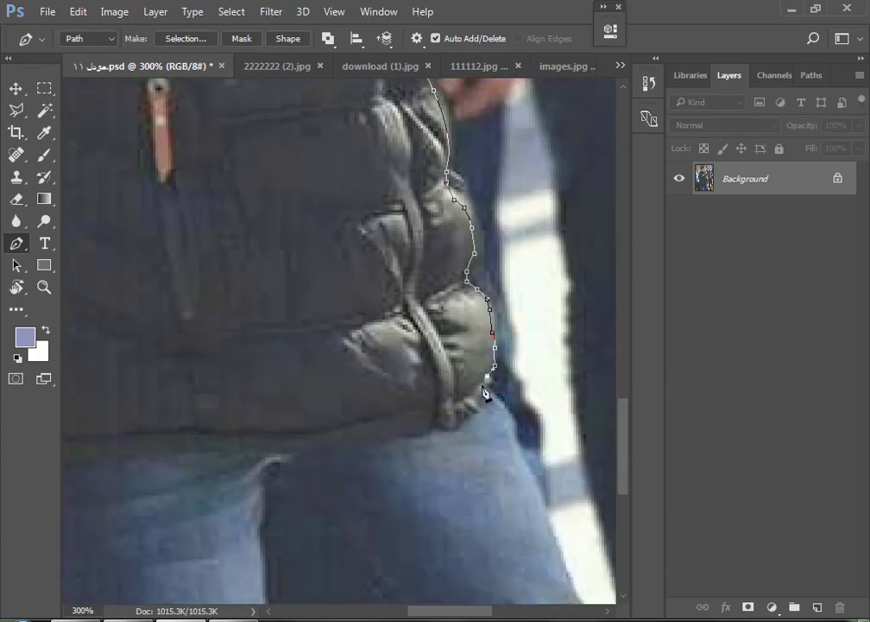
pyautogui.scroll(-3, 518, 484)
pyautogui.hscroll(1, 505, 606)
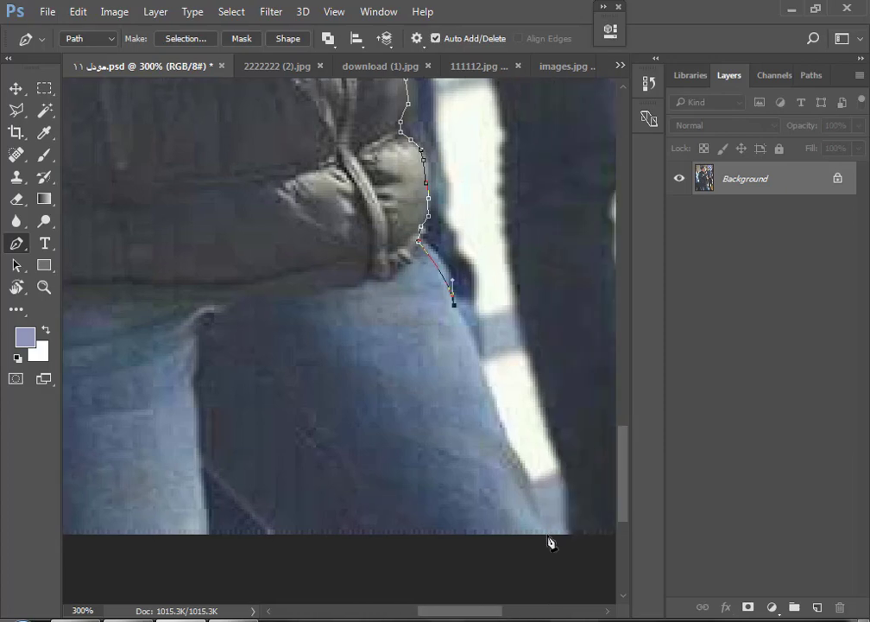
pyautogui.moveTo(545, 528); pyautogui.dragTo(550, 537)
# Run the path along the jeans' bottom edge to close the figure outline
pyautogui.click(414, 559)
pyautogui.click(330, 560)
pyautogui.click(271, 533)
pyautogui.hscroll(-2, 270, 542)
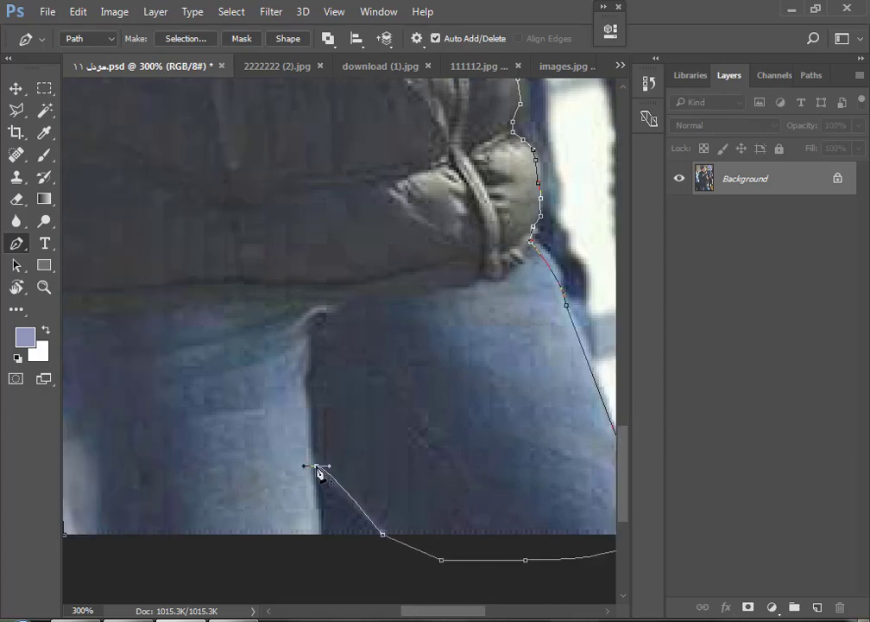
pyautogui.moveTo(316, 466); pyautogui.dragTo(329, 542)
pyautogui.hscroll(-3, 243, 550)
# Turn the finished pen path into a selection with a 1-pixel feather
pyautogui.hotkey('ctrl', '1')
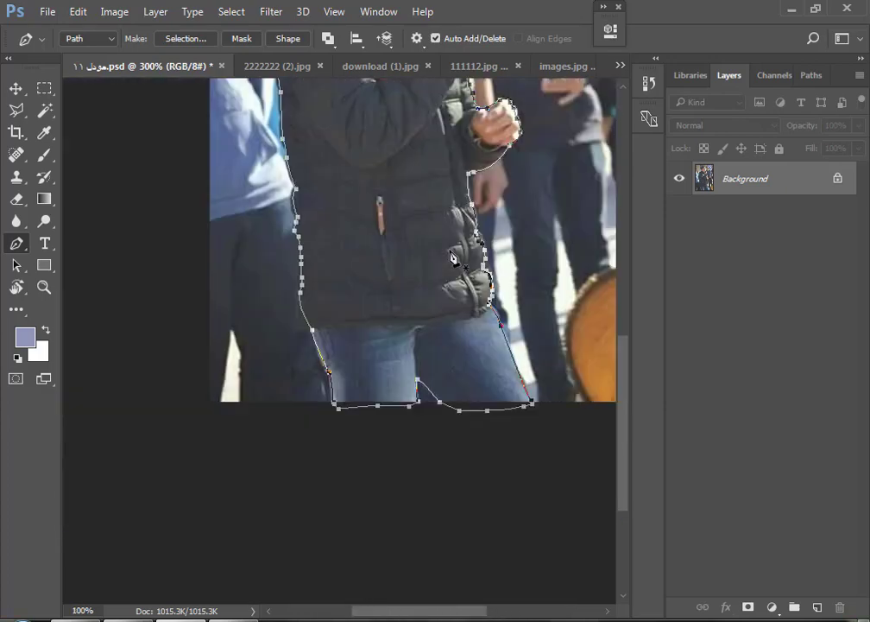
pyautogui.scroll(3, 458, 254)
pyautogui.hotkey('ctrl', '-')
pyautogui.hotkey('ctrl', '+')
pyautogui.rightClick(322, 316)
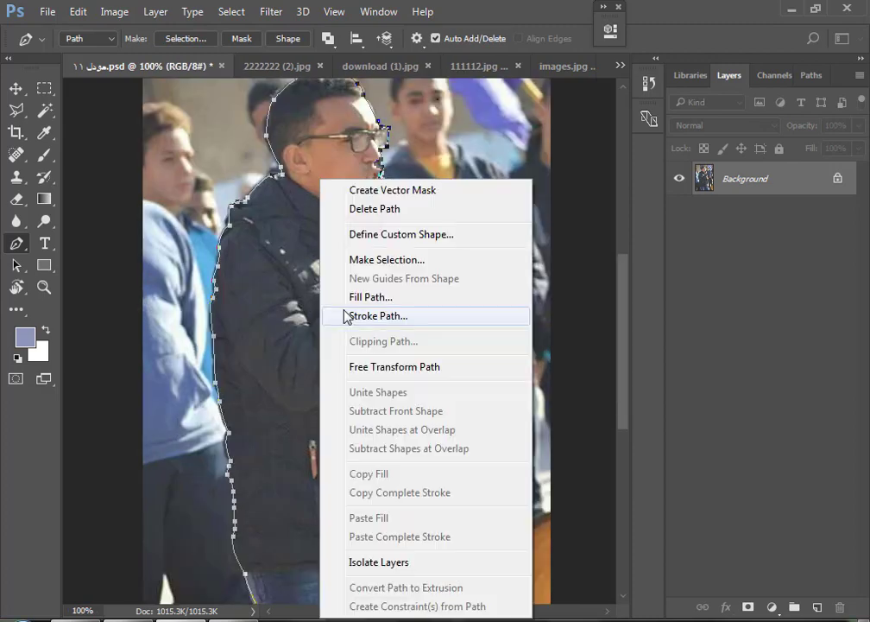
pyautogui.click(381, 260)
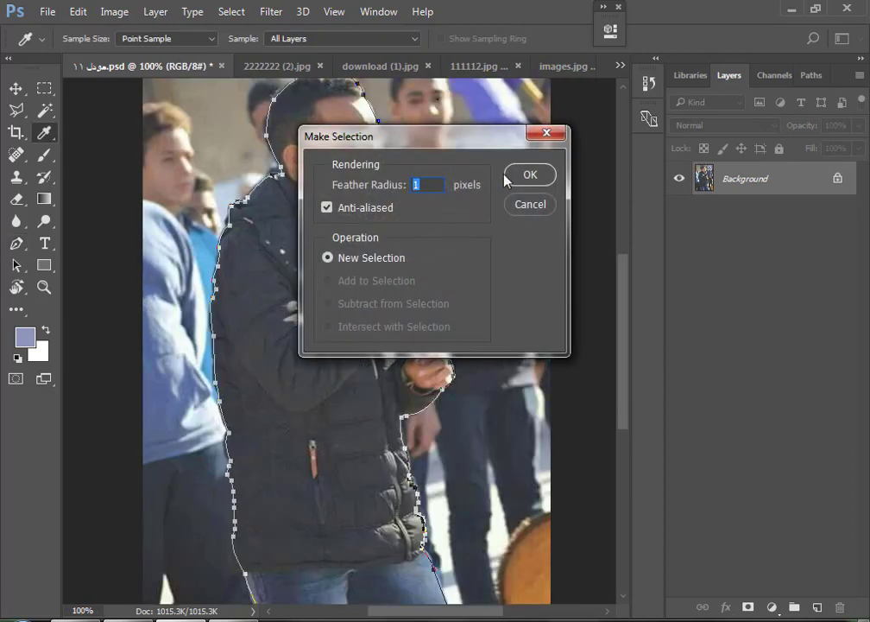
pyautogui.click(508, 176)
# Copy the selected singer onto a new Layer 1 and switch to the Move tool
pyautogui.hotkey('ctrl', '-')
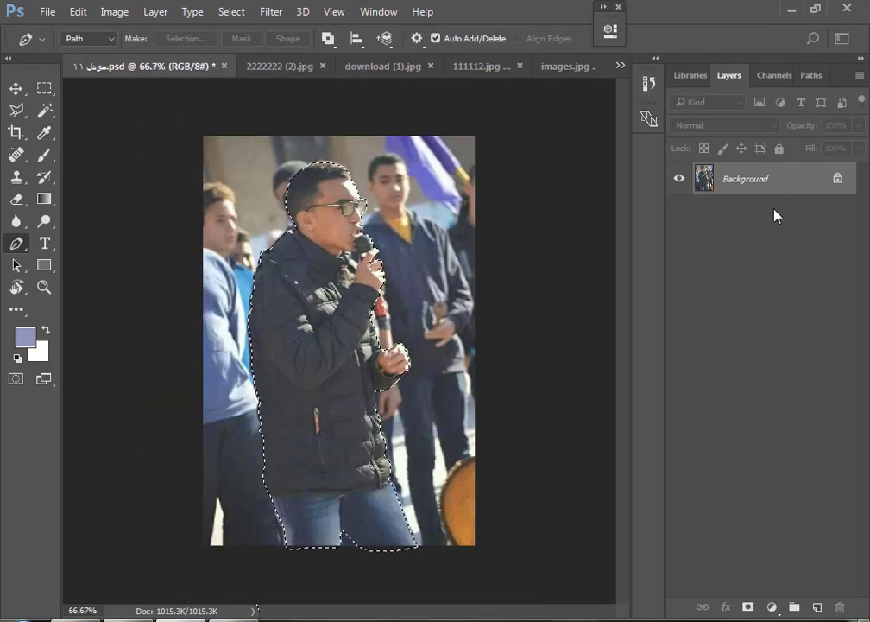
pyautogui.hotkey('ctrl', 'shift', 'alt', 'n')
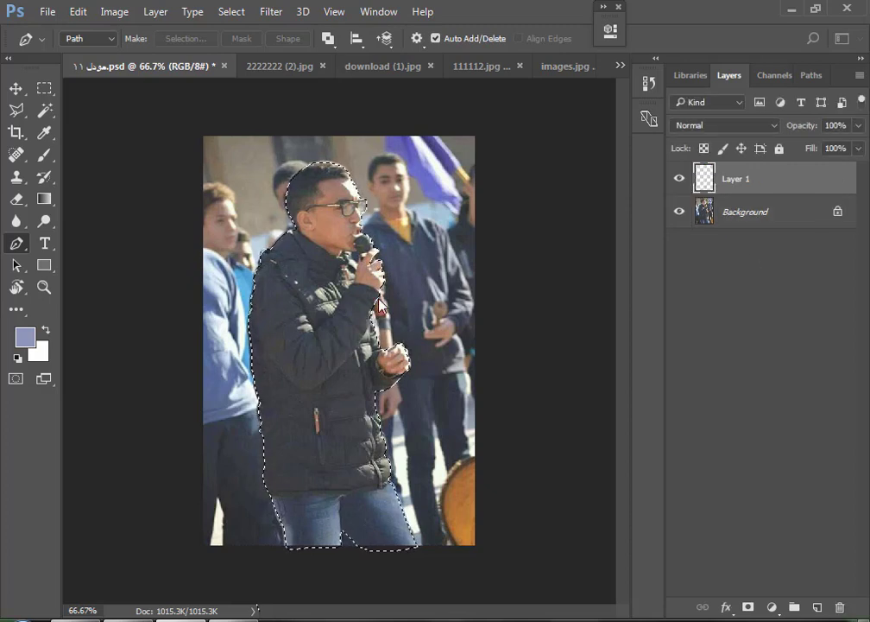
pyautogui.press('v')
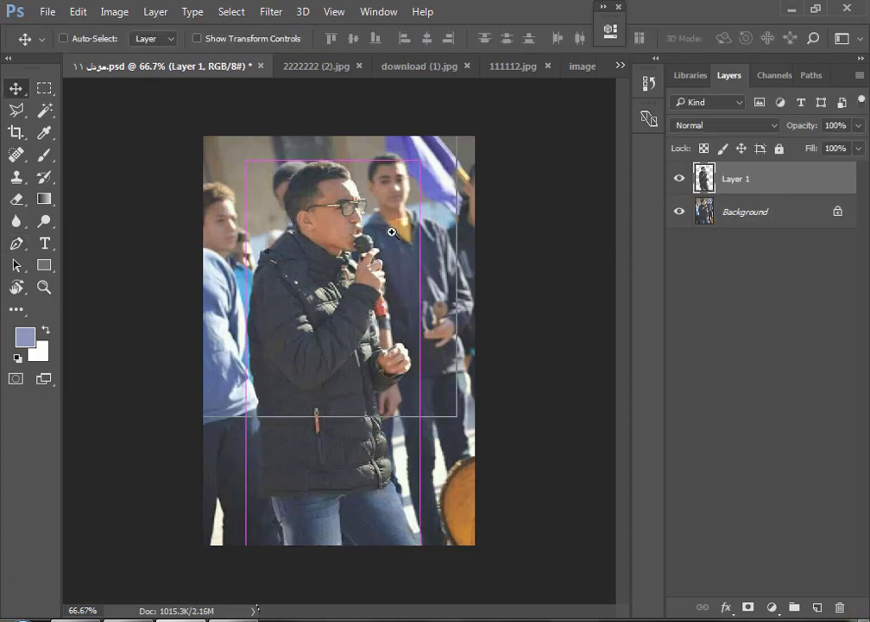
pyautogui.hotkey('ctrl', '+')
# Smooth the forehead, cheek and chin skin with the Mixer Brush at sizes 20, 25 and 15
pyautogui.hotkey('shift', 'b')
pyautogui.rightClick(51, 160)
pyautogui.click(128, 203)
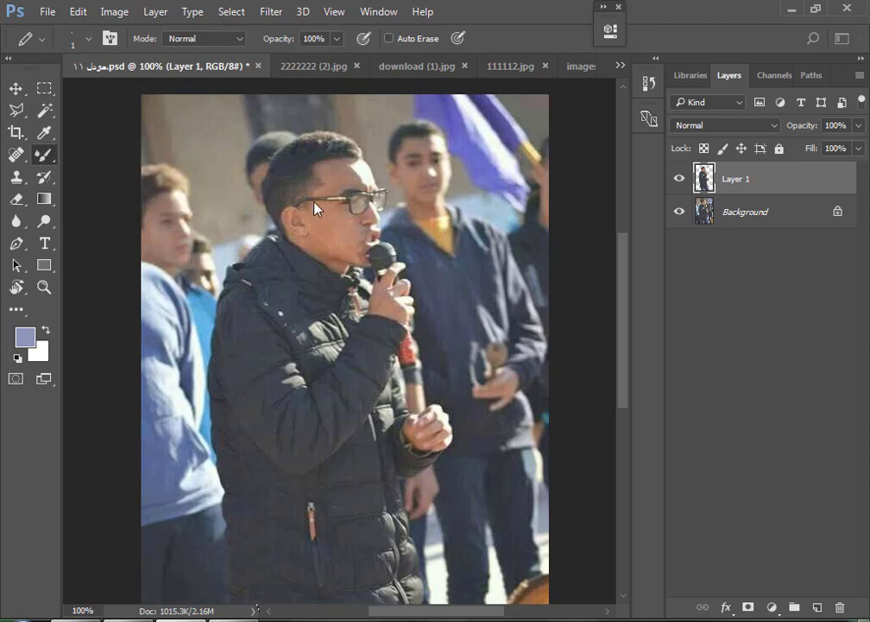
pyautogui.scroll(1, 340, 181)
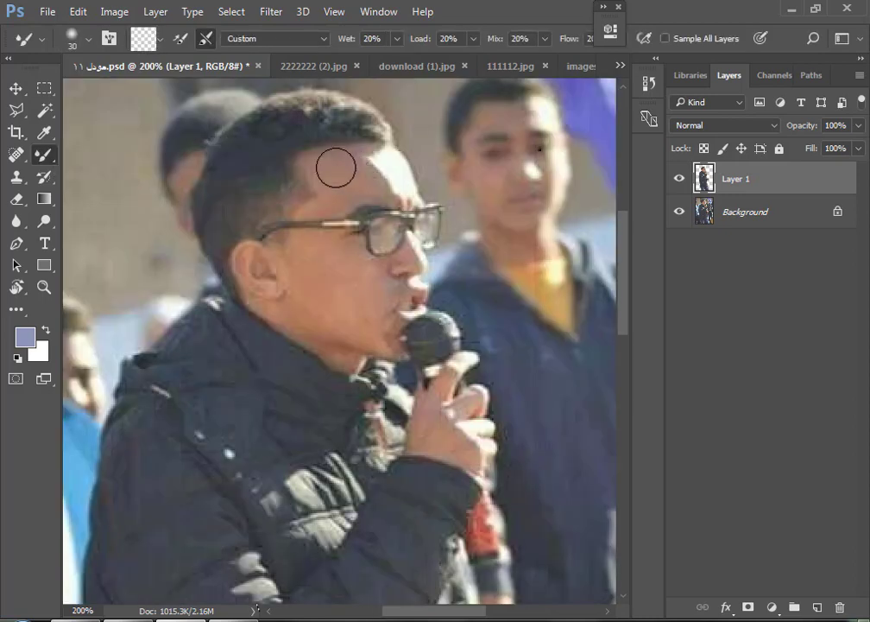
pyautogui.press('[')
pyautogui.moveTo(353, 158)
pyautogui.mouseDown()
pyautogui.moveTo(385, 180)
pyautogui.moveTo(380, 194)
pyautogui.moveTo(373, 177)
pyautogui.mouseUp()
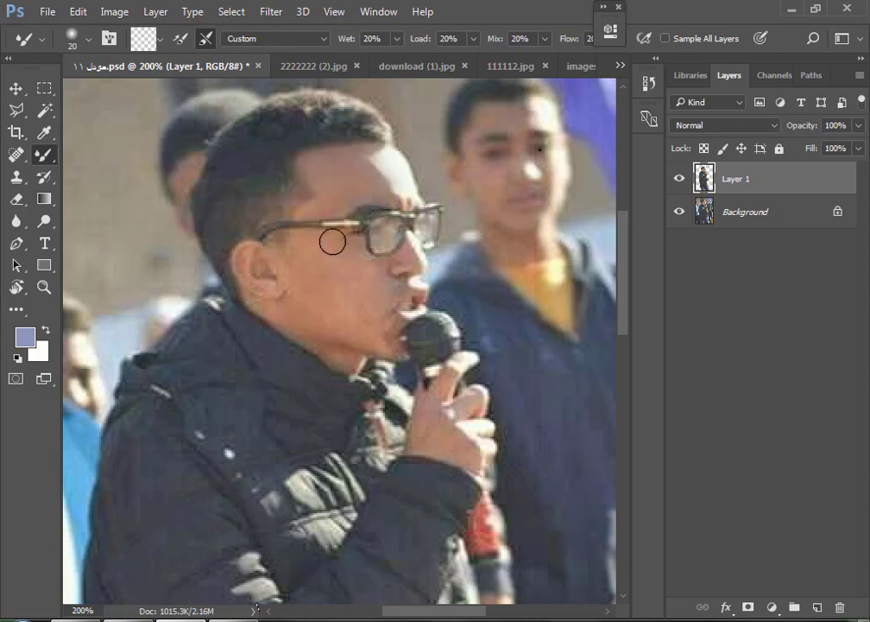
pyautogui.press(']')
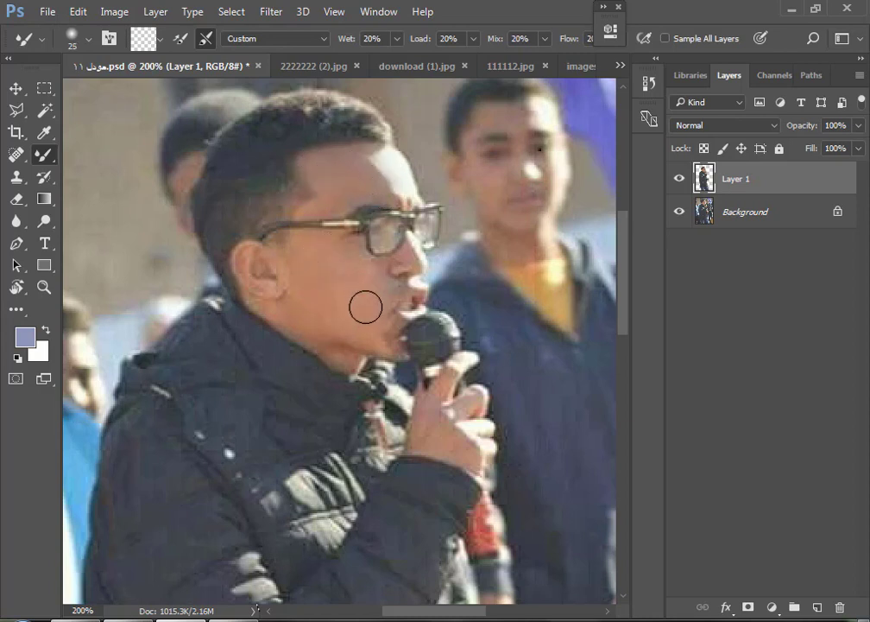
pyautogui.press('[')
pyautogui.press('[')
# Reselect Layer 1, then bring up the images.jpg stage-lights photo and unlock its layer
pyautogui.hotkey('ctrl', '-')
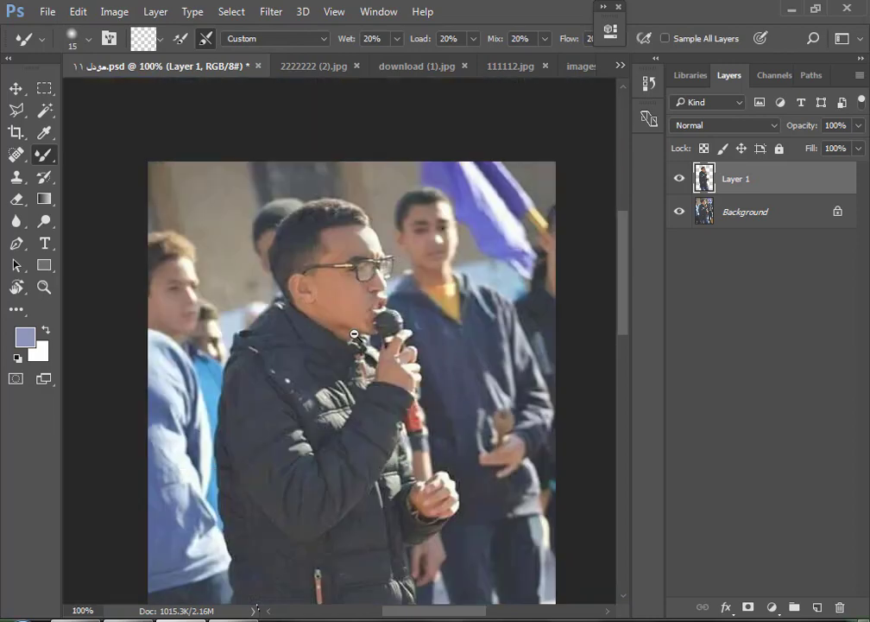
pyautogui.hotkey('ctrl', '-')
pyautogui.press('v')
pyautogui.click(307, 281)
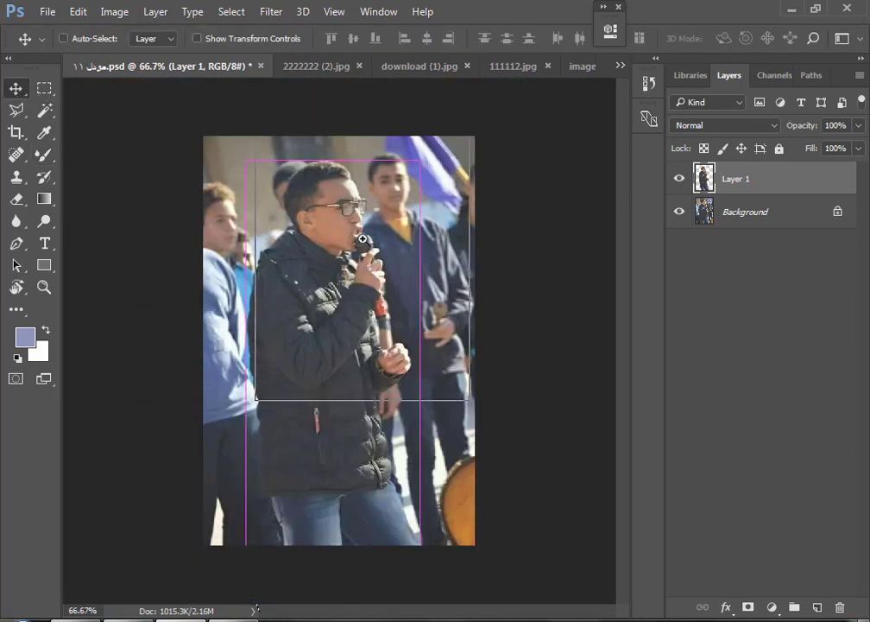
pyautogui.hotkey('ctrl', '+')
pyautogui.hotkey('ctrl', '-')
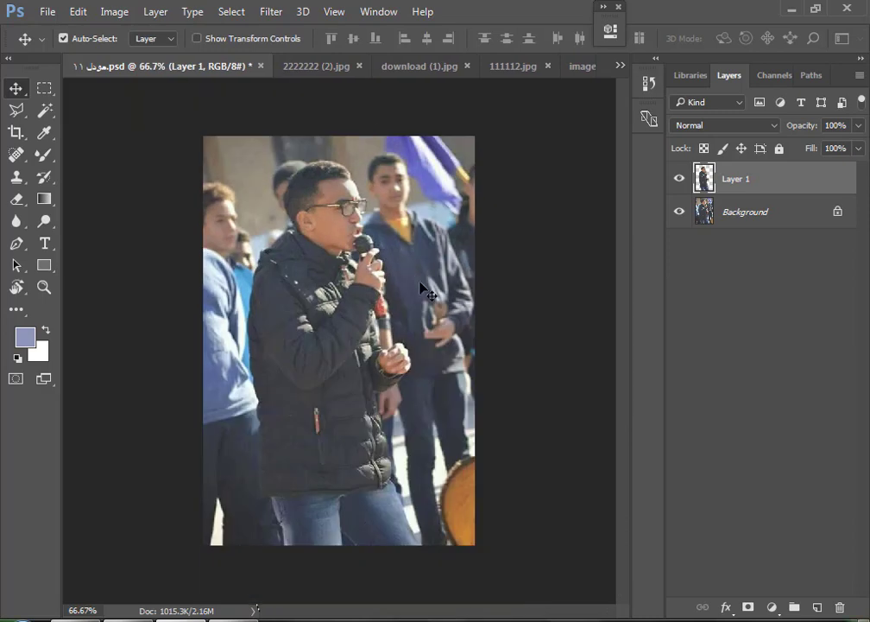
pyautogui.click(818, 220)
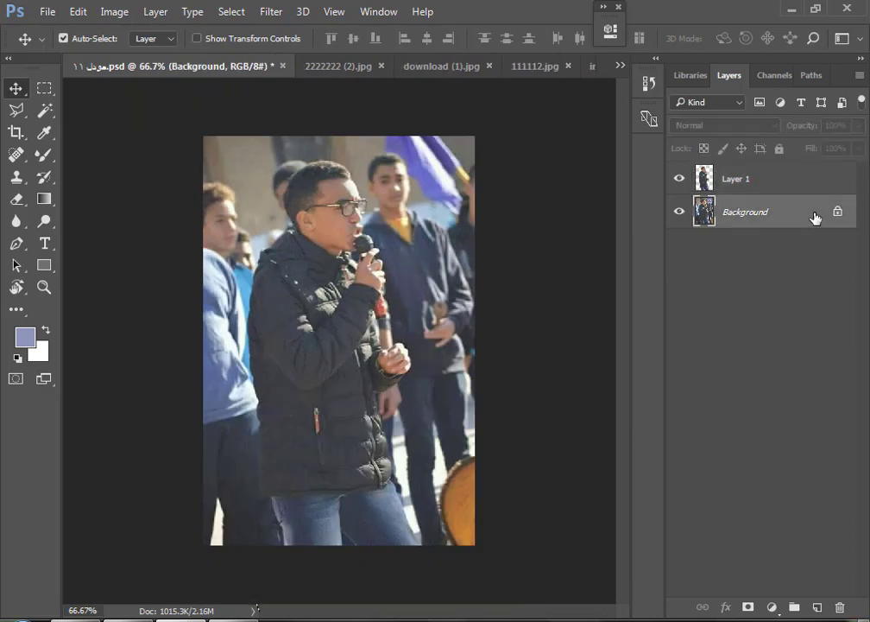
pyautogui.click(712, 178)
pyautogui.click(580, 68)
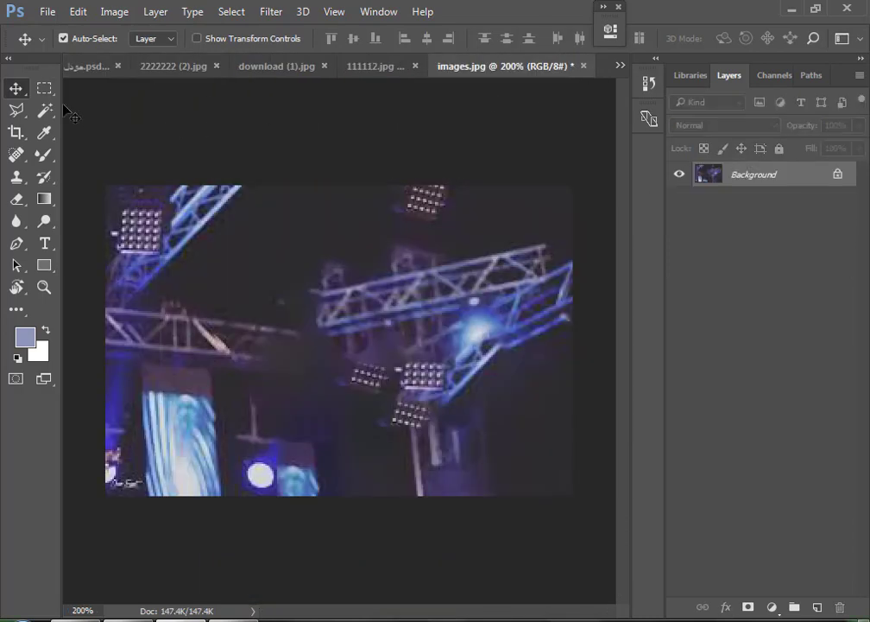
pyautogui.click(838, 173)
# Drag the images.jpg stage-lights photo into the singer document as Layer 2
pyautogui.moveTo(402, 343)
pyautogui.mouseDown()
pyautogui.moveTo(201, 175)
pyautogui.moveTo(241, 186)
pyautogui.mouseUp()
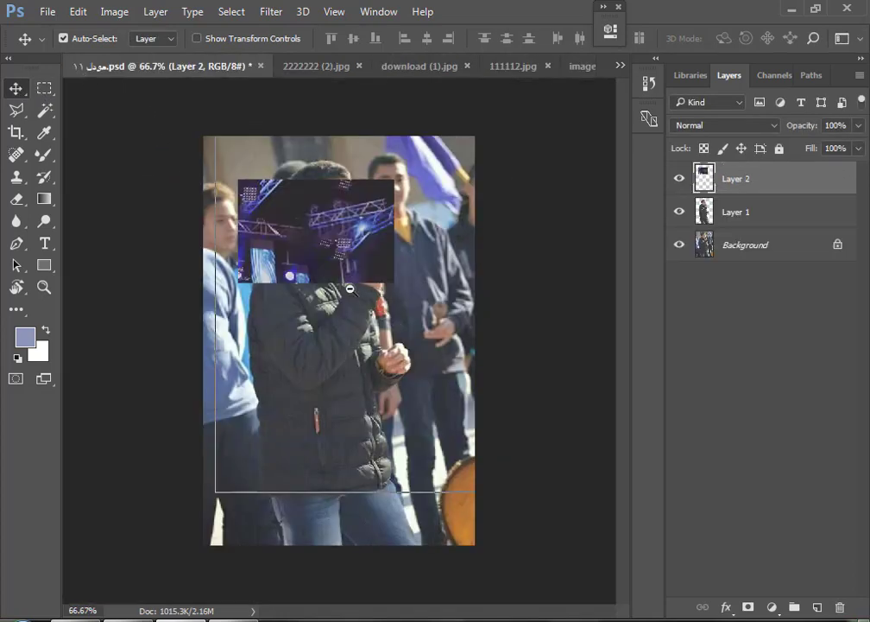
pyautogui.hotkey('ctrl', '-')
pyautogui.moveTo(350, 272); pyautogui.dragTo(462, 408)
# Free Transform Layer 2 to cover the canvas and move it beneath Layer 1
pyautogui.hotkey('ctrl', 't')
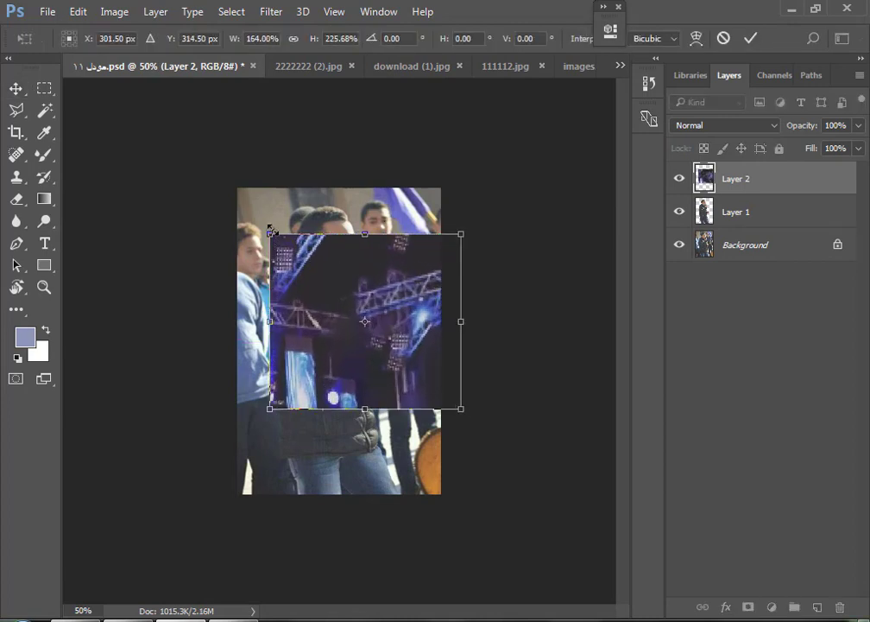
pyautogui.moveTo(270, 234); pyautogui.dragTo(211, 174)
pyautogui.moveTo(461, 408); pyautogui.dragTo(505, 458)
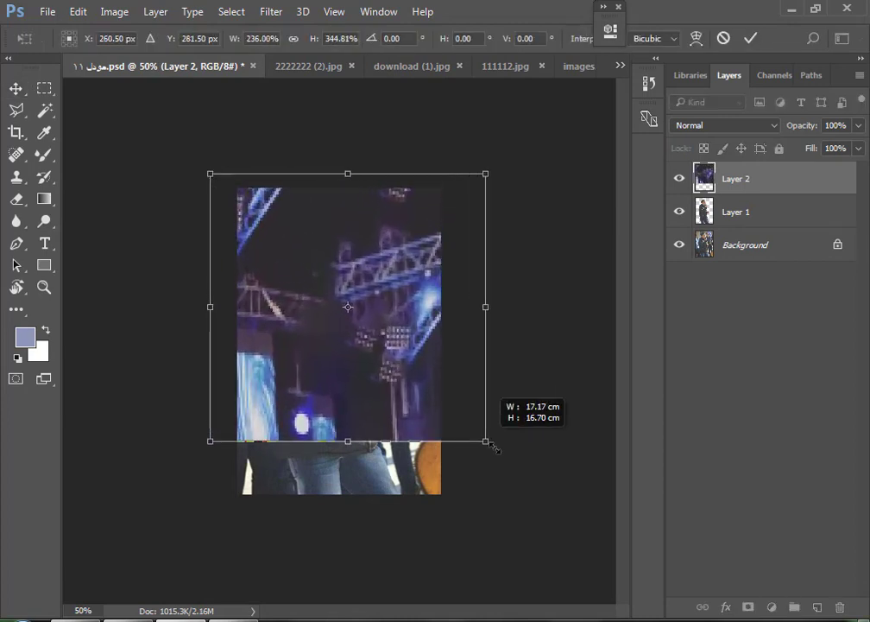
pyautogui.moveTo(210, 458)
pyautogui.mouseDown()
pyautogui.moveTo(156, 521)
pyautogui.moveTo(178, 510)
pyautogui.moveTo(170, 510)
pyautogui.mouseUp()
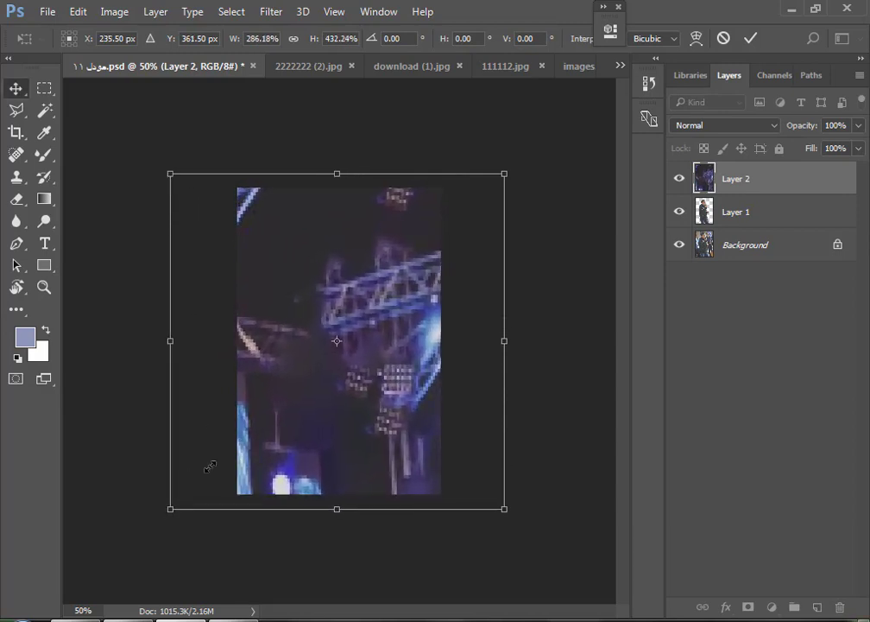
pyautogui.press('Return')
pyautogui.moveTo(749, 184); pyautogui.dragTo(752, 213)
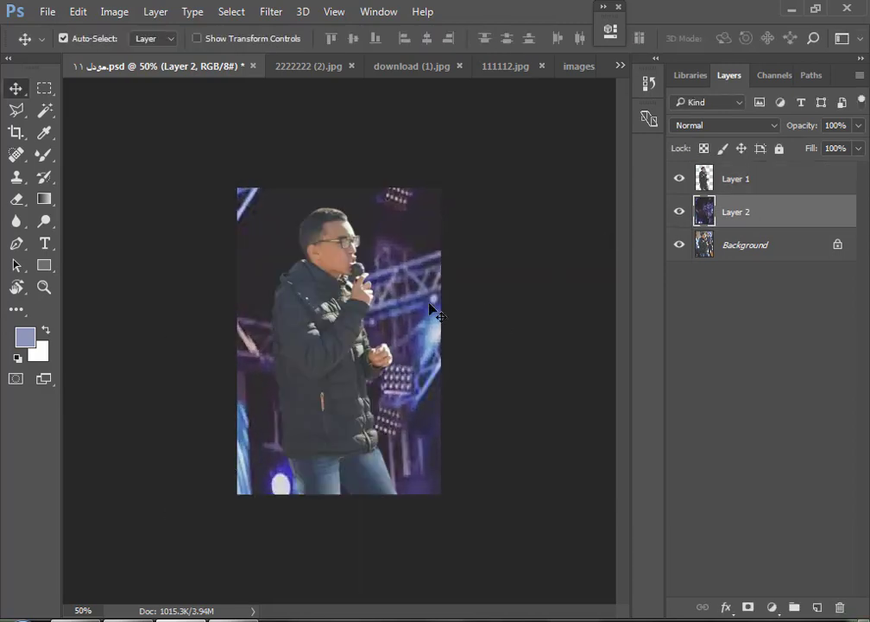
# Free Transform Layer 1 to shrink the singer to 84% and nudge him lower
pyautogui.hotkey('ctrl', '+')
pyautogui.hotkey('ctrl', '-')
pyautogui.click(722, 191)
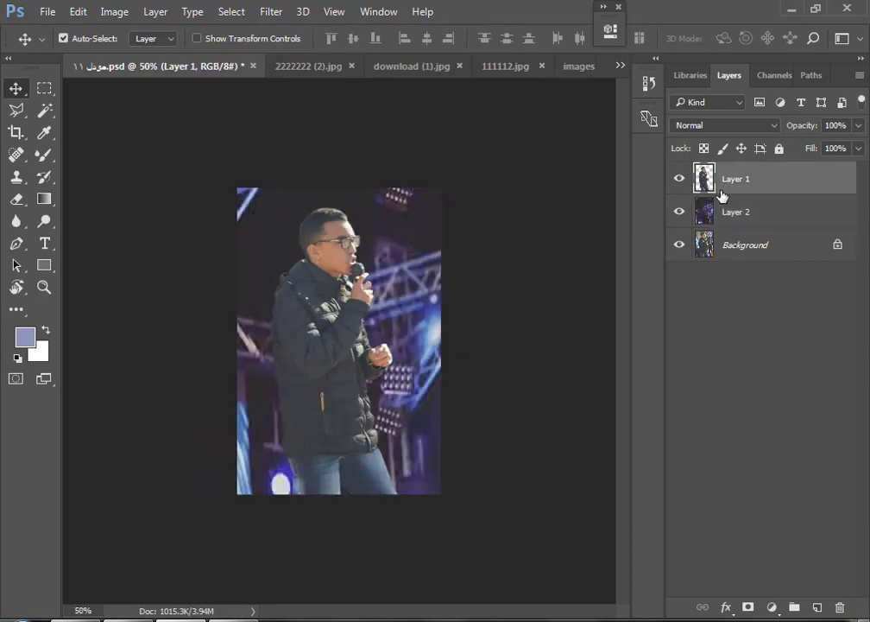
pyautogui.hotkey('ctrl', 't')
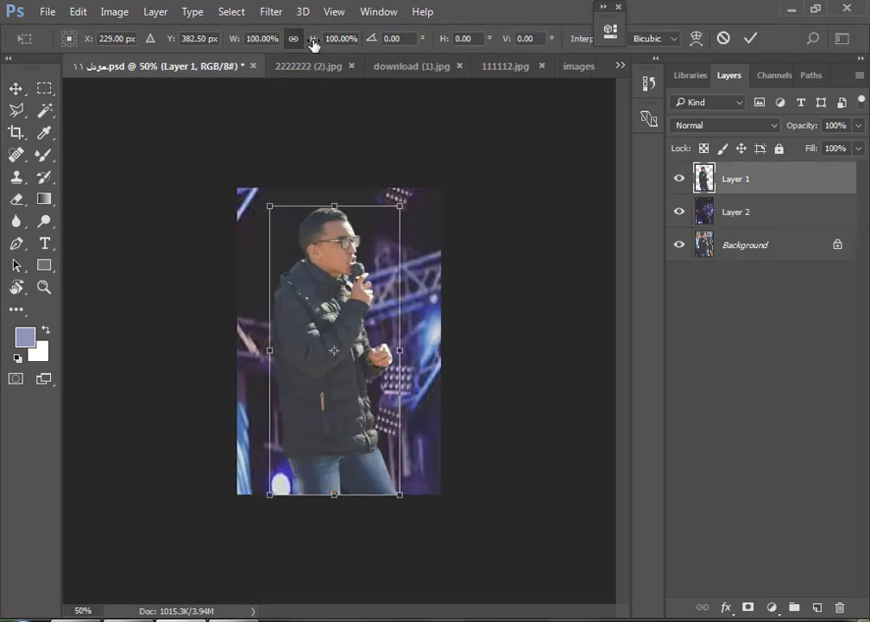
pyautogui.moveTo(313, 45); pyautogui.dragTo(298, 40)
pyautogui.moveTo(339, 243); pyautogui.dragTo(341, 264)
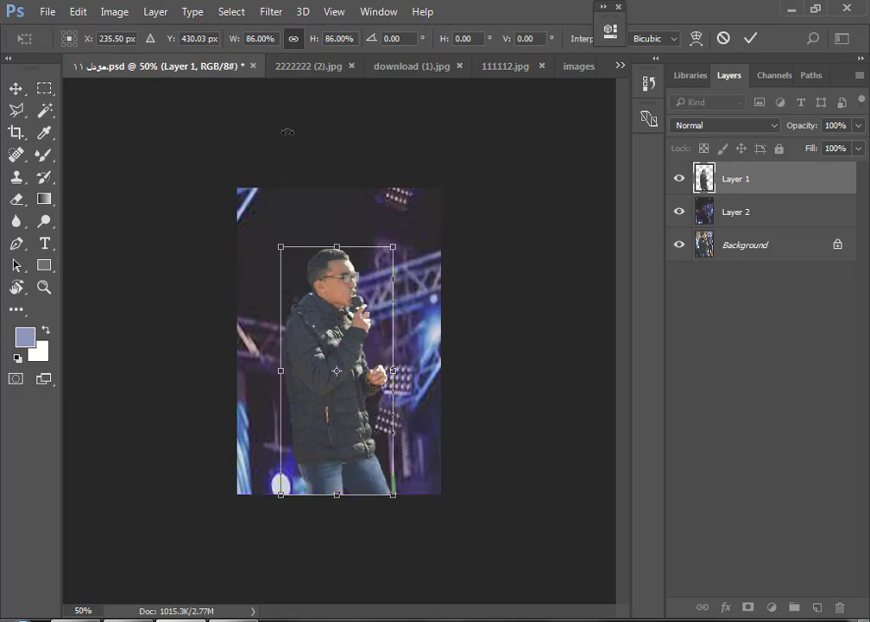
pyautogui.moveTo(316, 40); pyautogui.dragTo(313, 41)
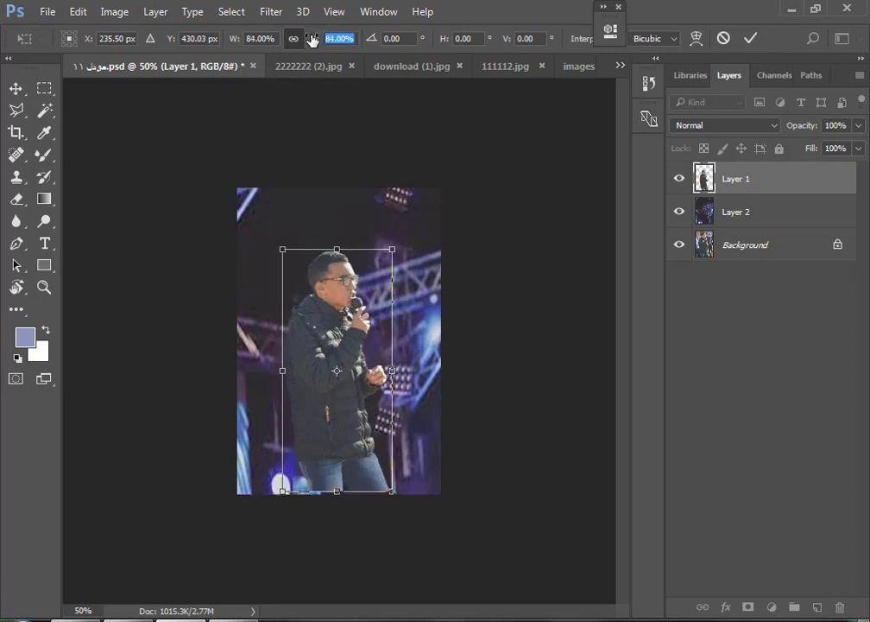
pyautogui.moveTo(337, 370); pyautogui.dragTo(332, 381)
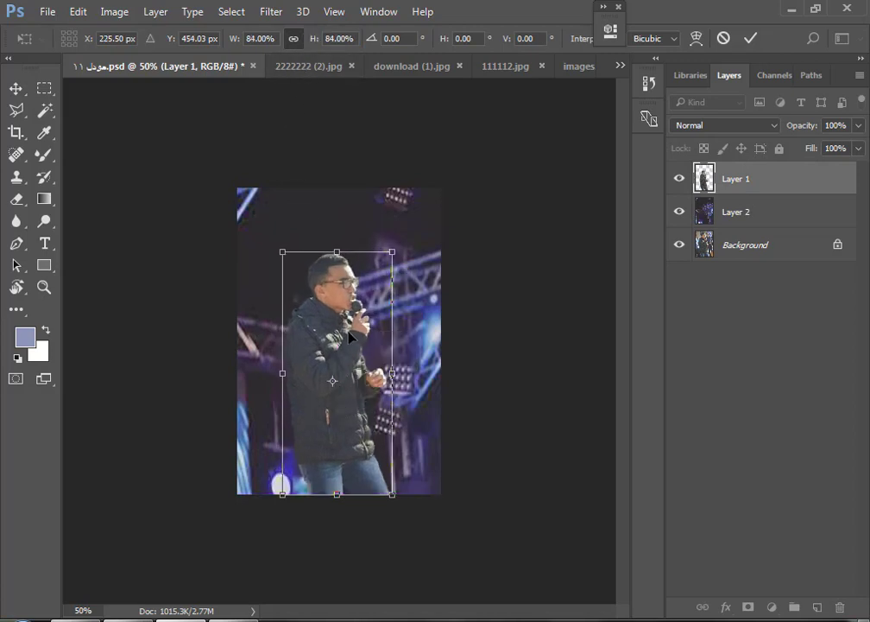
pyautogui.press('Return')
pyautogui.hotkey('ctrl', '+')
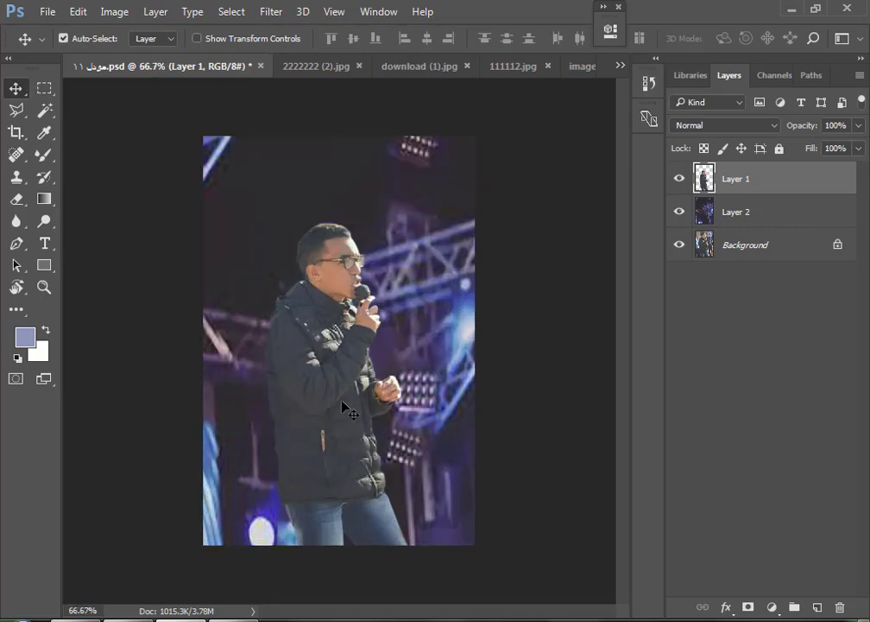
# Blur the Layer 2 backdrop with a 15 px Tilt-Shift, focus band lowered, and 41% Light Bokeh
pyautogui.click(716, 217)
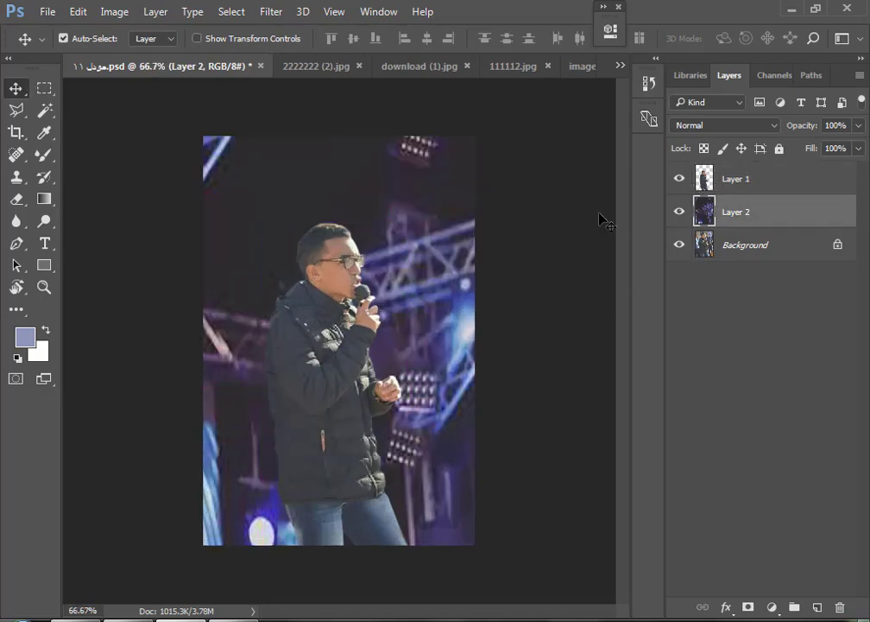
pyautogui.click(271, 11)
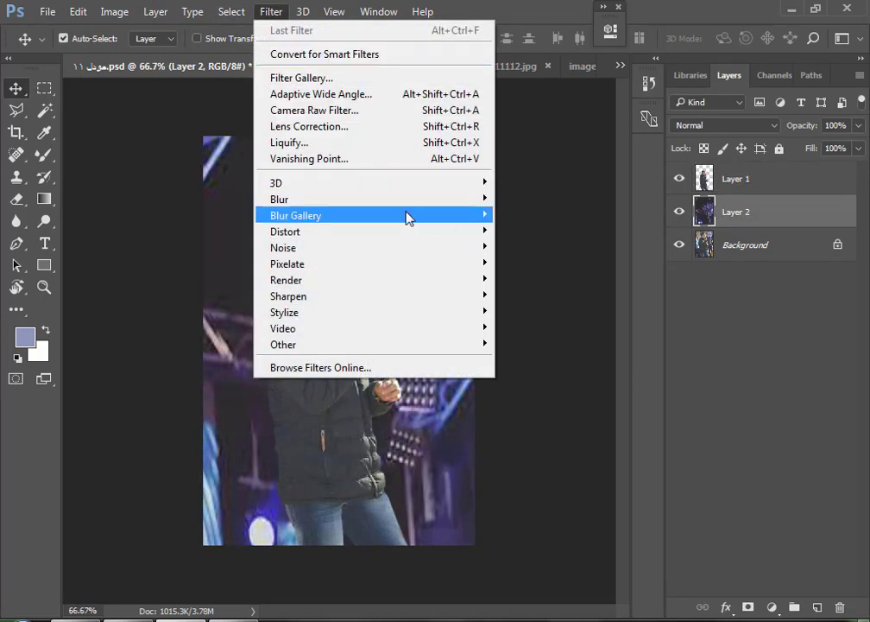
pyautogui.moveTo(295, 215)
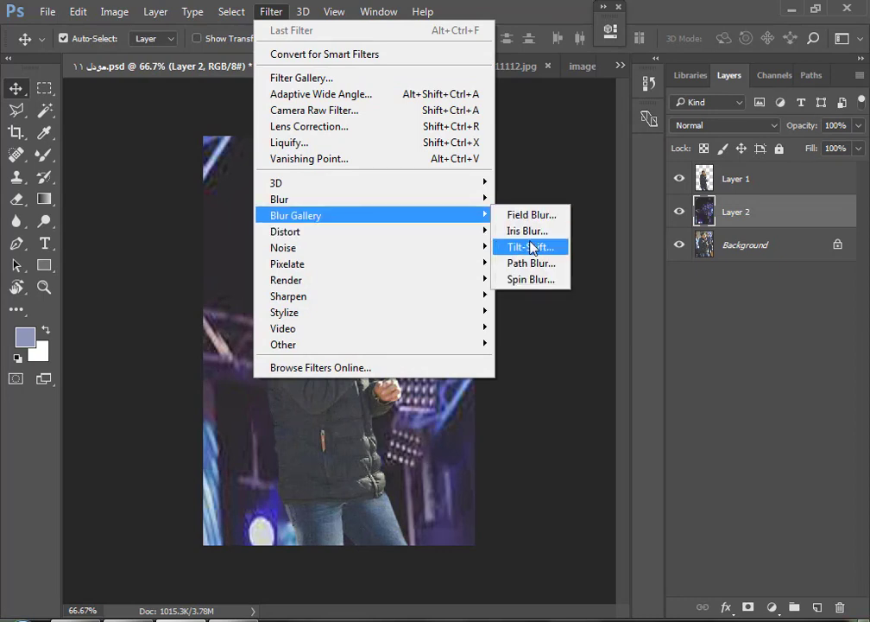
pyautogui.click(531, 247)
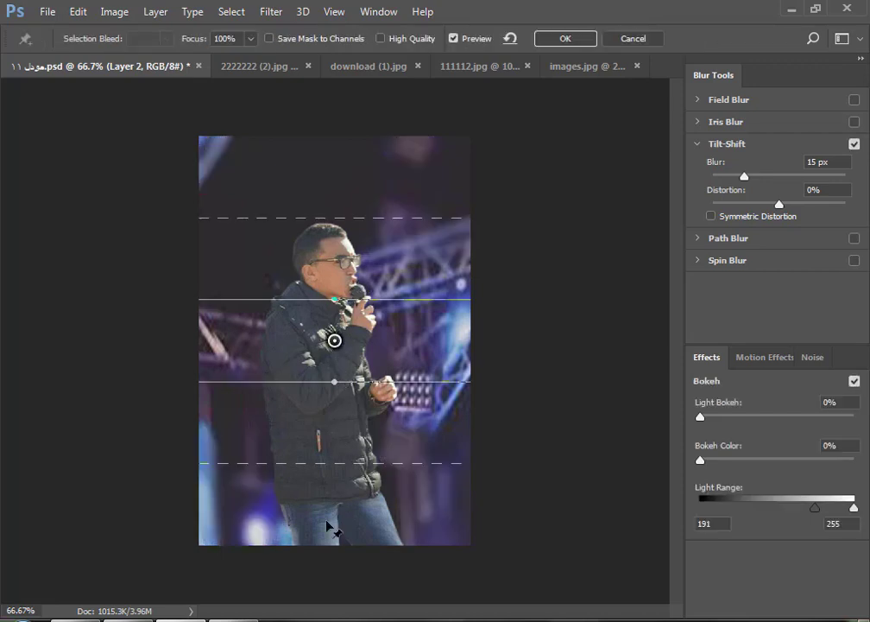
pyautogui.moveTo(328, 523); pyautogui.dragTo(328, 596)
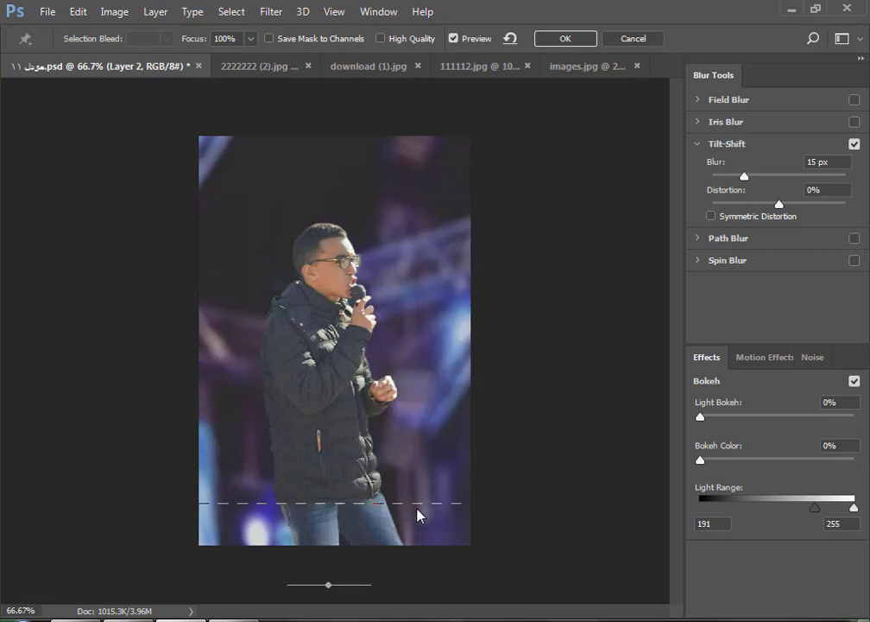
pyautogui.click(731, 418)
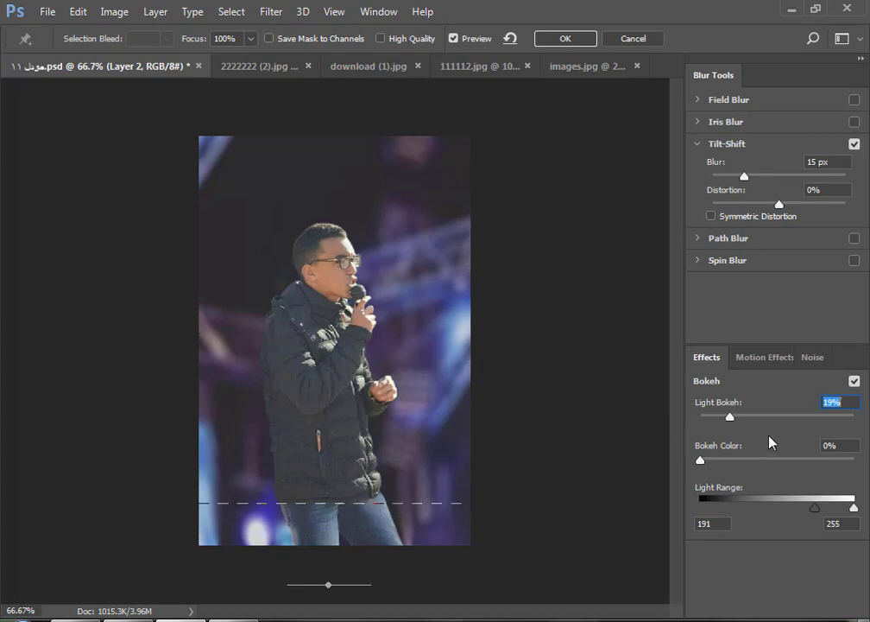
pyautogui.hotkey('shift', 'Up')
pyautogui.hotkey('shift', 'Up')
pyautogui.press('Up')
pyautogui.press('Up')
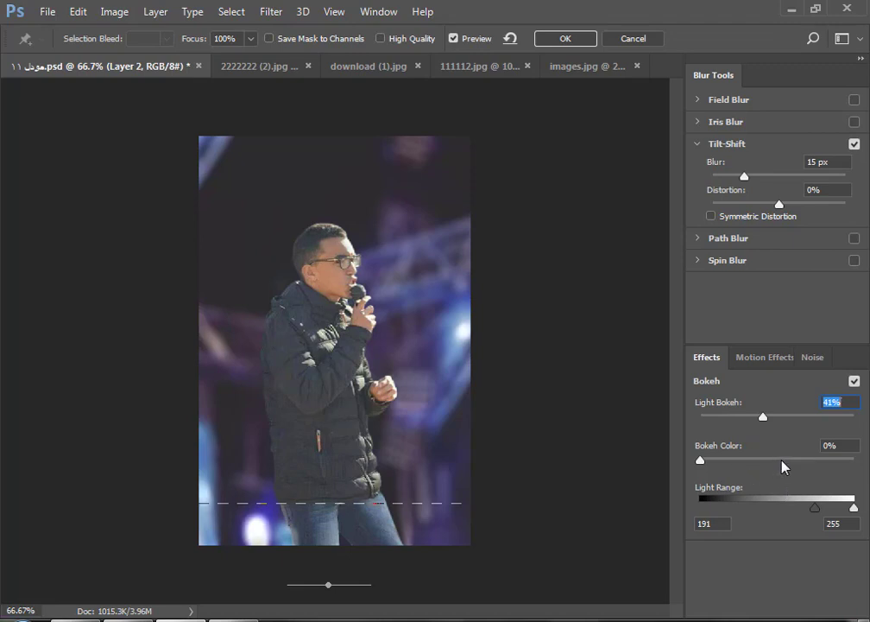
pyautogui.click(760, 443)
pyautogui.click(561, 41)
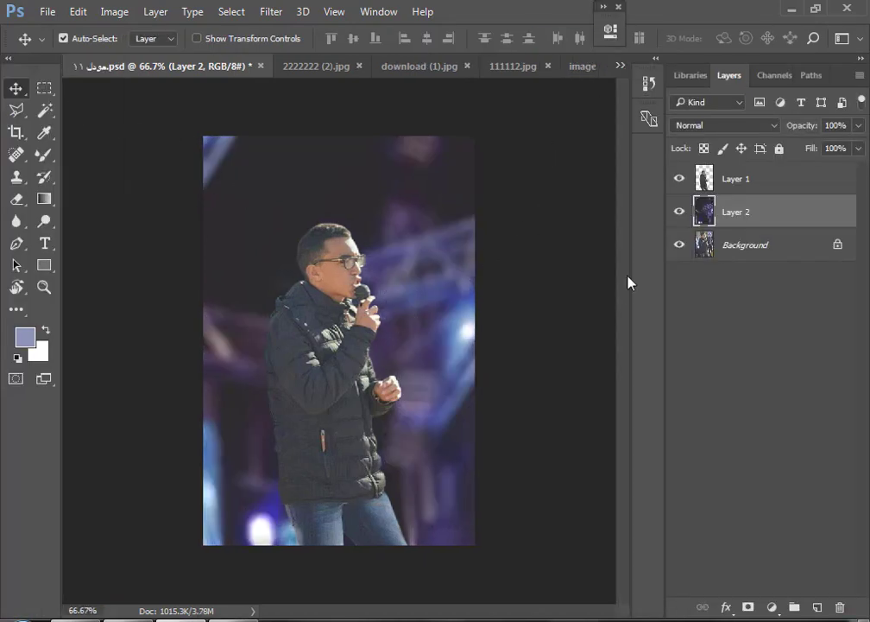
# On Layer 1, set up the Clone Stamp with a skin sample and an enlarged brush
pyautogui.click(728, 185)
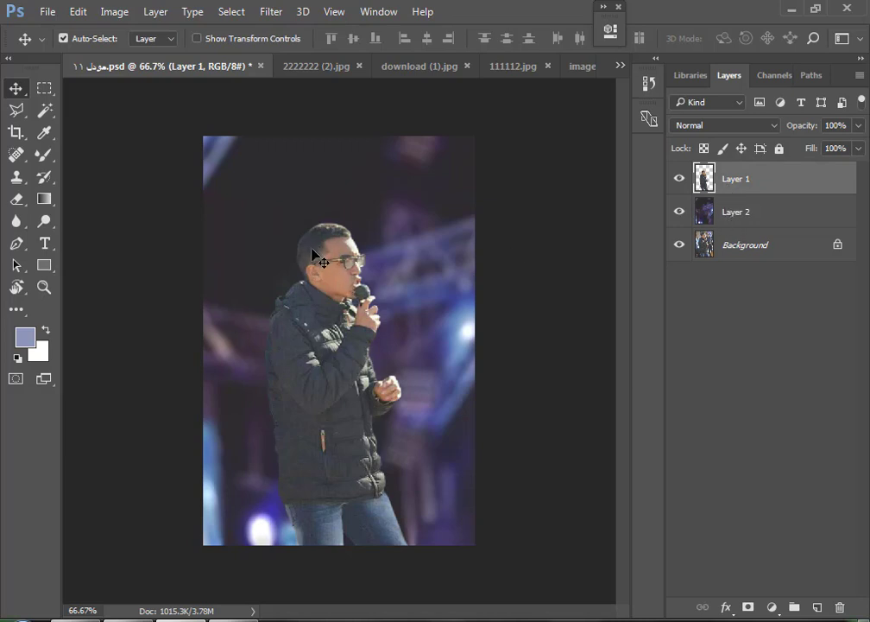
pyautogui.scroll(1, 334, 245)
pyautogui.scroll(1, 335, 244)
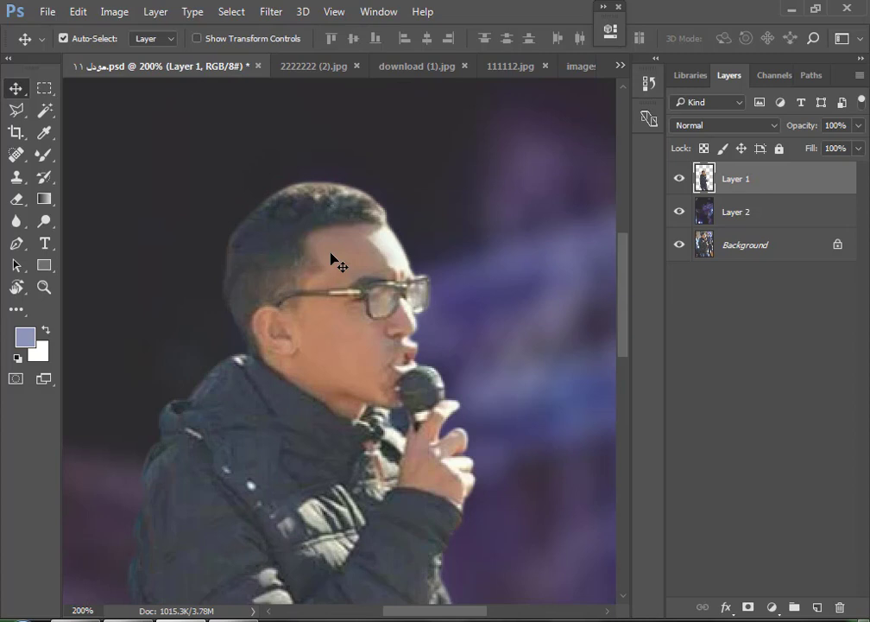
pyautogui.click(16, 176)
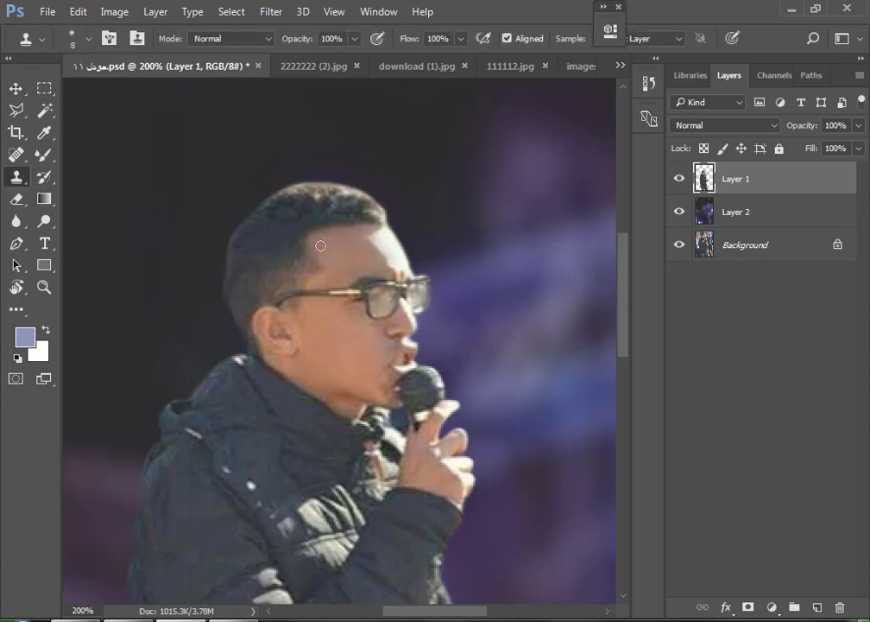
pyautogui.moveTo(353, 257); pyautogui.dragTo(287, 171)
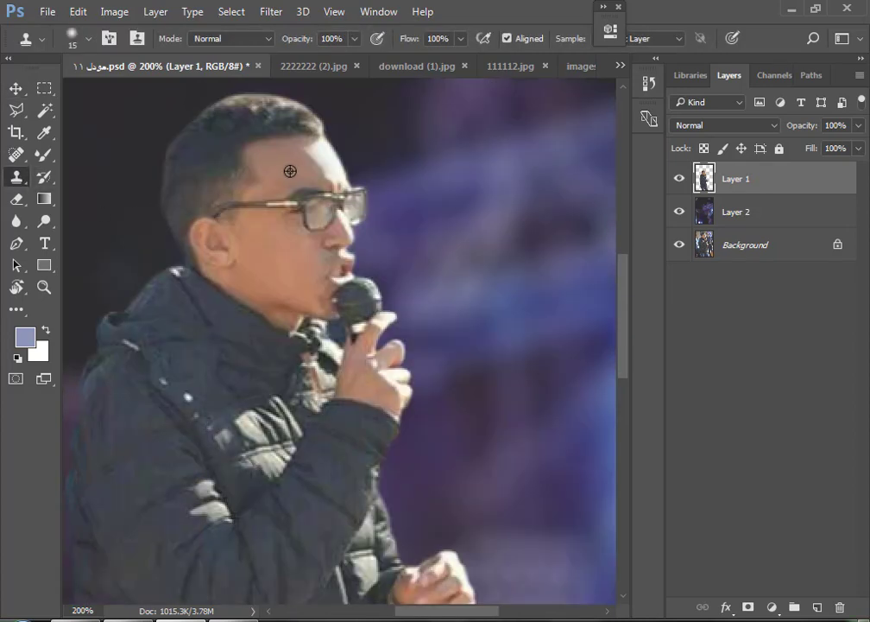
pyautogui.press(']')
pyautogui.press(']')
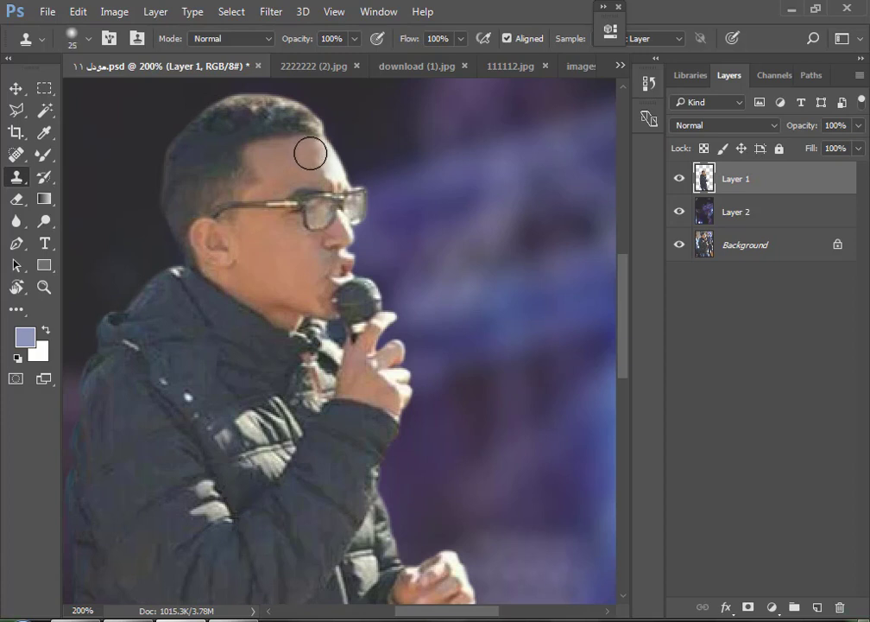
pyautogui.press(']')
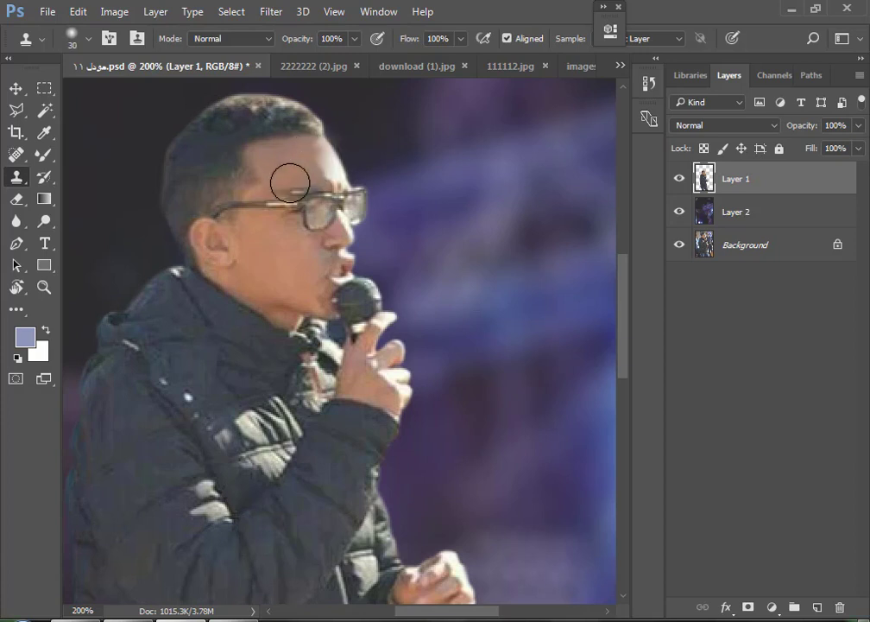
# Clone skin over the forehead and hairline above the glasses, finishing with a size-15 brush
pyautogui.moveTo(320, 162); pyautogui.dragTo(321, 165)
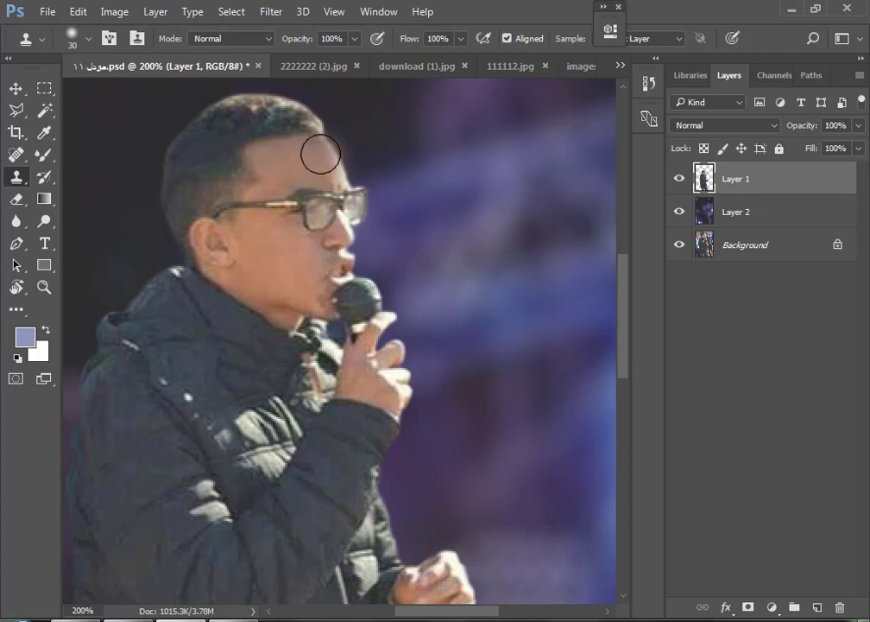
pyautogui.moveTo(315, 155); pyautogui.dragTo(312, 153)
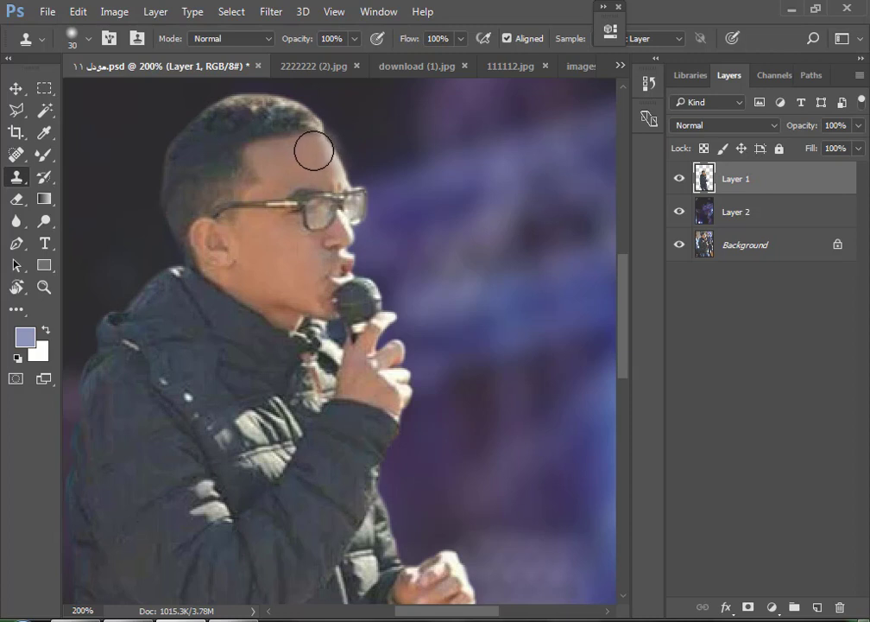
pyautogui.press('[')
pyautogui.press('[')
pyautogui.press('[')
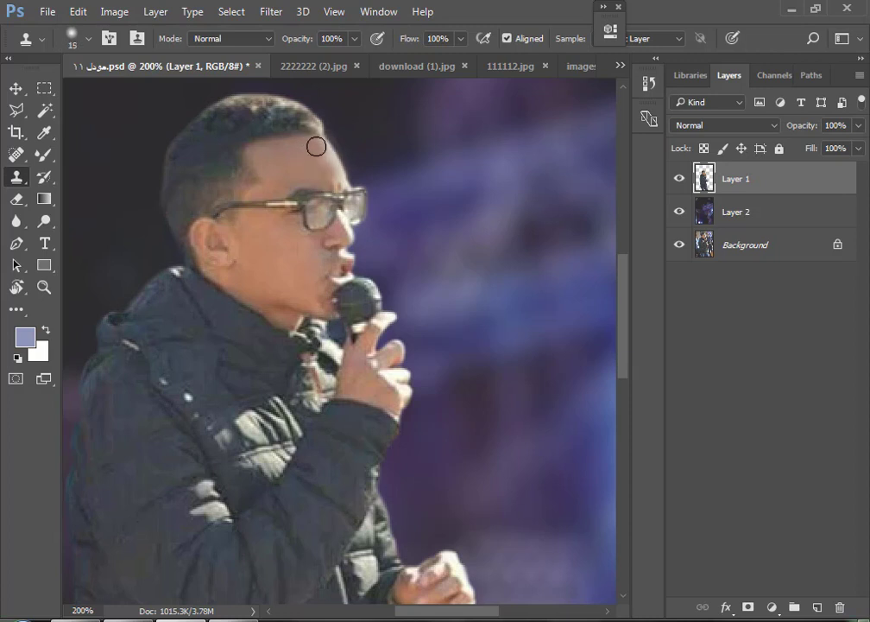
pyautogui.moveTo(317, 150)
pyautogui.mouseDown()
pyautogui.moveTo(318, 163)
pyautogui.moveTo(328, 161)
pyautogui.mouseUp()
pyautogui.keyDown('alt'); pyautogui.click(310, 160); pyautogui.keyUp('alt')
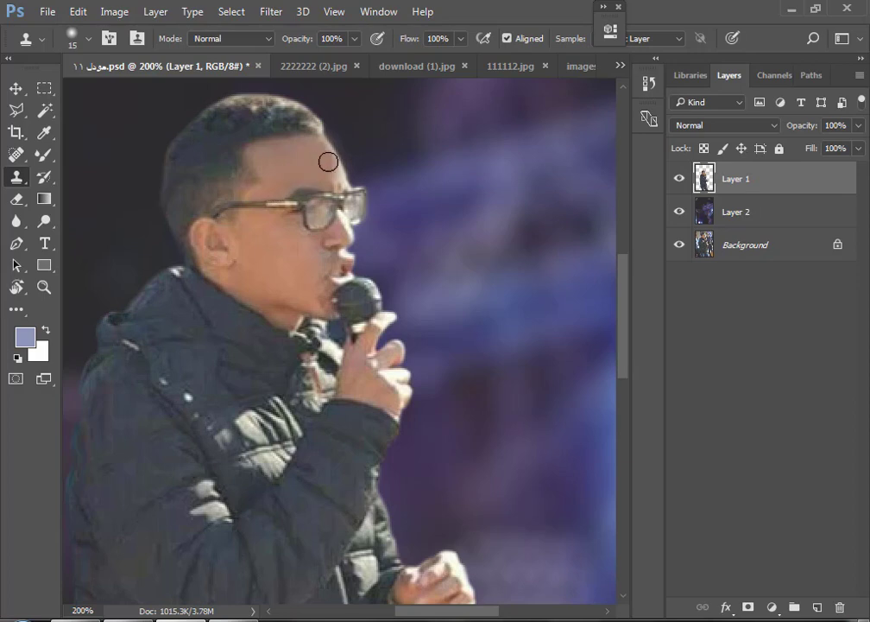
pyautogui.keyDown('alt'); pyautogui.click(313, 174); pyautogui.keyUp('alt')
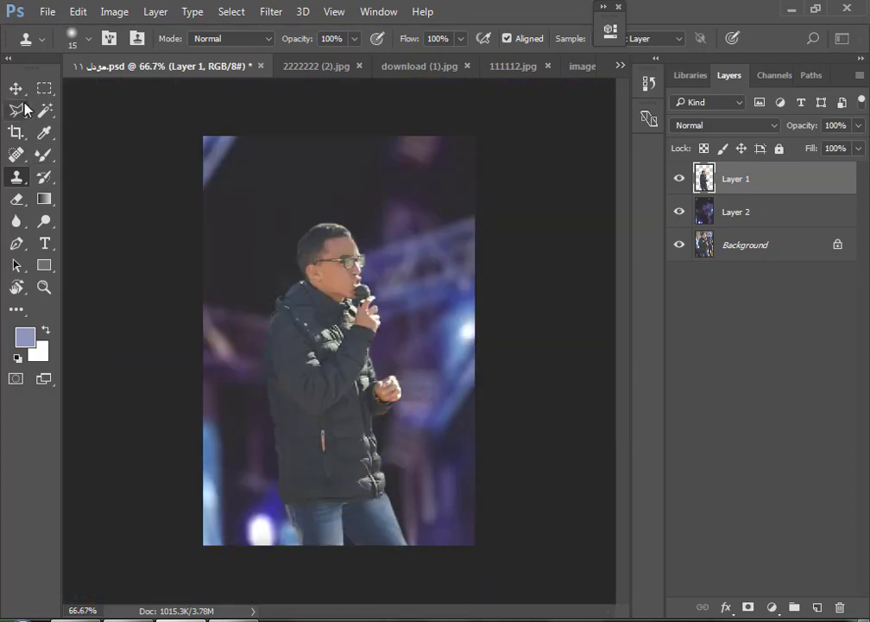
pyautogui.click(17, 85)
# Blend the forehead and temple skin beside the glasses on Layer 1 with the Mixer Brush
pyautogui.scroll(1, 366, 261)
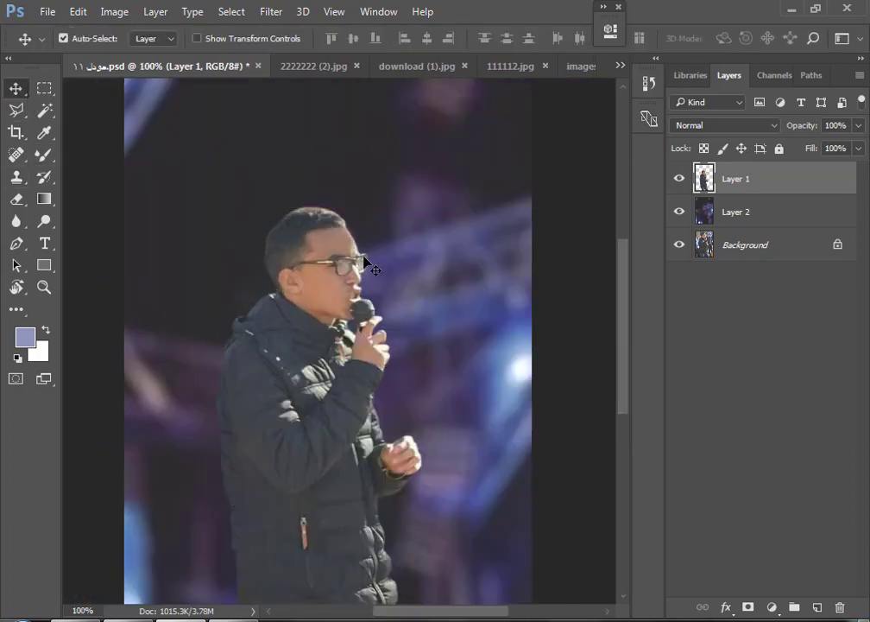
pyautogui.scroll(2, 366, 262)
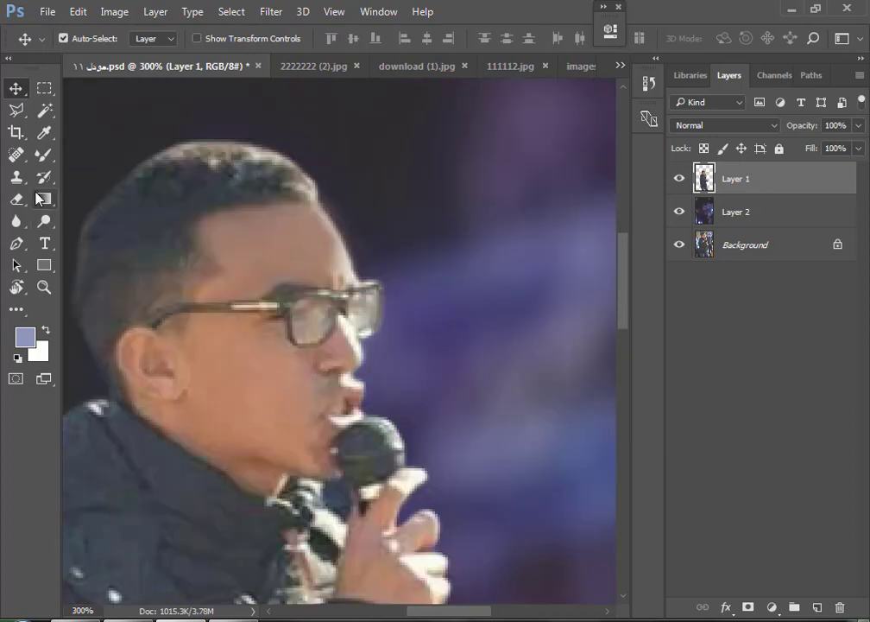
pyautogui.click(45, 155)
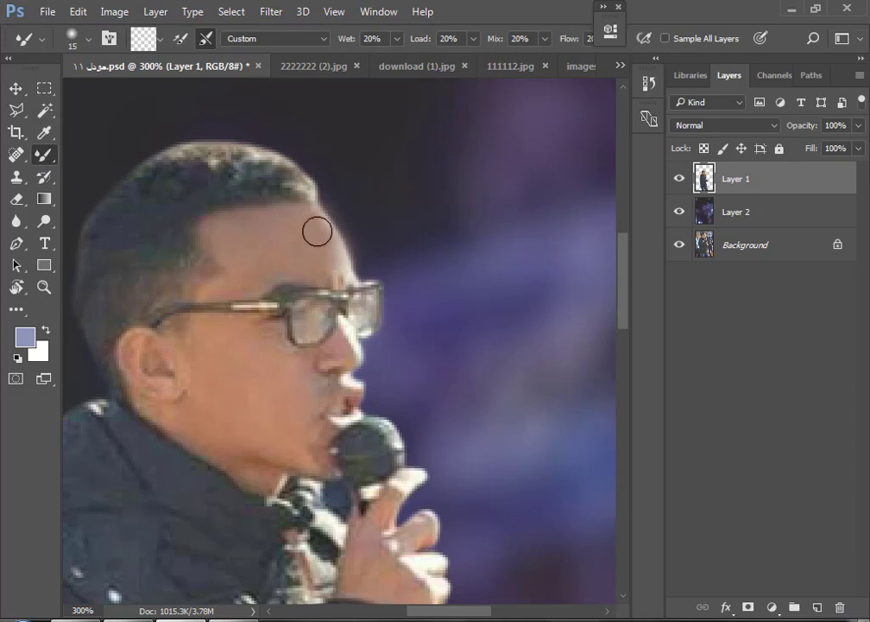
pyautogui.moveTo(317, 229); pyautogui.dragTo(338, 260)
pyautogui.scroll(-2, 357, 318)
pyautogui.scroll(-1, 356, 319)
pyautogui.scroll(-1, 345, 383)
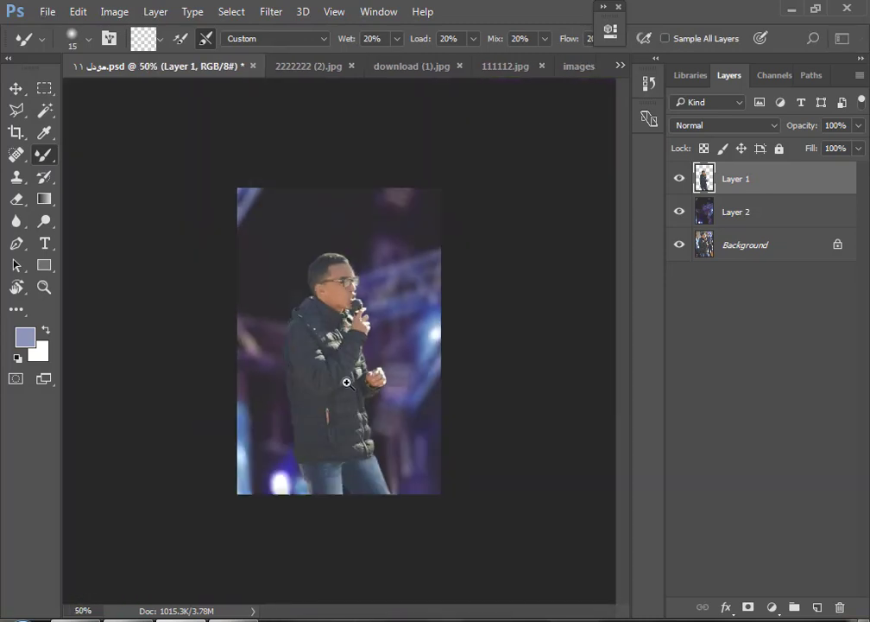
pyautogui.scroll(1, 346, 382)
pyautogui.click(15, 88)
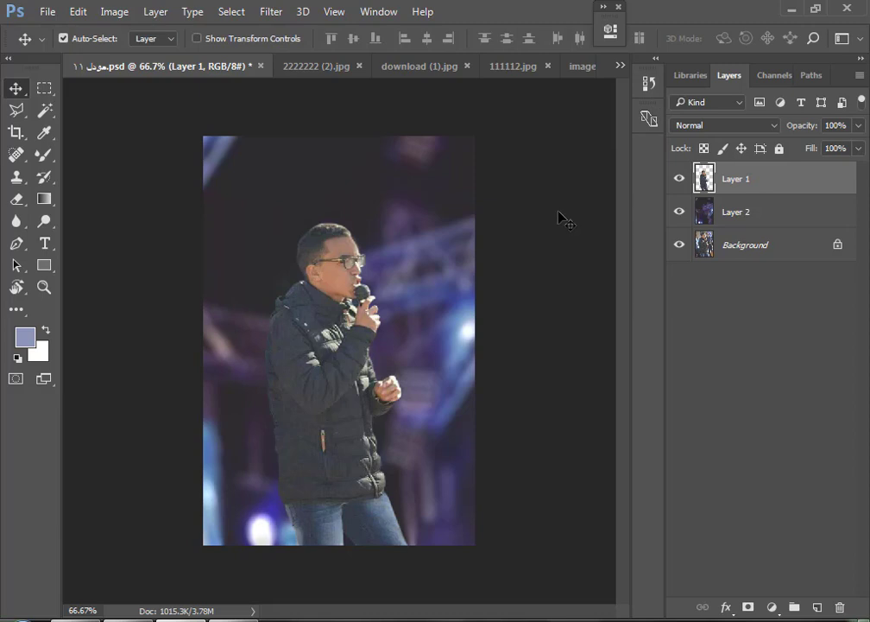
# Camera Raw the singer: Temperature -8, Contrast +18, Highlights +22, Shadows -34, Whites +15, Blacks -30, Clarity +28
pyautogui.click(272, 11)
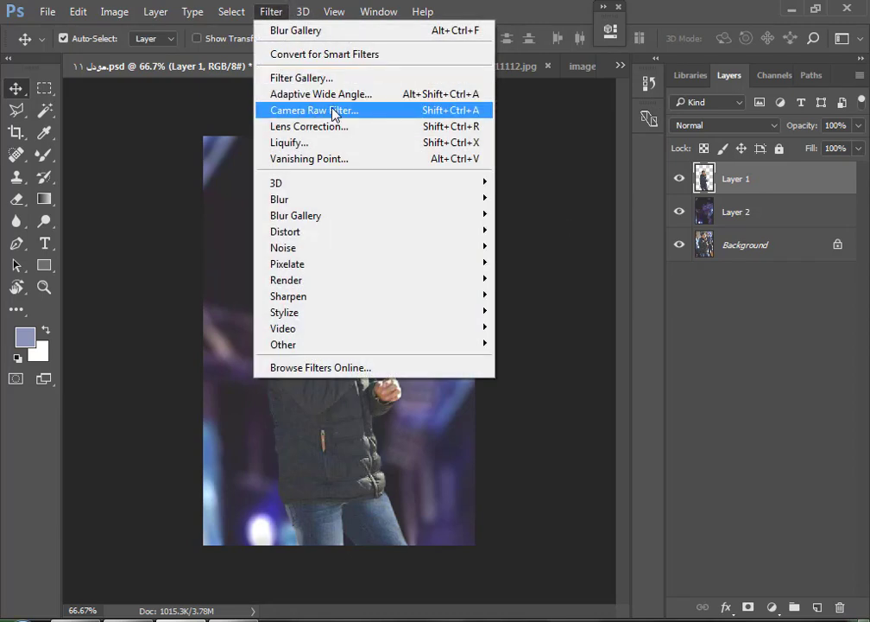
pyautogui.click(333, 111)
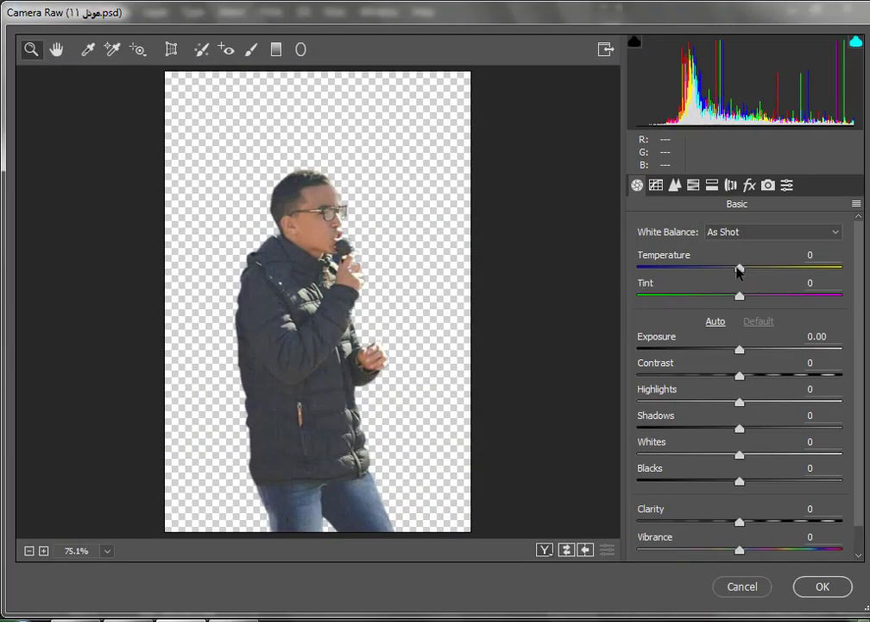
pyautogui.moveTo(739, 271); pyautogui.dragTo(744, 270)
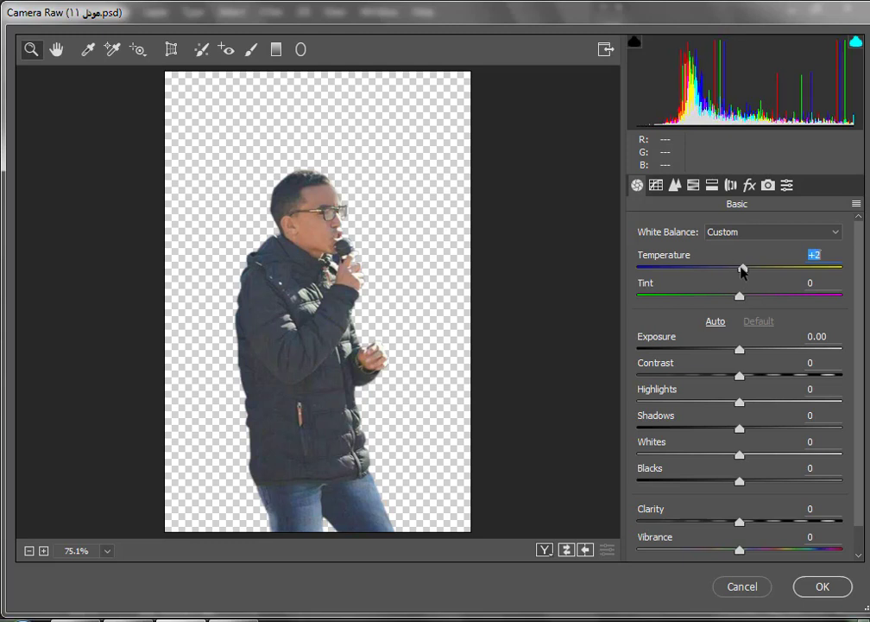
pyautogui.moveTo(743, 270); pyautogui.dragTo(730, 271)
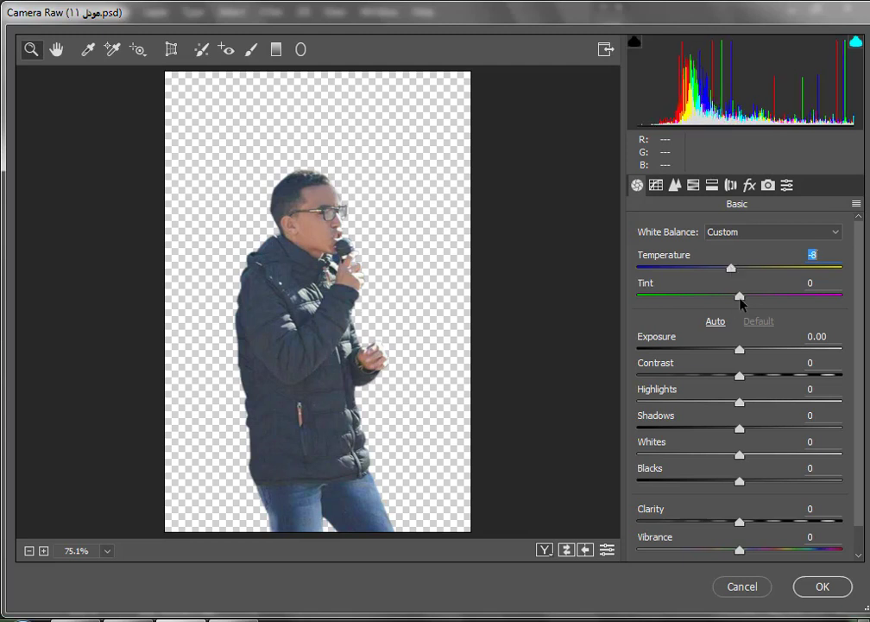
pyautogui.click(740, 295)
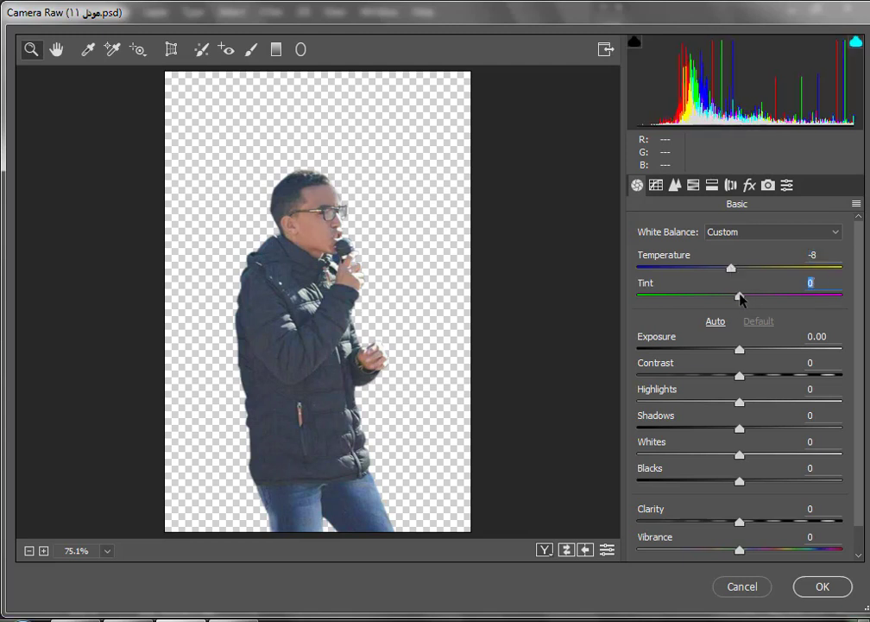
pyautogui.moveTo(740, 349)
pyautogui.mouseDown()
pyautogui.moveTo(761, 402)
pyautogui.moveTo(706, 438)
pyautogui.mouseUp()
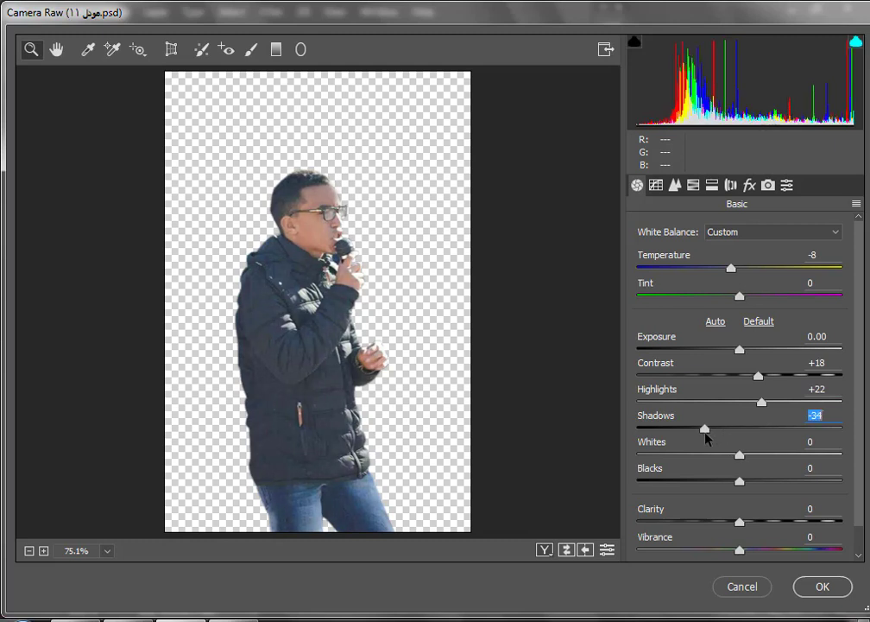
pyautogui.moveTo(744, 459)
pyautogui.mouseDown()
pyautogui.moveTo(767, 455)
pyautogui.moveTo(695, 455)
pyautogui.moveTo(765, 449)
pyautogui.moveTo(702, 461)
pyautogui.moveTo(755, 456)
pyautogui.moveTo(710, 488)
pyautogui.mouseUp()
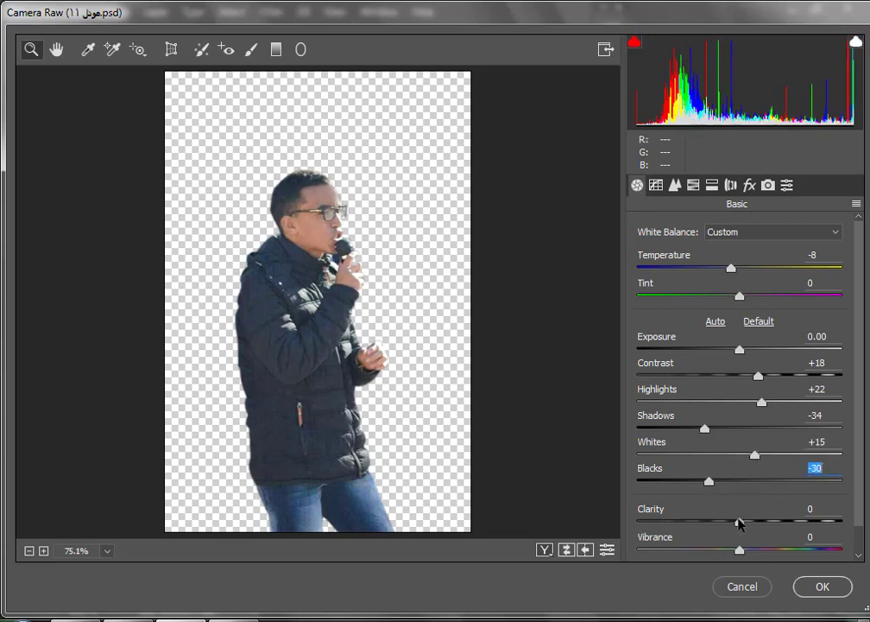
pyautogui.moveTo(739, 522); pyautogui.dragTo(767, 523)
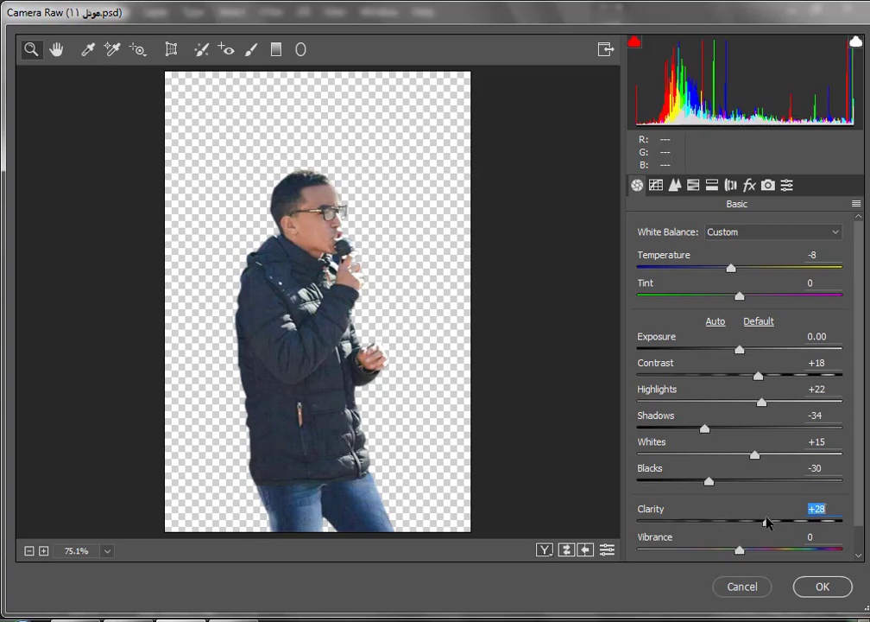
pyautogui.click(820, 587)
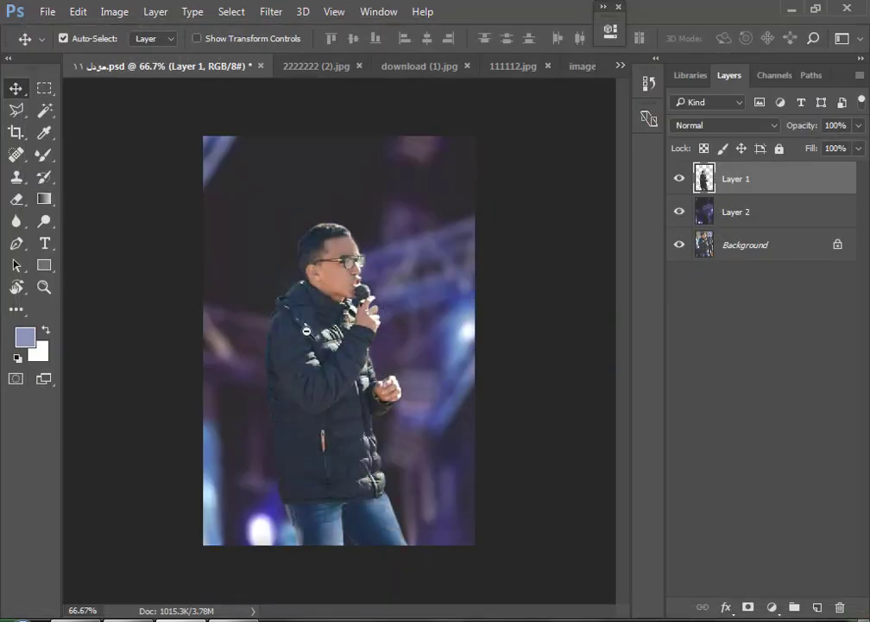
pyautogui.keyDown('ctrl'); pyautogui.click(335, 384); pyautogui.keyUp('ctrl')
# Camera Raw Layer 2: Temperature -13, Tint +15, Exposure +0.35, Contrast +29, Whites +42, Blacks -16, vignette -14
pyautogui.hotkey('alt', '[')
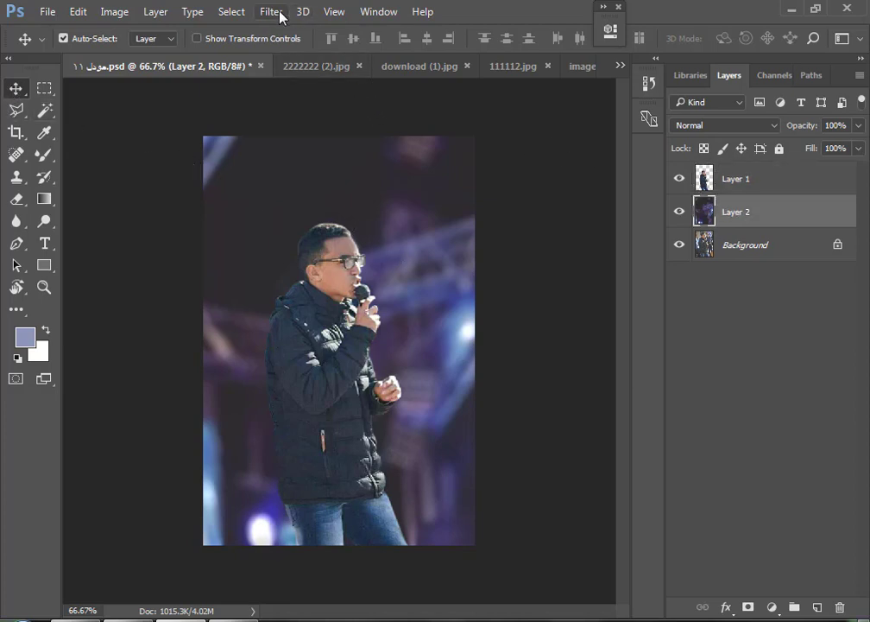
pyautogui.click(271, 11)
pyautogui.click(313, 110)
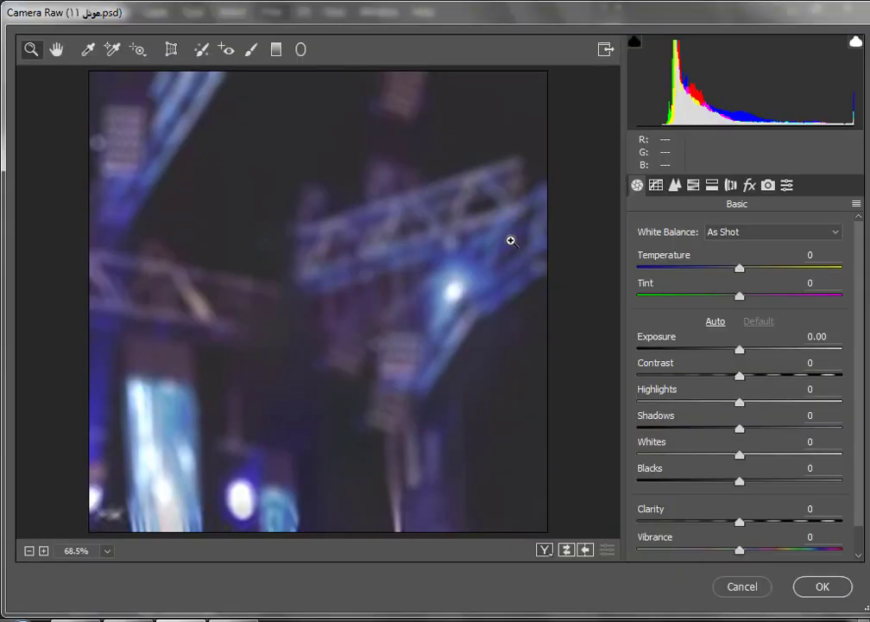
pyautogui.moveTo(741, 269)
pyautogui.mouseDown()
pyautogui.moveTo(727, 268)
pyautogui.moveTo(755, 298)
pyautogui.mouseUp()
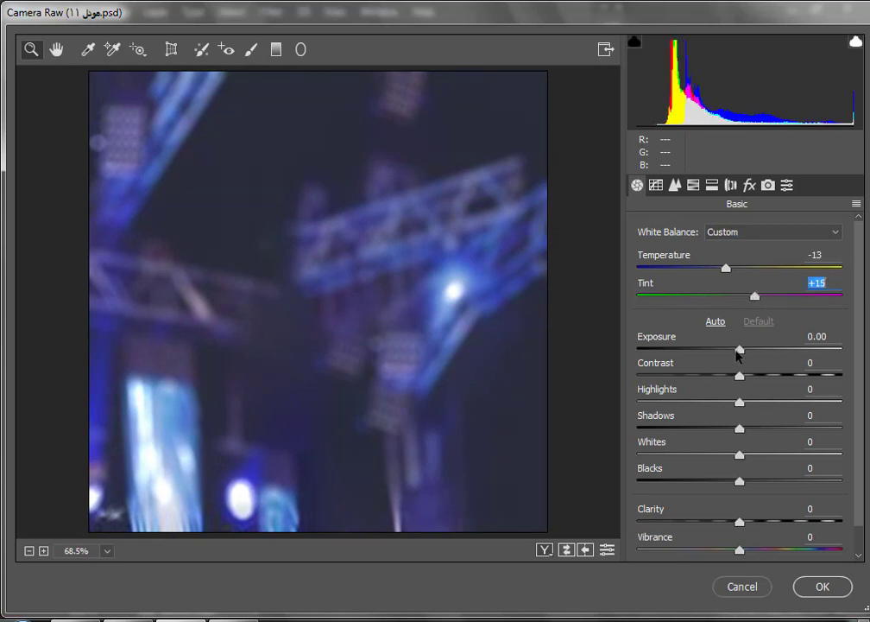
pyautogui.moveTo(740, 349)
pyautogui.mouseDown()
pyautogui.moveTo(760, 350)
pyautogui.moveTo(746, 352)
pyautogui.moveTo(770, 377)
pyautogui.moveTo(711, 402)
pyautogui.moveTo(774, 403)
pyautogui.moveTo(723, 402)
pyautogui.moveTo(774, 403)
pyautogui.moveTo(733, 406)
pyautogui.moveTo(763, 430)
pyautogui.moveTo(714, 438)
pyautogui.moveTo(730, 436)
pyautogui.moveTo(752, 456)
pyautogui.moveTo(782, 455)
pyautogui.mouseUp()
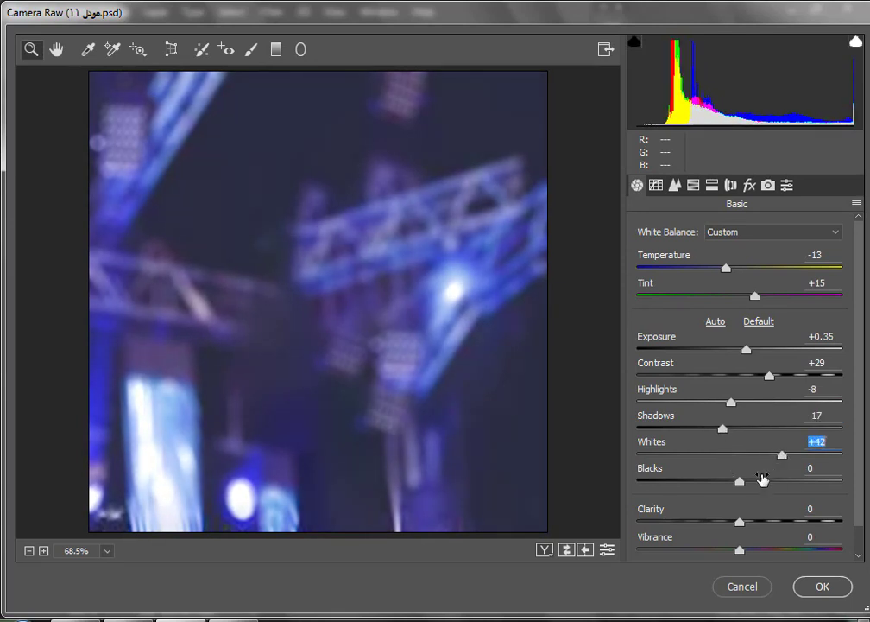
pyautogui.moveTo(735, 482)
pyautogui.mouseDown()
pyautogui.moveTo(701, 484)
pyautogui.moveTo(764, 481)
pyautogui.moveTo(723, 493)
pyautogui.moveTo(726, 466)
pyautogui.mouseUp()
pyautogui.click(749, 185)
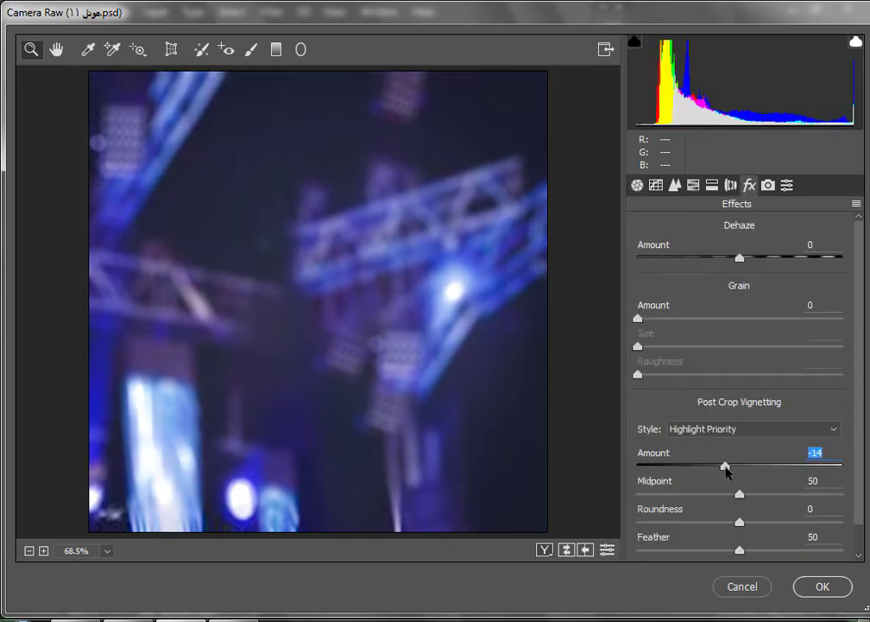
pyautogui.click(822, 585)
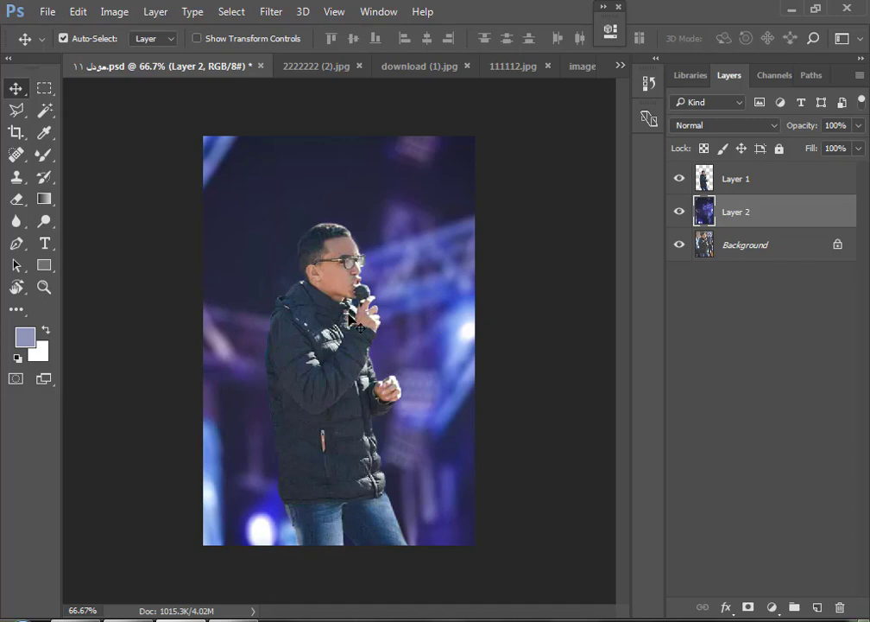
# Bring the face-and-hair image into the singer document above Layer 1
pyautogui.keyDown('ctrl'); pyautogui.click(350, 316); pyautogui.keyUp('ctrl')
pyautogui.click(707, 183)
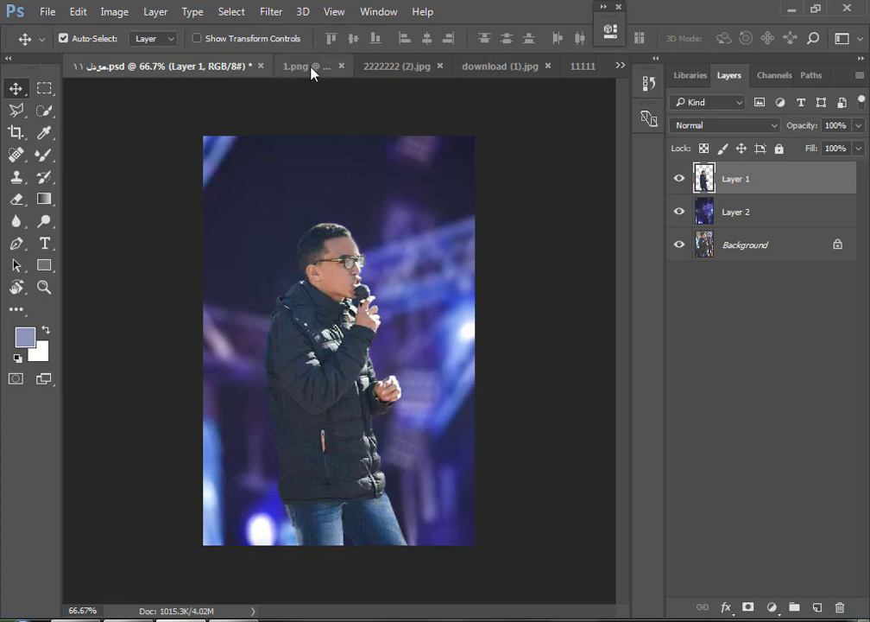
pyautogui.click(309, 67)
pyautogui.moveTo(314, 224)
pyautogui.mouseDown()
pyautogui.moveTo(223, 182)
pyautogui.moveTo(329, 261)
pyautogui.mouseUp()
pyautogui.hotkey('ctrl', '+')
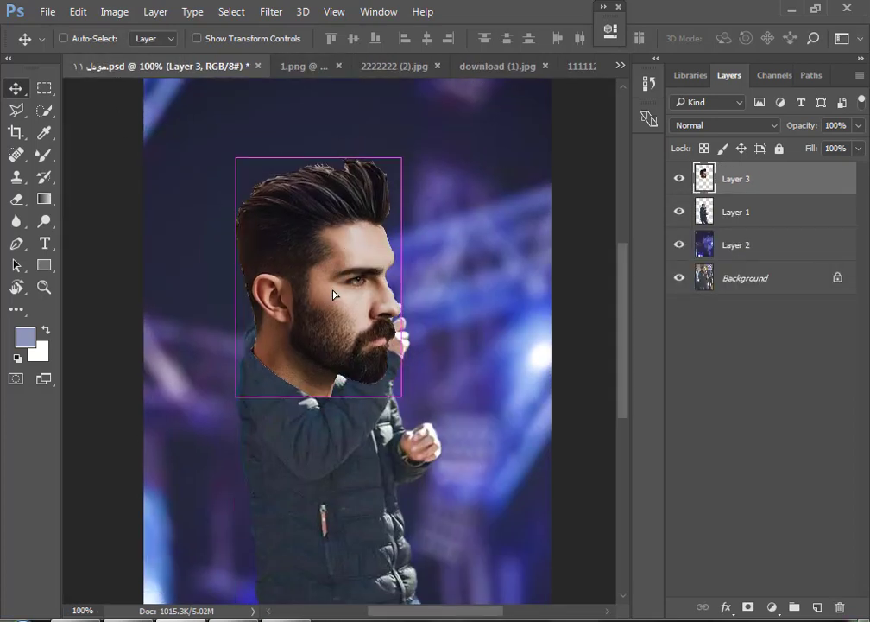
# Scale the new face layer to 80% and drop it to 65% opacity over the singer's face
pyautogui.hotkey('ctrl', 't')
pyautogui.write('80')
pyautogui.press('Tab')
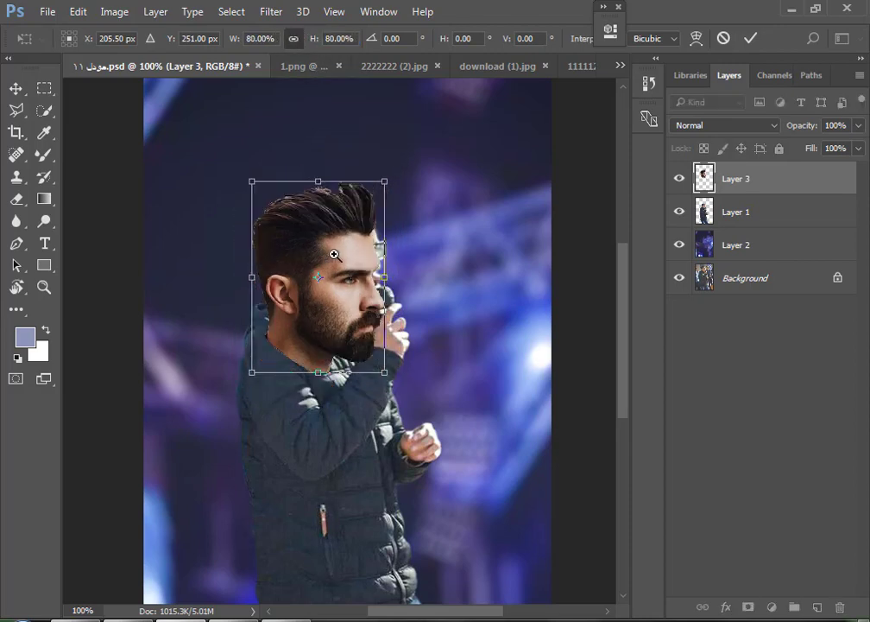
pyautogui.hotkey('ctrl', '+')
pyautogui.moveTo(791, 136); pyautogui.dragTo(796, 125)
pyautogui.moveTo(229, 303)
pyautogui.mouseDown()
pyautogui.moveTo(285, 273)
pyautogui.moveTo(278, 260)
pyautogui.mouseUp()
pyautogui.hotkey('ctrl', '+')
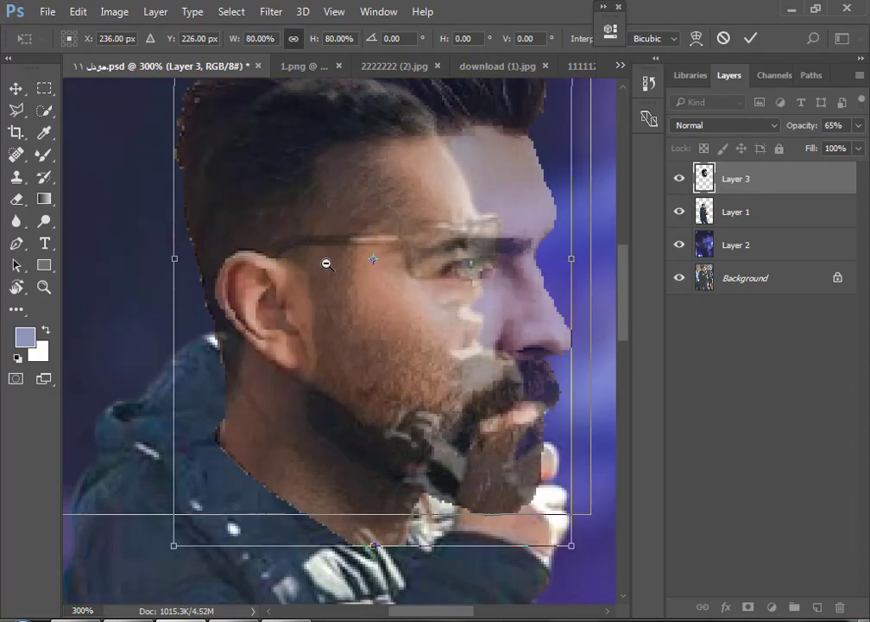
pyautogui.hotkey('ctrl', '-')
# Rotate the face layer to about -13.57° and shrink it to 68%
pyautogui.scroll(2, 430, 278)
pyautogui.moveTo(518, 295); pyautogui.dragTo(506, 253)
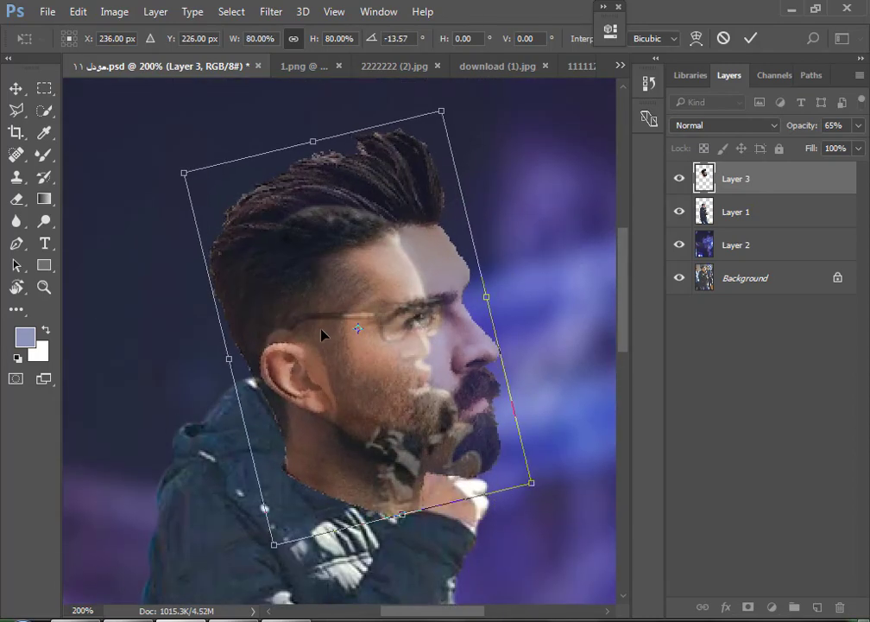
pyautogui.moveTo(320, 334); pyautogui.dragTo(324, 316)
pyautogui.moveTo(326, 43); pyautogui.dragTo(298, 44)
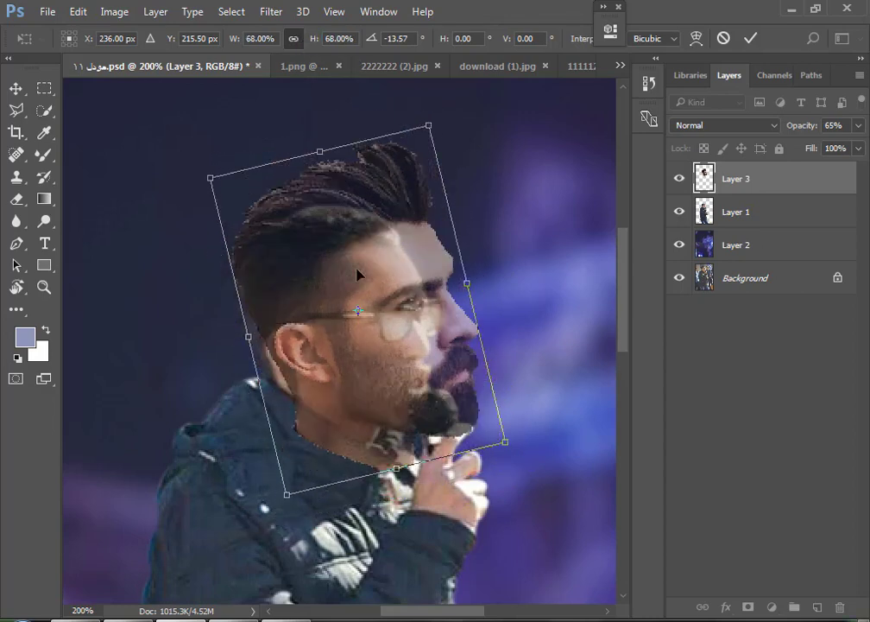
pyautogui.moveTo(364, 303)
pyautogui.mouseDown()
pyautogui.moveTo(345, 304)
pyautogui.moveTo(361, 305)
pyautogui.moveTo(354, 314)
pyautogui.mouseUp()
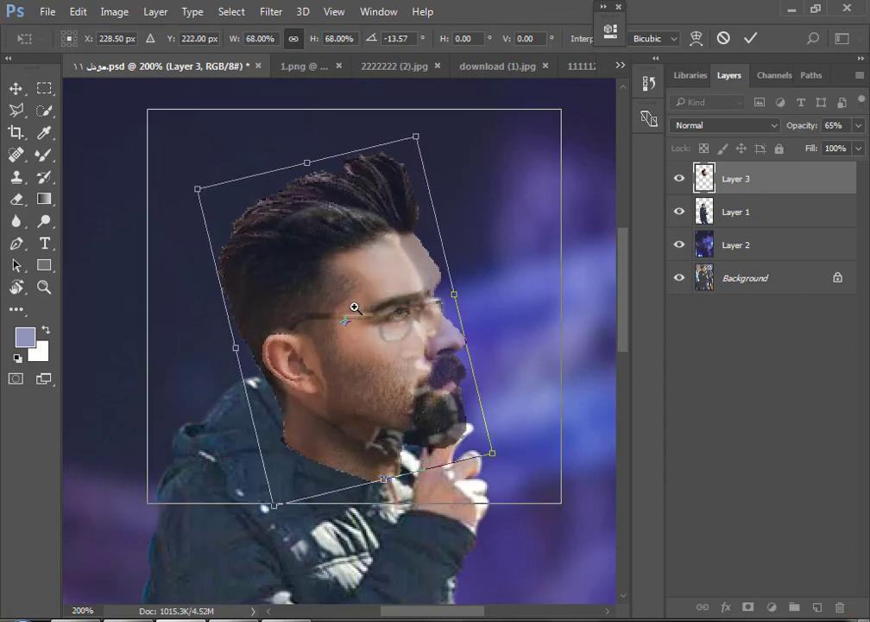
pyautogui.keyDown('ctrl'); pyautogui.click(354, 307); pyautogui.keyUp('ctrl')
# Fine-tune the face layer to 61% scale and position it over the singer's head
pyautogui.moveTo(239, 376); pyautogui.dragTo(245, 370)
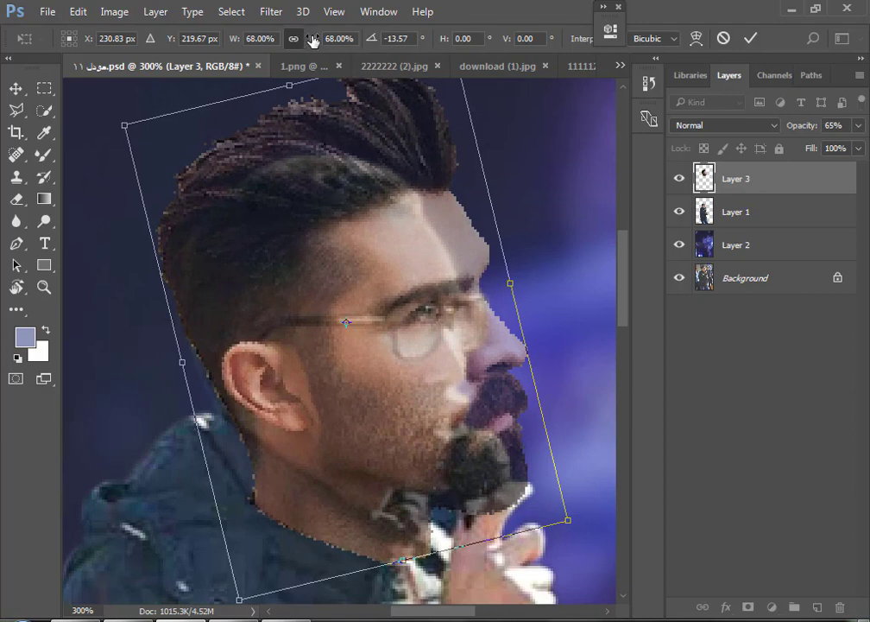
pyautogui.moveTo(313, 41); pyautogui.dragTo(304, 41)
pyautogui.moveTo(385, 272); pyautogui.dragTo(362, 286)
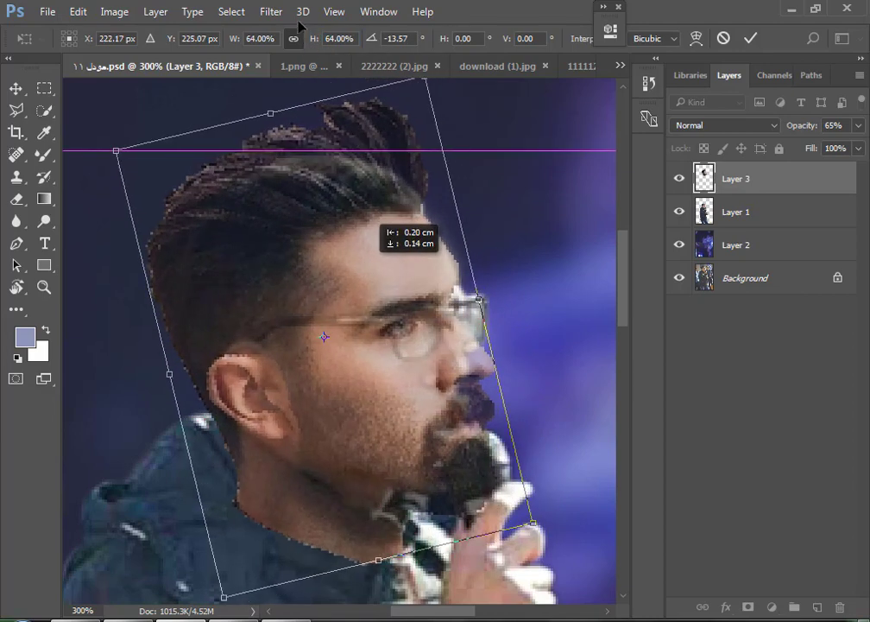
pyautogui.moveTo(300, 27); pyautogui.dragTo(320, 38)
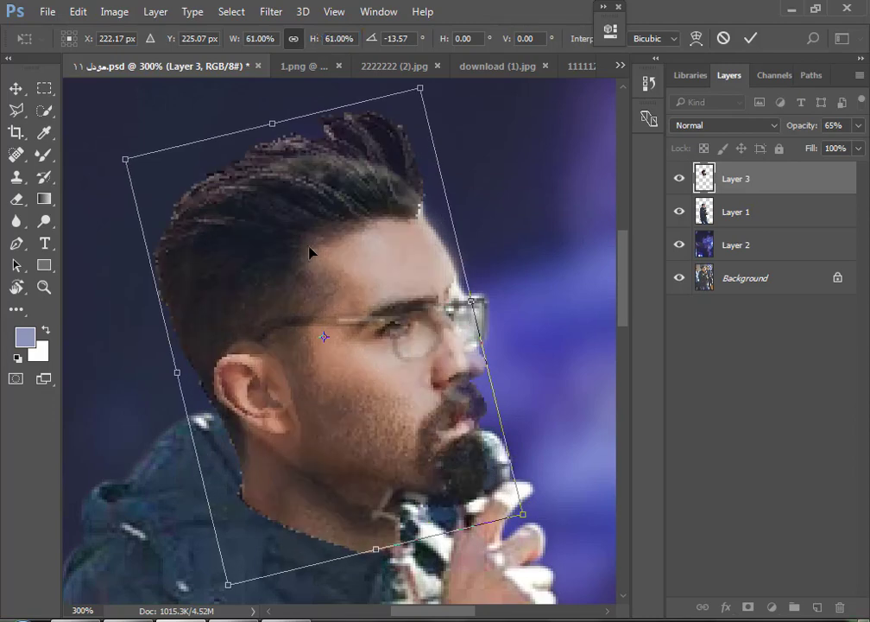
pyautogui.moveTo(310, 251); pyautogui.dragTo(317, 256)
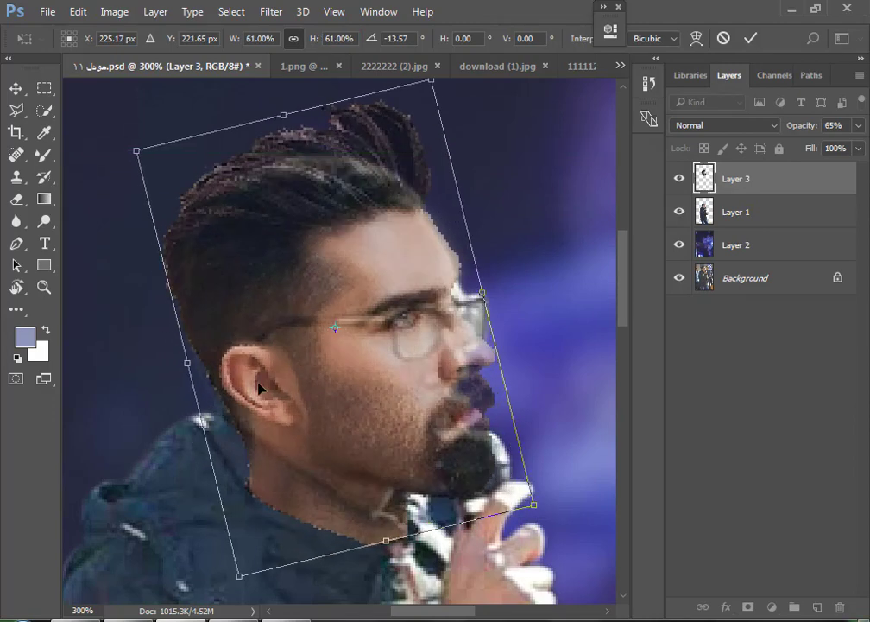
pyautogui.moveTo(258, 382); pyautogui.dragTo(259, 356)
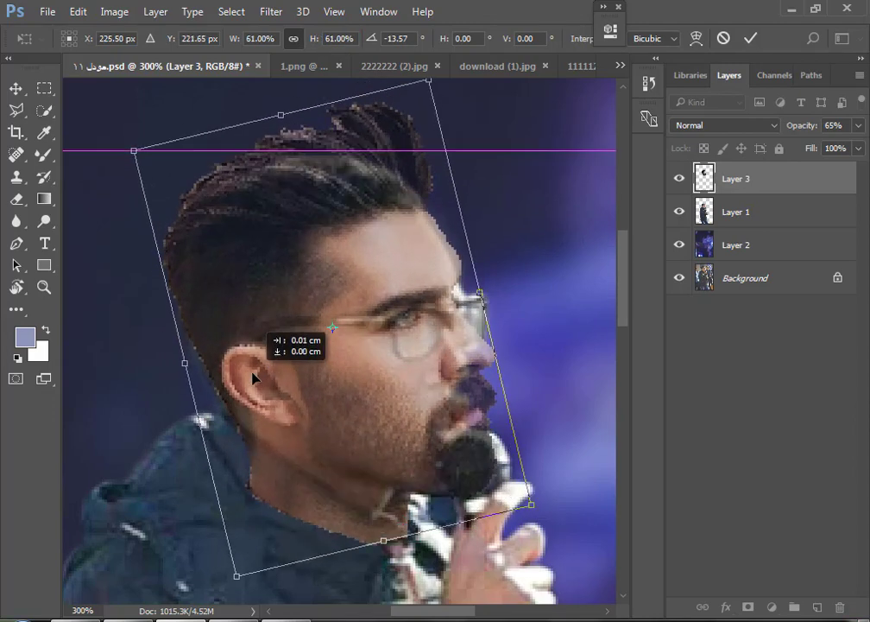
# Switch the face transform to Warp, adjust the ear and upper head, and lower opacity to about 42%
pyautogui.rightClick(330, 278)
pyautogui.click(369, 403)
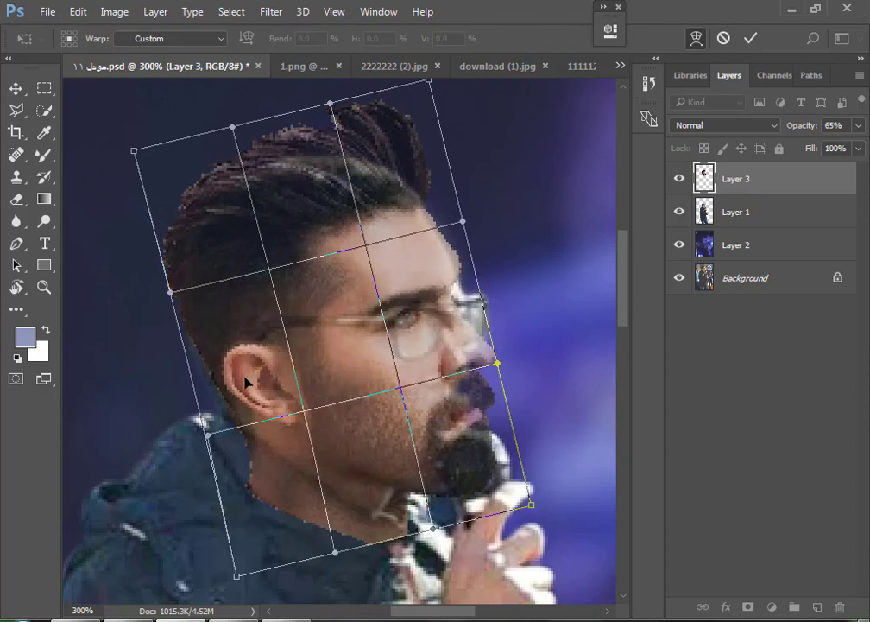
pyautogui.moveTo(248, 380); pyautogui.dragTo(243, 376)
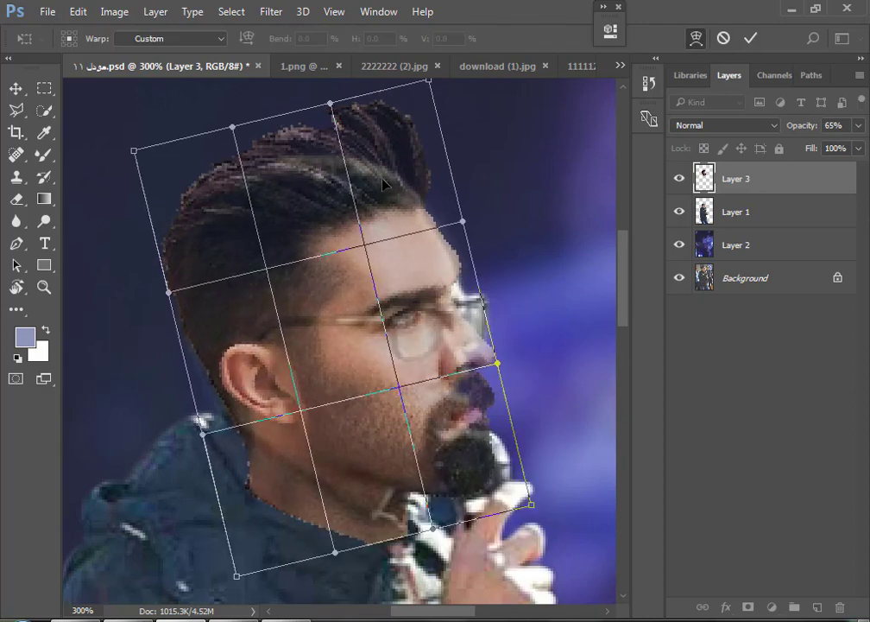
pyautogui.moveTo(383, 181); pyautogui.dragTo(387, 191)
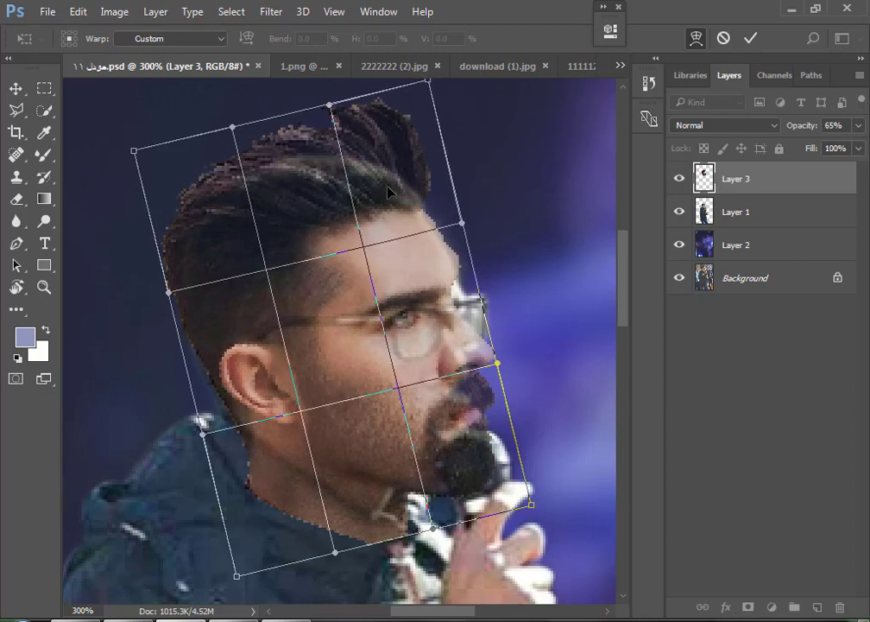
pyautogui.moveTo(803, 129); pyautogui.dragTo(787, 136)
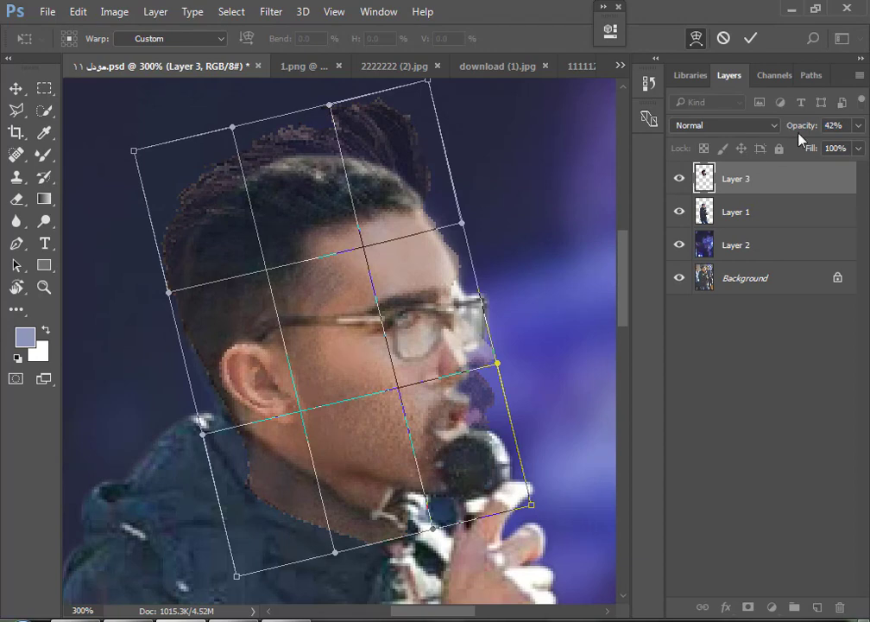
pyautogui.moveTo(803, 127); pyautogui.dragTo(806, 129)
# Warp the face around the ear, cheek, jaw edges and glasses at 44% opacity, and apply it
pyautogui.moveTo(244, 348); pyautogui.dragTo(245, 348)
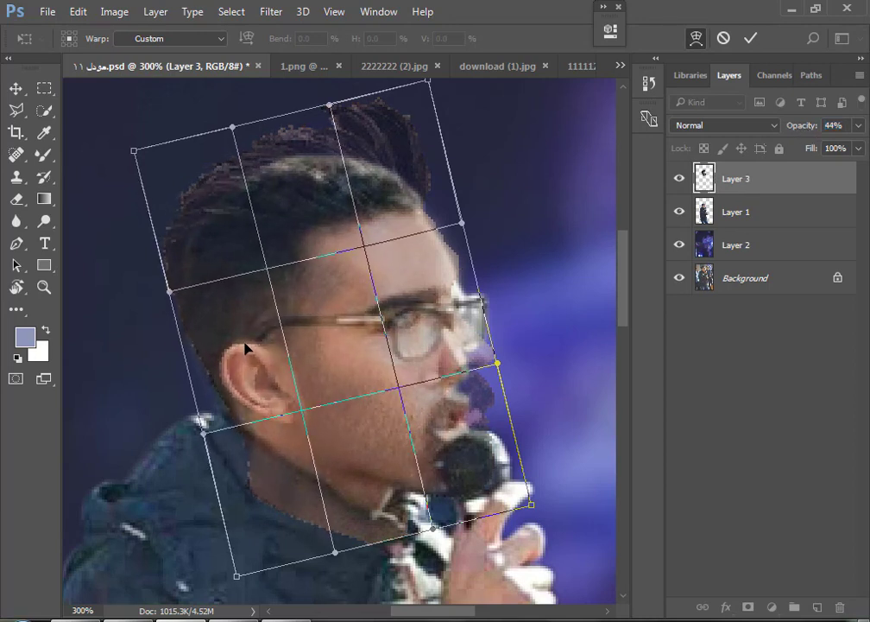
pyautogui.moveTo(312, 367); pyautogui.dragTo(310, 366)
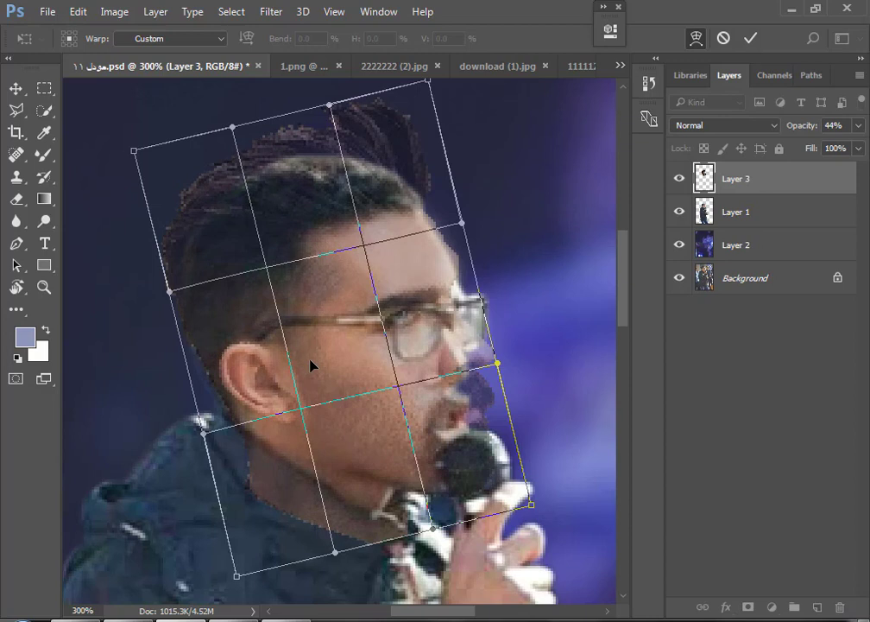
pyautogui.moveTo(301, 357); pyautogui.dragTo(295, 377)
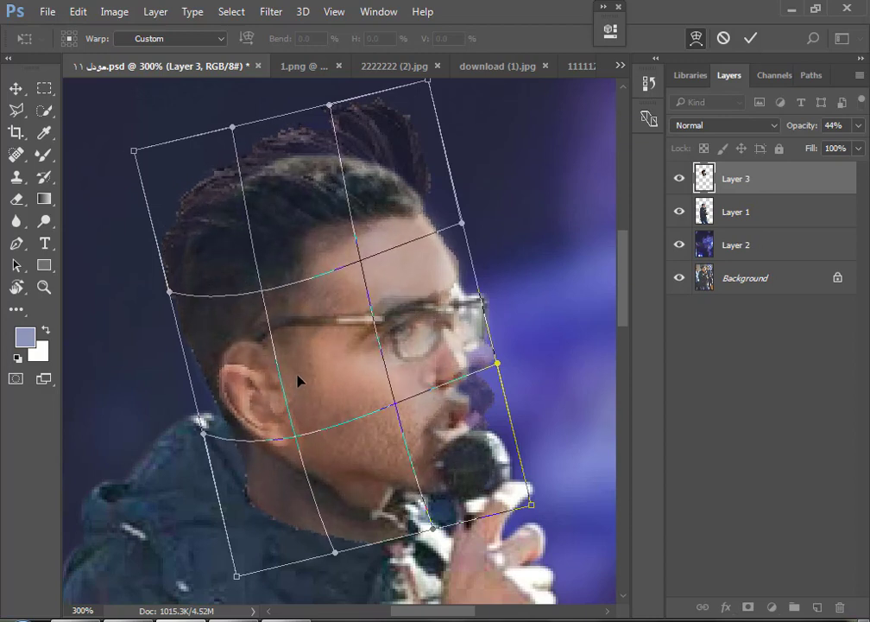
pyautogui.moveTo(295, 377); pyautogui.dragTo(303, 351)
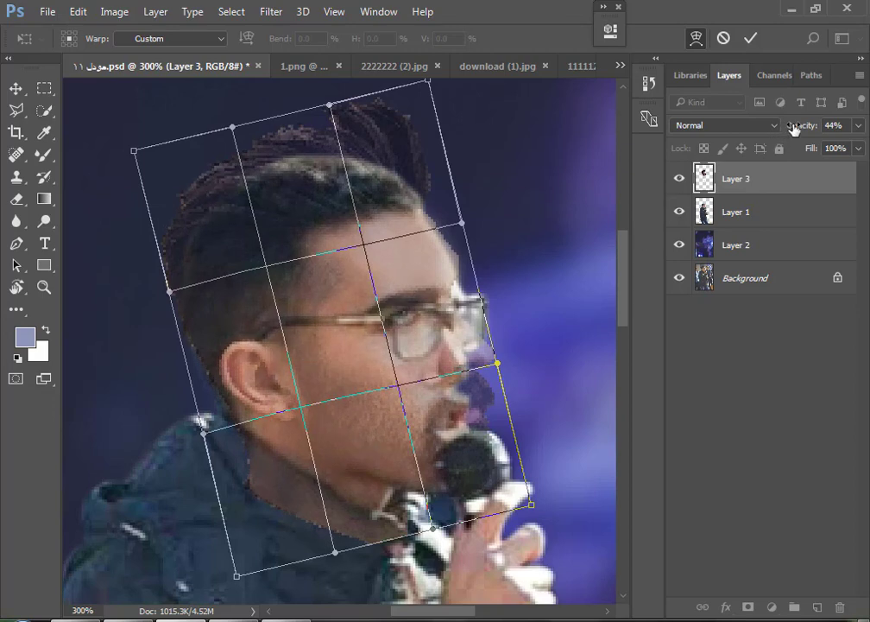
pyautogui.moveTo(794, 128)
pyautogui.mouseDown()
pyautogui.moveTo(829, 131)
pyautogui.moveTo(791, 142)
pyautogui.mouseUp()
pyautogui.moveTo(236, 579); pyautogui.dragTo(216, 586)
pyautogui.moveTo(199, 438)
pyautogui.mouseDown()
pyautogui.moveTo(181, 443)
pyautogui.moveTo(191, 437)
pyautogui.mouseUp()
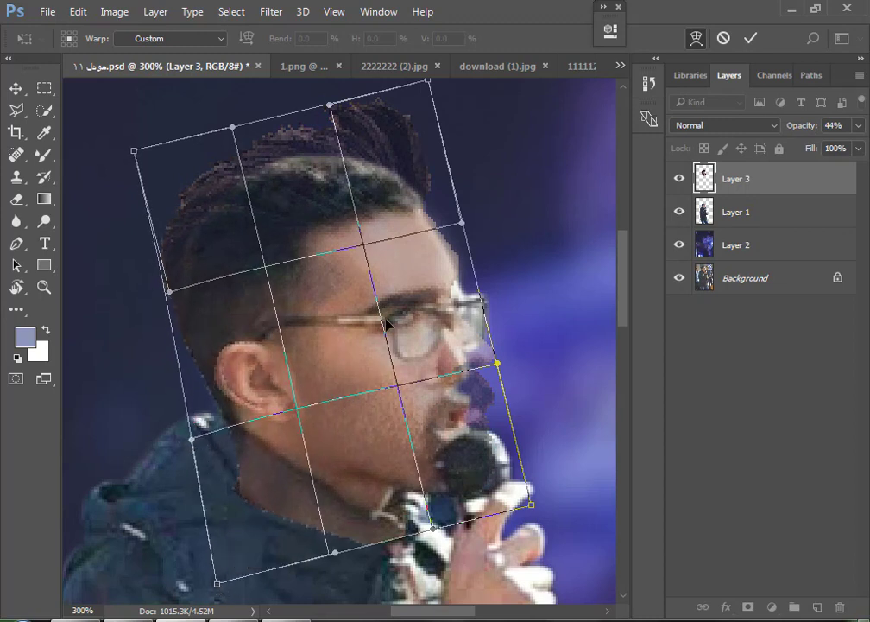
pyautogui.moveTo(380, 323); pyautogui.dragTo(378, 326)
pyautogui.moveTo(369, 328); pyautogui.dragTo(373, 330)
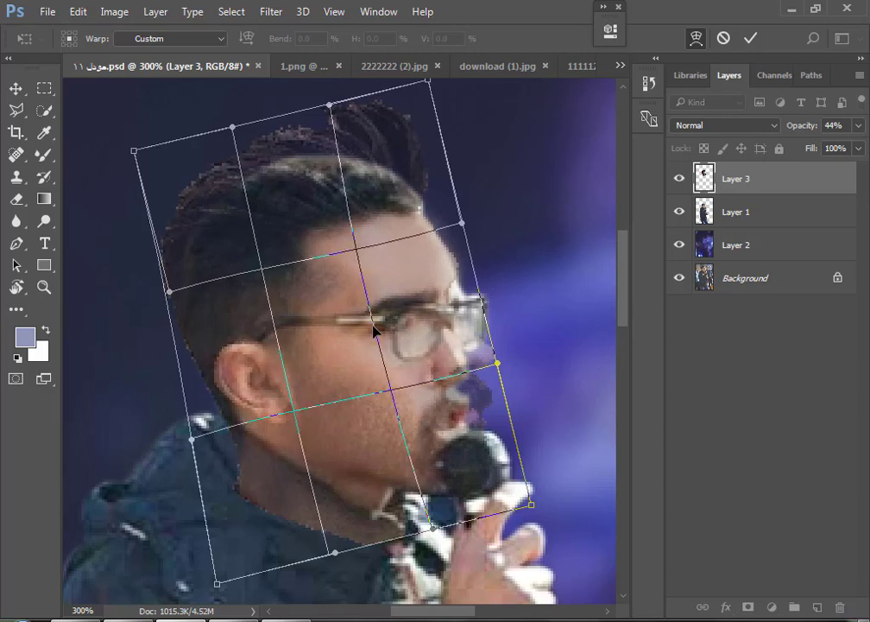
pyautogui.moveTo(335, 294); pyautogui.dragTo(340, 297)
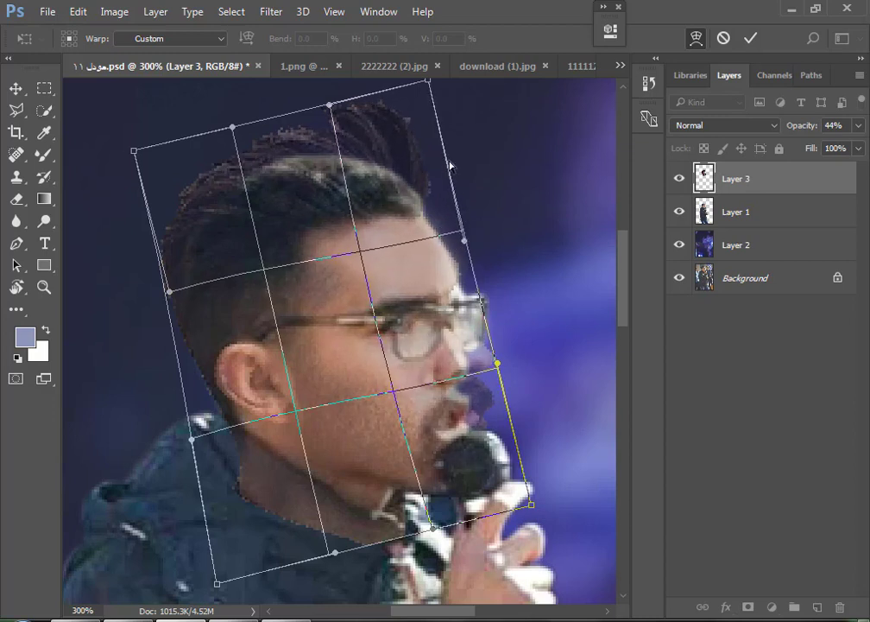
pyautogui.press('Return')
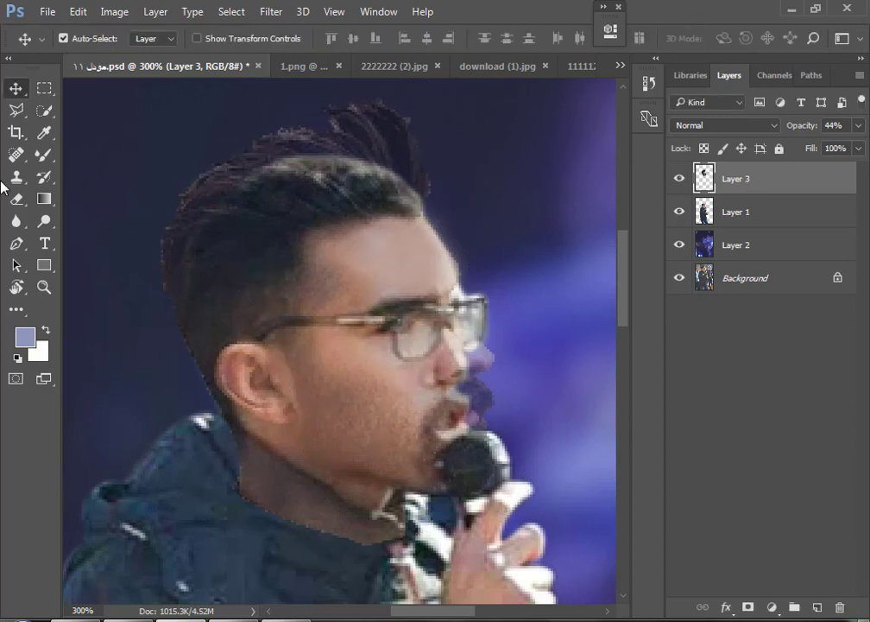
# Erase Layer 3's ghost nose, lips and jaw remnants above the collar, and enter 80% opacity
pyautogui.click(15, 199)
pyautogui.moveTo(440, 402); pyautogui.dragTo(496, 350)
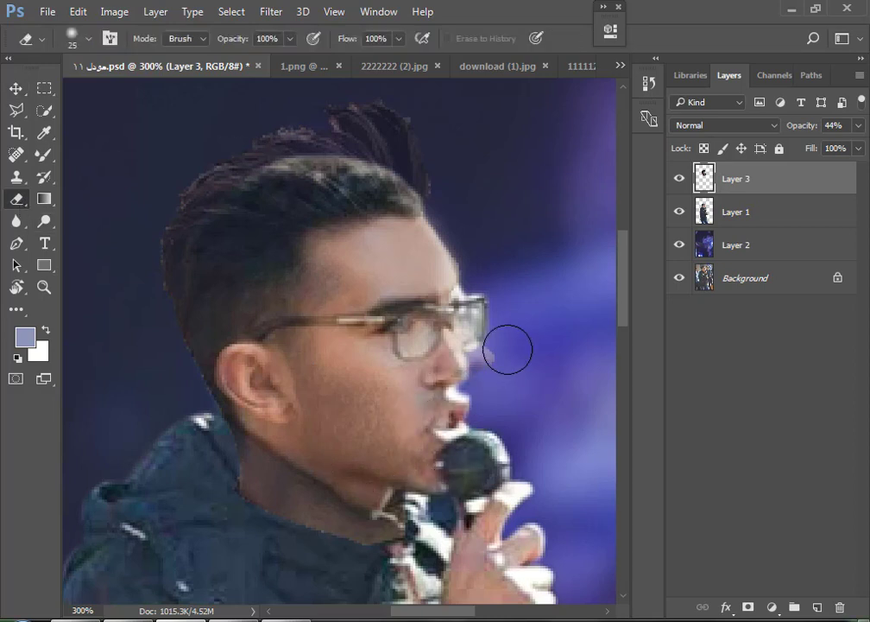
pyautogui.moveTo(371, 518); pyautogui.dragTo(239, 481)
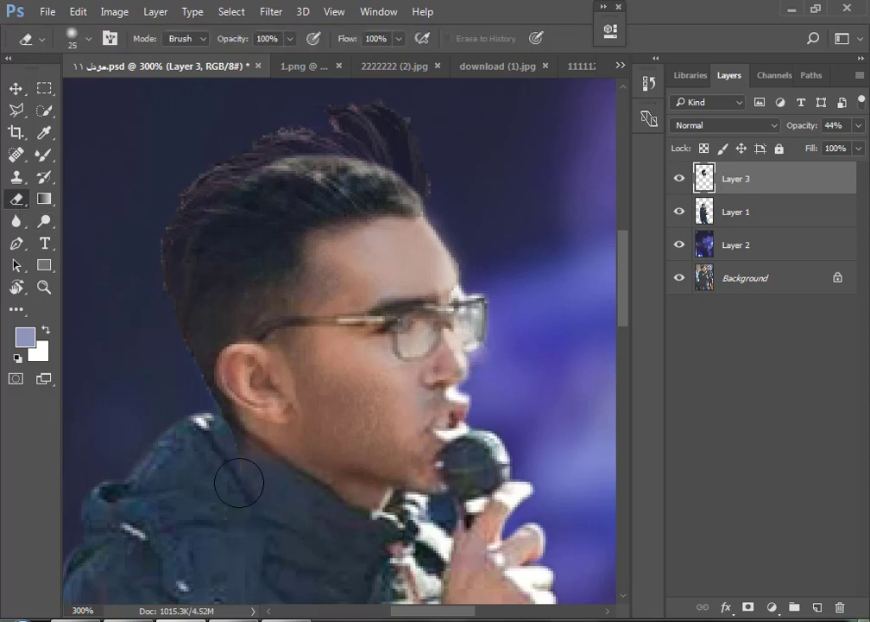
pyautogui.moveTo(325, 524); pyautogui.dragTo(427, 499)
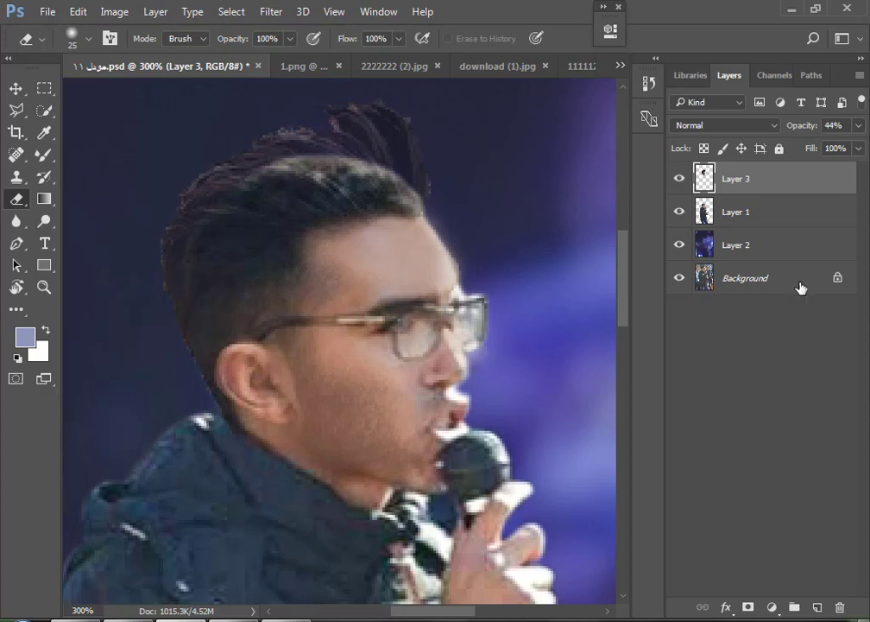
pyautogui.doubleClick(831, 126)
pyautogui.write('80')
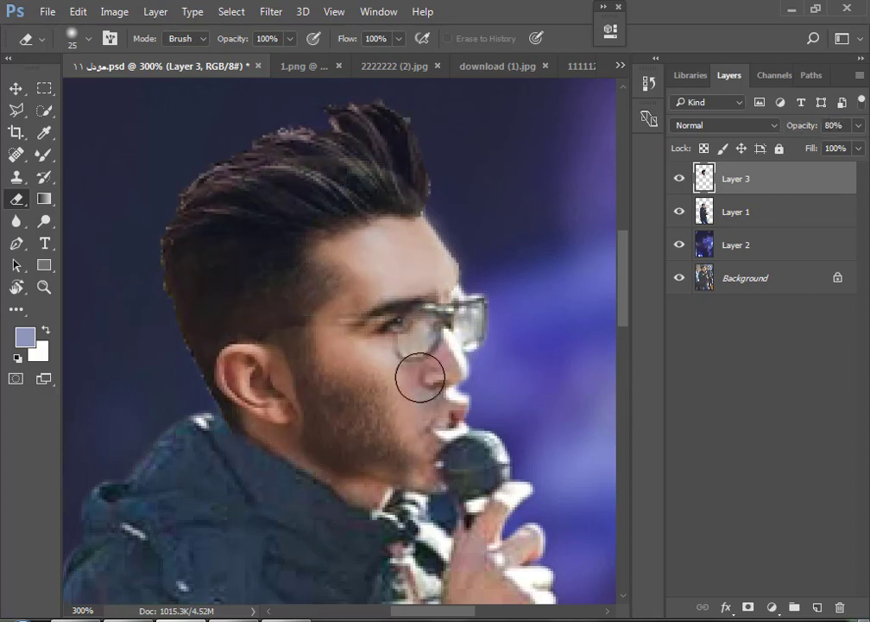
# Erase Layer 3 over the glasses and temple with 20, 15 and 10 px eraser sizes
pyautogui.moveTo(420, 377); pyautogui.dragTo(447, 311)
pyautogui.press('[')
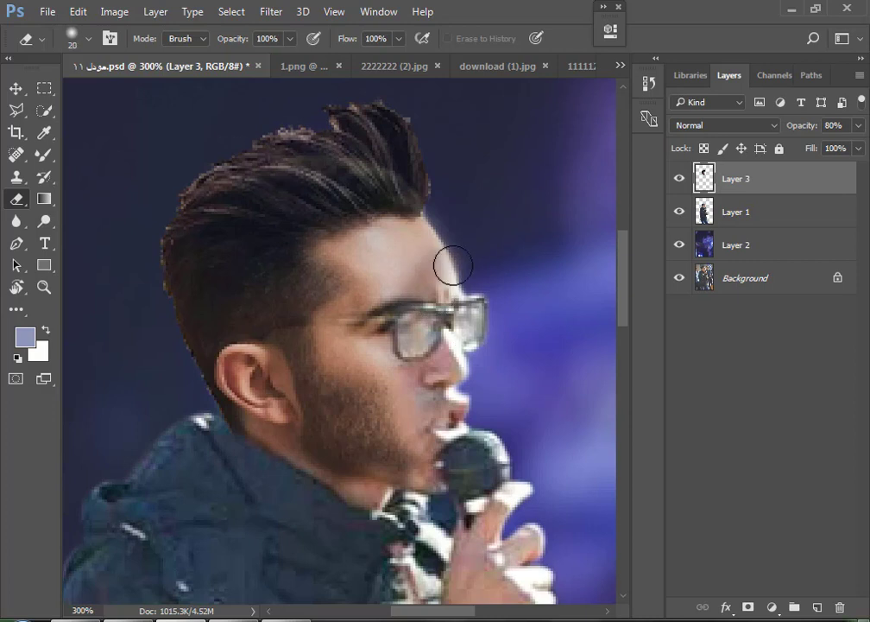
pyautogui.moveTo(452, 266)
pyautogui.mouseDown()
pyautogui.moveTo(434, 249)
pyautogui.moveTo(389, 256)
pyautogui.moveTo(381, 295)
pyautogui.moveTo(363, 259)
pyautogui.mouseUp()
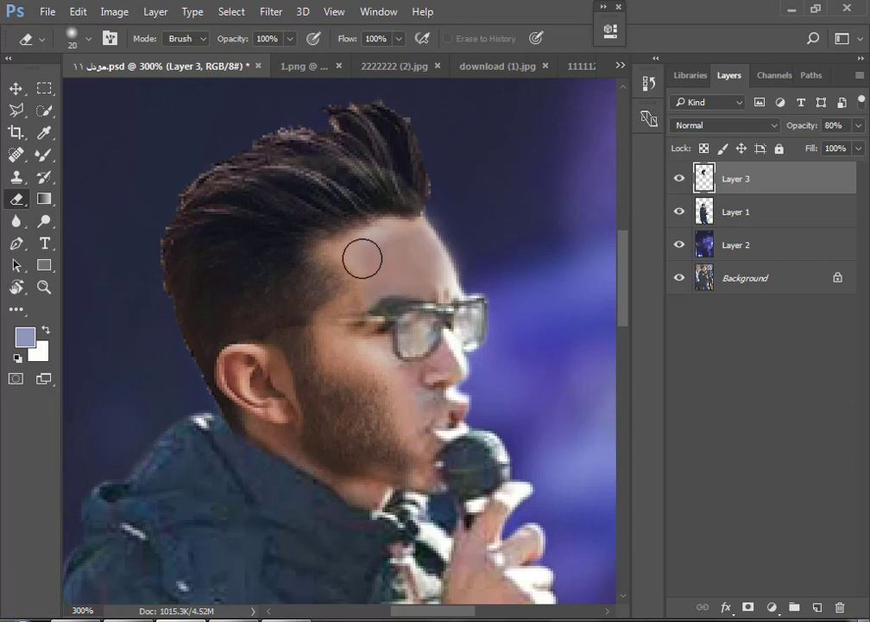
pyautogui.moveTo(797, 135); pyautogui.dragTo(788, 138)
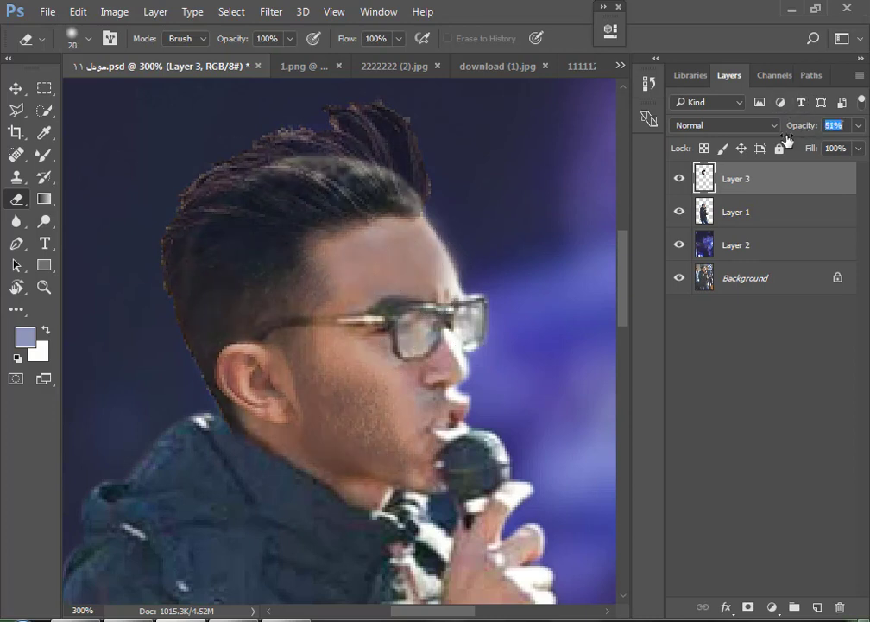
pyautogui.press('[')
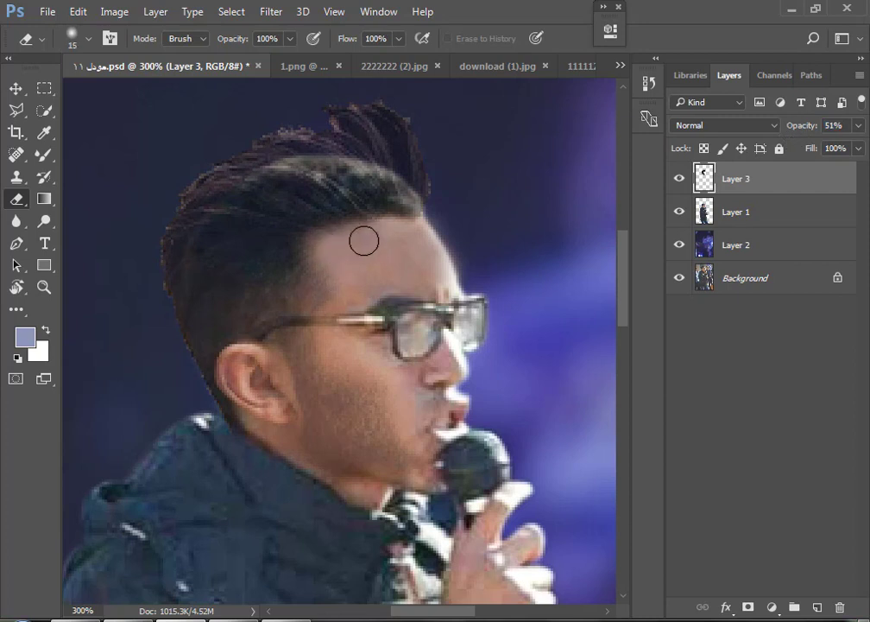
pyautogui.moveTo(803, 128); pyautogui.dragTo(835, 126)
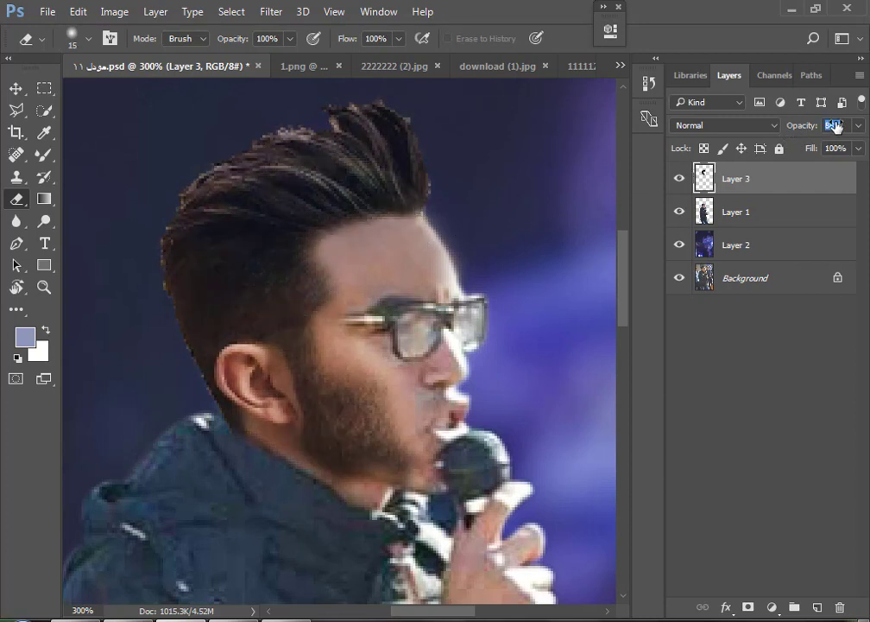
pyautogui.press('[')
pyautogui.moveTo(370, 289); pyautogui.dragTo(330, 317)
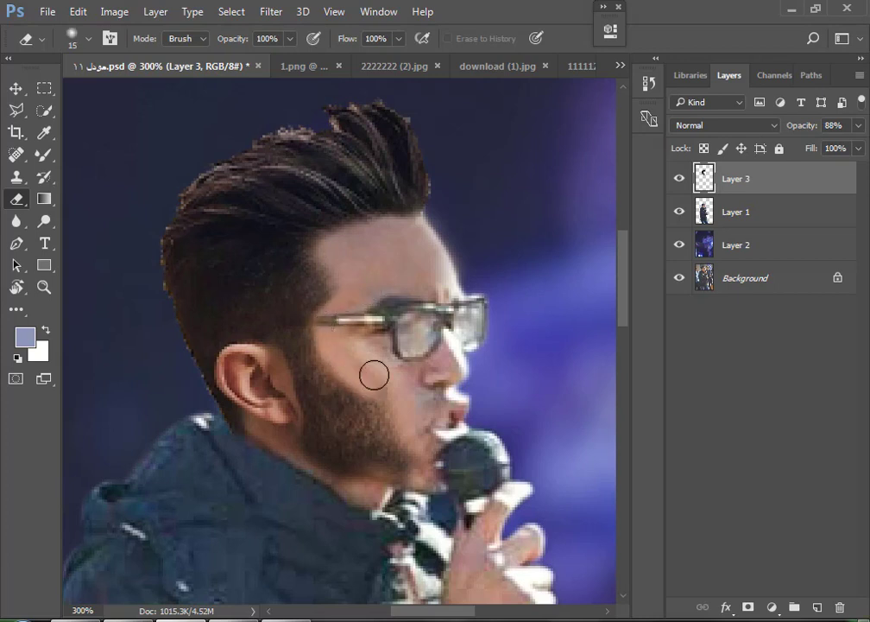
# Erase stray hair pixels around the inner and upper ear, swap colours, and set opacity near 71%
pyautogui.press(']')
pyautogui.press(']')
pyautogui.press(']')
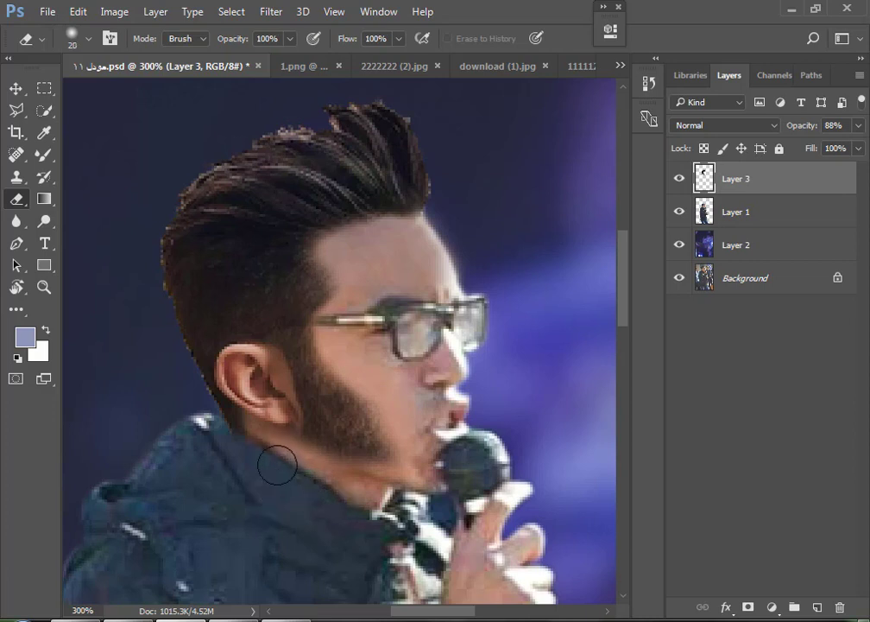
pyautogui.press('[')
pyautogui.press('[')
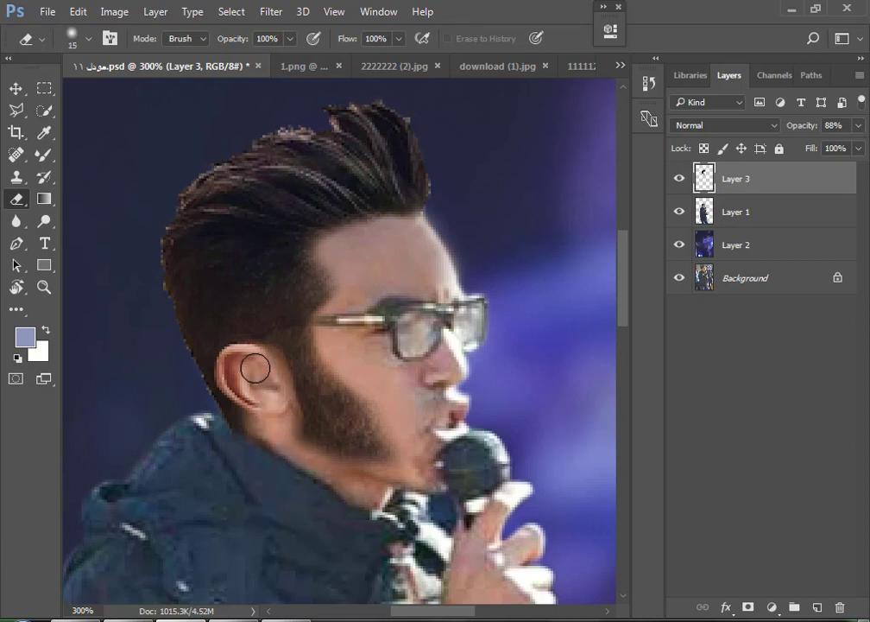
pyautogui.moveTo(263, 371); pyautogui.dragTo(248, 385)
pyautogui.press('[')
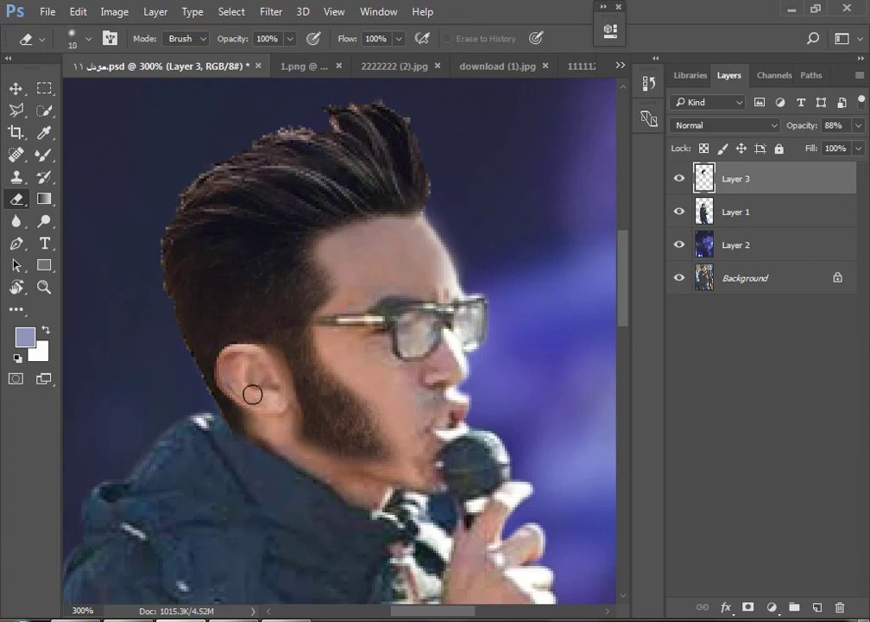
pyautogui.moveTo(248, 398)
pyautogui.mouseDown()
pyautogui.moveTo(241, 356)
pyautogui.moveTo(257, 386)
pyautogui.mouseUp()
pyautogui.press(']')
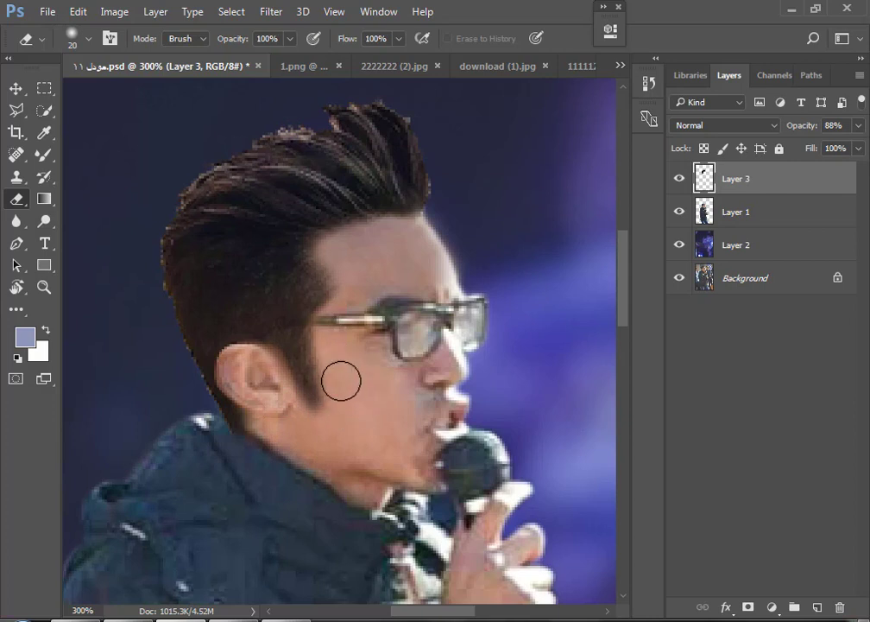
pyautogui.press('[')
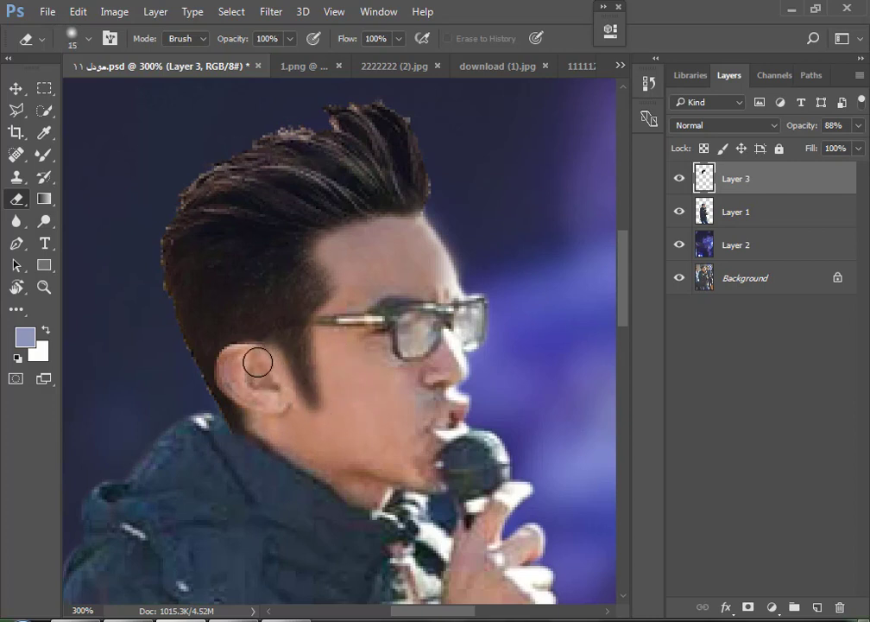
pyautogui.press('x')
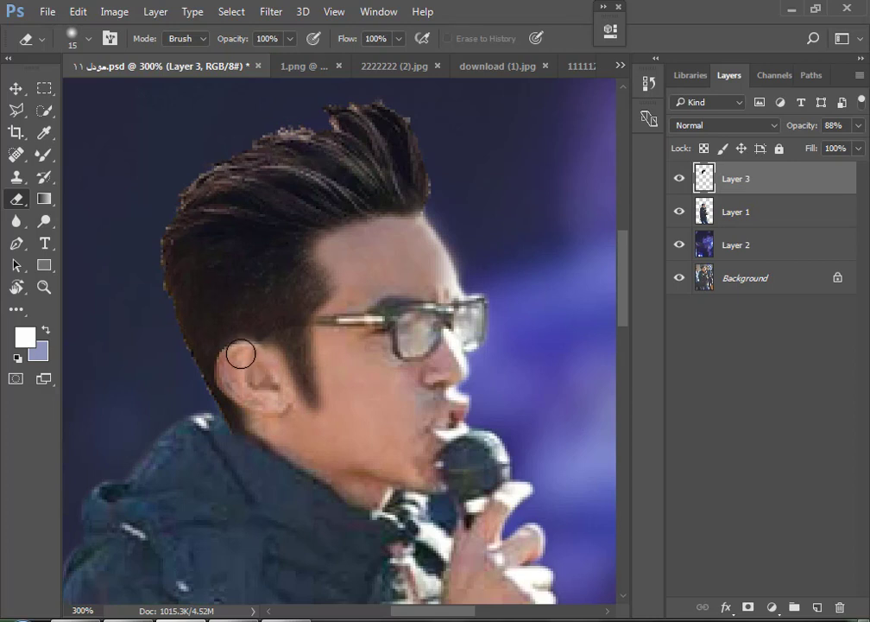
pyautogui.moveTo(814, 127)
pyautogui.mouseDown()
pyautogui.moveTo(773, 136)
pyautogui.moveTo(795, 135)
pyautogui.mouseUp()
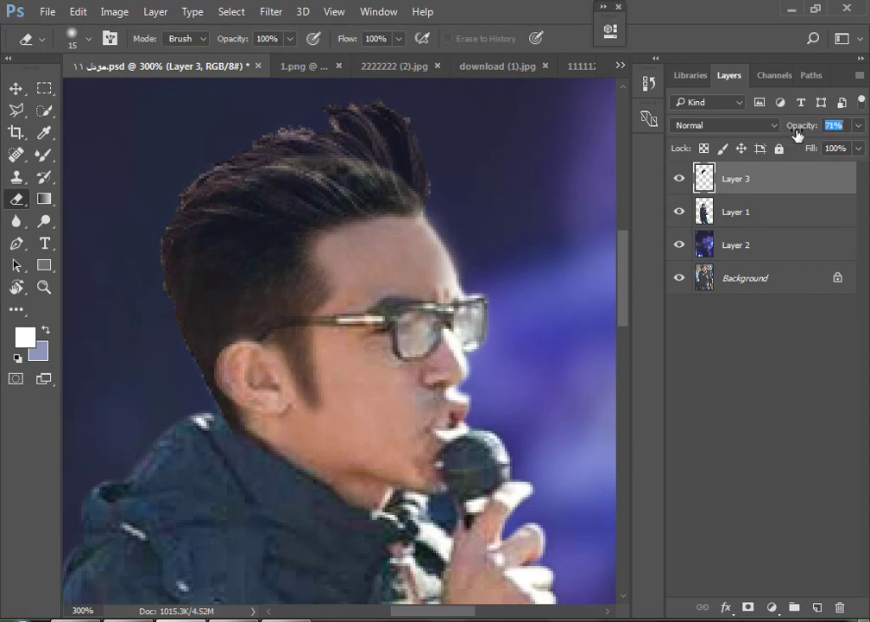
# Slightly re-warp the left side of the hair layer around the ear and set 51% opacity
pyautogui.hotkey('ctrl', 't')
pyautogui.rightClick(319, 301)
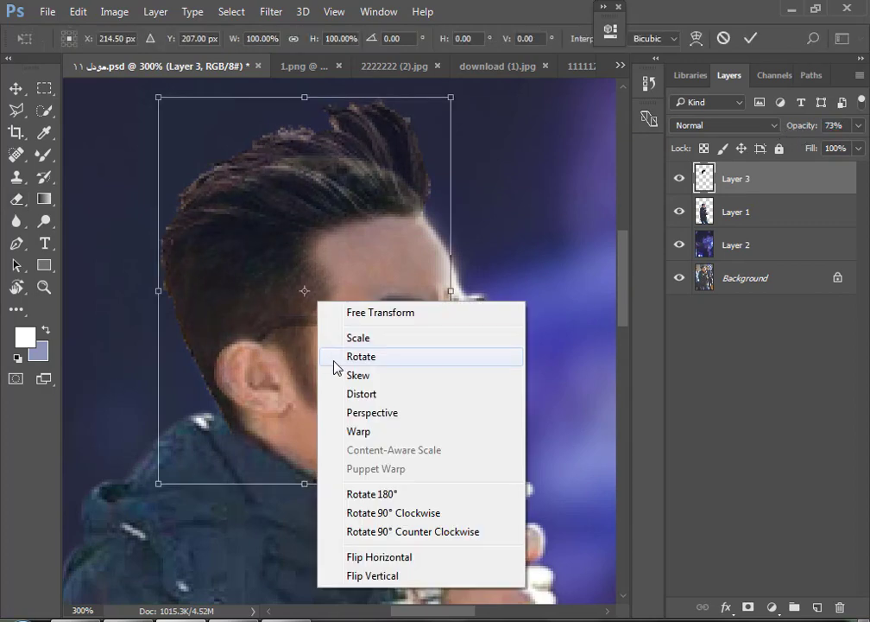
pyautogui.click(358, 431)
pyautogui.moveTo(796, 126)
pyautogui.mouseDown()
pyautogui.moveTo(816, 130)
pyautogui.moveTo(769, 135)
pyautogui.mouseUp()
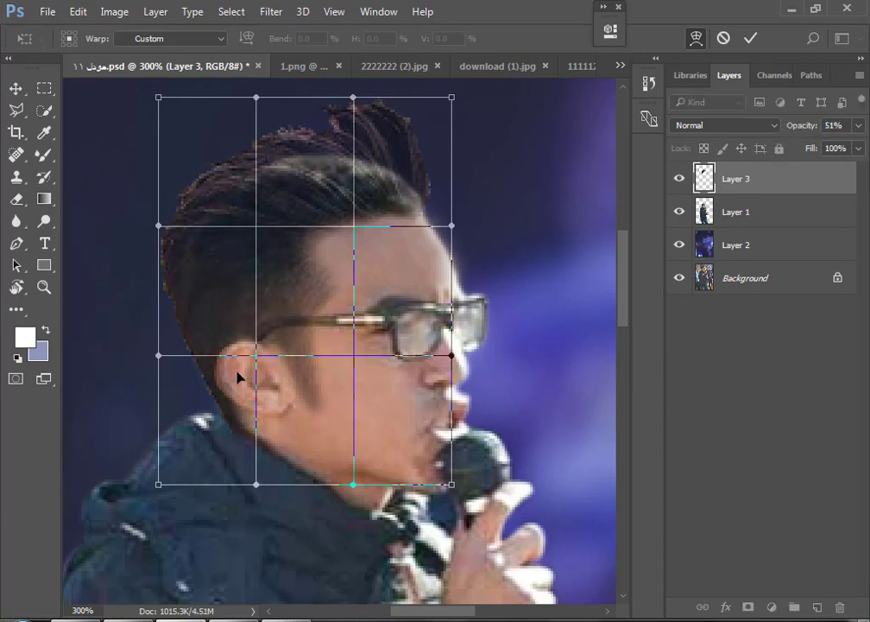
pyautogui.moveTo(235, 374); pyautogui.dragTo(239, 374)
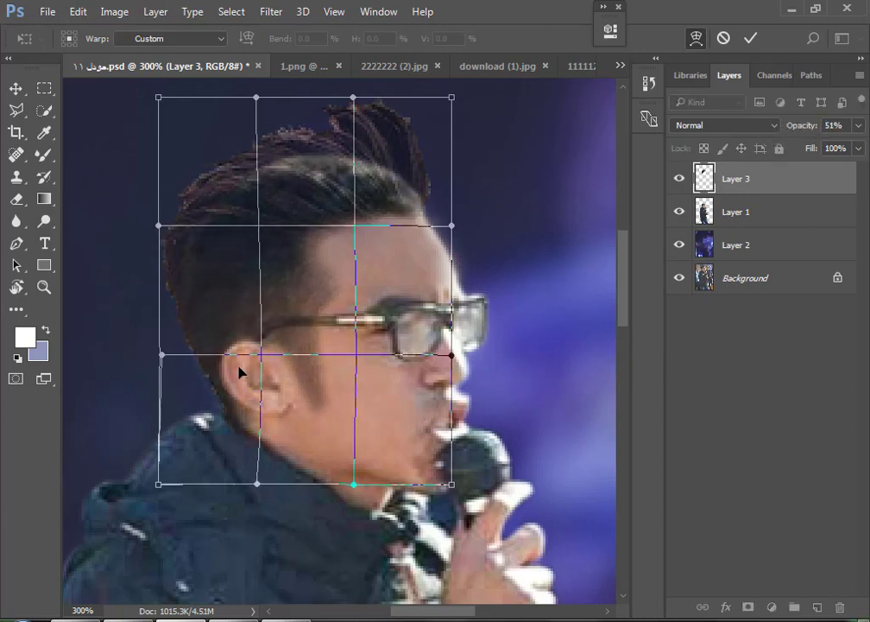
pyautogui.press('Return')
pyautogui.press('e')
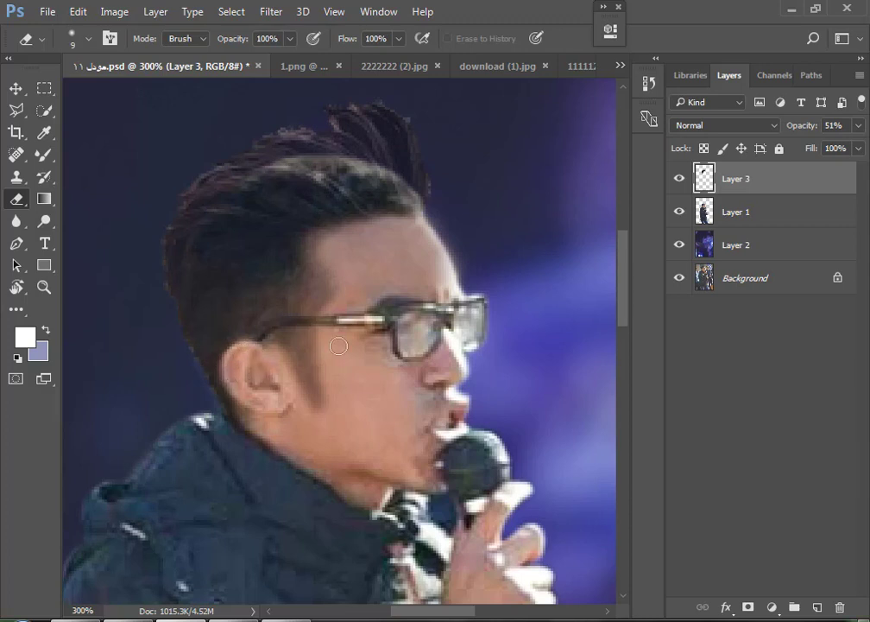
# Try Layer 3 opacities between 61% and 100% at different zooms, settling on 92%
pyautogui.moveTo(805, 126); pyautogui.dragTo(860, 125)
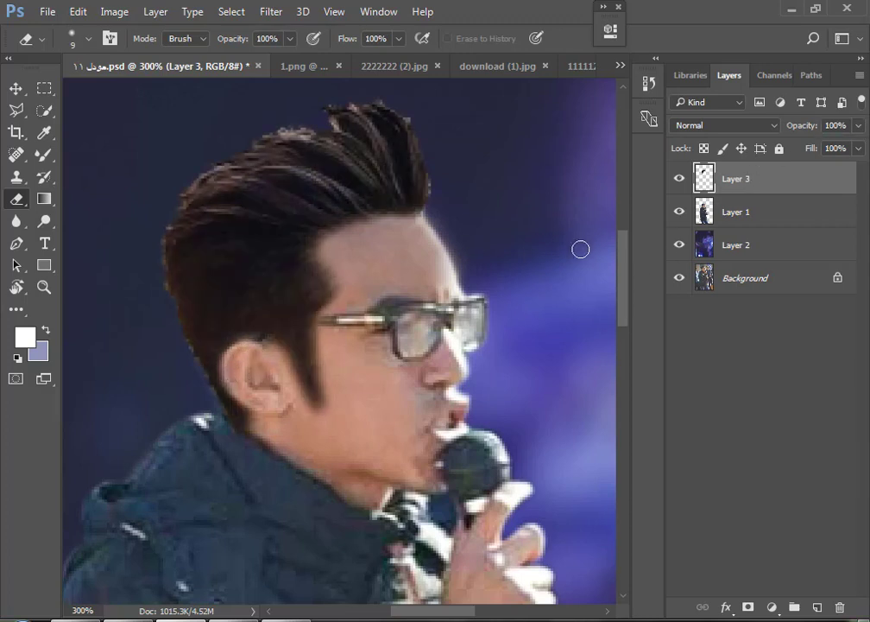
pyautogui.moveTo(803, 130); pyautogui.dragTo(772, 140)
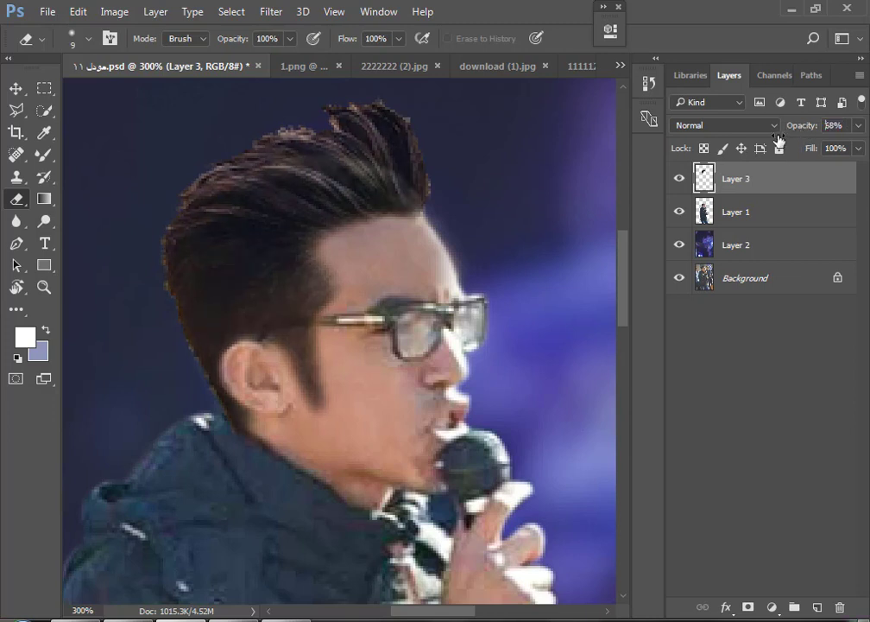
pyautogui.click(293, 326)
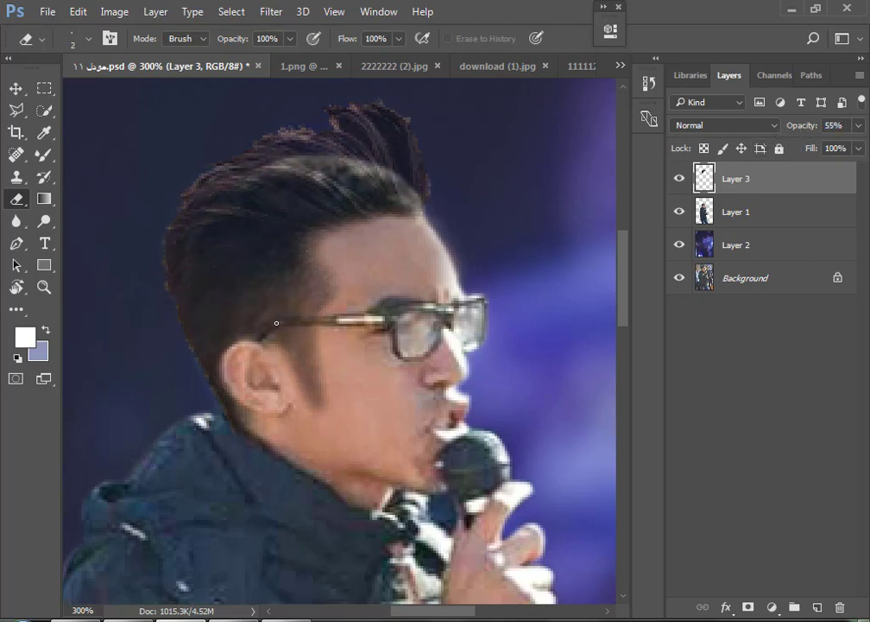
pyautogui.scroll(1, 271, 333)
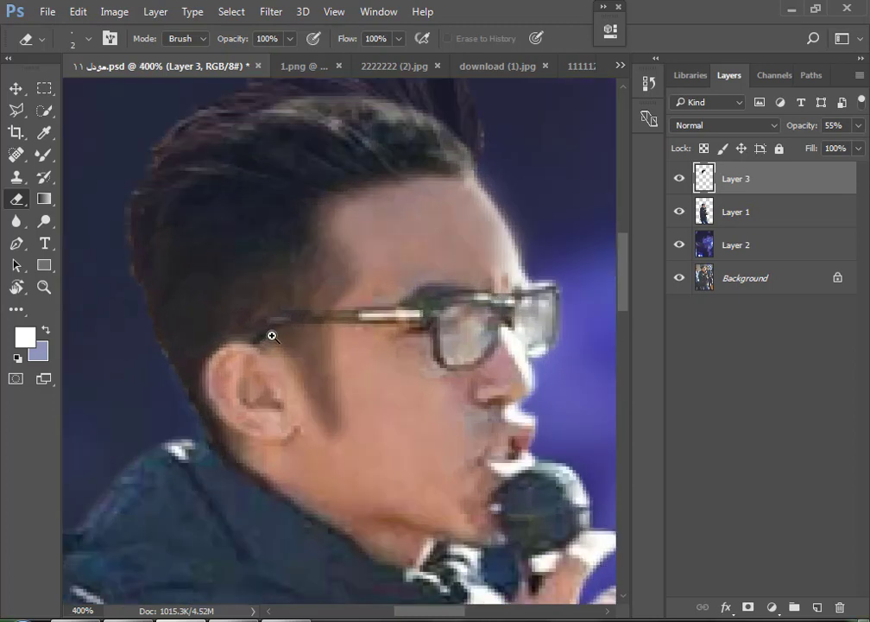
pyautogui.scroll(1, 271, 333)
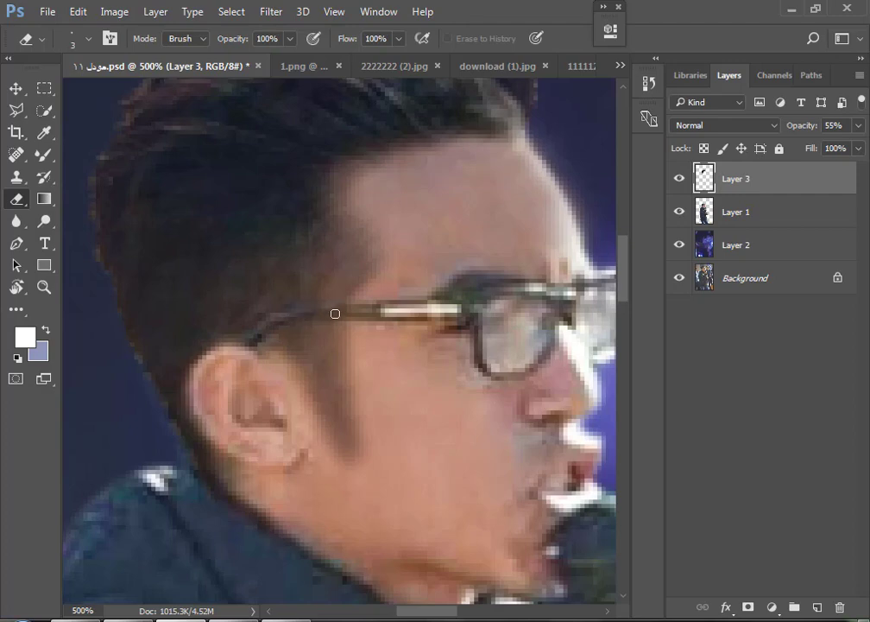
pyautogui.scroll(-3, 372, 323)
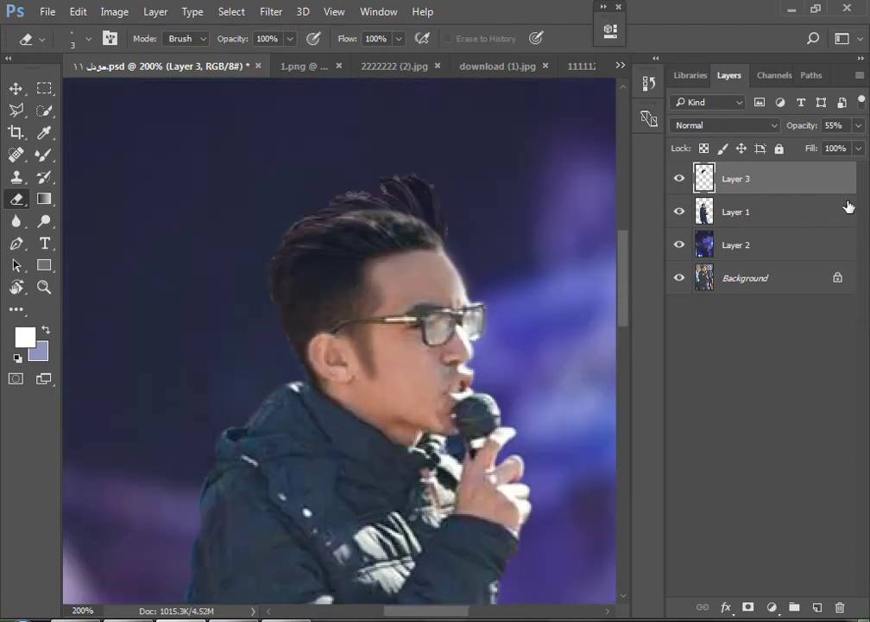
pyautogui.moveTo(808, 131); pyautogui.dragTo(855, 126)
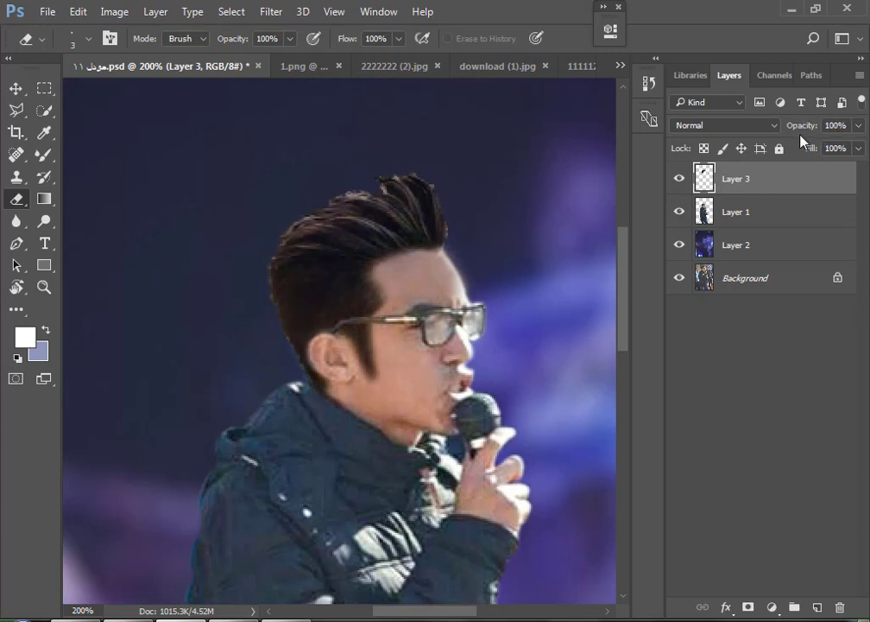
pyautogui.scroll(2, 344, 317)
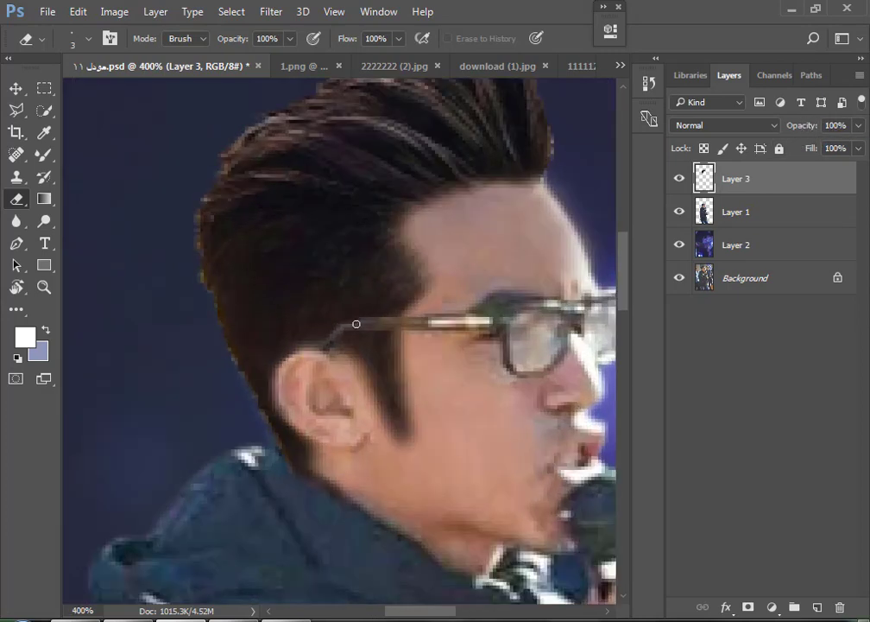
pyautogui.scroll(-2, 355, 330)
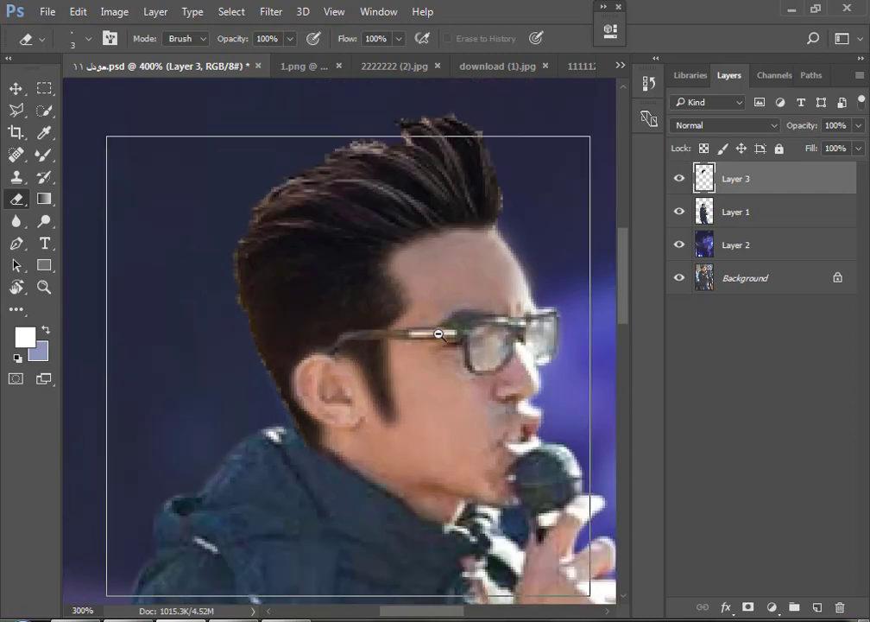
pyautogui.moveTo(796, 132); pyautogui.dragTo(803, 129)
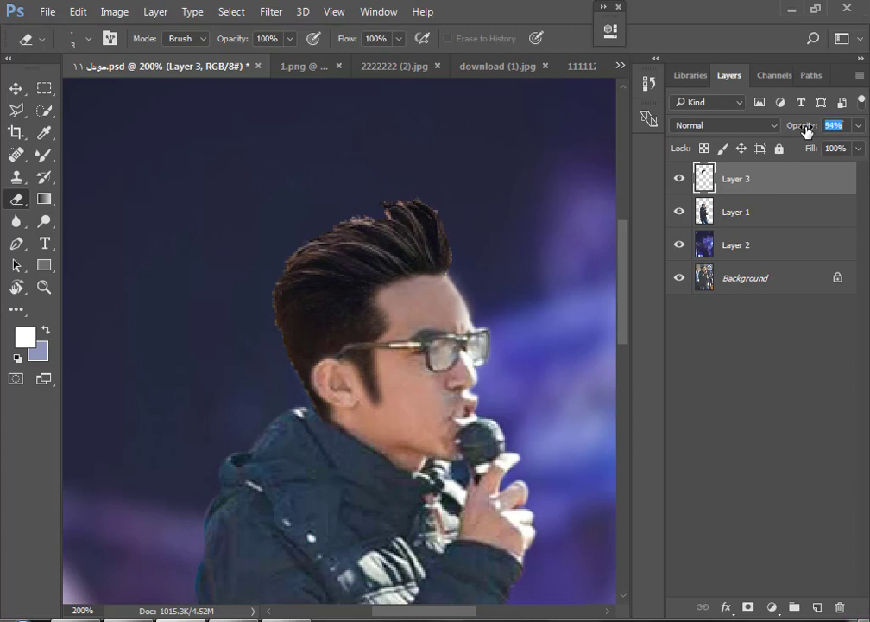
pyautogui.moveTo(808, 132); pyautogui.dragTo(813, 132)
pyautogui.scroll(1, 366, 381)
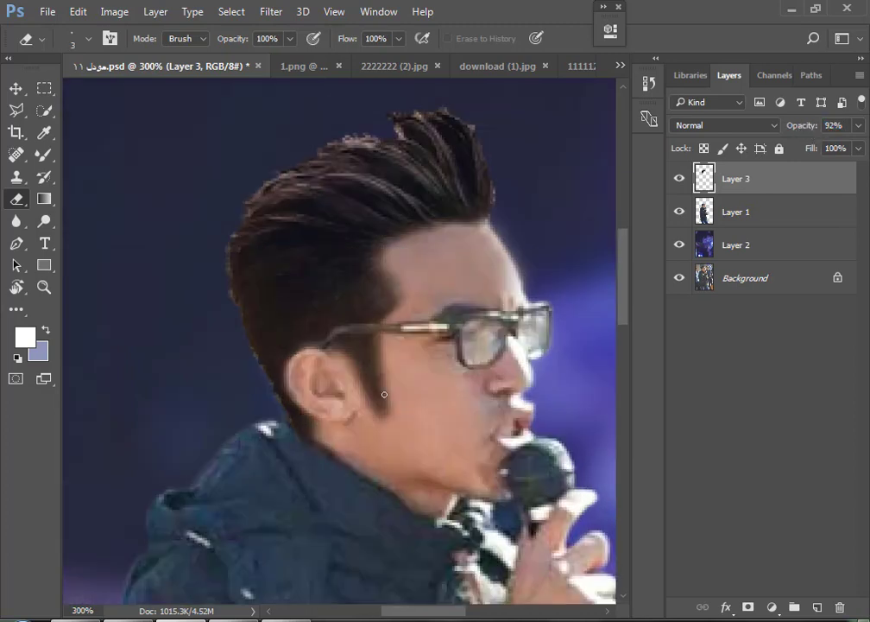
# Apply a first quick warp to Layer 3's hair, then reframe on the singer's face
pyautogui.hotkey('ctrl', 't')
pyautogui.rightClick(369, 346)
pyautogui.click(408, 185)
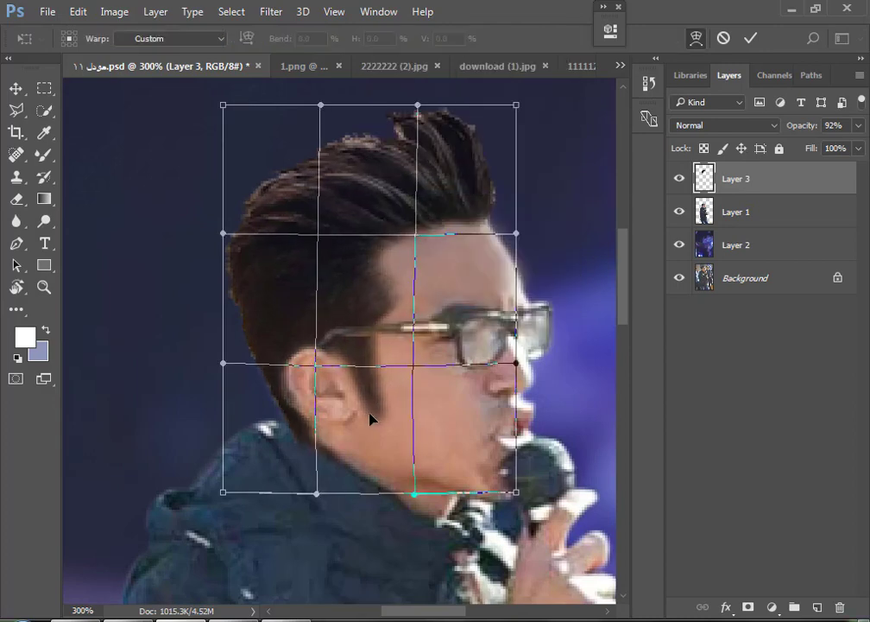
pyautogui.press('Return')
pyautogui.press('e')
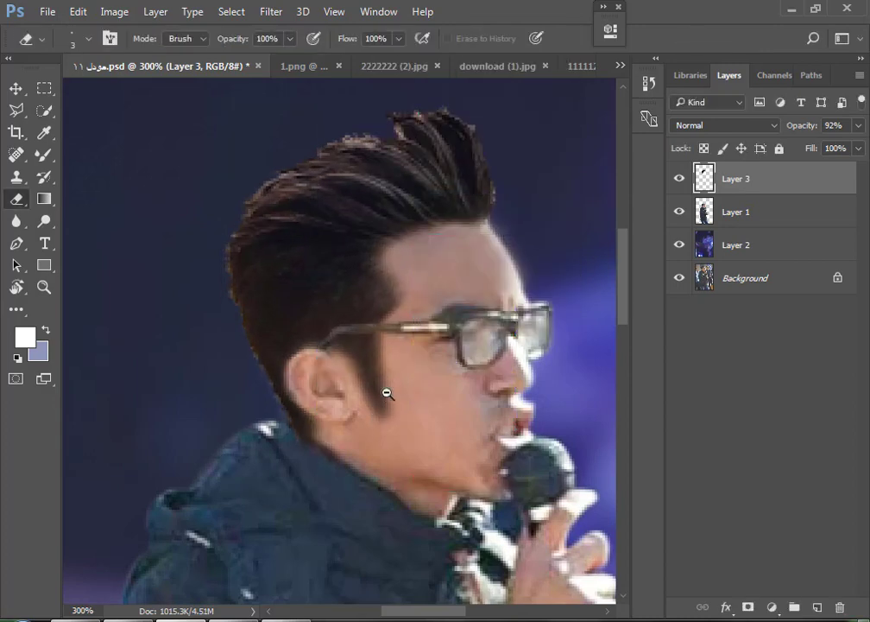
pyautogui.keyDown('alt'); pyautogui.click(387, 394); pyautogui.keyUp('alt')
pyautogui.keyDown('alt'); pyautogui.click(436, 404); pyautogui.keyUp('alt')
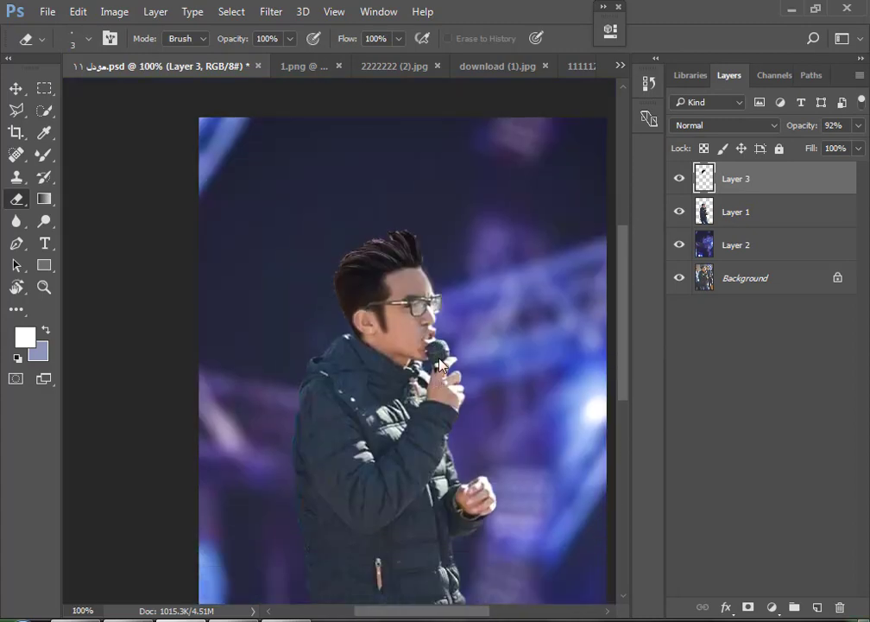
pyautogui.keyDown('ctrl'); pyautogui.click(407, 346); pyautogui.keyUp('ctrl')
pyautogui.keyDown('ctrl'); pyautogui.click(402, 326); pyautogui.keyUp('ctrl')
pyautogui.scroll(3, 300, 329)
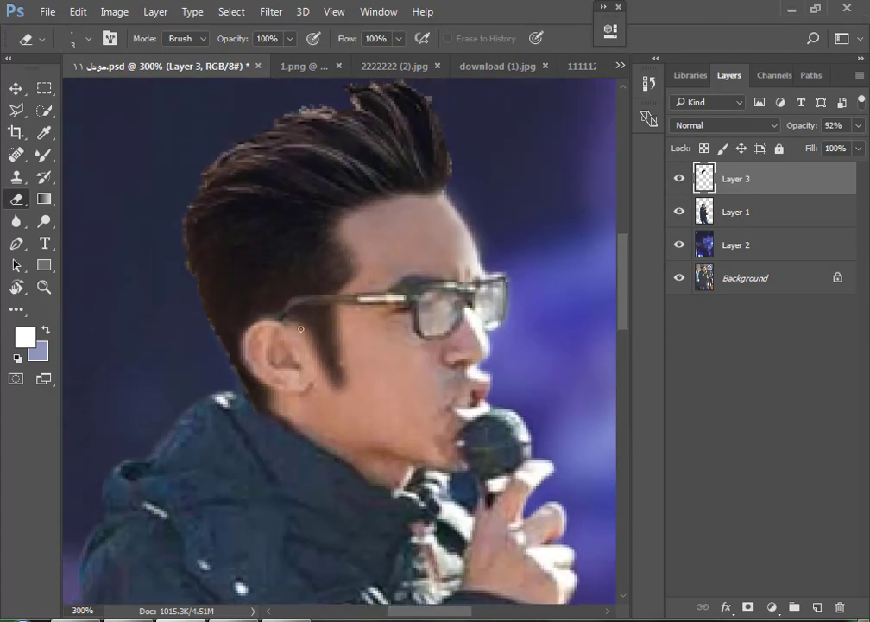
# Start a new warp on Layer 3 and pull the face and hair slightly left
pyautogui.hotkey('ctrl', 't')
pyautogui.rightClick(323, 324)
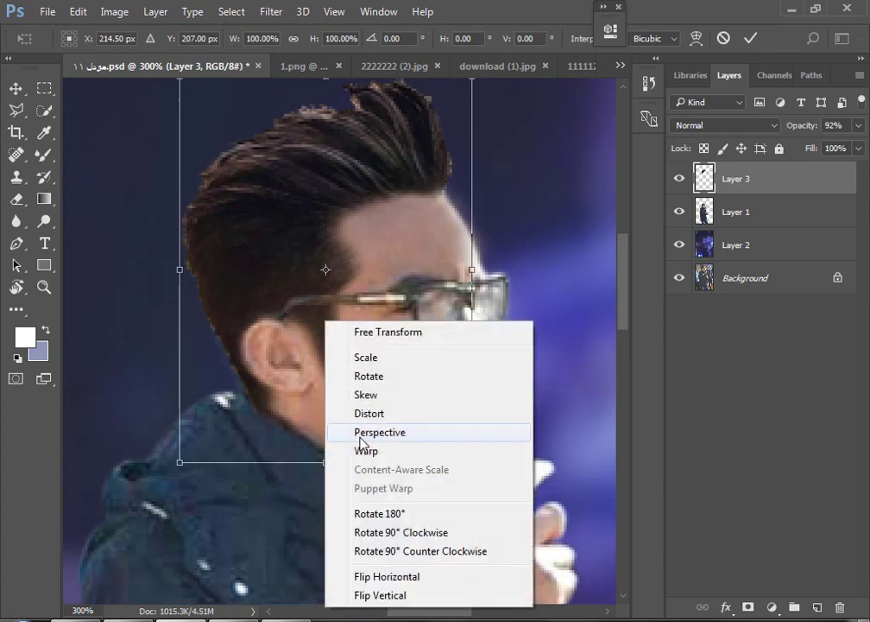
pyautogui.click(367, 450)
pyautogui.moveTo(472, 337); pyautogui.dragTo(463, 347)
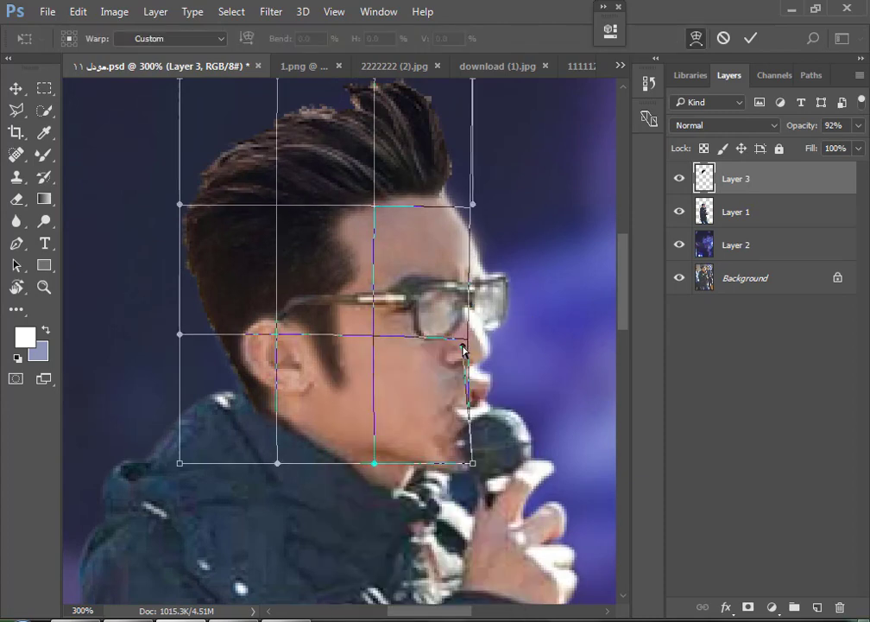
pyautogui.hotkey('ctrl', 'z')
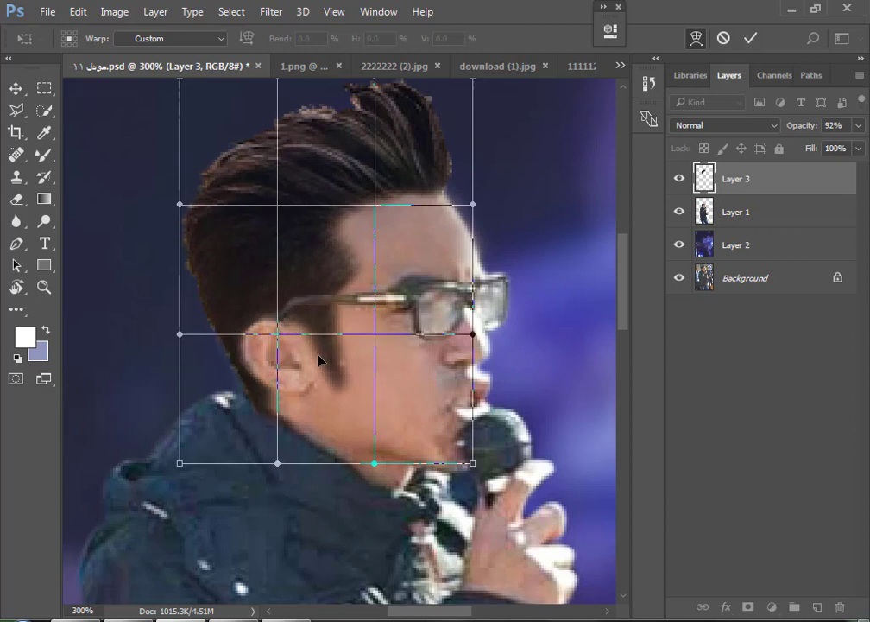
pyautogui.moveTo(360, 339); pyautogui.dragTo(354, 341)
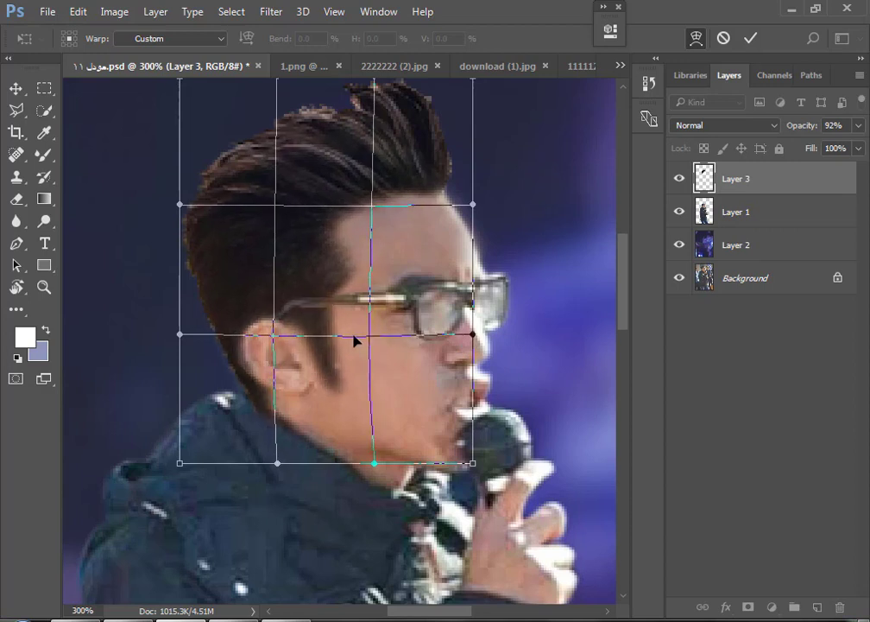
# Tuck in the warp's left edge and lower corner, and reshape the hair around the ear
pyautogui.moveTo(182, 467); pyautogui.dragTo(190, 456)
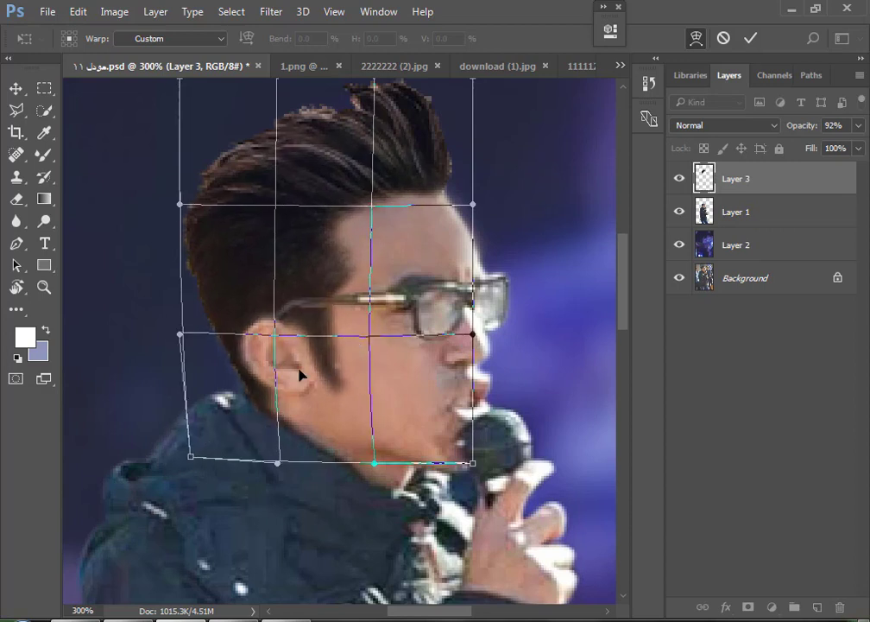
pyautogui.moveTo(325, 211); pyautogui.dragTo(321, 214)
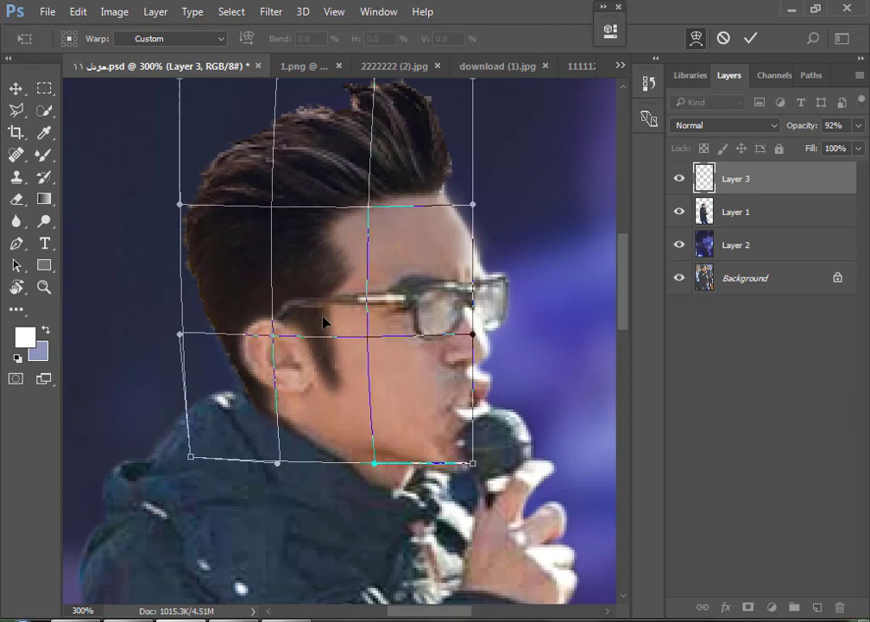
pyautogui.moveTo(329, 400); pyautogui.dragTo(327, 402)
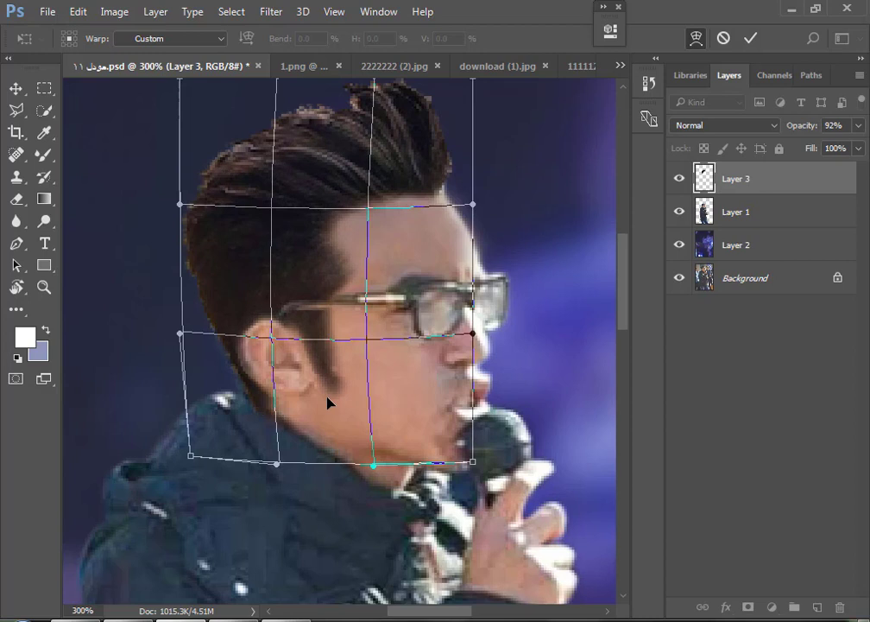
pyautogui.moveTo(179, 334); pyautogui.dragTo(186, 331)
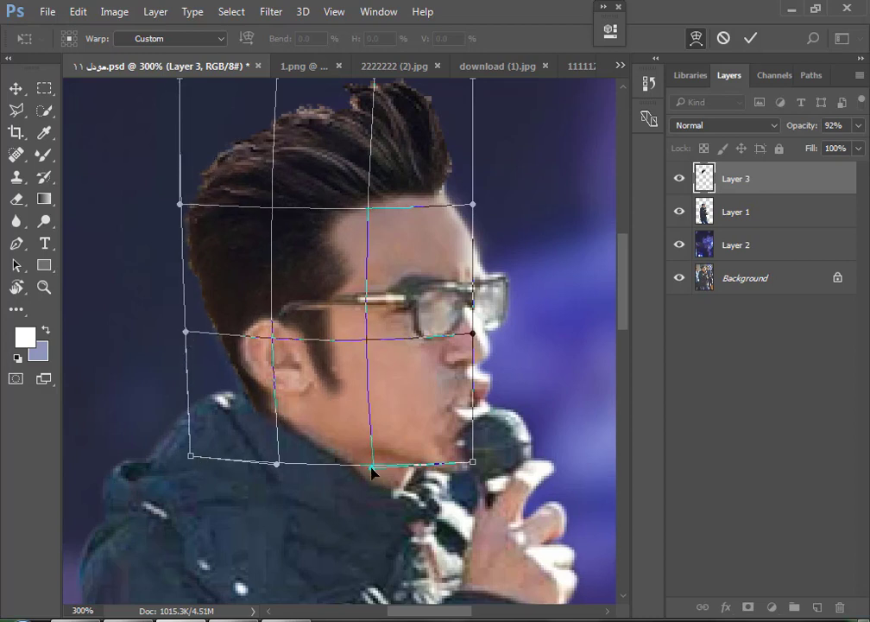
pyautogui.moveTo(373, 466); pyautogui.dragTo(373, 466)
pyautogui.moveTo(333, 389); pyautogui.dragTo(357, 342)
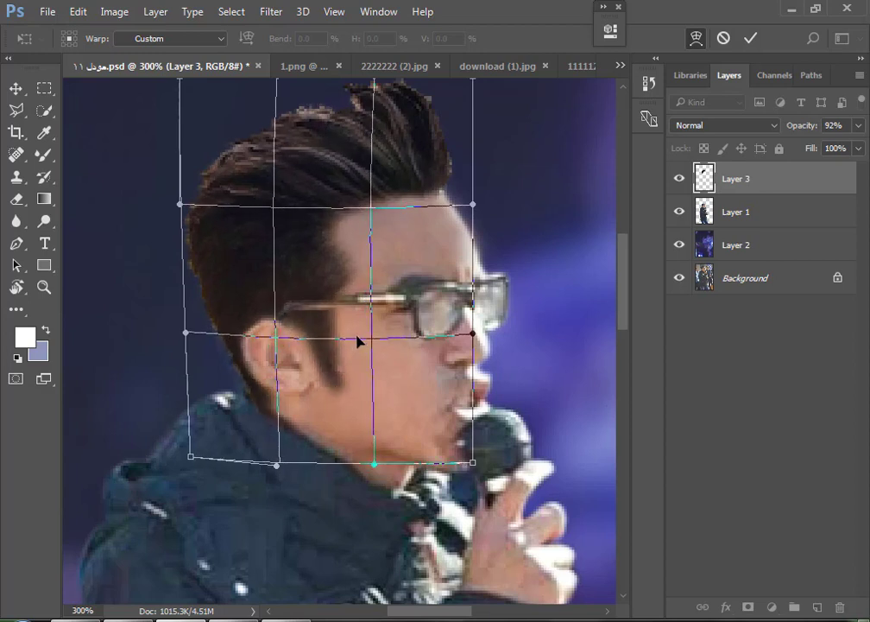
# Apply the hair warp, pick the Eraser, and zoom in on the singer's face
pyautogui.press('Return')
pyautogui.press('e')
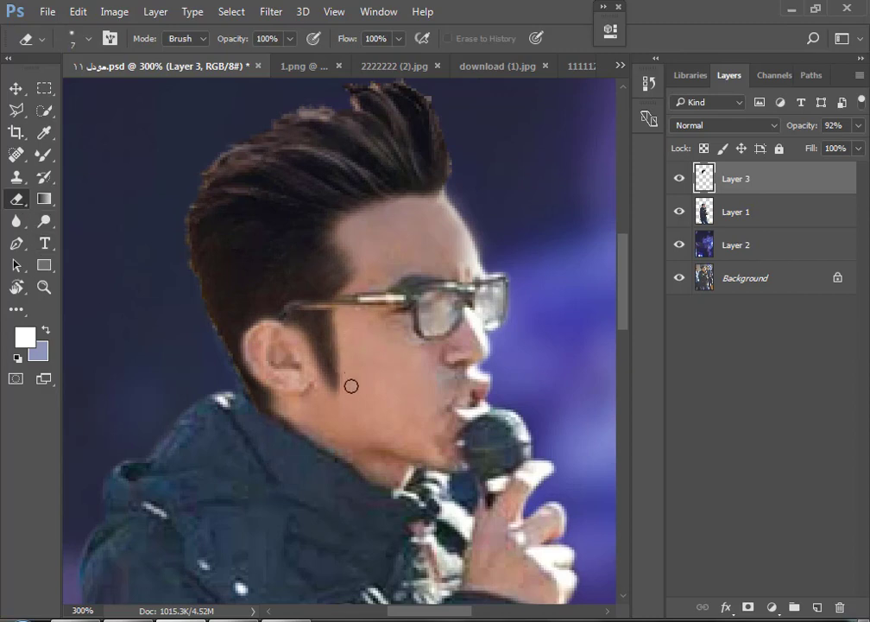
pyautogui.hotkey('alt', 'Tab')
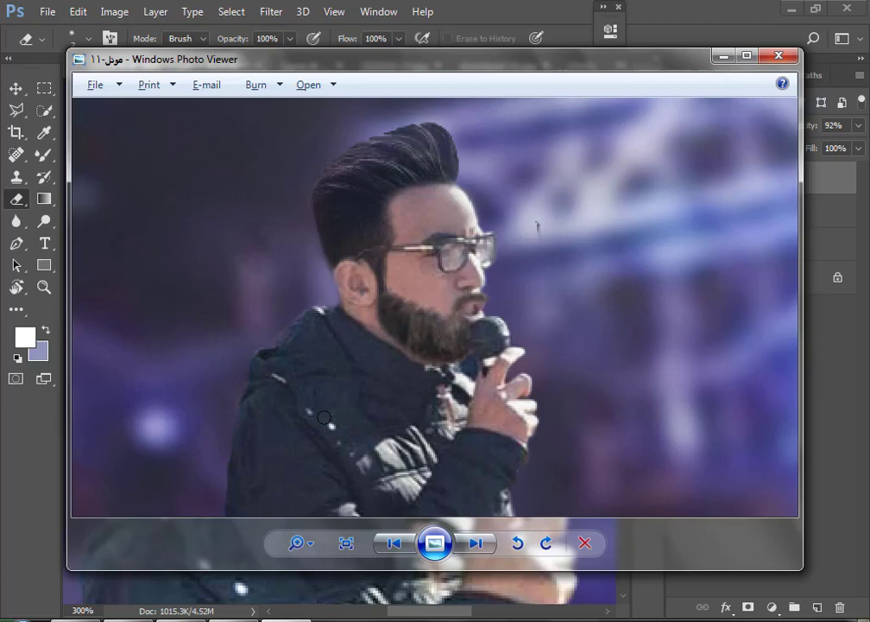
pyautogui.hotkey('alt', 'Tab')
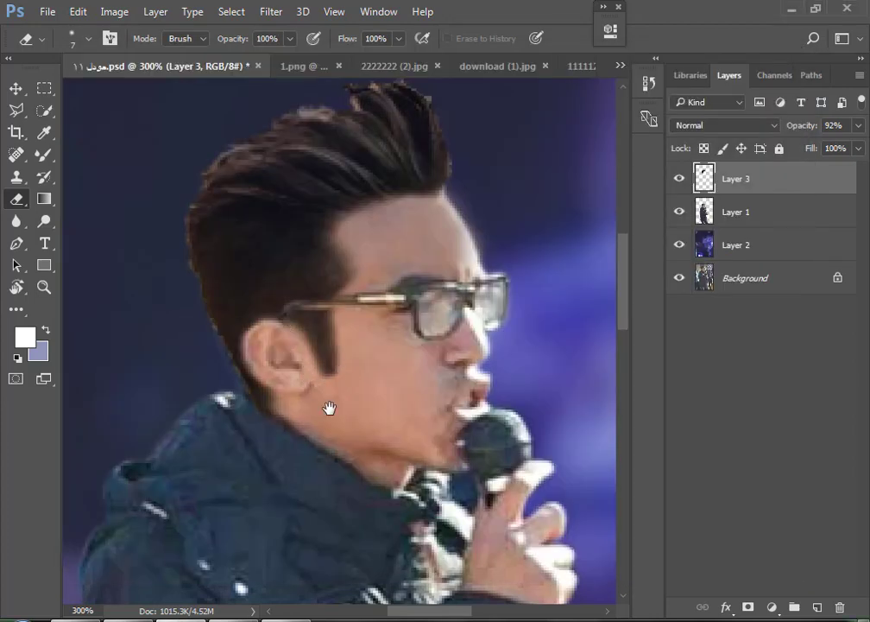
pyautogui.hotkey('ctrl', '-')
pyautogui.hotkey('ctrl', '-')
pyautogui.hotkey('ctrl', '-')
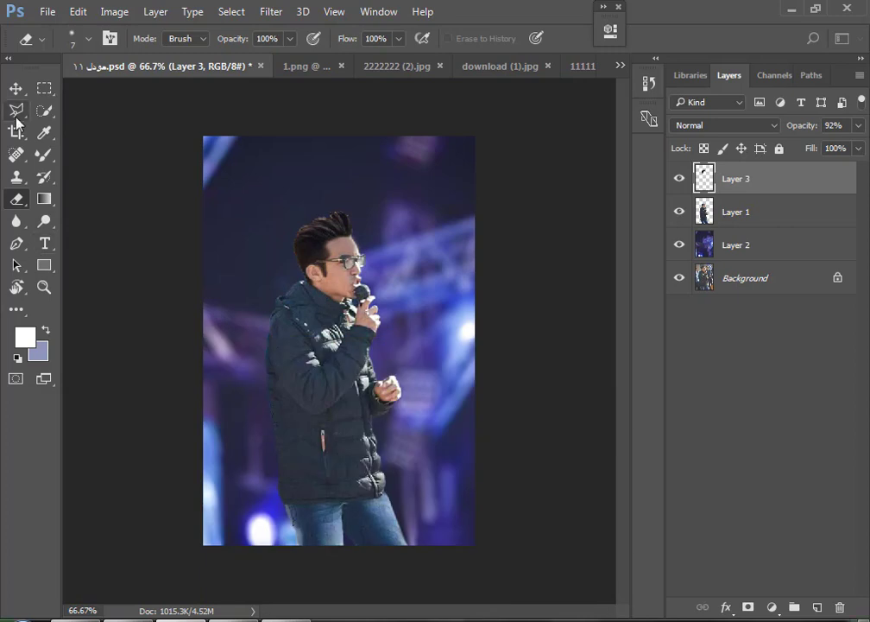
pyautogui.moveTo(311, 247); pyautogui.dragTo(337, 266)
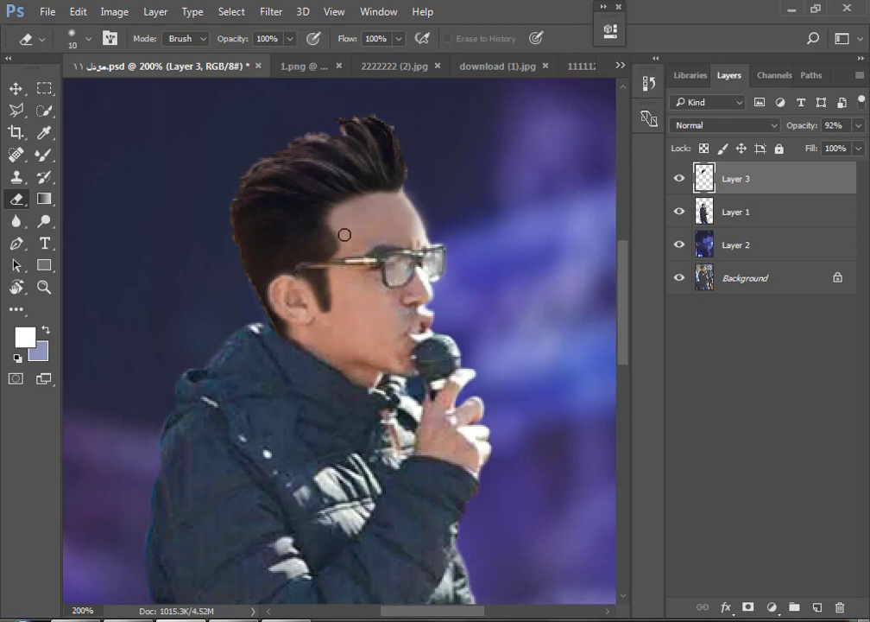
# Lower Layer 3's opacity and erase stray hair along the upper hairline and left temple
pyautogui.moveTo(804, 131); pyautogui.dragTo(783, 140)
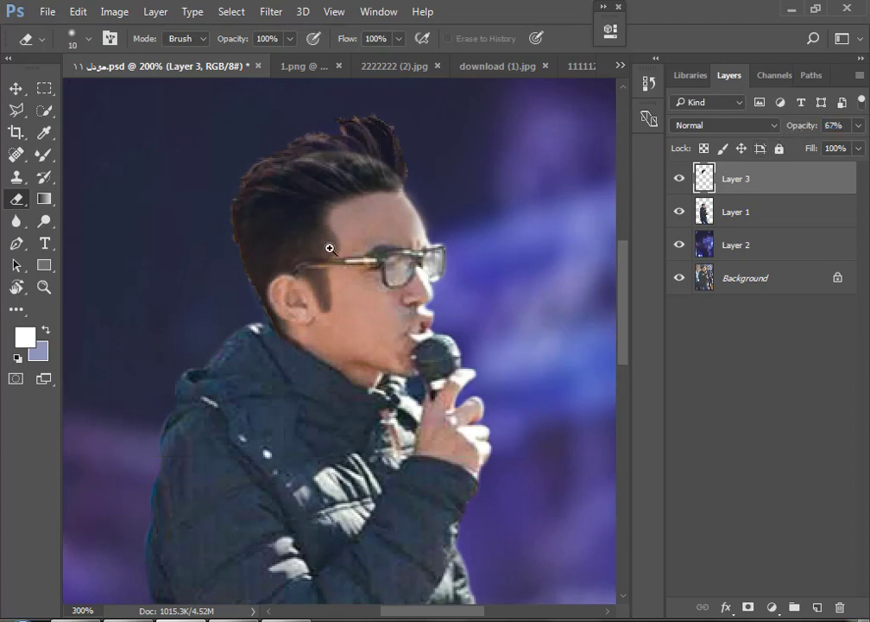
pyautogui.scroll(2, 330, 249)
pyautogui.moveTo(350, 188)
pyautogui.mouseDown()
pyautogui.moveTo(402, 155)
pyautogui.moveTo(457, 156)
pyautogui.moveTo(473, 176)
pyautogui.mouseUp()
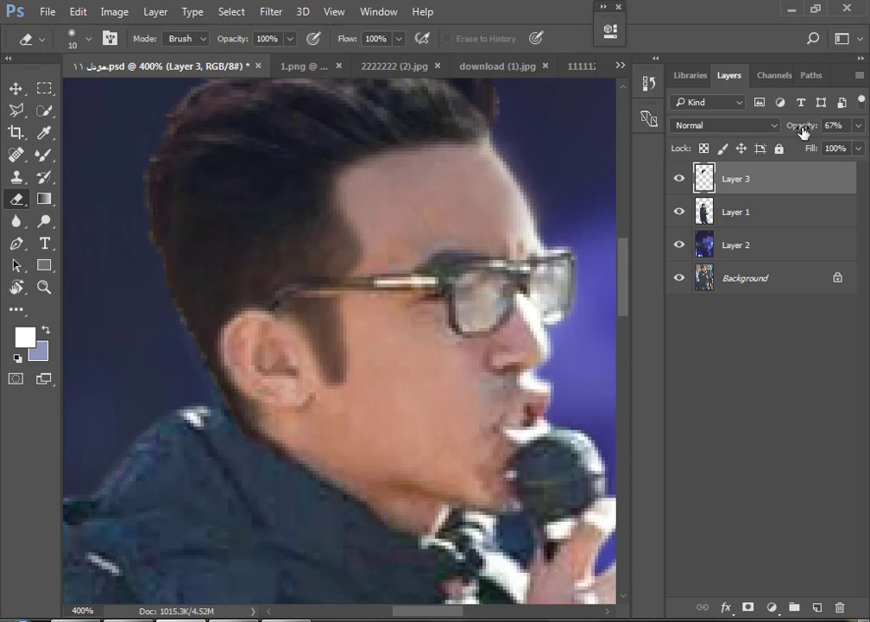
pyautogui.moveTo(803, 132)
pyautogui.mouseDown()
pyautogui.moveTo(832, 131)
pyautogui.moveTo(800, 131)
pyautogui.mouseUp()
pyautogui.moveTo(362, 196)
pyautogui.mouseDown()
pyautogui.moveTo(345, 190)
pyautogui.moveTo(374, 249)
pyautogui.moveTo(367, 239)
pyautogui.mouseUp()
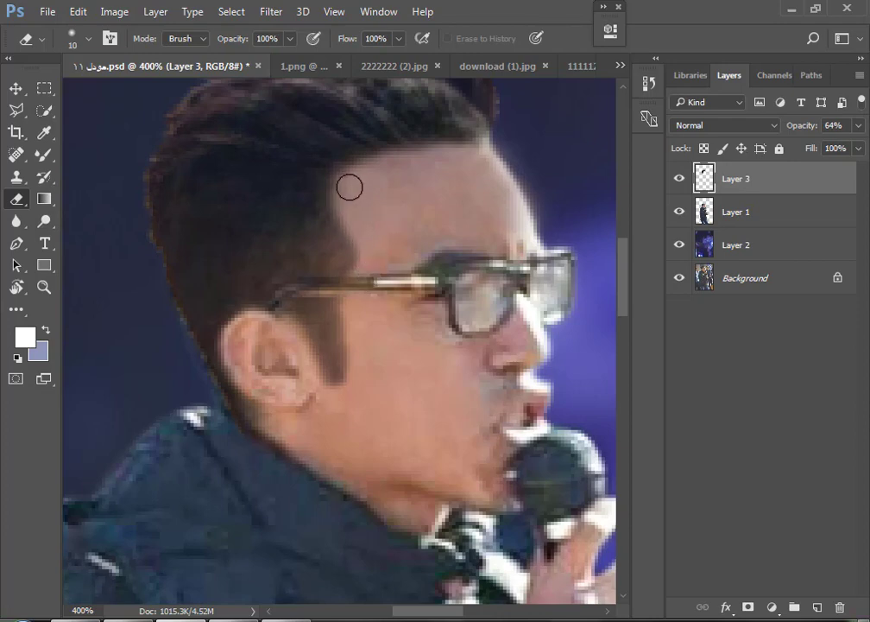
pyautogui.scroll(-1, 365, 237)
pyautogui.scroll(-1, 369, 243)
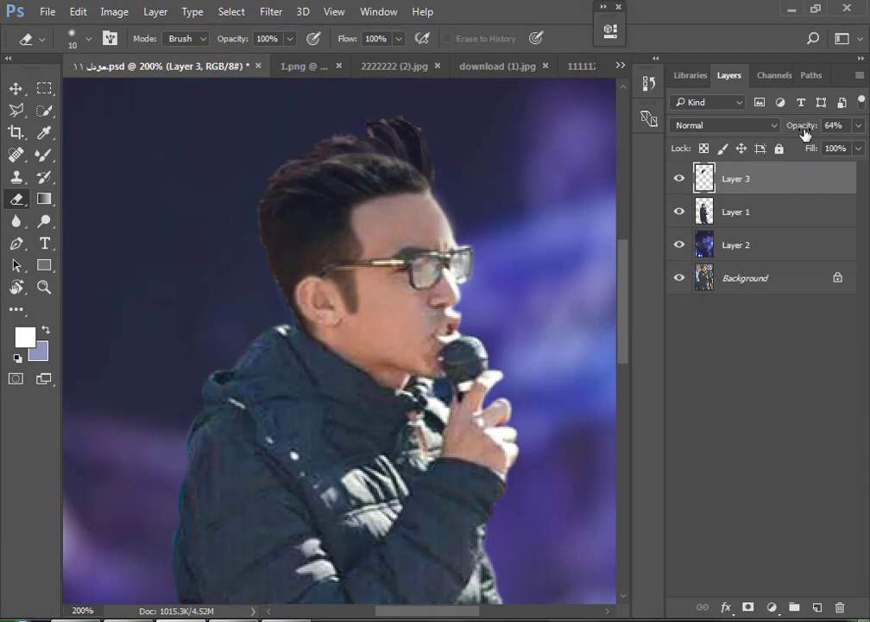
# Set Layer 3's opacity to 84% after comparing with the reference photo
pyautogui.moveTo(804, 131); pyautogui.dragTo(843, 128)
pyautogui.scroll(-3, 350, 300)
pyautogui.hotkey('alt', 'Tab')
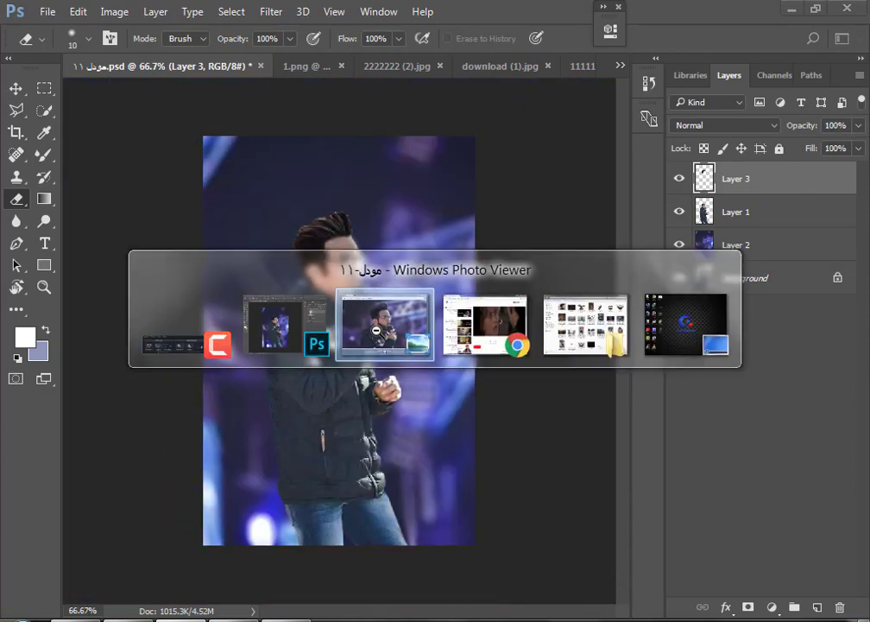
pyautogui.hotkey('alt', 'Tab')
pyautogui.moveTo(810, 128); pyautogui.dragTo(796, 131)
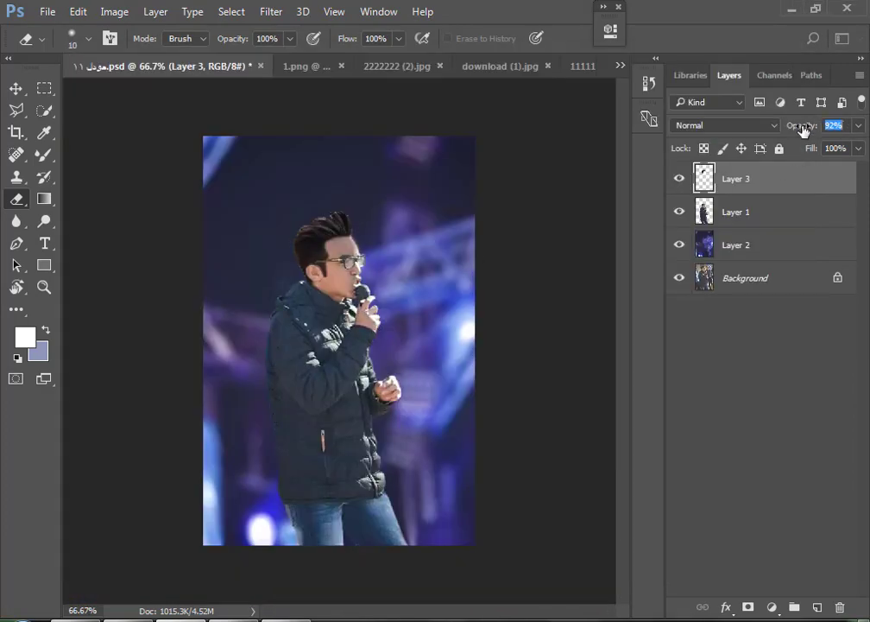
pyautogui.hotkey('ctrl', '+')
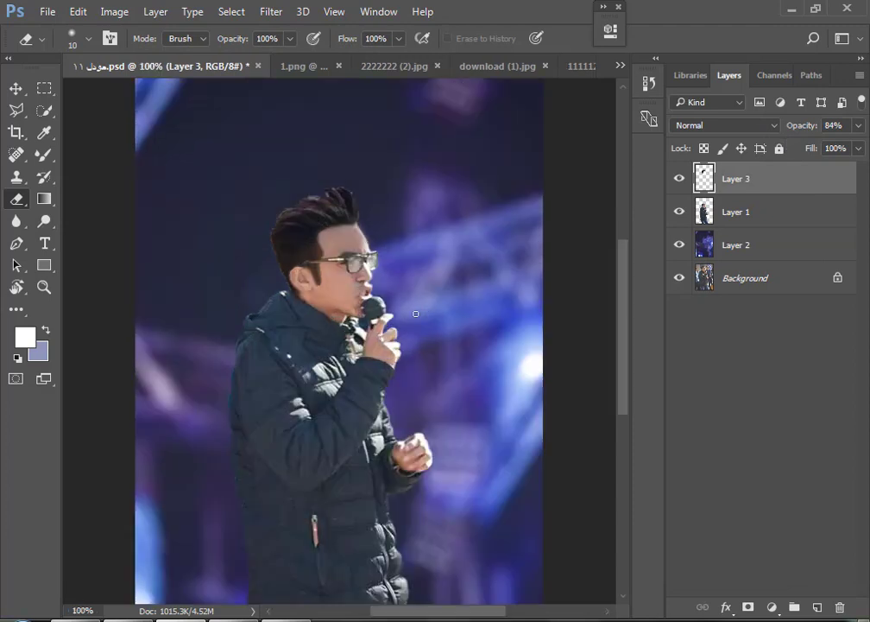
pyautogui.keyDown('ctrl'); pyautogui.click(329, 283); pyautogui.keyUp('ctrl')
pyautogui.hotkey('ctrl', '-')
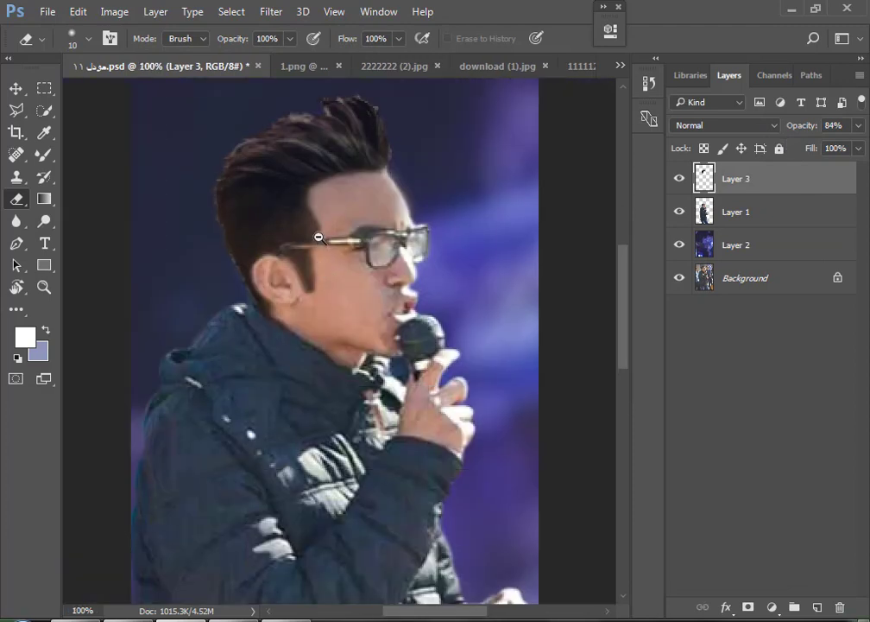
pyautogui.click(272, 11)
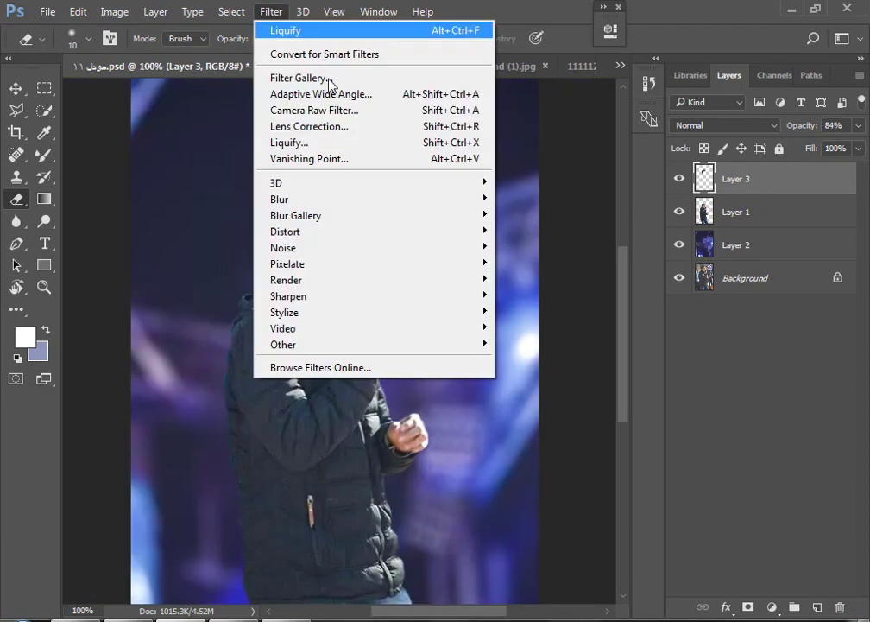
# Open Liquify on Layer 3 and push the hair's top outline into shape with a size-9 brush
pyautogui.click(361, 143)
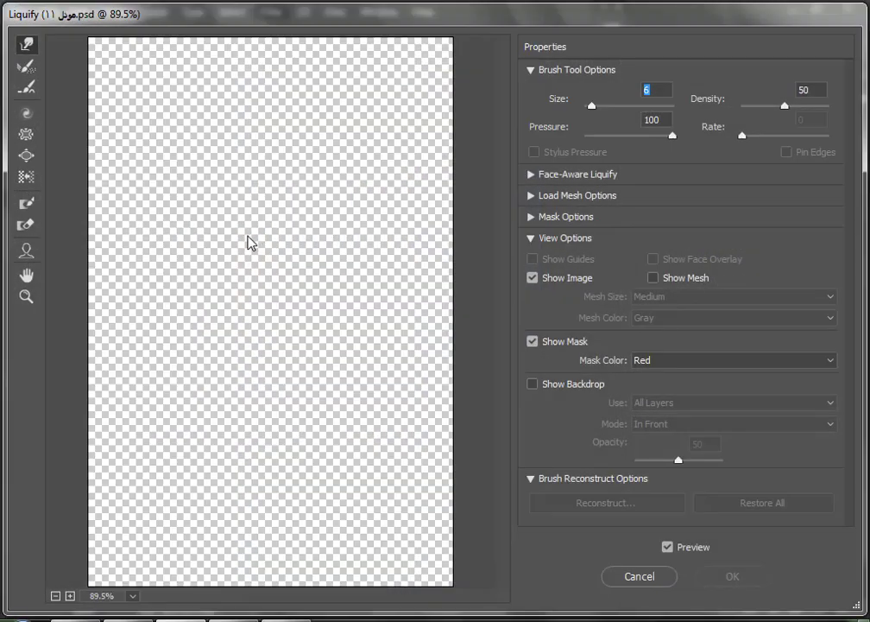
pyautogui.keyDown('ctrl'); pyautogui.click(267, 237); pyautogui.keyUp('ctrl')
pyautogui.keyDown('ctrl'); pyautogui.click(282, 344); pyautogui.keyUp('ctrl')
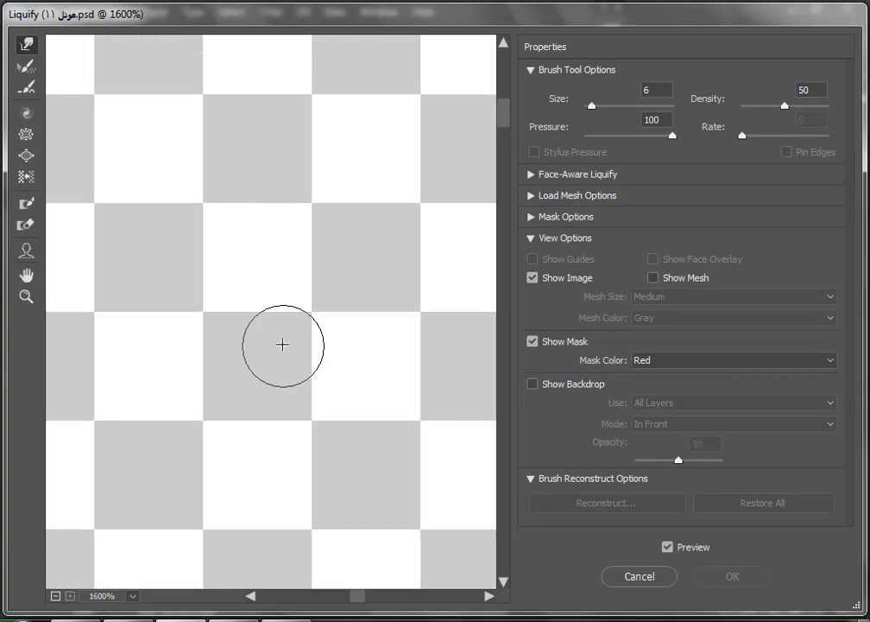
pyautogui.keyDown('ctrl'); pyautogui.keyDown('alt'); pyautogui.click(278, 336); pyautogui.keyUp('alt'); pyautogui.keyUp('ctrl')
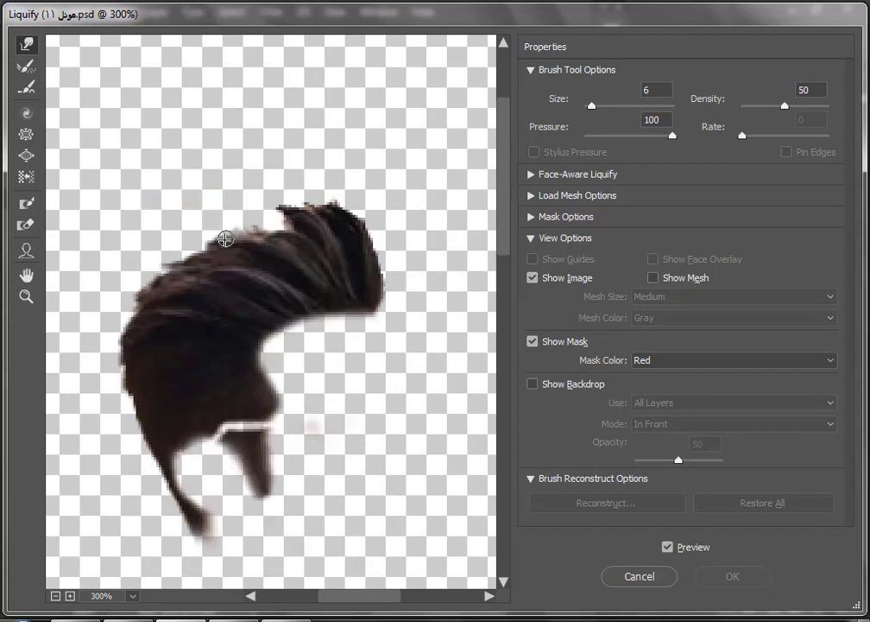
pyautogui.scroll(1, 225, 239)
pyautogui.press(']')
pyautogui.press(']')
pyautogui.press(']')
pyautogui.moveTo(271, 258)
pyautogui.mouseDown()
pyautogui.moveTo(285, 264)
pyautogui.moveTo(286, 276)
pyautogui.moveTo(258, 258)
pyautogui.moveTo(287, 258)
pyautogui.moveTo(268, 276)
pyautogui.moveTo(202, 292)
pyautogui.moveTo(145, 333)
pyautogui.moveTo(150, 340)
pyautogui.moveTo(121, 364)
pyautogui.moveTo(138, 355)
pyautogui.moveTo(130, 404)
pyautogui.mouseUp()
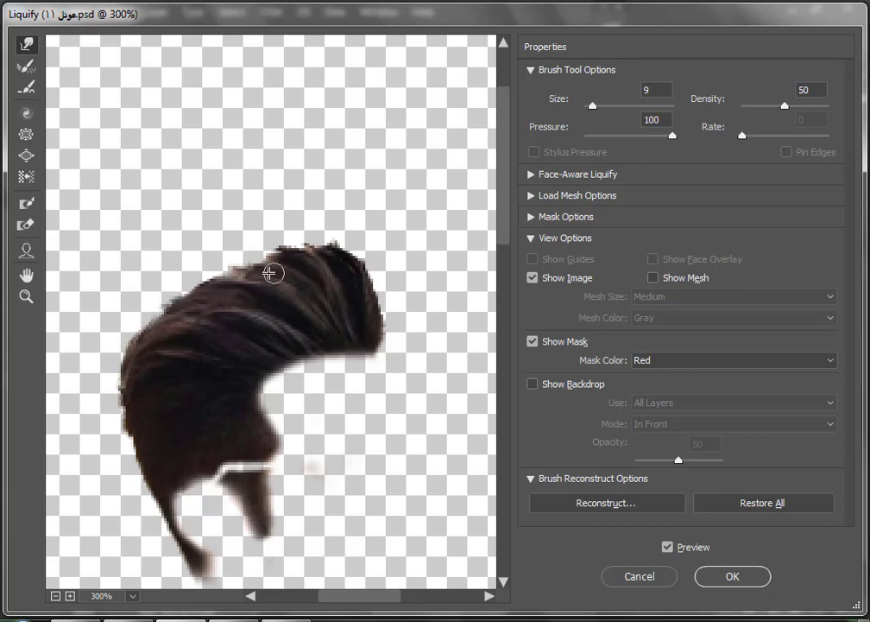
pyautogui.moveTo(270, 272)
pyautogui.mouseDown()
pyautogui.moveTo(284, 250)
pyautogui.moveTo(330, 254)
pyautogui.moveTo(320, 247)
pyautogui.moveTo(247, 264)
pyautogui.moveTo(284, 261)
pyautogui.moveTo(276, 252)
pyautogui.moveTo(261, 276)
pyautogui.mouseUp()
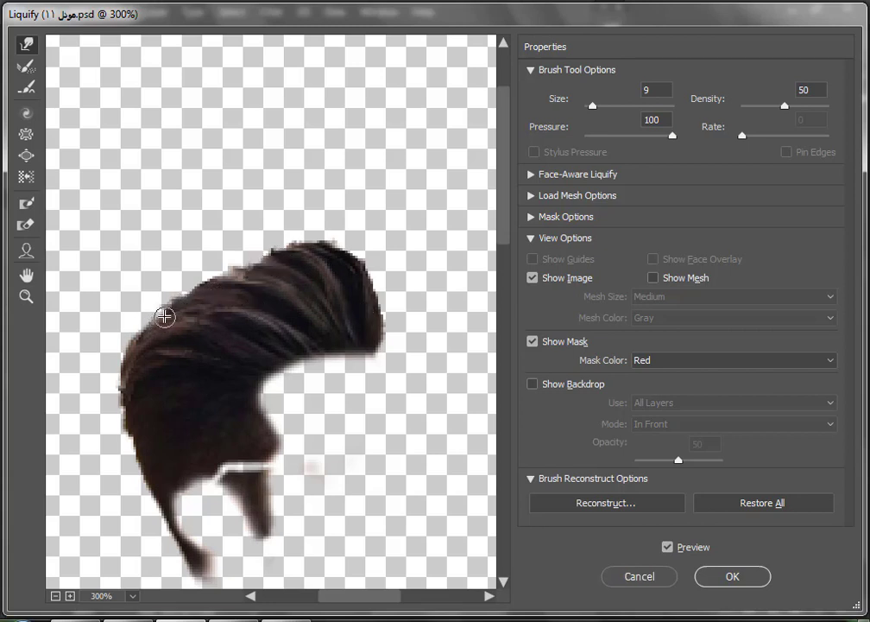
pyautogui.hotkey('ctrl', '-')
pyautogui.hotkey('ctrl', '-')
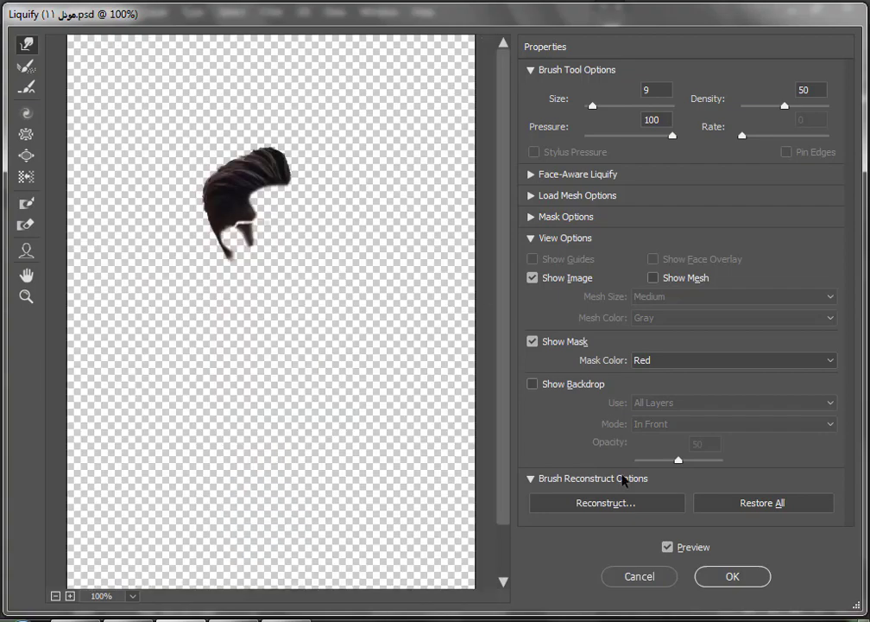
# Apply the Liquify changes and size the eraser brush over the singer's head
pyautogui.click(723, 579)
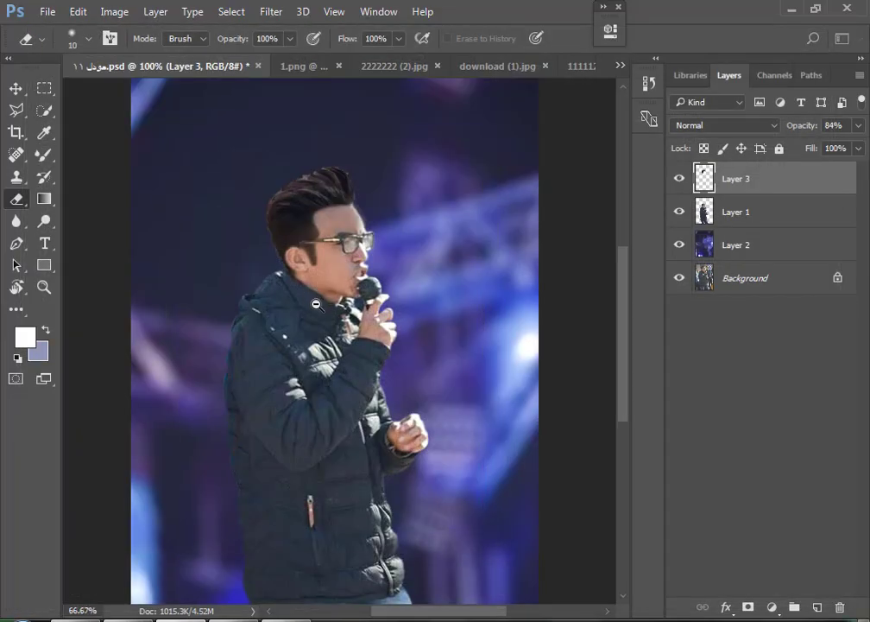
pyautogui.hotkey('ctrl', '+')
pyautogui.hotkey('ctrl', '+')
pyautogui.hotkey('ctrl', '+')
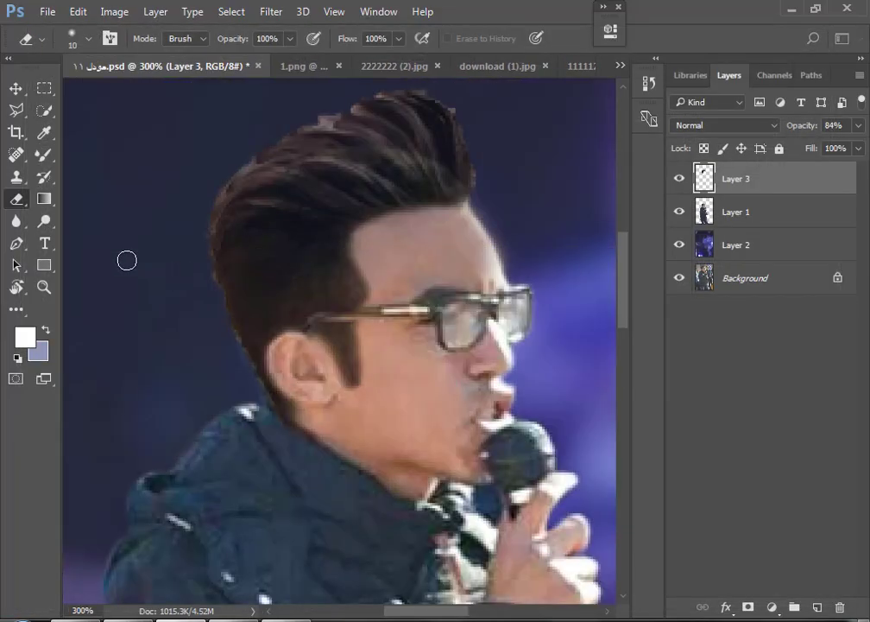
pyautogui.press(']')
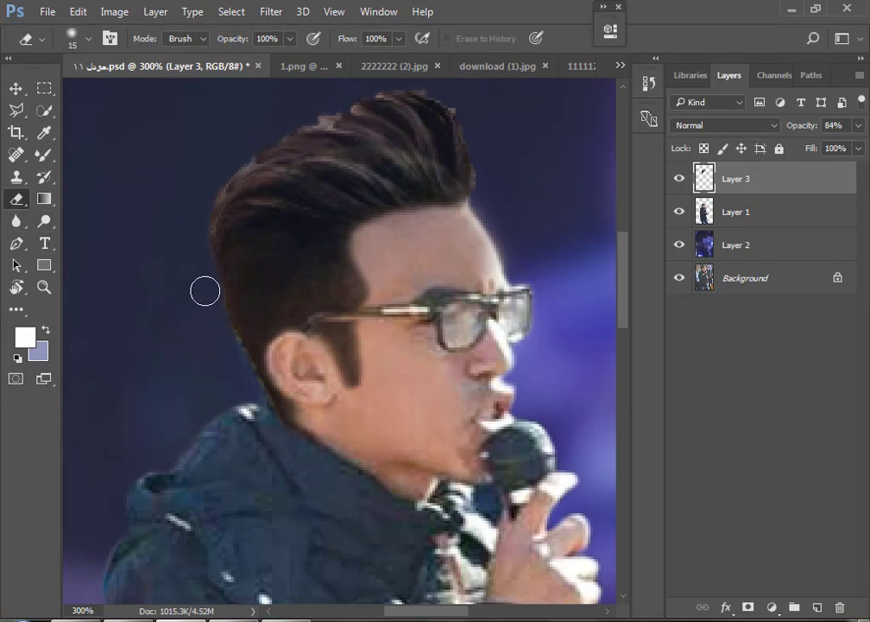
pyautogui.press('[')
pyautogui.press('[')
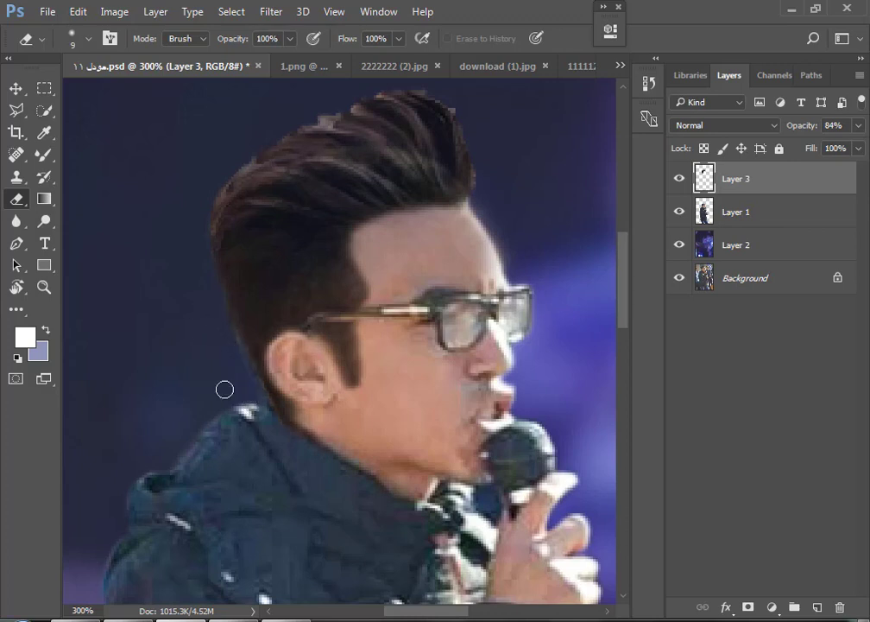
pyautogui.press(']')
pyautogui.press(']')
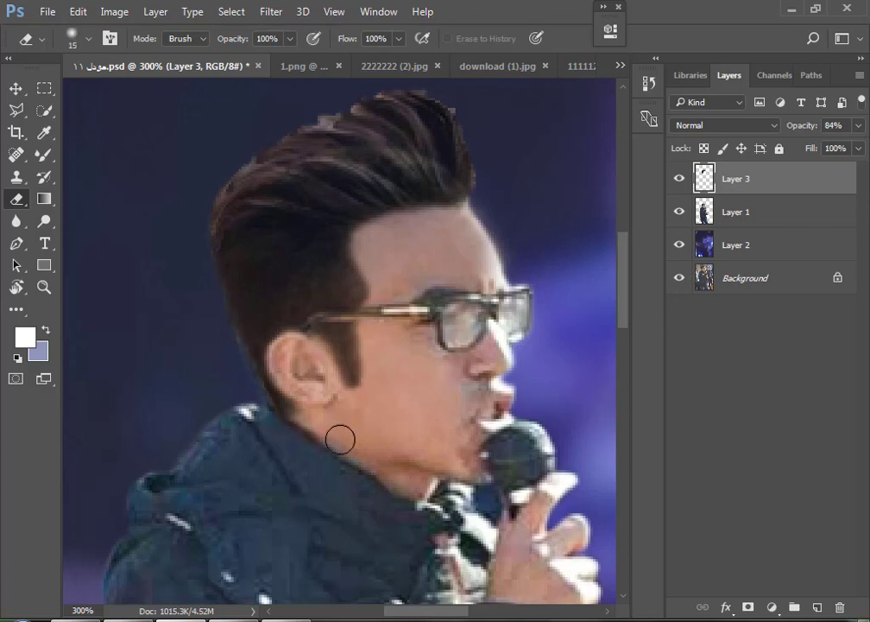
pyautogui.press('[')
pyautogui.press('[')
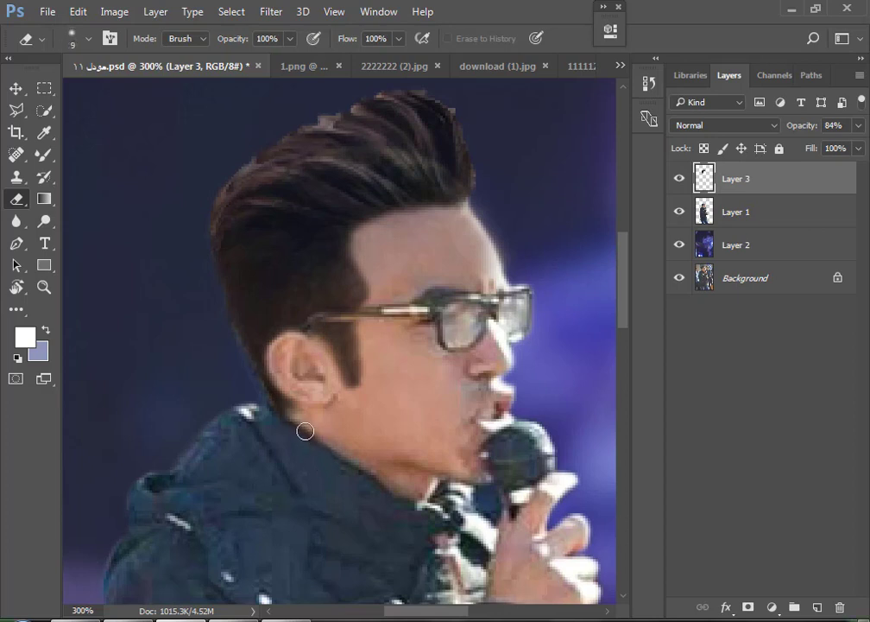
pyautogui.scroll(1, 383, 422)
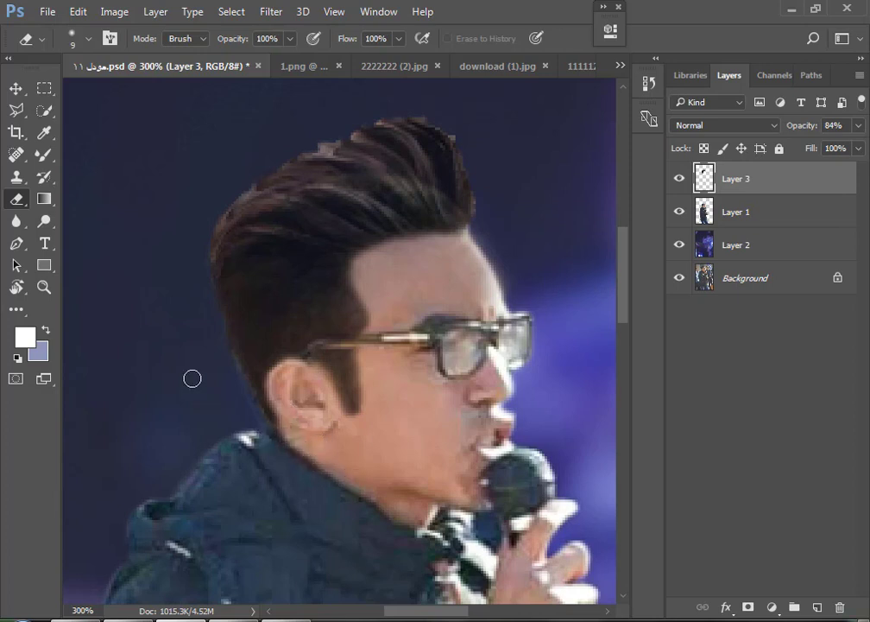
# With the standard Eraser on Layer 3, erase the hair edge at the top of the head
pyautogui.rightClick(17, 203)
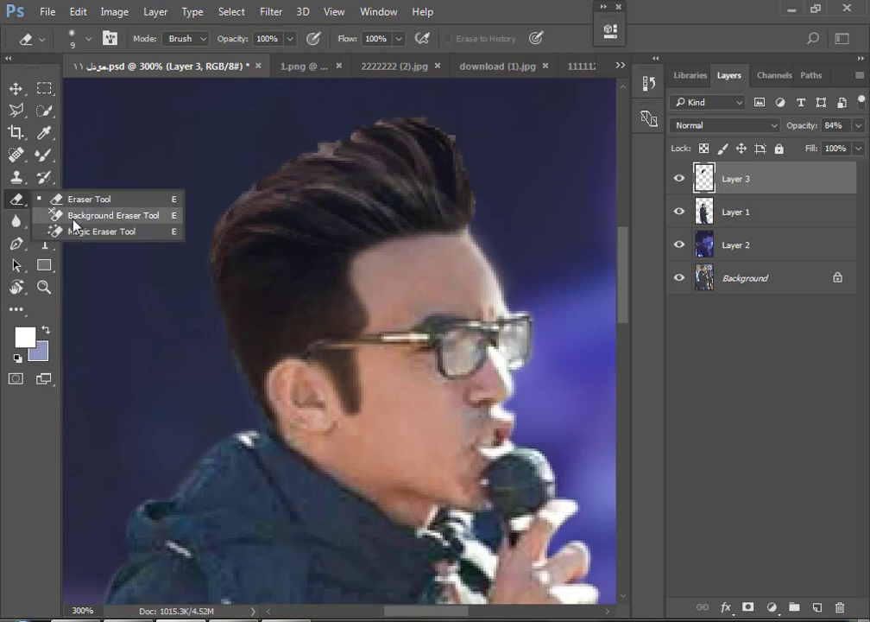
pyautogui.click(86, 198)
pyautogui.click(706, 217)
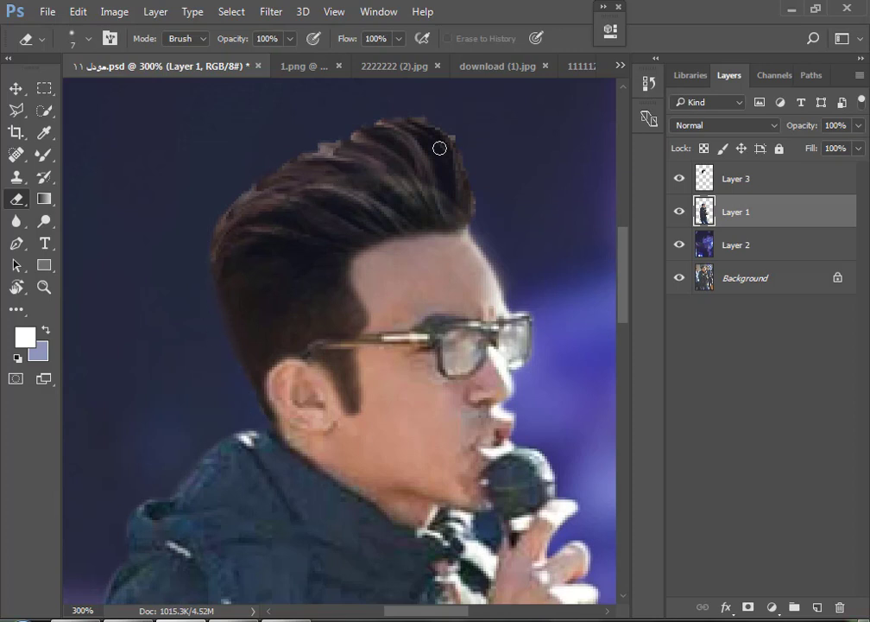
pyautogui.hotkey('alt', ']')
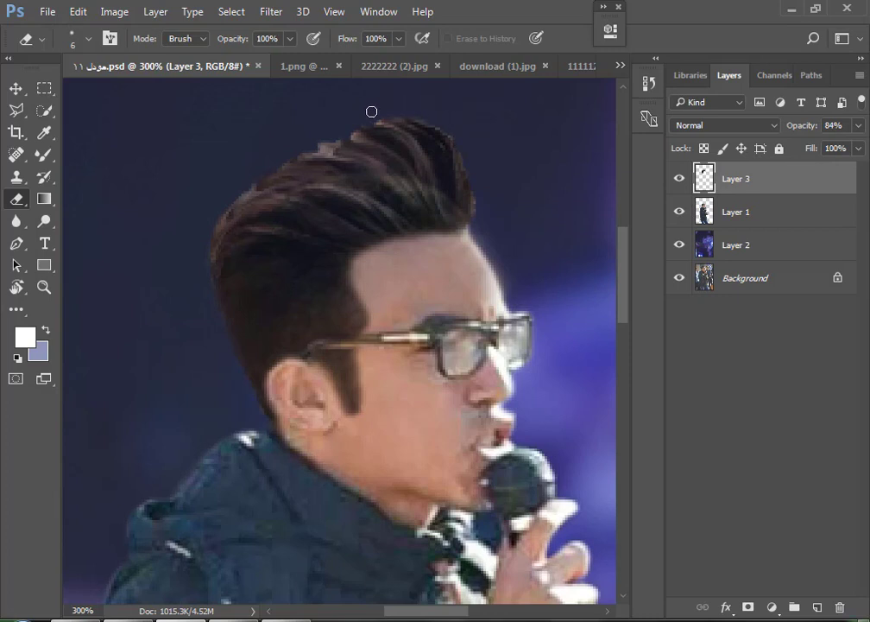
pyautogui.moveTo(266, 168); pyautogui.dragTo(288, 174)
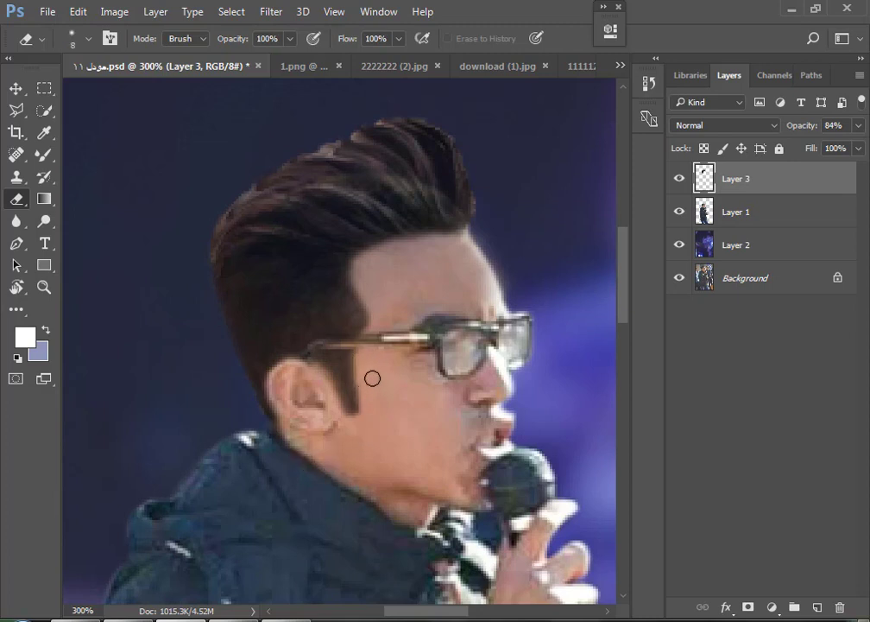
pyautogui.scroll(-2, 423, 388)
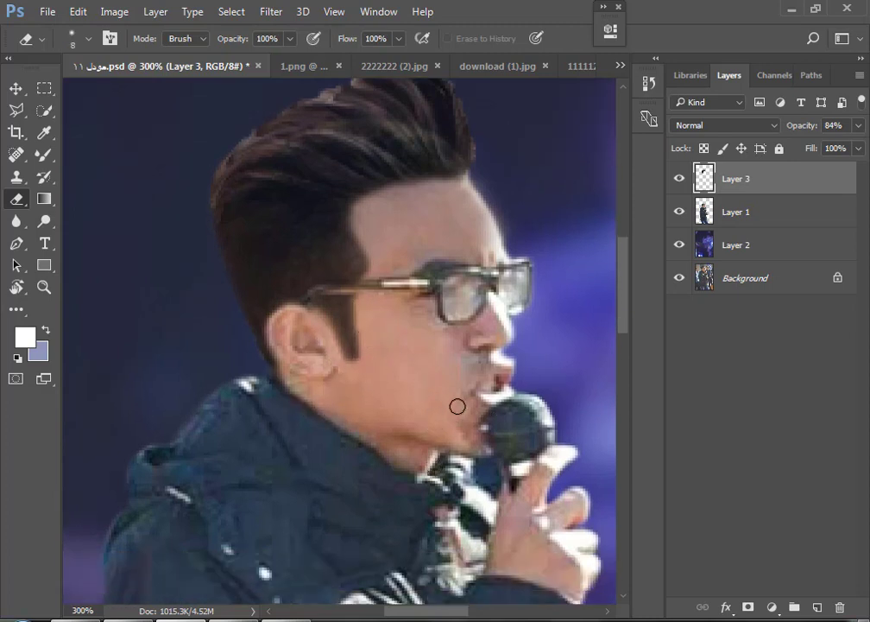
pyautogui.scroll(-2, 484, 362)
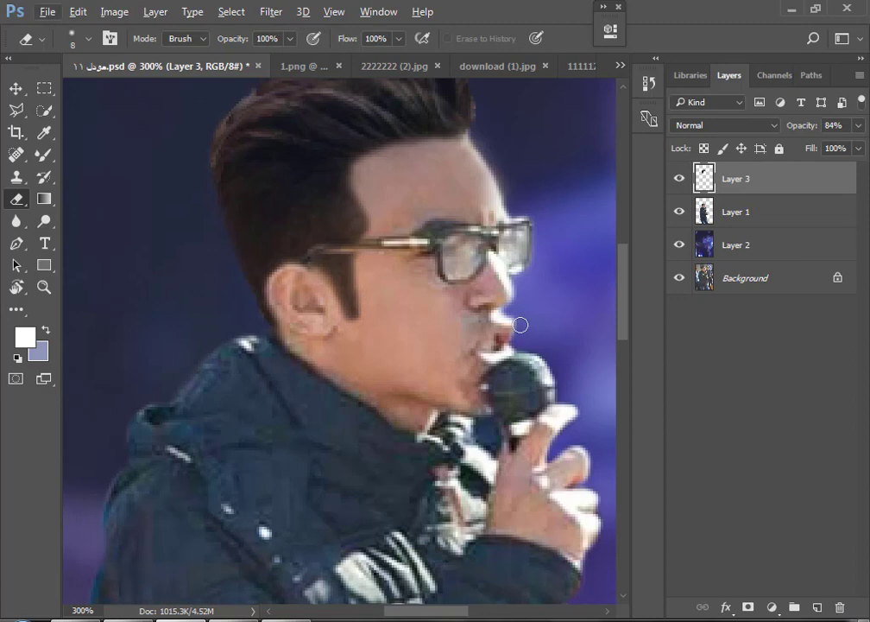
pyautogui.keyDown('alt'); pyautogui.click(366, 433); pyautogui.keyUp('alt')
pyautogui.keyDown('alt'); pyautogui.click(314, 413); pyautogui.keyUp('alt')
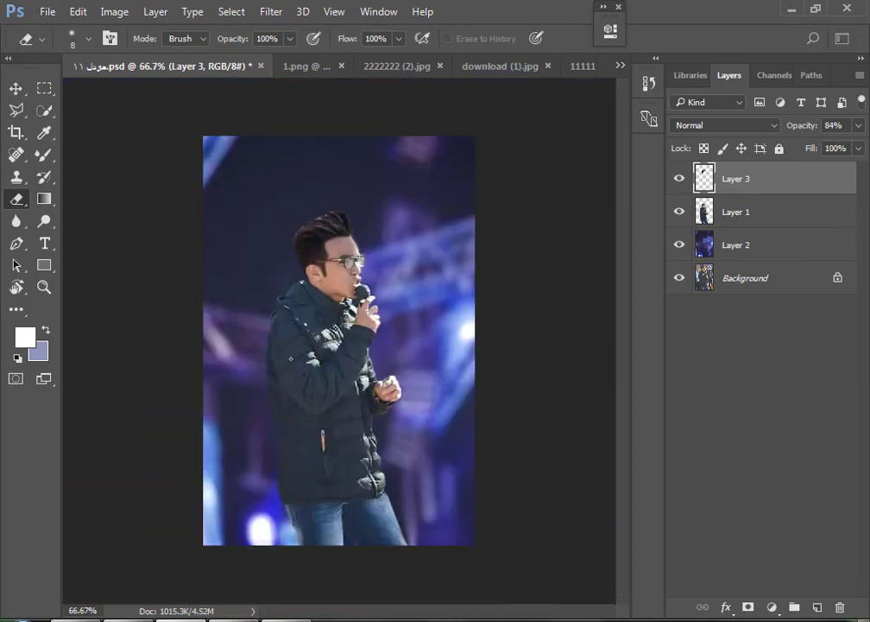
# Erase the stray hair tip above the forehead and dismiss the history-eraser error
pyautogui.click(15, 87)
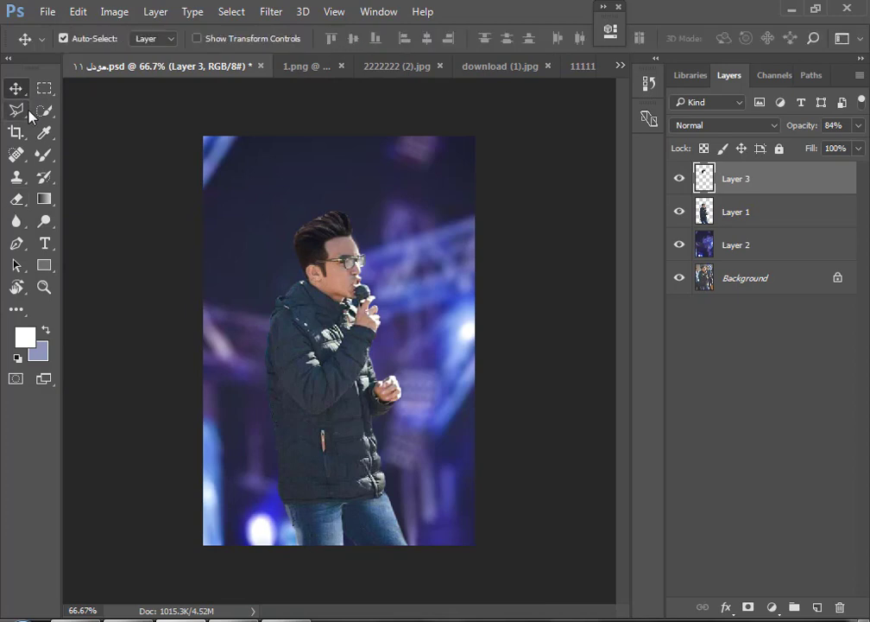
pyautogui.scroll(1, 361, 224)
pyautogui.scroll(1, 374, 242)
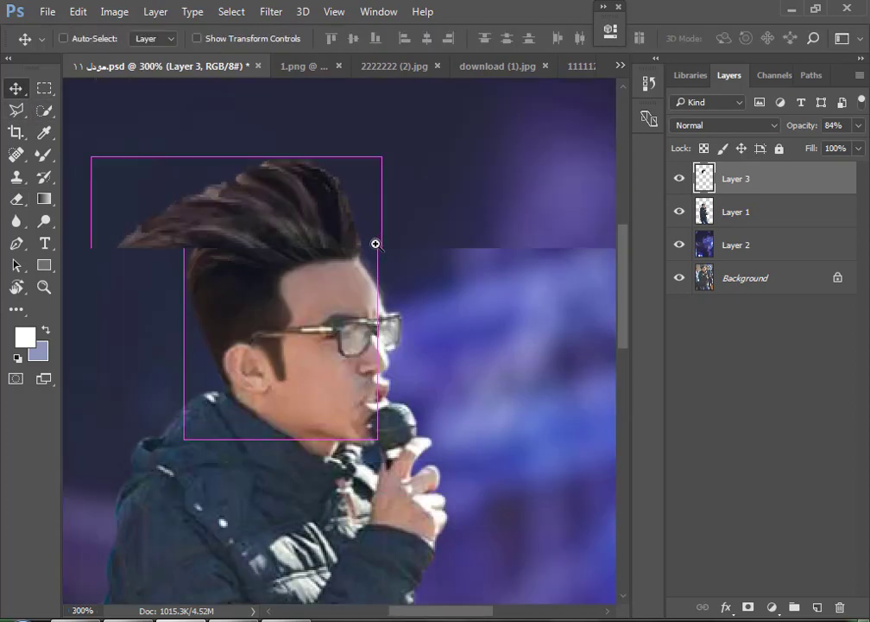
pyautogui.scroll(2, 367, 238)
pyautogui.click(15, 199)
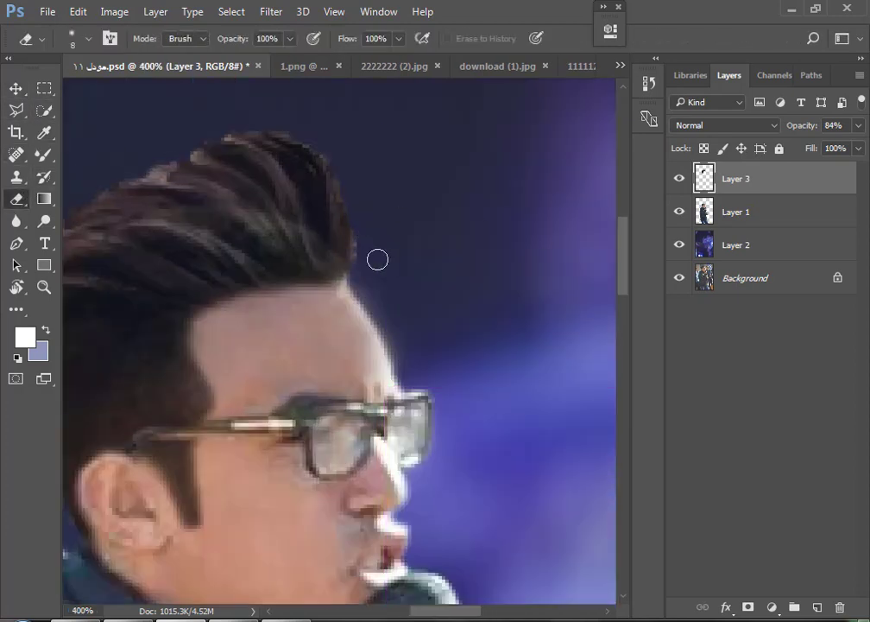
pyautogui.click(363, 248)
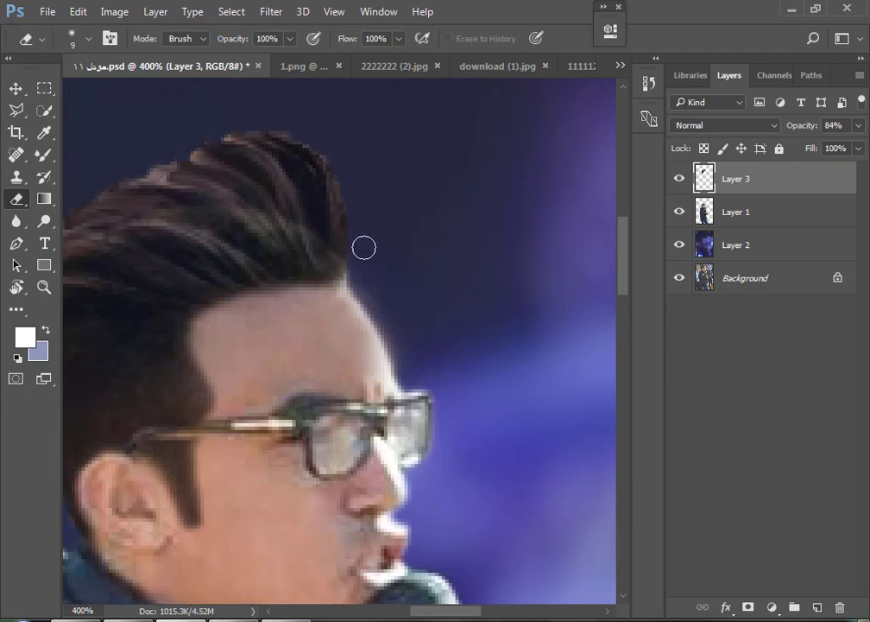
pyautogui.scroll(-1, 359, 296)
pyautogui.scroll(-1, 375, 328)
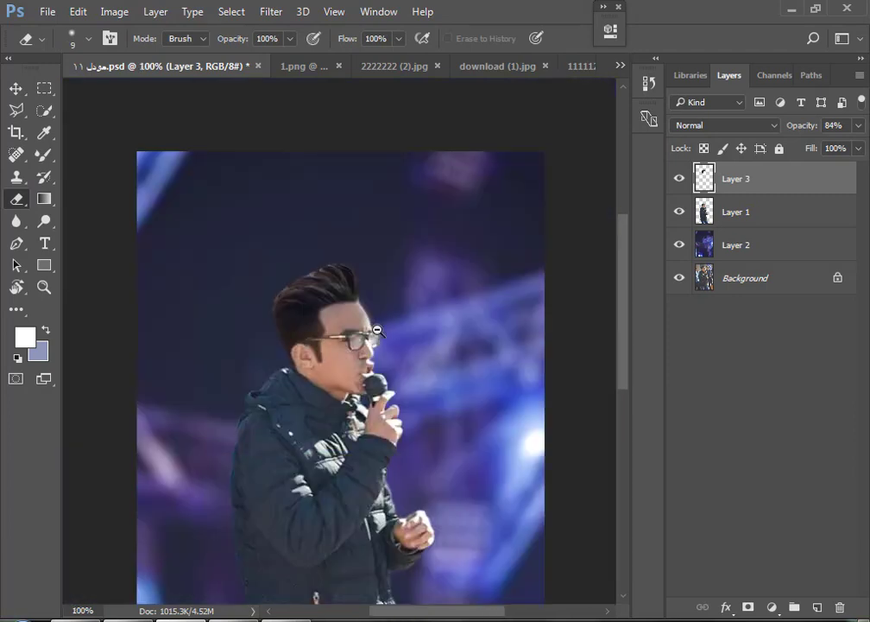
pyautogui.keyDown('alt'); pyautogui.click(374, 328); pyautogui.keyUp('alt')
pyautogui.click(463, 257)
# Raise Layer 3's opacity from 84% to 90%
pyautogui.scroll(-1, 408, 291)
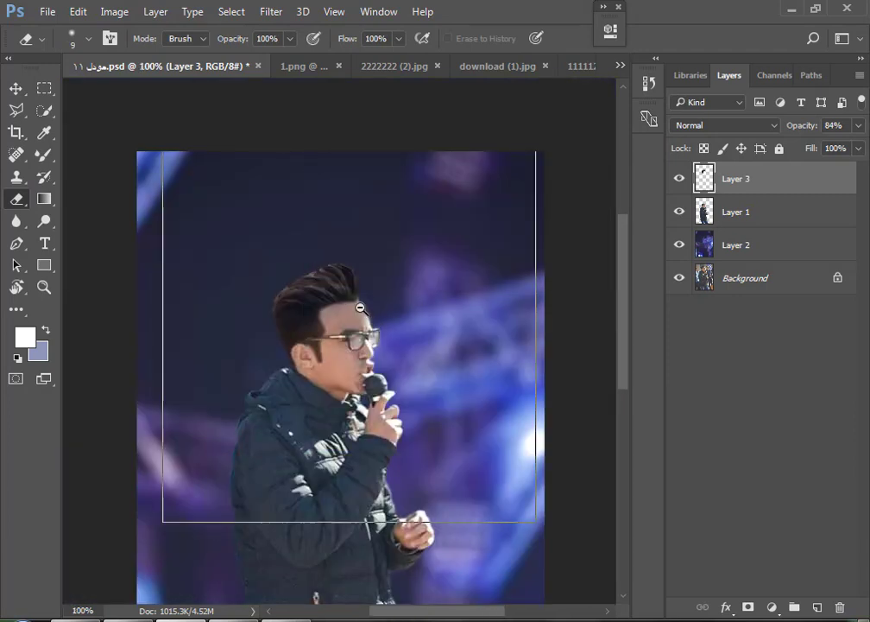
pyautogui.scroll(1, 361, 298)
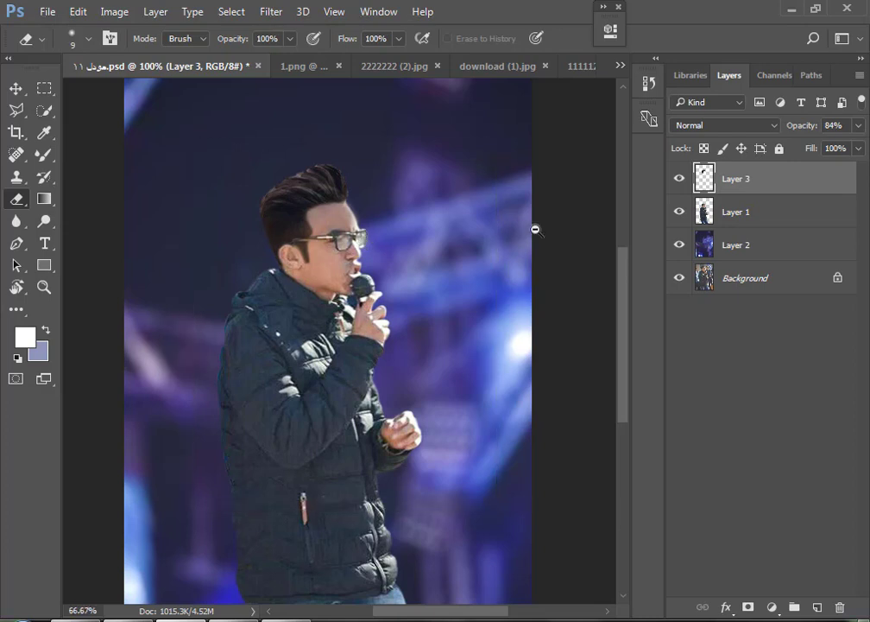
pyautogui.scroll(-1, 535, 229)
pyautogui.moveTo(801, 131); pyautogui.dragTo(805, 133)
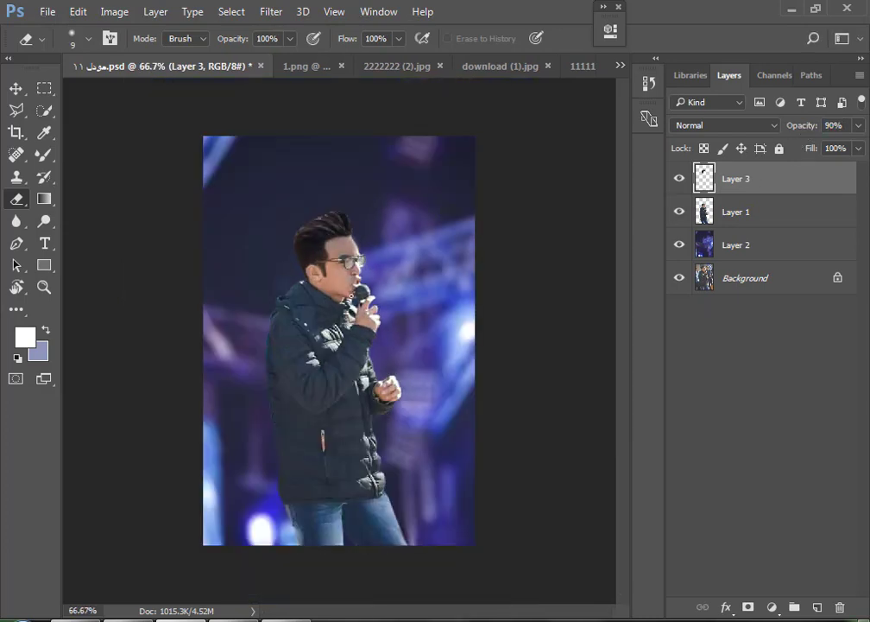
pyautogui.scroll(-1, 346, 276)
pyautogui.scroll(1, 346, 276)
pyautogui.click(16, 88)
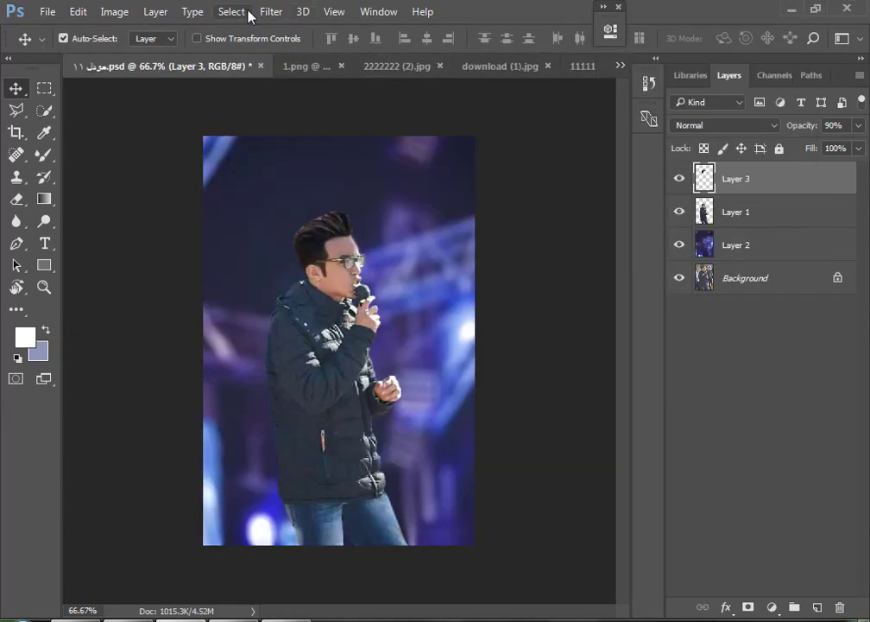
# Cool Layer 3's face and hair with a Camera Raw Temperature of -14
pyautogui.click(271, 11)
pyautogui.click(406, 111)
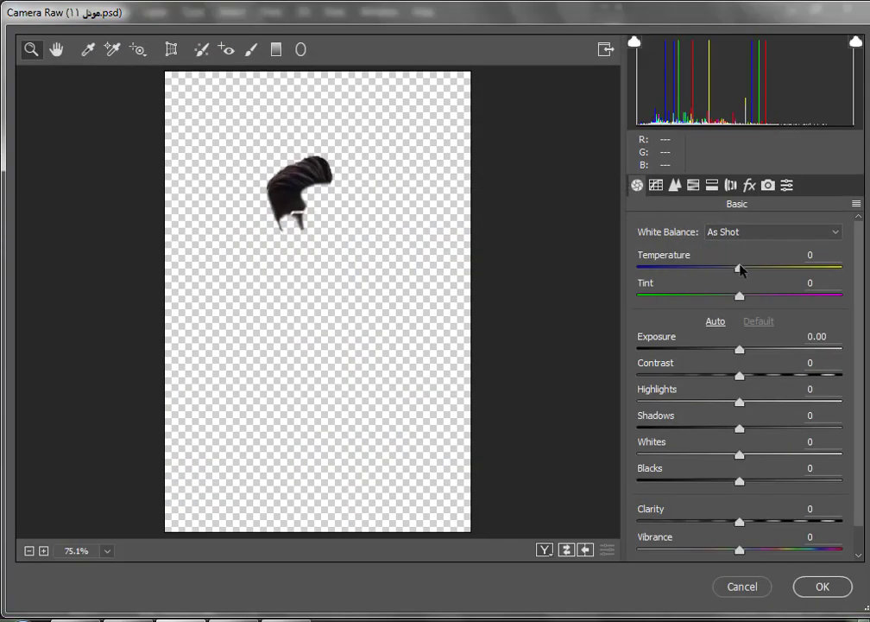
pyautogui.moveTo(740, 266); pyautogui.dragTo(727, 285)
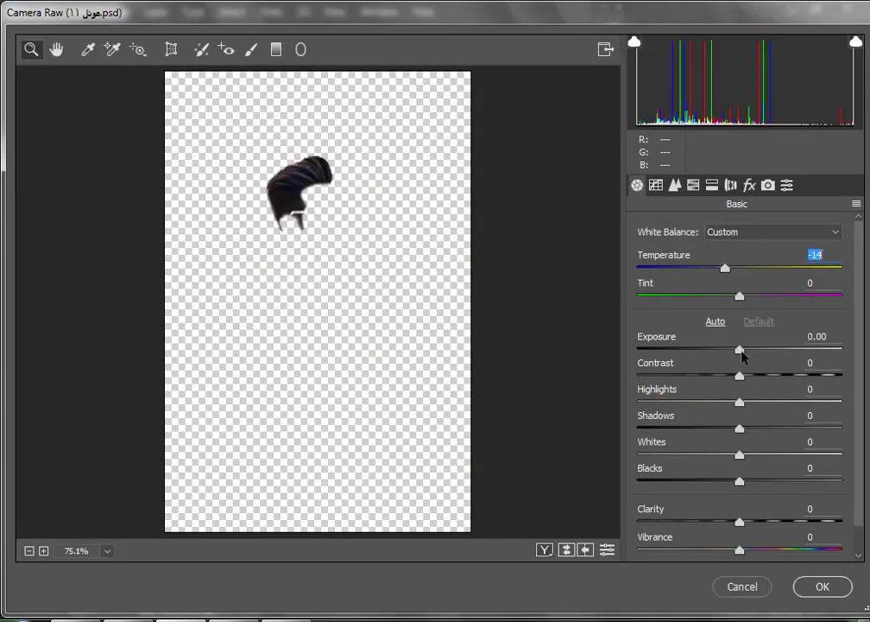
pyautogui.press('Return')
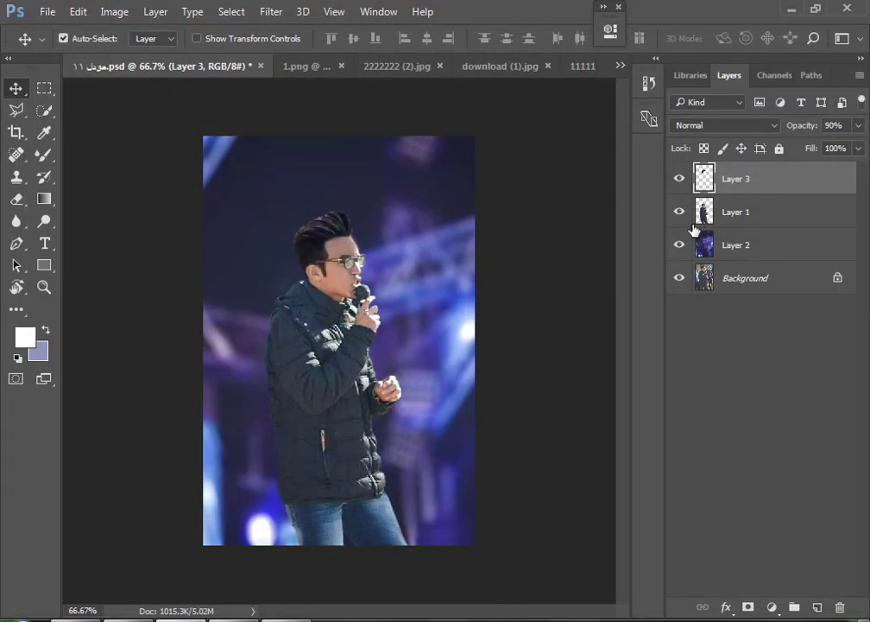
# Hide Layer 2 and Background, merge the visible layers into Layer 3, then unhide both
pyautogui.click(679, 245)
pyautogui.click(679, 278)
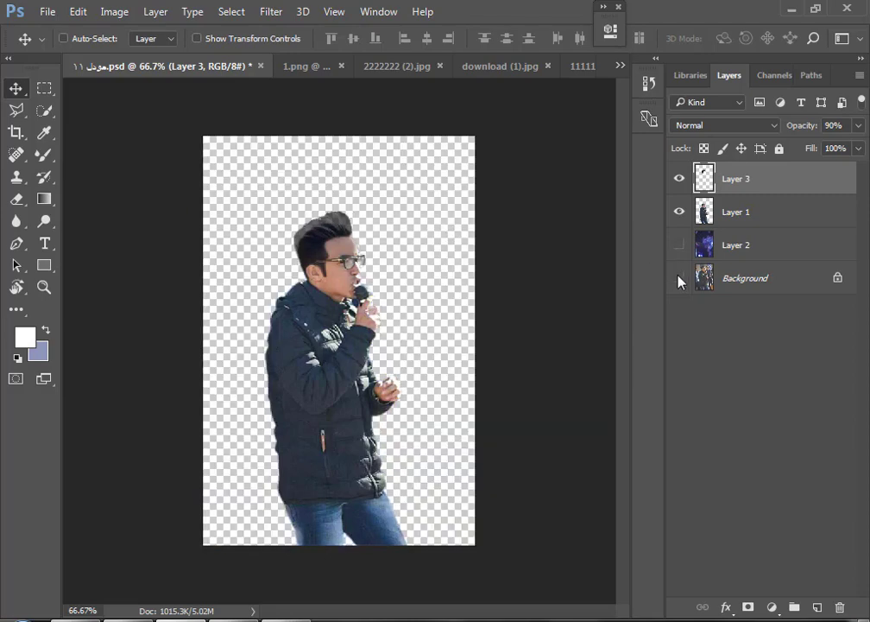
pyautogui.hotkey('ctrl', 'shift', 'r')
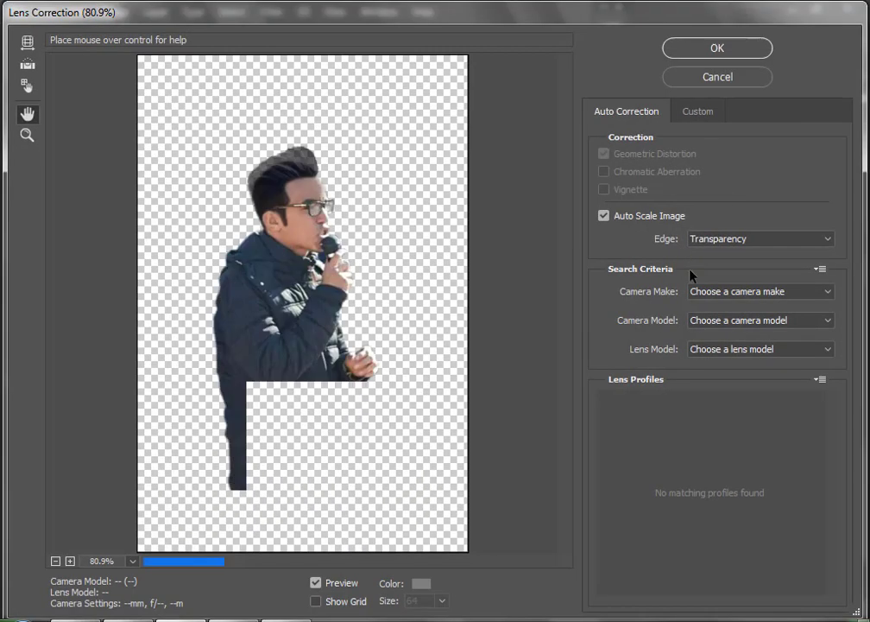
pyautogui.click(726, 76)
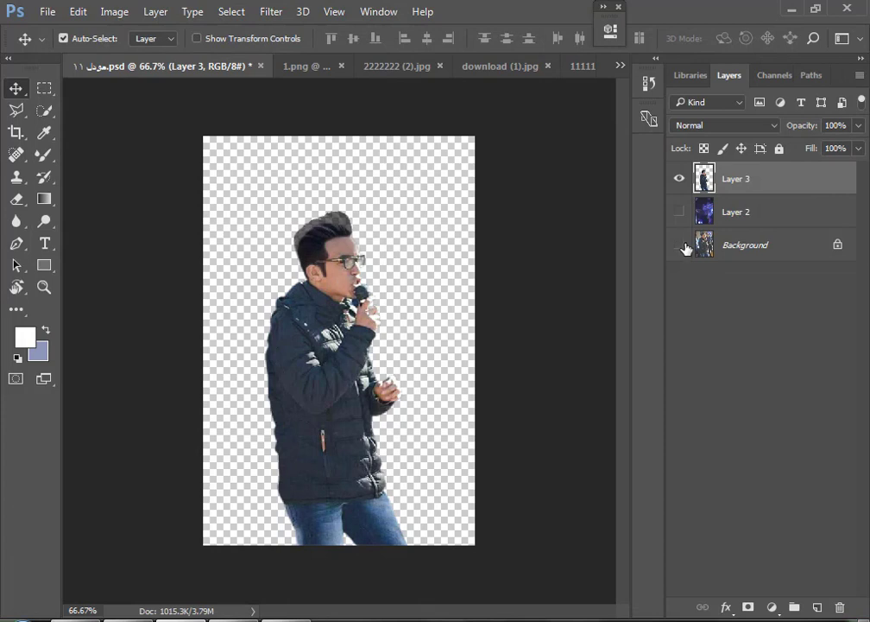
pyautogui.click(678, 212)
pyautogui.click(679, 245)
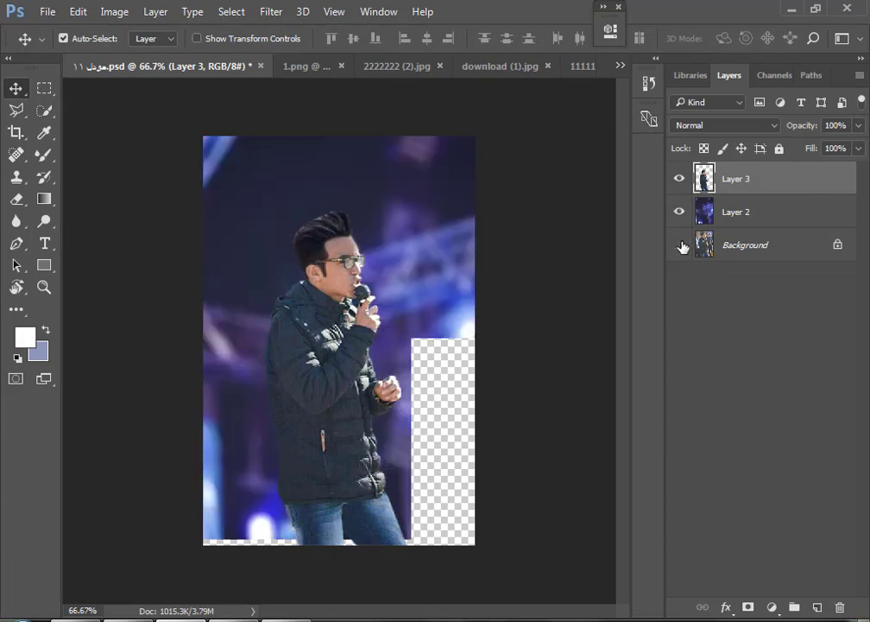
# Zoom in on the singer's body and left shoulder with the Eraser to inspect the jacket
pyautogui.keyDown('ctrl'); pyautogui.click(332, 245); pyautogui.keyUp('ctrl')
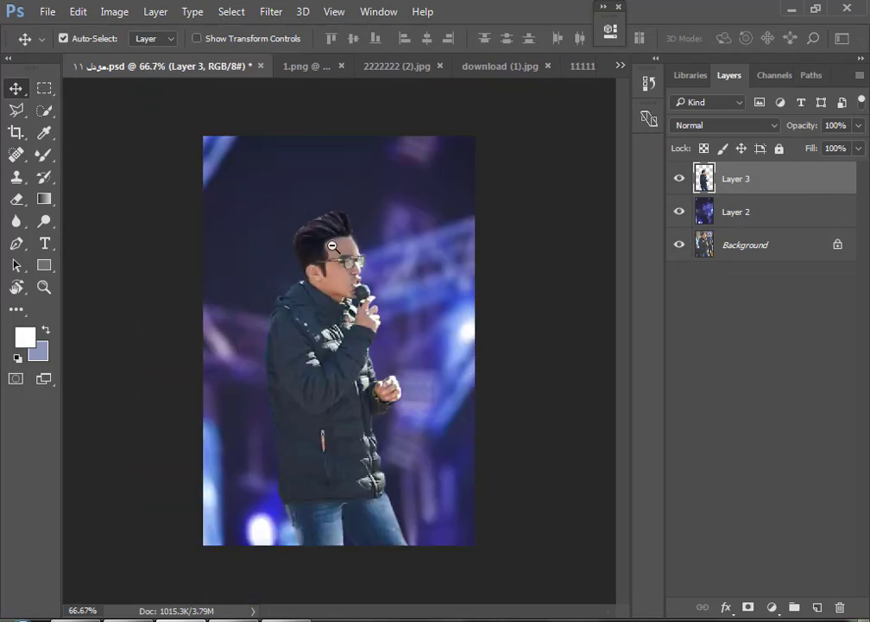
pyautogui.keyDown('ctrl'); pyautogui.click(384, 250); pyautogui.keyUp('ctrl')
pyautogui.keyDown('ctrl'); pyautogui.click(327, 383); pyautogui.keyUp('ctrl')
pyautogui.scroll(-2, 257, 301)
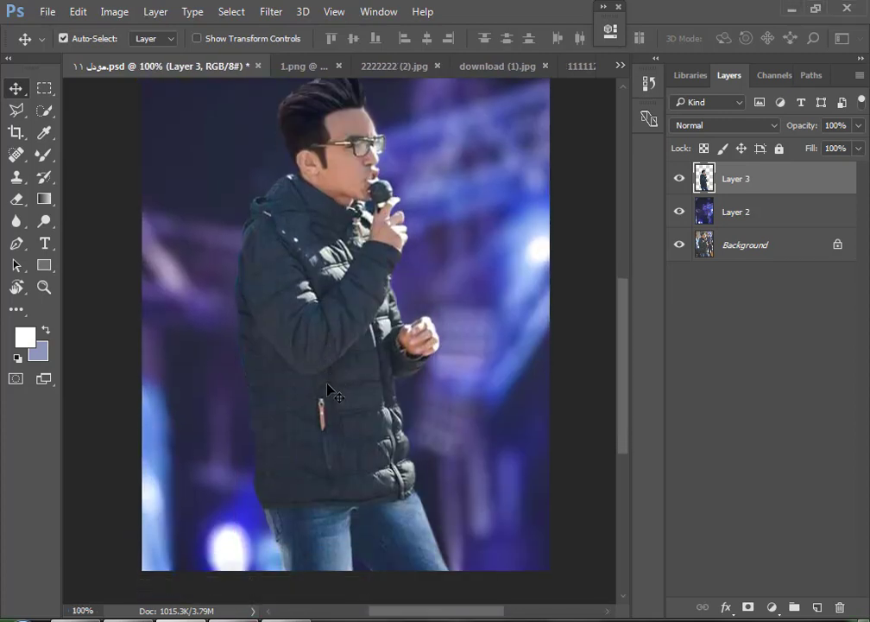
pyautogui.keyDown('ctrl'); pyautogui.click(226, 212); pyautogui.keyUp('ctrl')
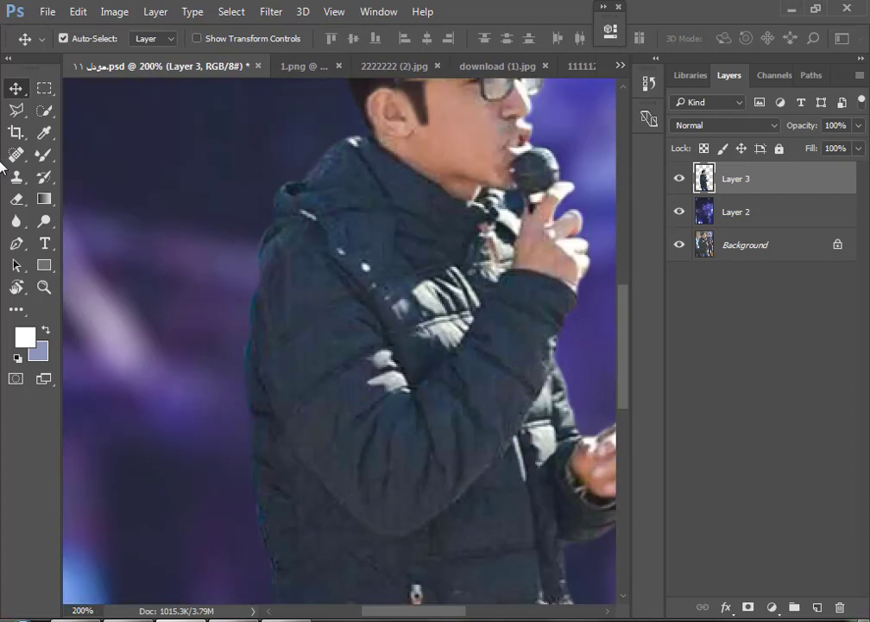
pyautogui.press('e')
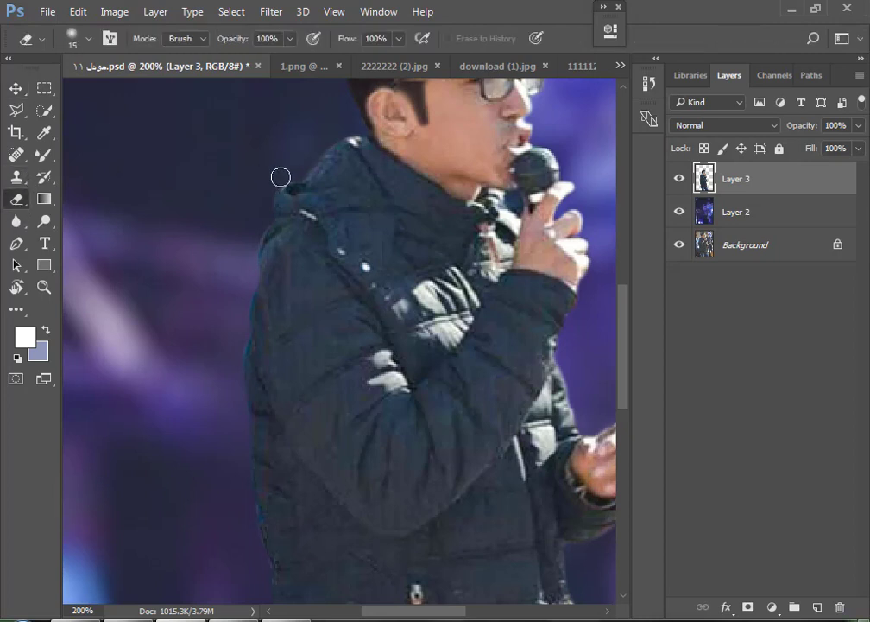
pyautogui.scroll(-2, 213, 261)
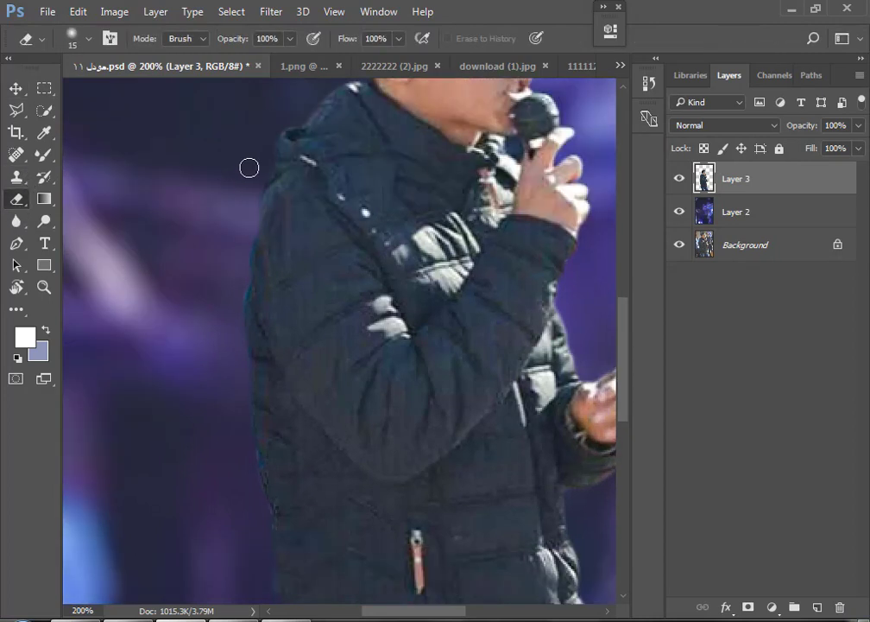
pyautogui.scroll(-2, 235, 157)
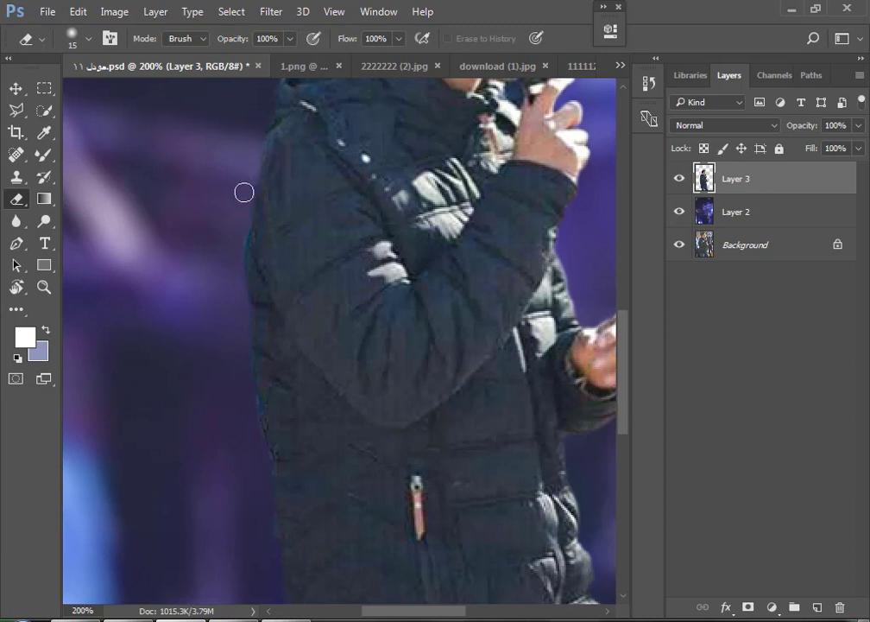
pyautogui.scroll(-2, 239, 112)
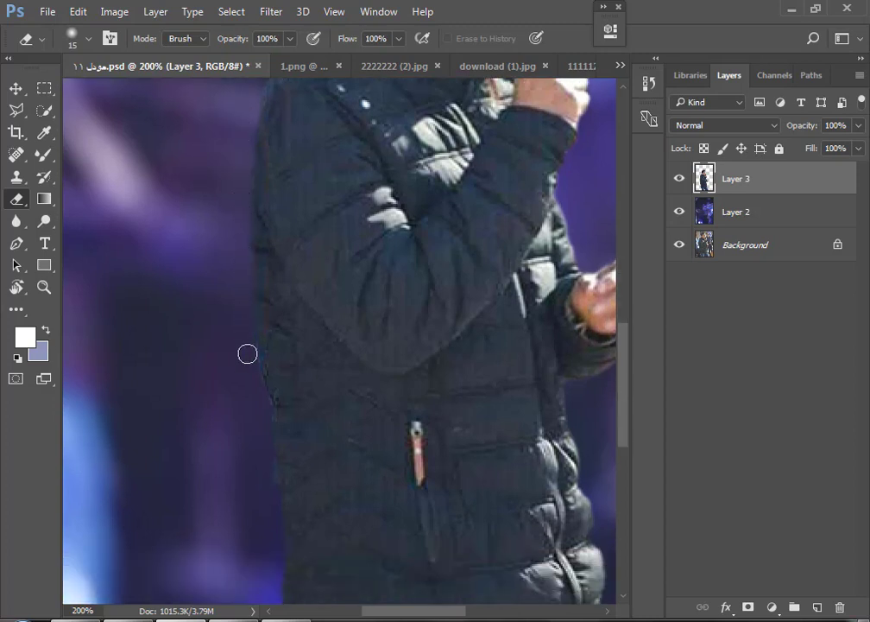
pyautogui.scroll(-4, 222, 244)
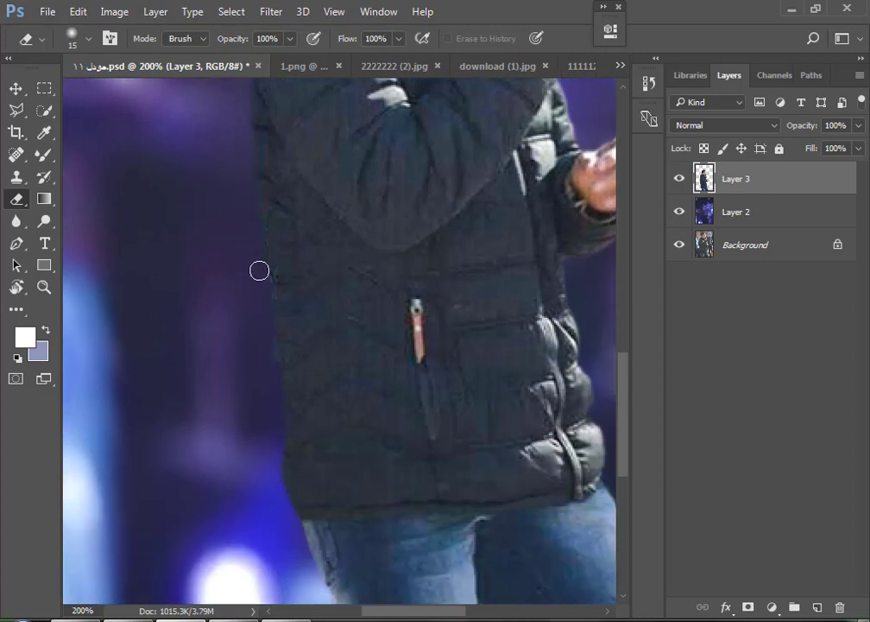
pyautogui.scroll(-2, 237, 262)
pyautogui.scroll(-1, 266, 355)
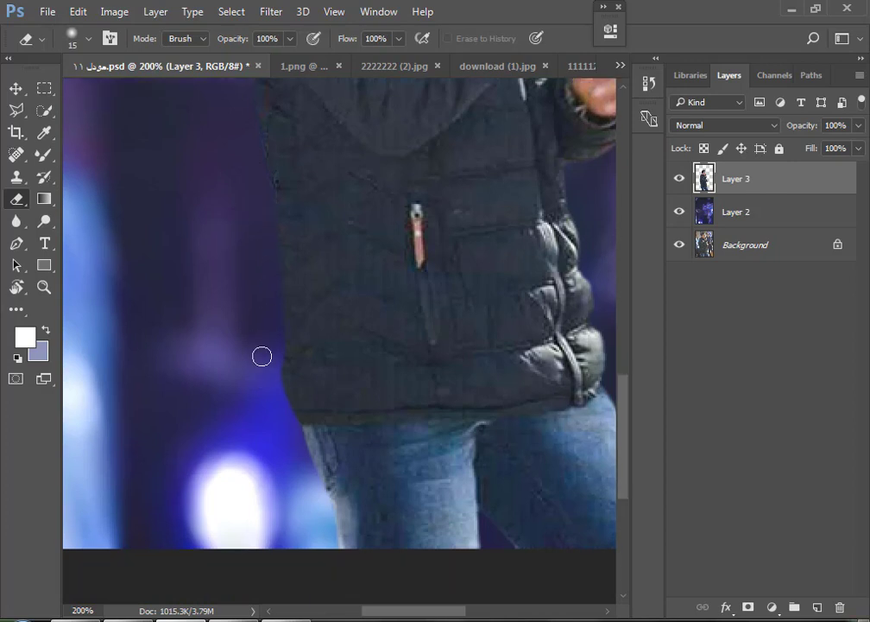
pyautogui.scroll(-1, 249, 443)
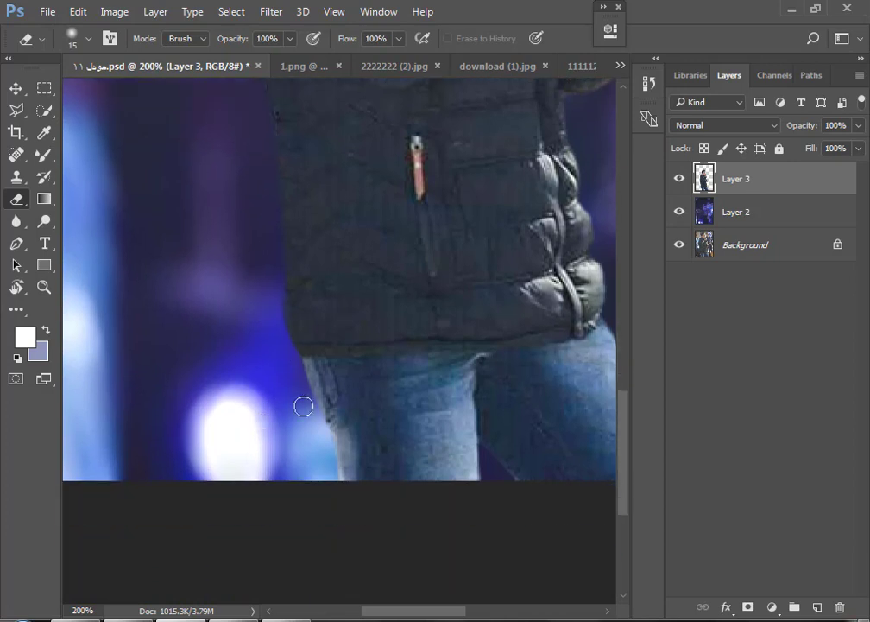
# Zoom out to view the whole image, keeping the Eraser active
pyautogui.hotkey('ctrl', '-')
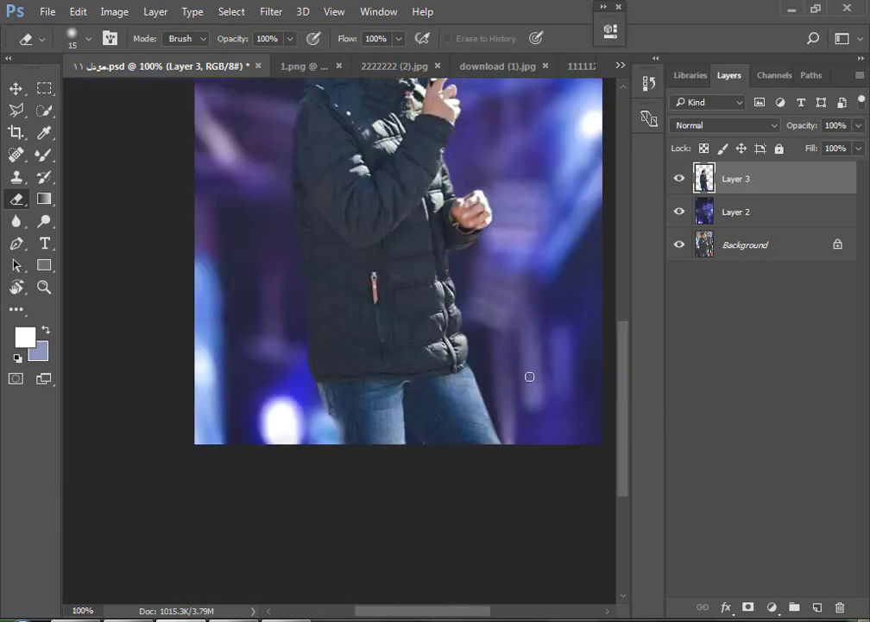
pyautogui.scroll(1, 528, 374)
pyautogui.scroll(1, 531, 377)
pyautogui.scroll(1, 512, 344)
pyautogui.press('v')
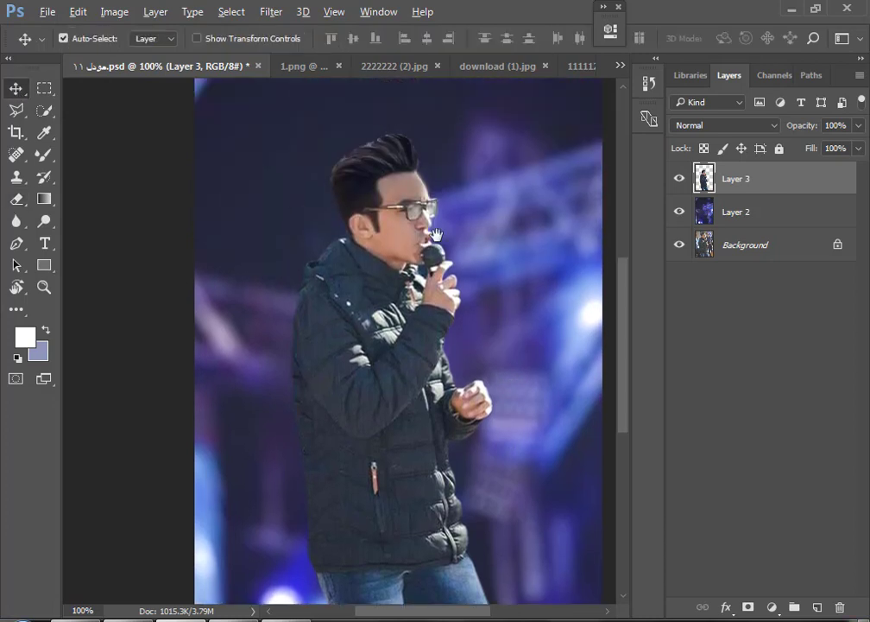
pyautogui.hotkey('ctrl', '-')
pyautogui.scroll(1, 305, 238)
pyautogui.scroll(2, 305, 237)
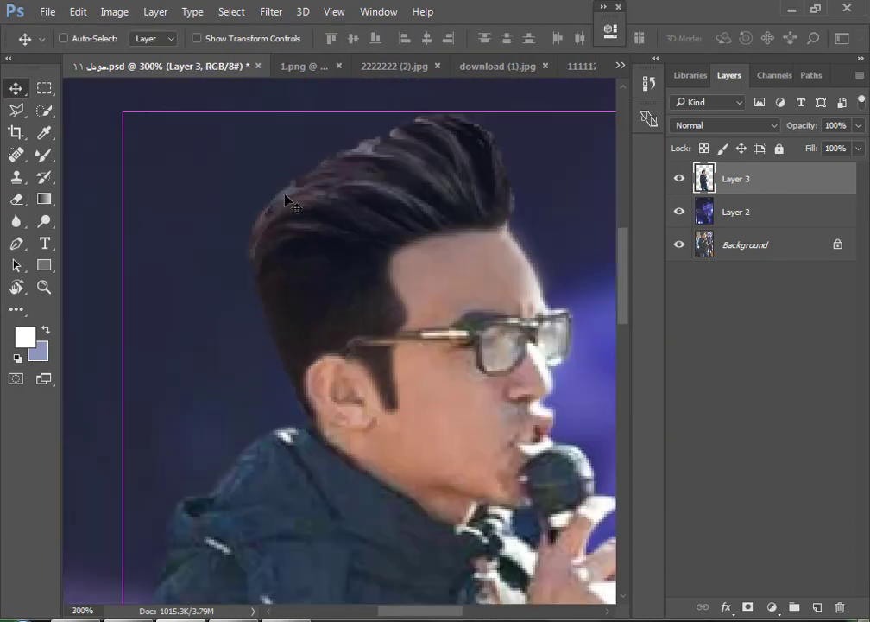
pyautogui.press('e')
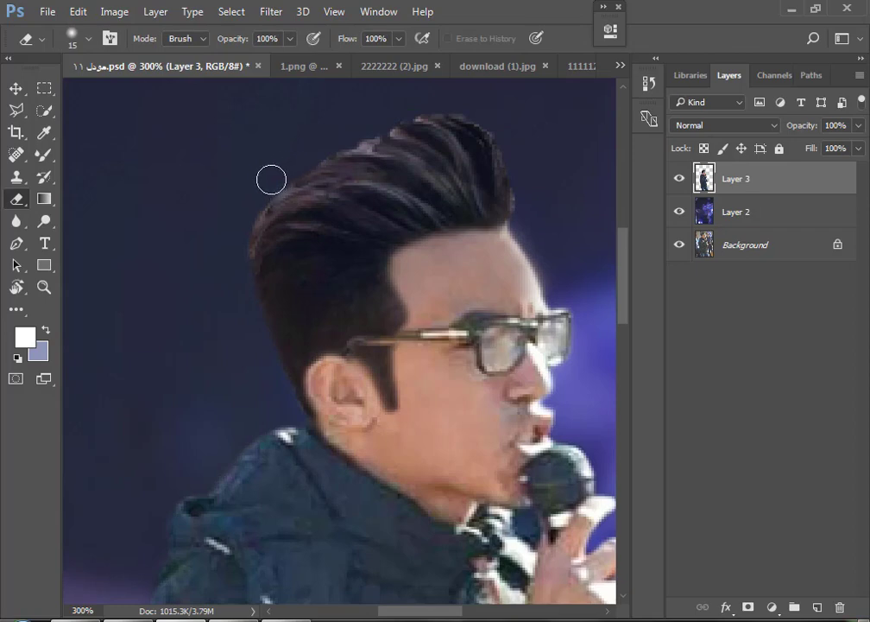
# Drag the beard image into the singer composition as Layer 4, positioned over his face
pyautogui.hotkey('ctrl', '-')
pyautogui.hotkey('ctrl', '-')
pyautogui.hotkey('ctrl', '-')
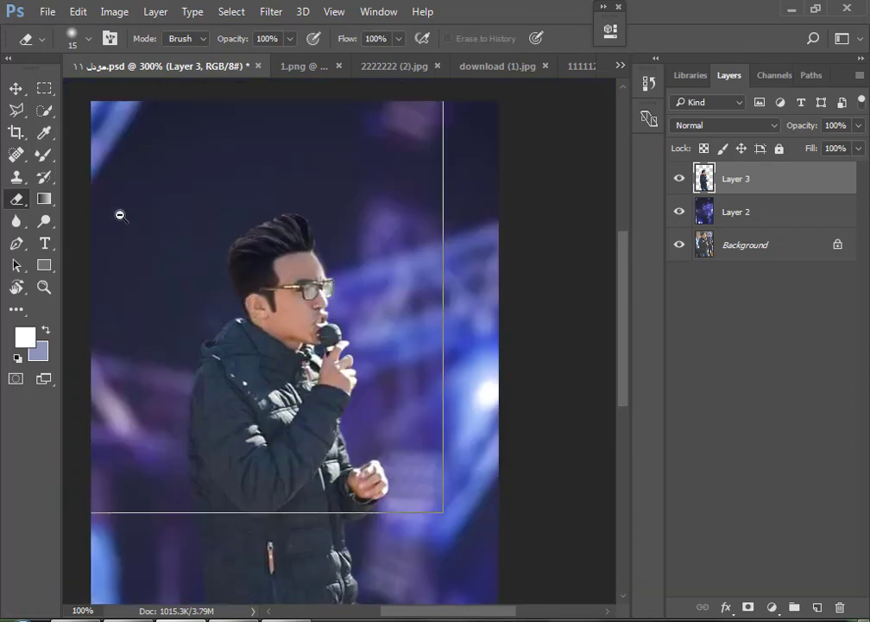
pyautogui.click(19, 90)
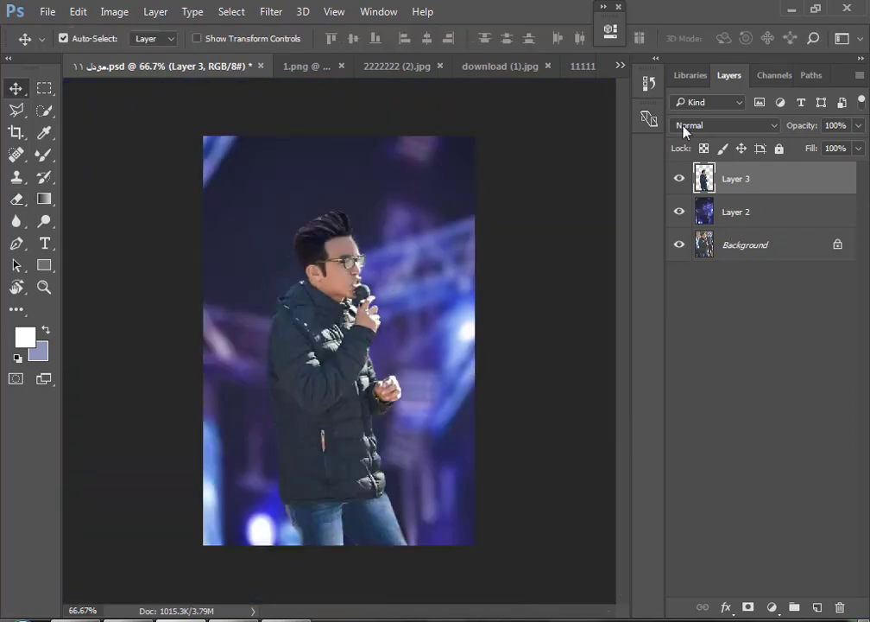
pyautogui.click(307, 73)
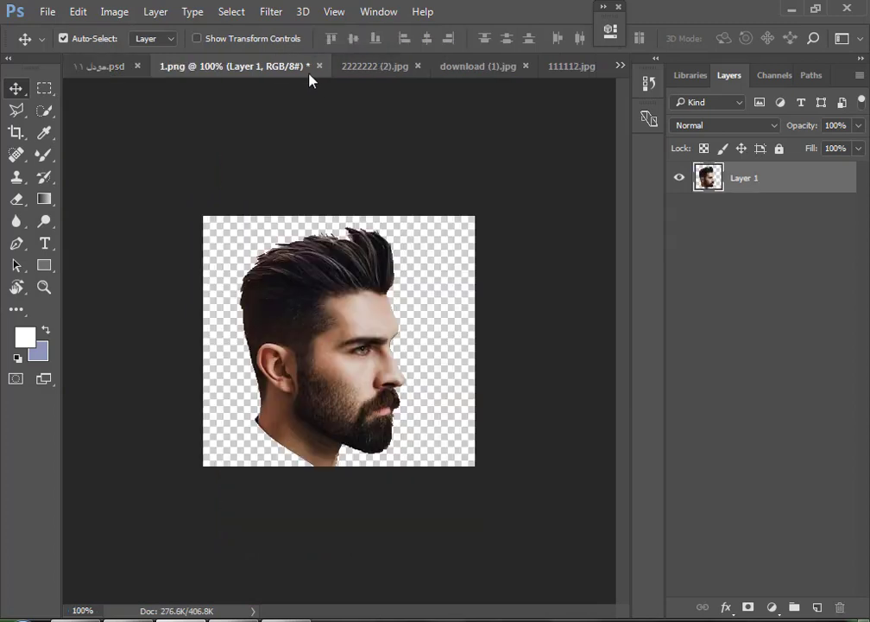
pyautogui.click(125, 69)
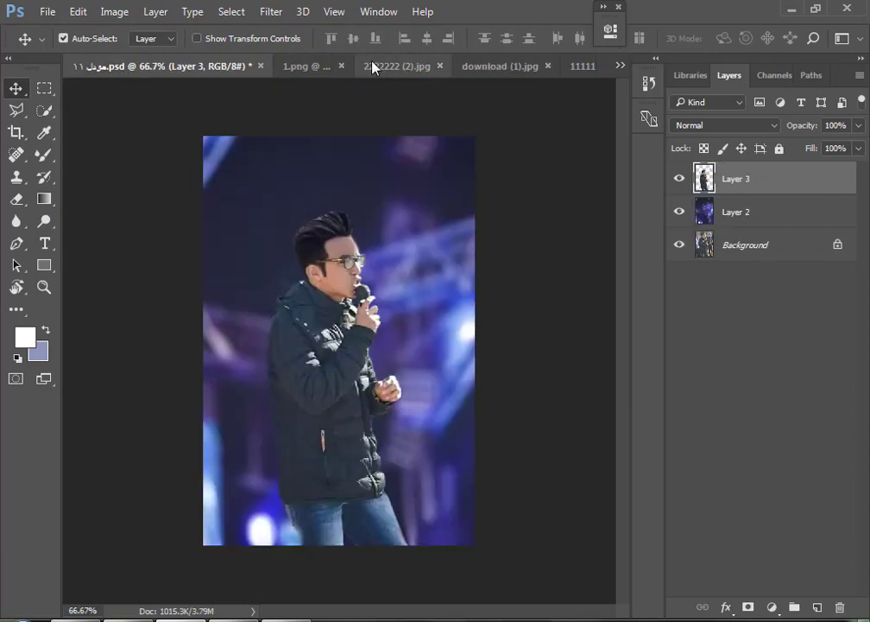
pyautogui.click(371, 68)
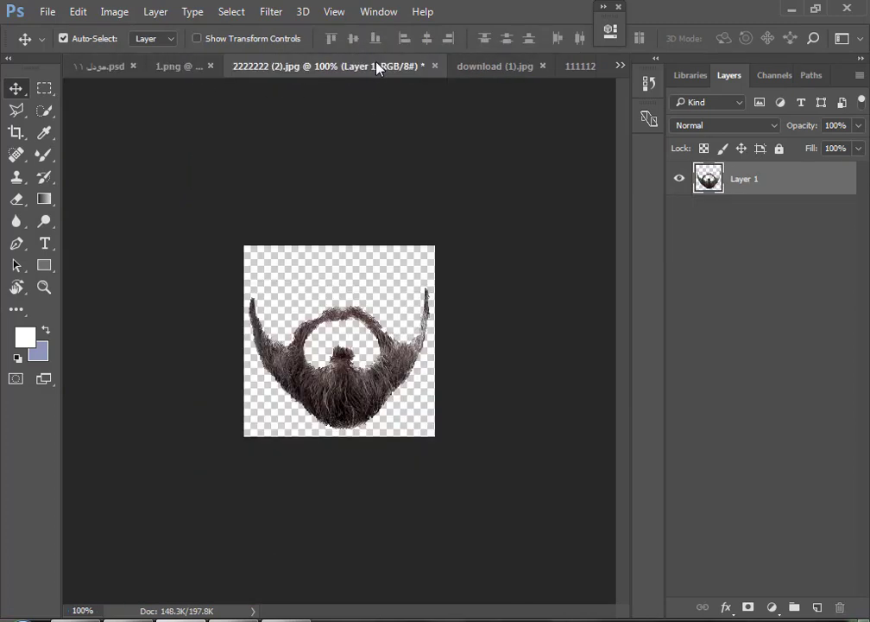
pyautogui.moveTo(363, 377); pyautogui.dragTo(338, 261)
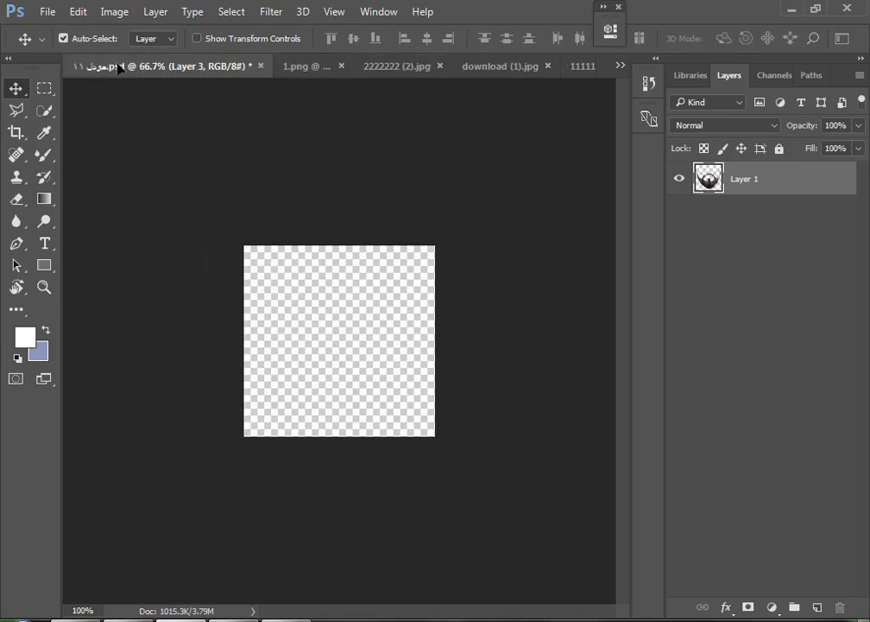
pyautogui.scroll(2, 337, 259)
pyautogui.moveTo(340, 252); pyautogui.dragTo(404, 339)
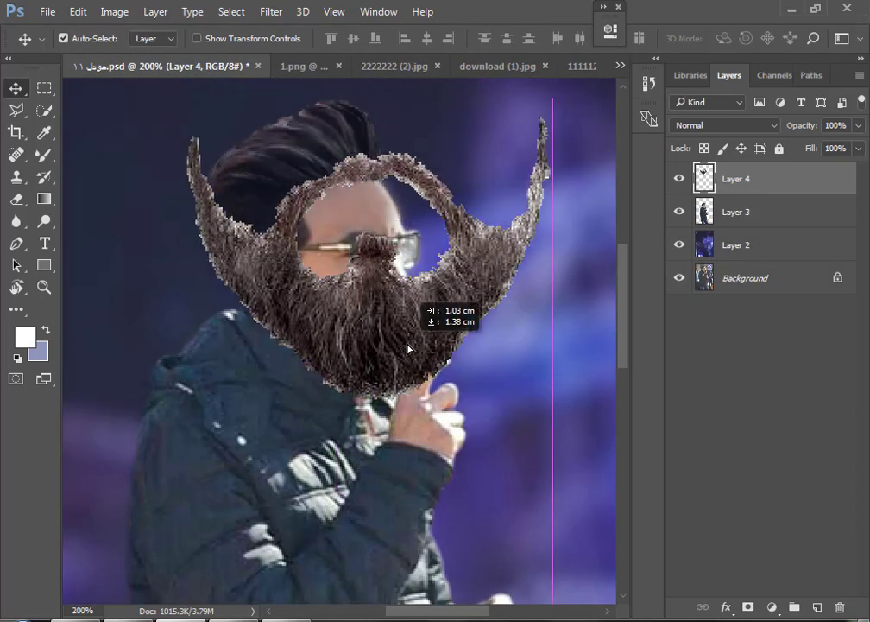
pyautogui.scroll(1, 404, 339)
pyautogui.scroll(-1, 391, 330)
# Scale the beard down to 46% and move it onto the singer's chin
pyautogui.hotkey('ctrl', 't')
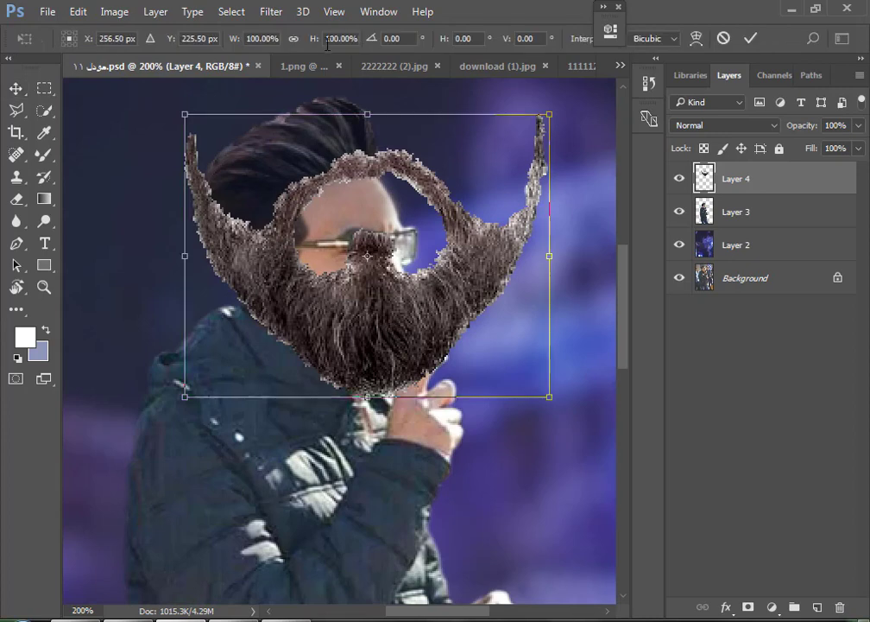
pyautogui.moveTo(313, 38); pyautogui.dragTo(287, 38)
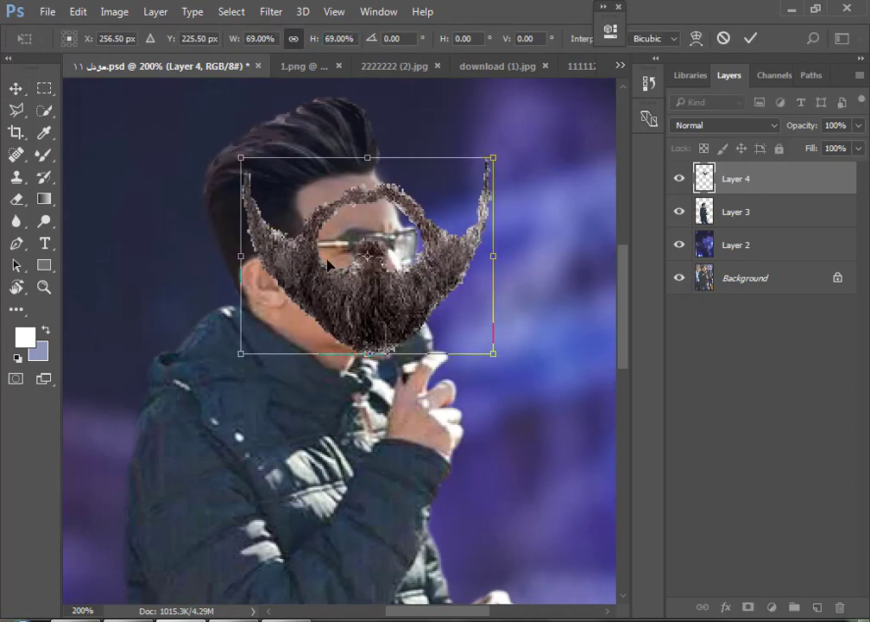
pyautogui.moveTo(331, 279)
pyautogui.mouseDown()
pyautogui.moveTo(367, 318)
pyautogui.moveTo(380, 373)
pyautogui.mouseUp()
pyautogui.scroll(1, 362, 313)
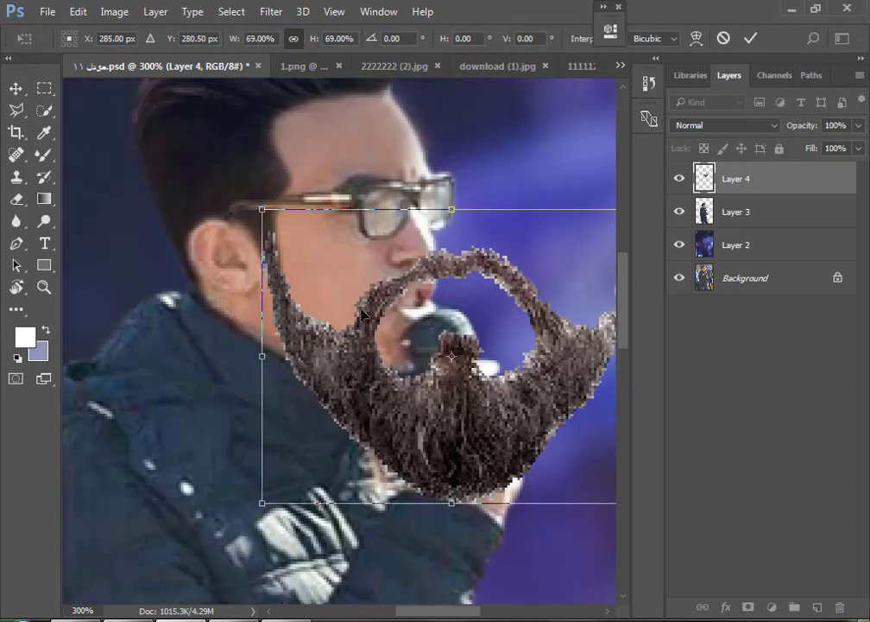
pyautogui.moveTo(313, 38); pyautogui.dragTo(291, 37)
pyautogui.moveTo(466, 371); pyautogui.dragTo(406, 351)
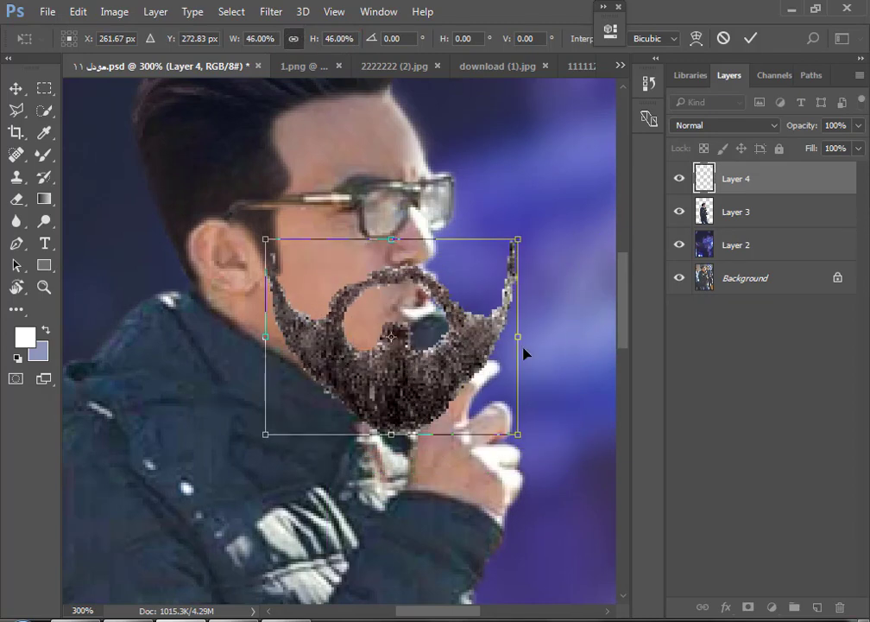
# Rotate the beard to -25.68° along the jaw, fine-tune its position, and apply
pyautogui.moveTo(525, 352)
pyautogui.mouseDown()
pyautogui.moveTo(549, 297)
pyautogui.moveTo(542, 278)
pyautogui.mouseUp()
pyautogui.moveTo(326, 361); pyautogui.dragTo(337, 330)
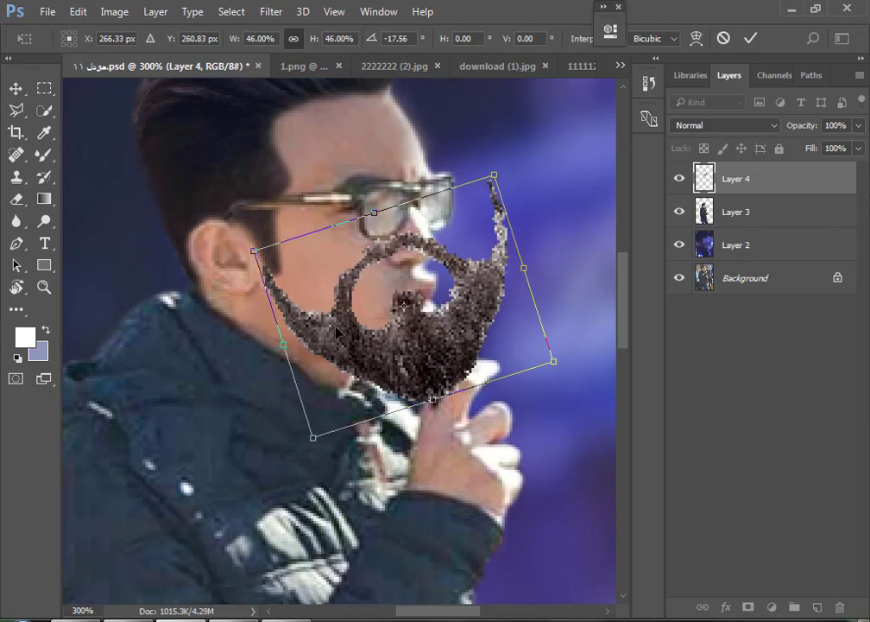
pyautogui.moveTo(412, 335)
pyautogui.mouseDown()
pyautogui.moveTo(385, 316)
pyautogui.moveTo(375, 326)
pyautogui.mouseUp()
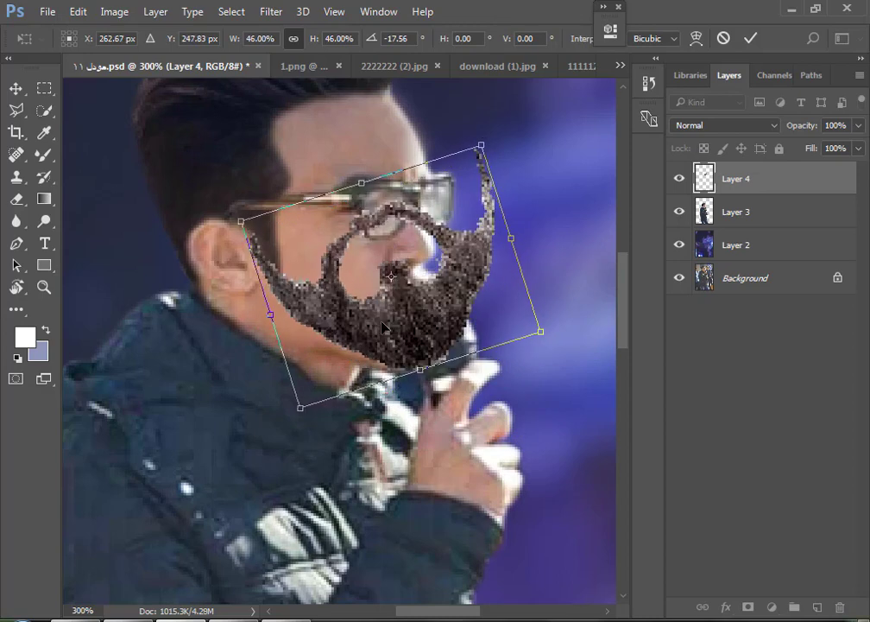
pyautogui.moveTo(534, 294); pyautogui.dragTo(524, 266)
pyautogui.moveTo(343, 337); pyautogui.dragTo(331, 337)
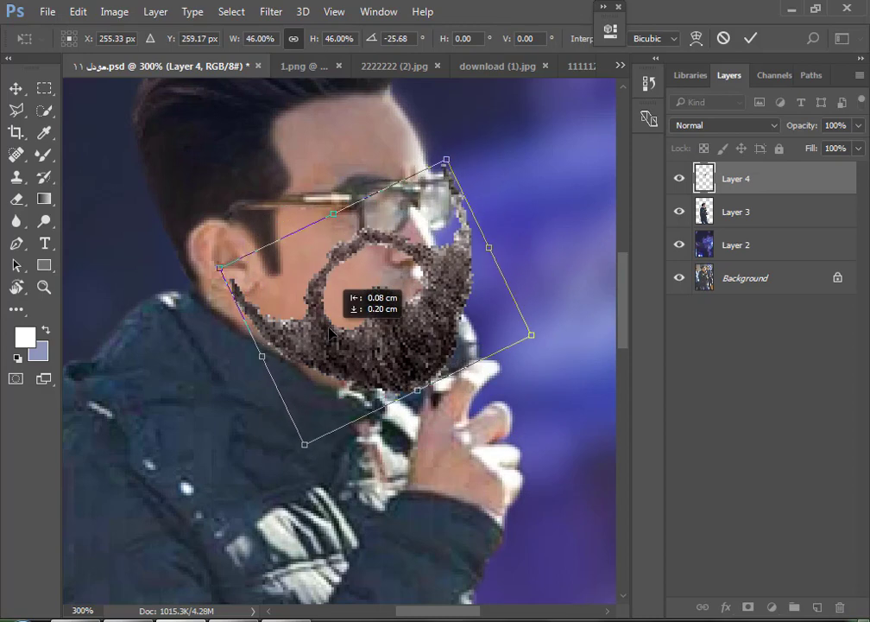
pyautogui.moveTo(424, 309); pyautogui.dragTo(415, 315)
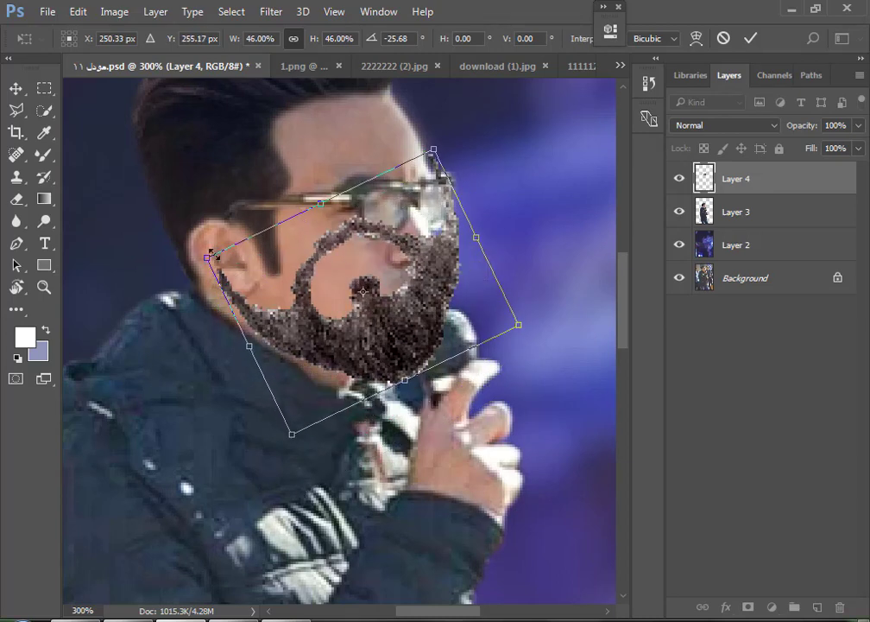
pyautogui.press('Return')
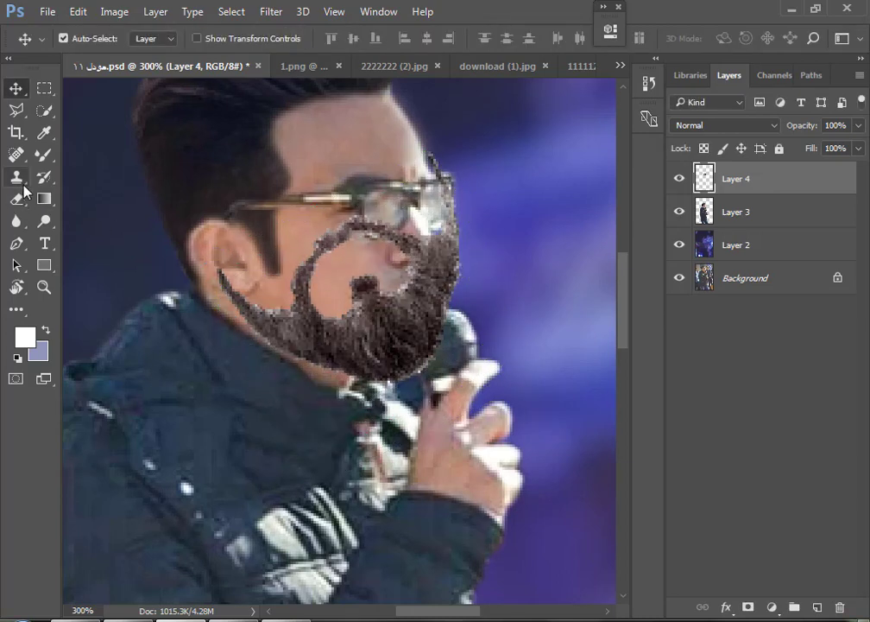
# Erase the beard where it covers the mouth and cheek, using a smaller eraser
pyautogui.press('e')
pyautogui.moveTo(440, 169)
pyautogui.mouseDown()
pyautogui.moveTo(328, 259)
pyautogui.moveTo(336, 275)
pyautogui.mouseUp()
pyautogui.press('[')
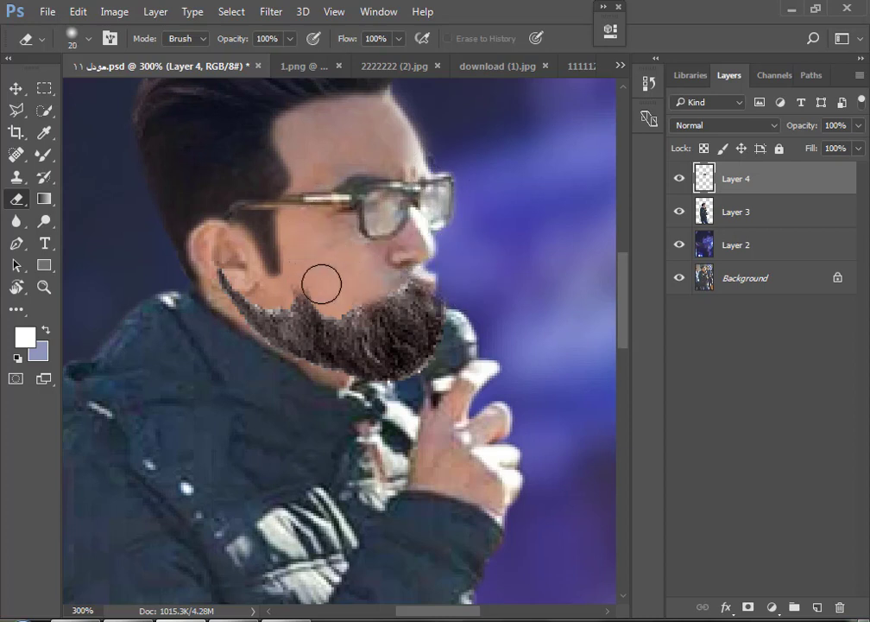
# Put the beard back into Free Transform and bring up its transform options
pyautogui.click(16, 89)
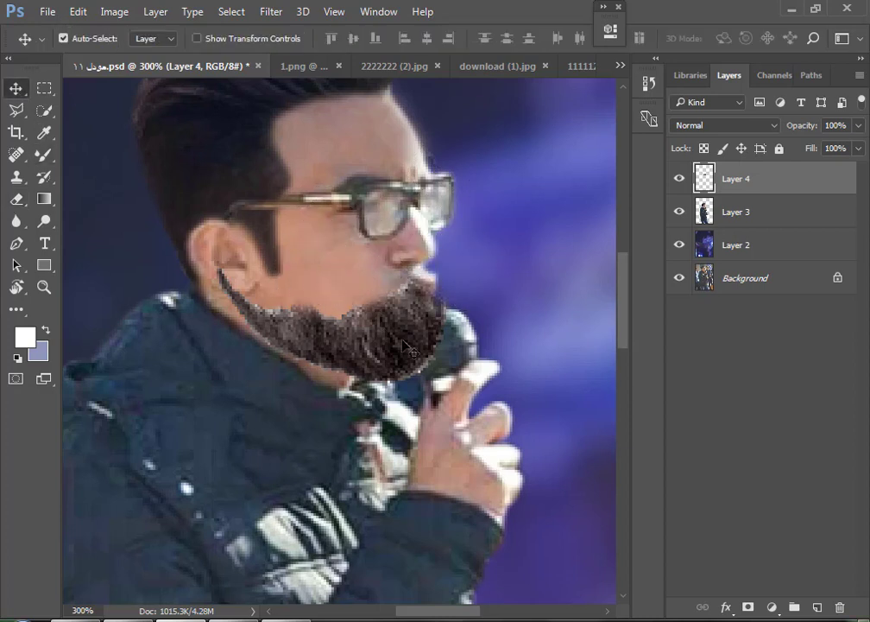
pyautogui.hotkey('ctrl', 't')
pyautogui.rightClick(411, 301)
# Rotate the beard about 25° clockwise and switch its transform to Warp
pyautogui.click(387, 317)
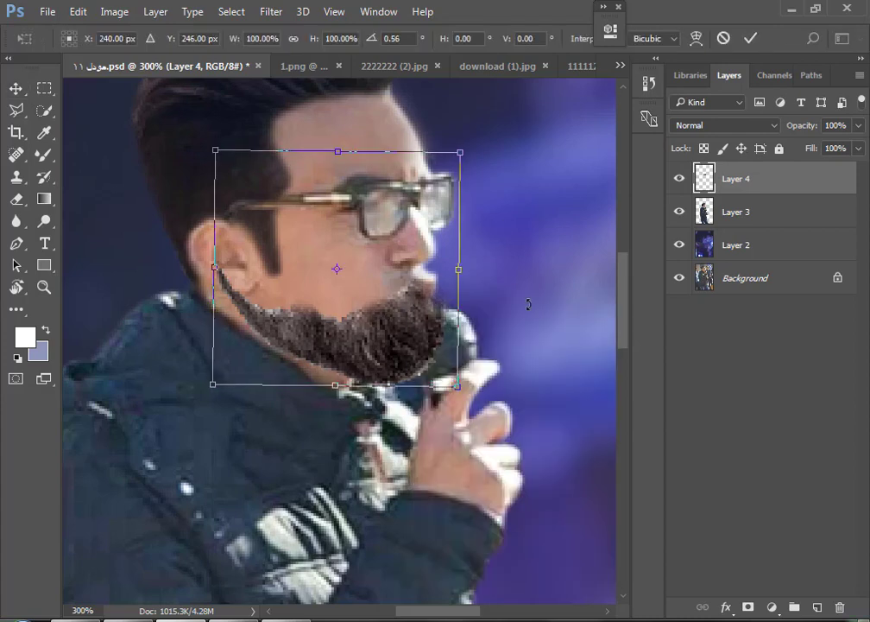
pyautogui.moveTo(529, 305)
pyautogui.mouseDown()
pyautogui.moveTo(369, 321)
pyautogui.moveTo(358, 348)
pyautogui.moveTo(322, 327)
pyautogui.mouseUp()
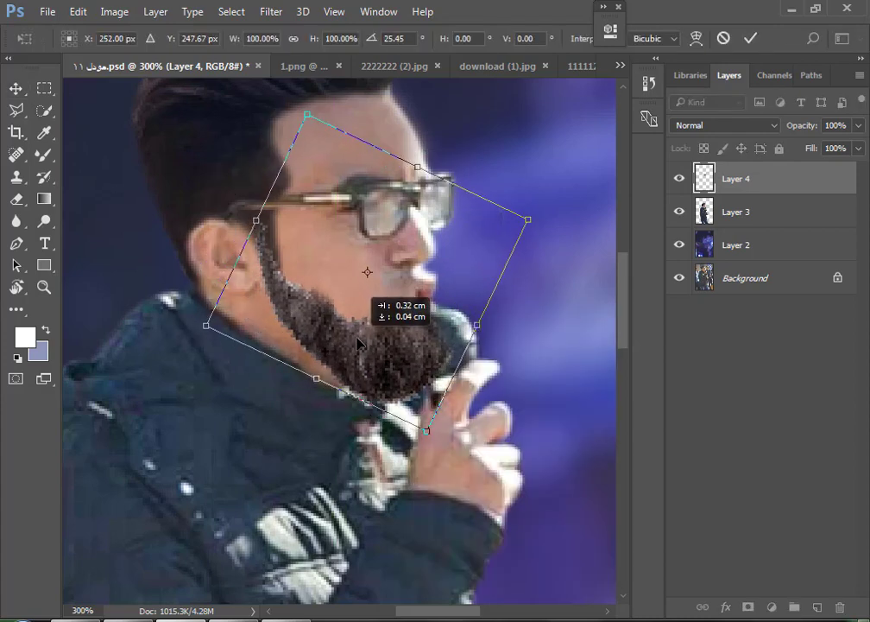
pyautogui.rightClick(449, 302)
pyautogui.click(408, 311)
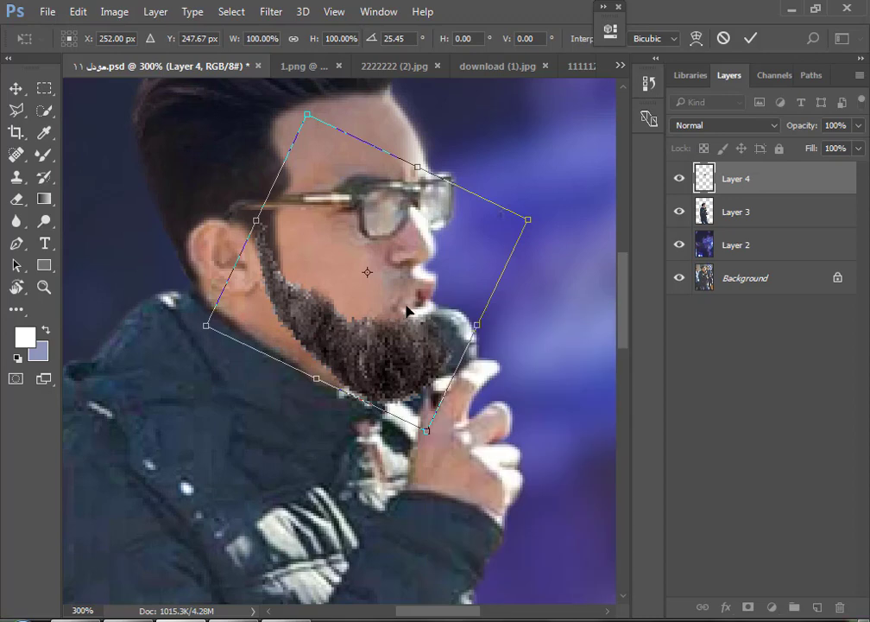
pyautogui.rightClick(405, 298)
pyautogui.click(447, 423)
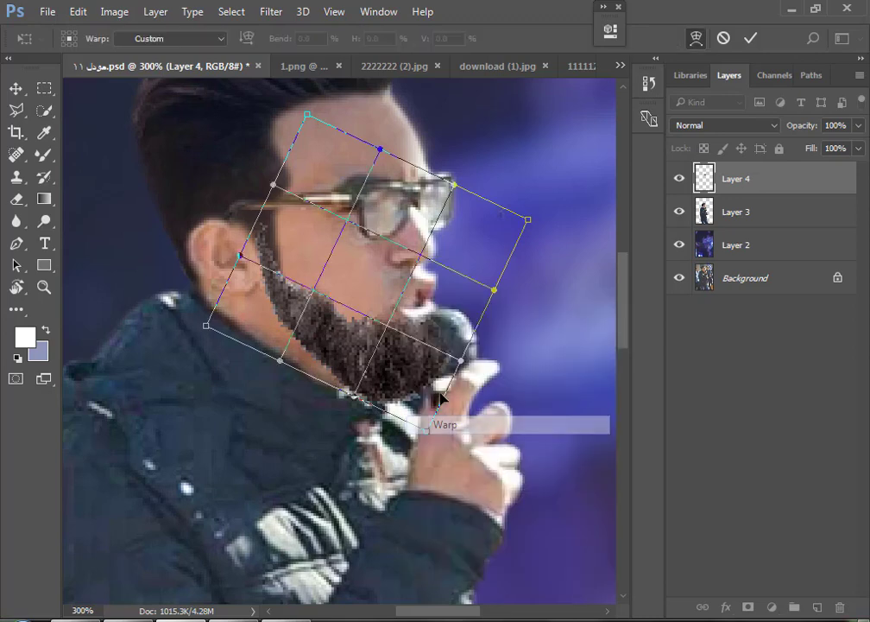
# Bend the warp mesh so the beard curves under the chin and hugs the jaw
pyautogui.moveTo(289, 298)
pyautogui.mouseDown()
pyautogui.moveTo(293, 333)
pyautogui.moveTo(312, 362)
pyautogui.mouseUp()
pyautogui.moveTo(426, 429); pyautogui.dragTo(440, 384)
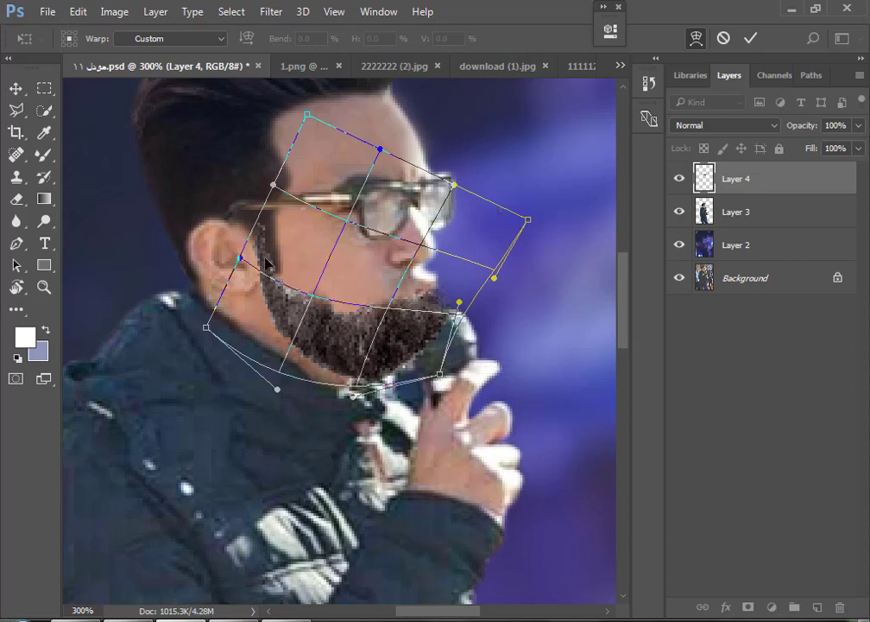
pyautogui.moveTo(267, 262); pyautogui.dragTo(269, 251)
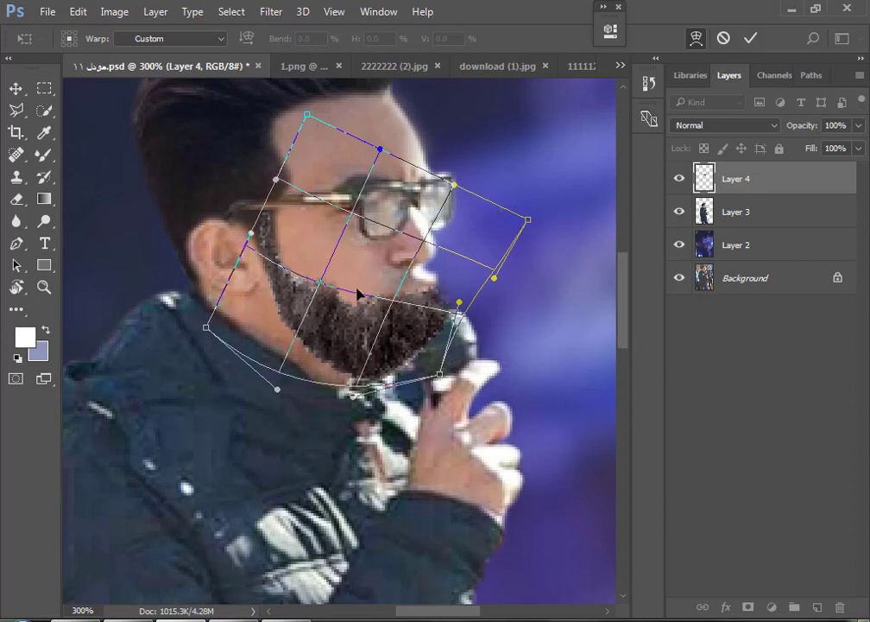
pyautogui.moveTo(354, 295)
pyautogui.mouseDown()
pyautogui.moveTo(296, 332)
pyautogui.moveTo(264, 313)
pyautogui.mouseUp()
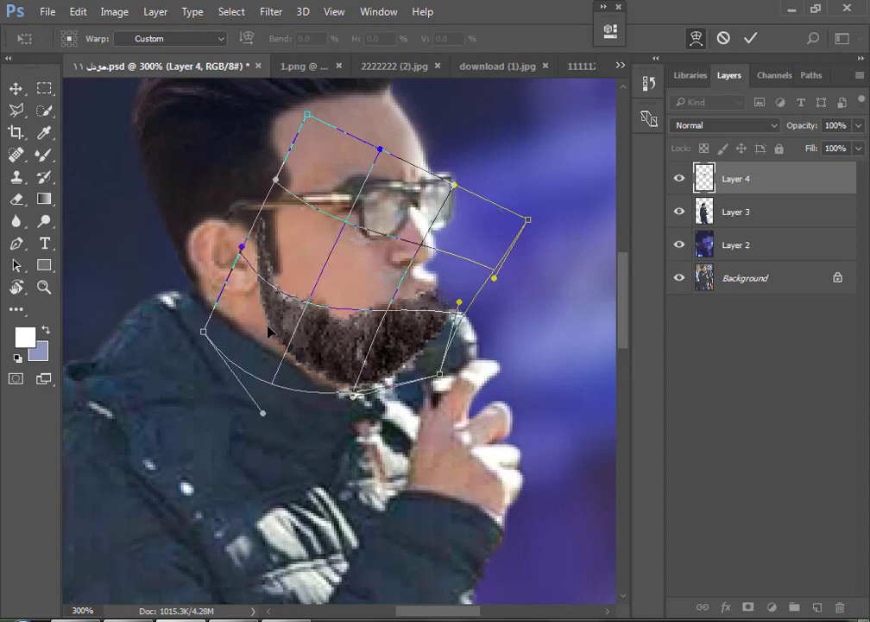
pyautogui.moveTo(263, 254); pyautogui.dragTo(348, 283)
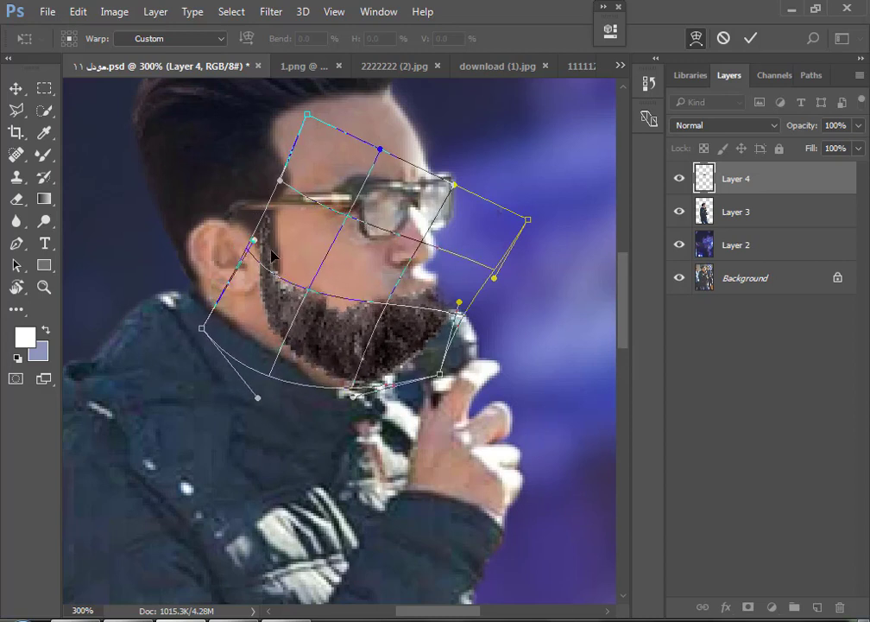
pyautogui.press('Return')
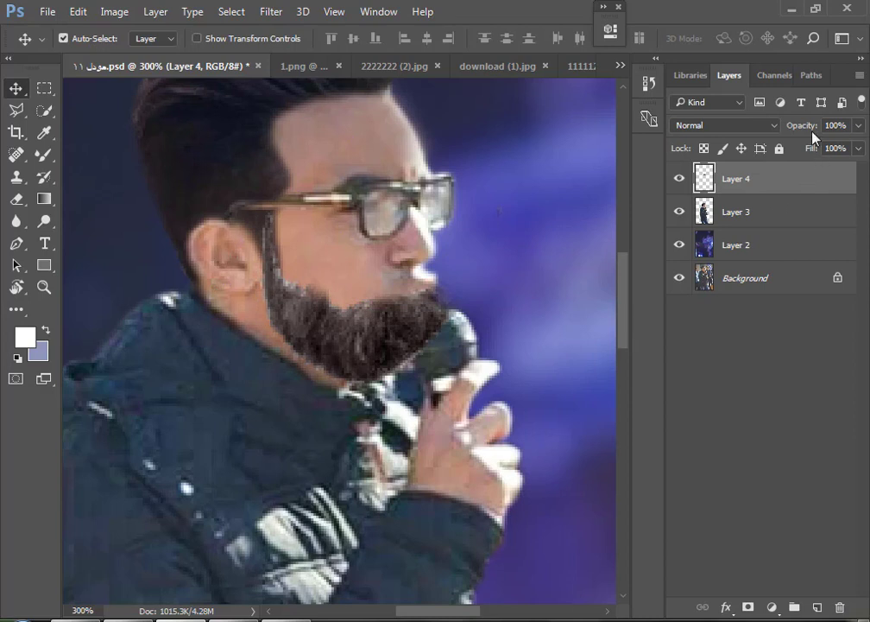
# Lower the beard layer to 54% opacity and erase the whitish patch over the lips
pyautogui.moveTo(789, 134); pyautogui.dragTo(796, 129)
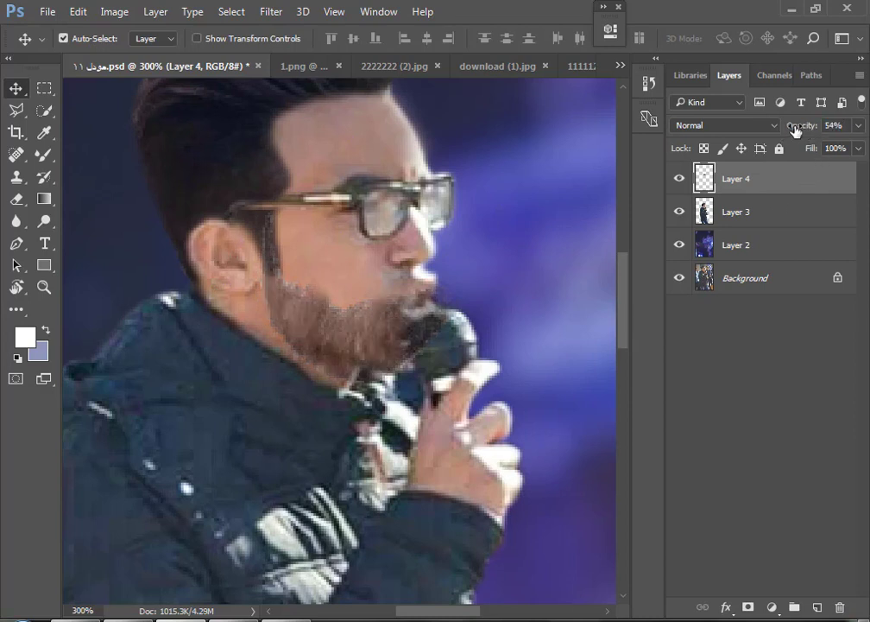
pyautogui.press('e')
pyautogui.moveTo(385, 274); pyautogui.dragTo(432, 300)
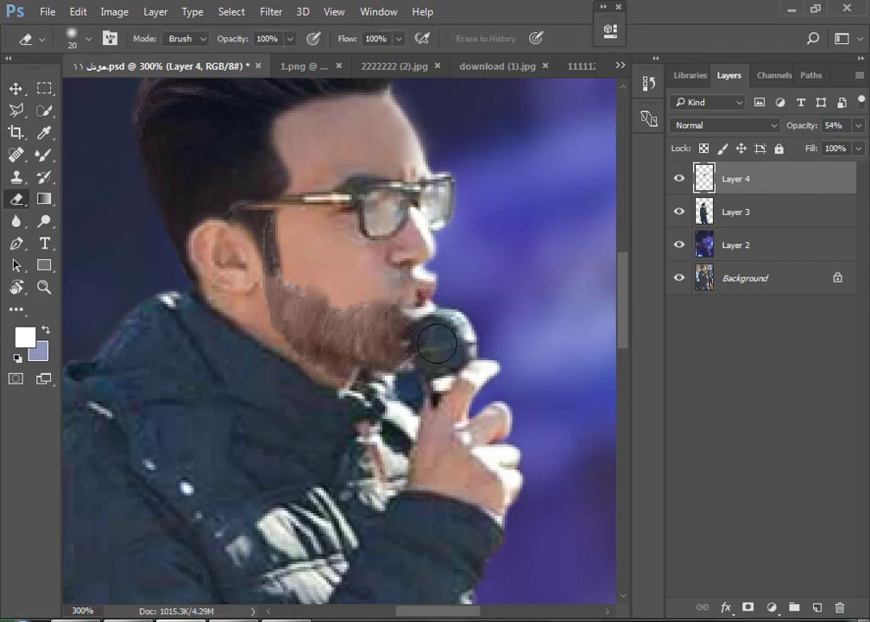
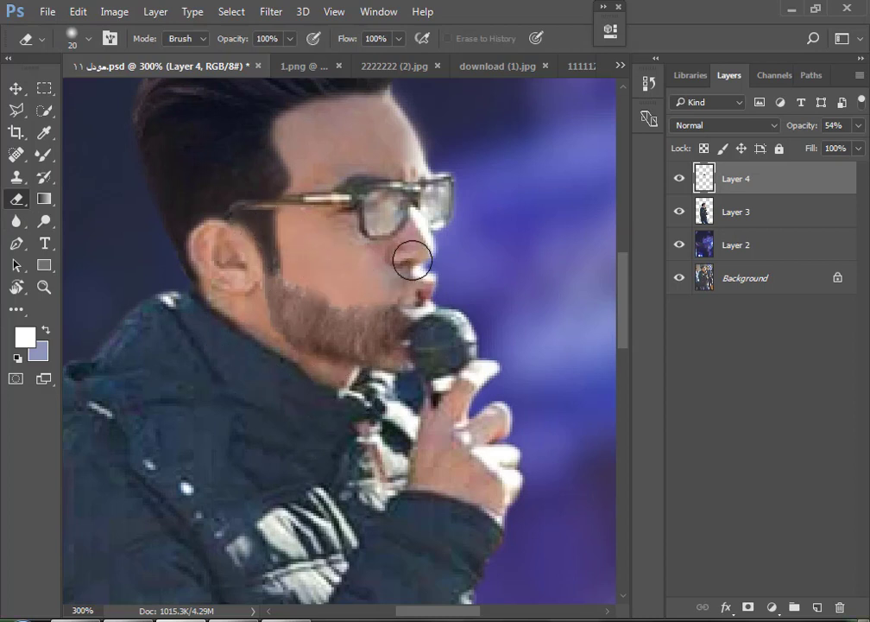
# Erase the pale patch over the lips, return Layer 4 to 100% opacity, and zoom out
pyautogui.hotkey('ctrl', 'z')
pyautogui.moveTo(426, 309); pyautogui.dragTo(413, 301)
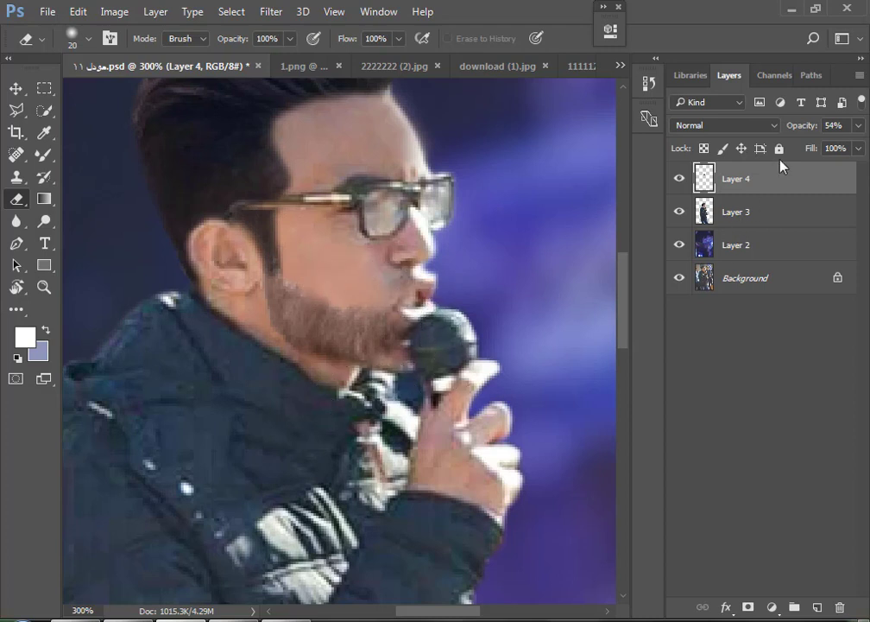
pyautogui.hotkey('ctrl', 'z')
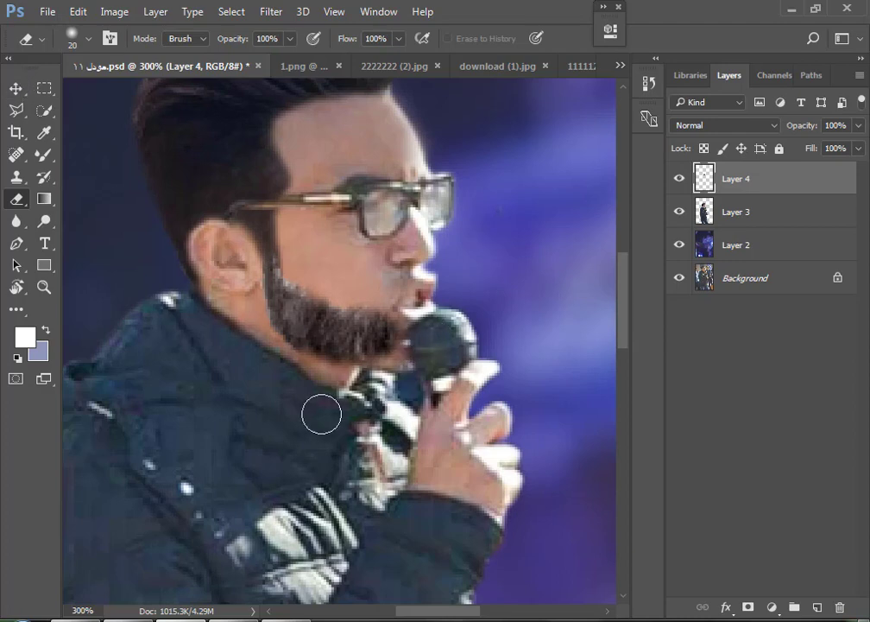
pyautogui.keyDown('alt'); pyautogui.click(421, 411); pyautogui.keyUp('alt')
pyautogui.keyDown('alt'); pyautogui.click(414, 412); pyautogui.keyUp('alt')
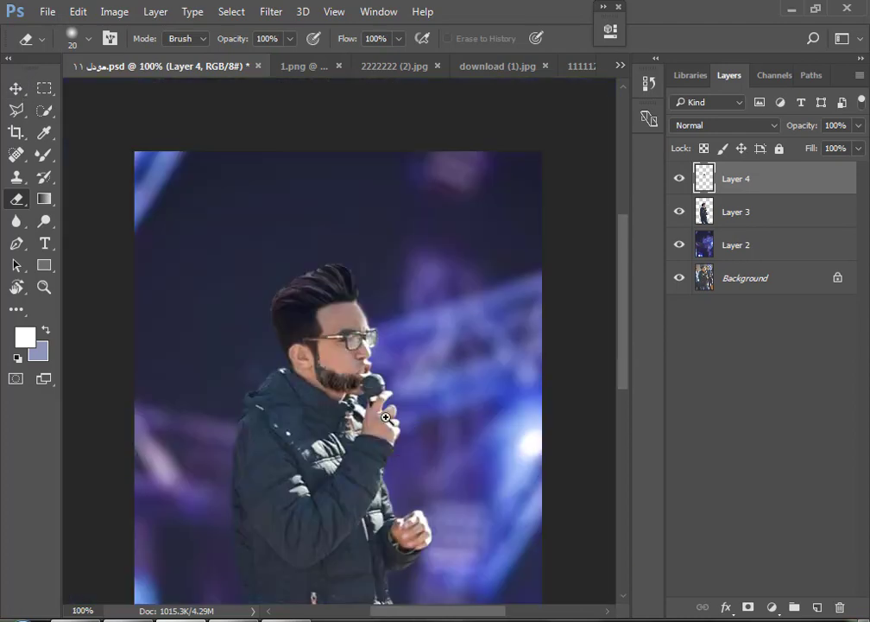
# Warp the Layer 4 beard to follow the man's chin and jawline
pyautogui.hotkey('ctrl', '+')
pyautogui.hotkey('ctrl', '+')
pyautogui.hotkey('ctrl', 't')
pyautogui.rightClick(283, 314)
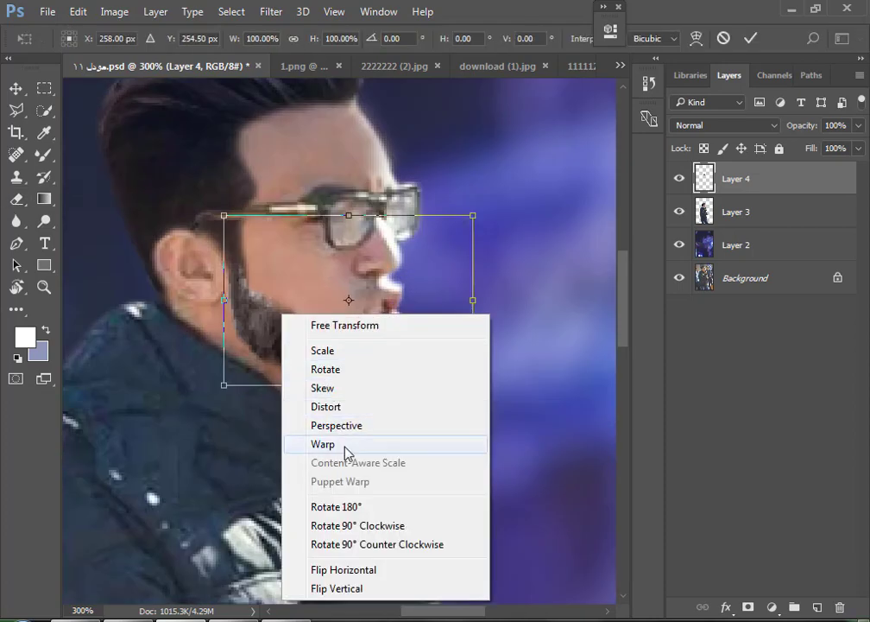
pyautogui.click(345, 445)
pyautogui.moveTo(365, 378); pyautogui.dragTo(393, 406)
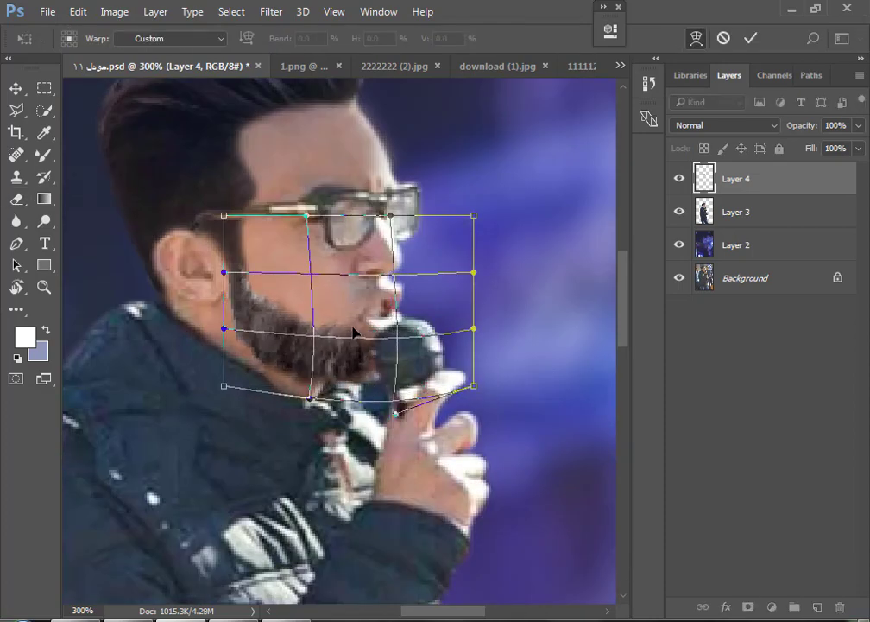
pyautogui.moveTo(255, 307)
pyautogui.mouseDown()
pyautogui.moveTo(268, 300)
pyautogui.moveTo(219, 322)
pyautogui.mouseUp()
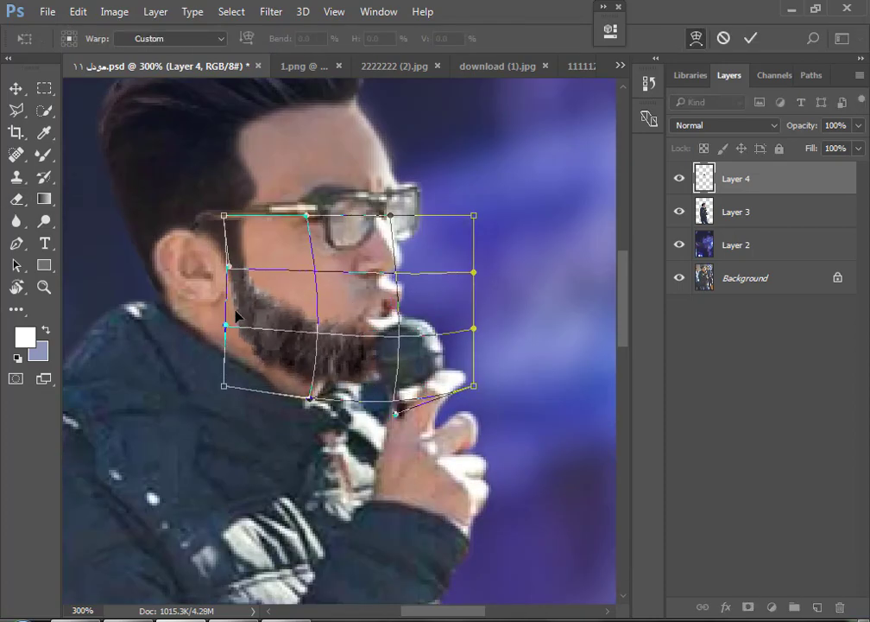
pyautogui.press('Return')
# Erase the pale patch on the lower lip
pyautogui.press('e')
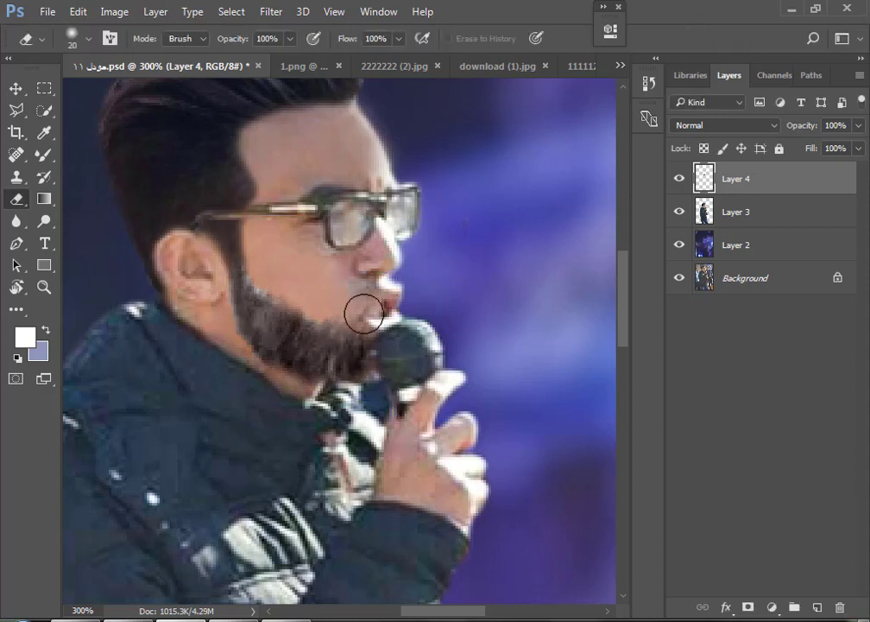
pyautogui.moveTo(368, 308); pyautogui.dragTo(324, 294)
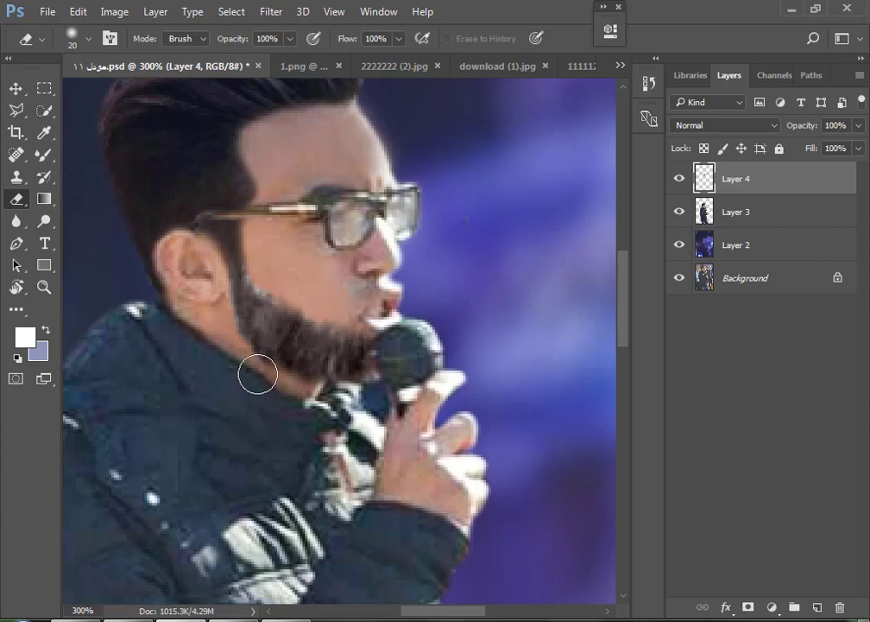
pyautogui.keyDown('alt'); pyautogui.click(197, 419); pyautogui.keyUp('alt')
# Check the beard result at several zoom levels, moving toward the download (1).jpg tab
pyautogui.press('v')
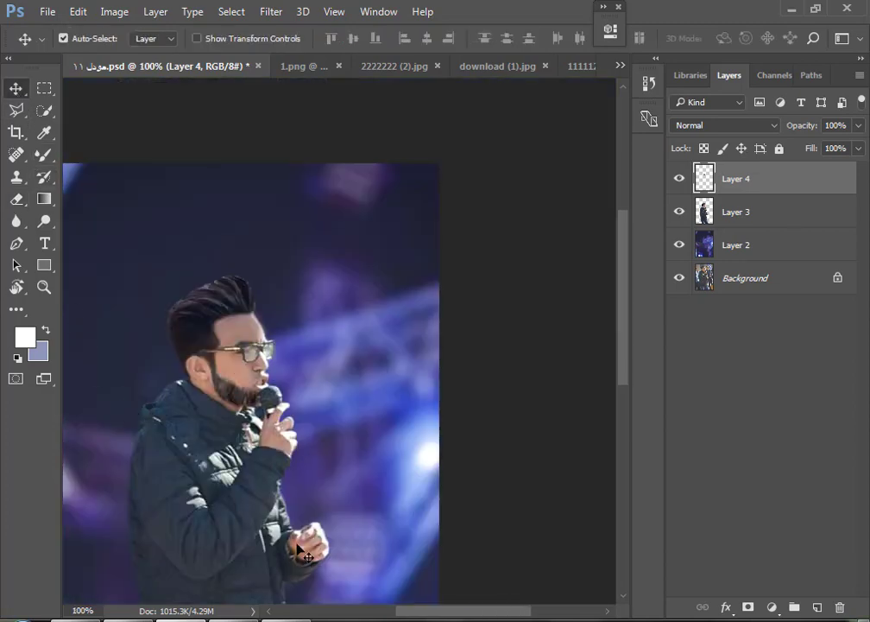
pyautogui.moveTo(458, 613); pyautogui.dragTo(424, 605)
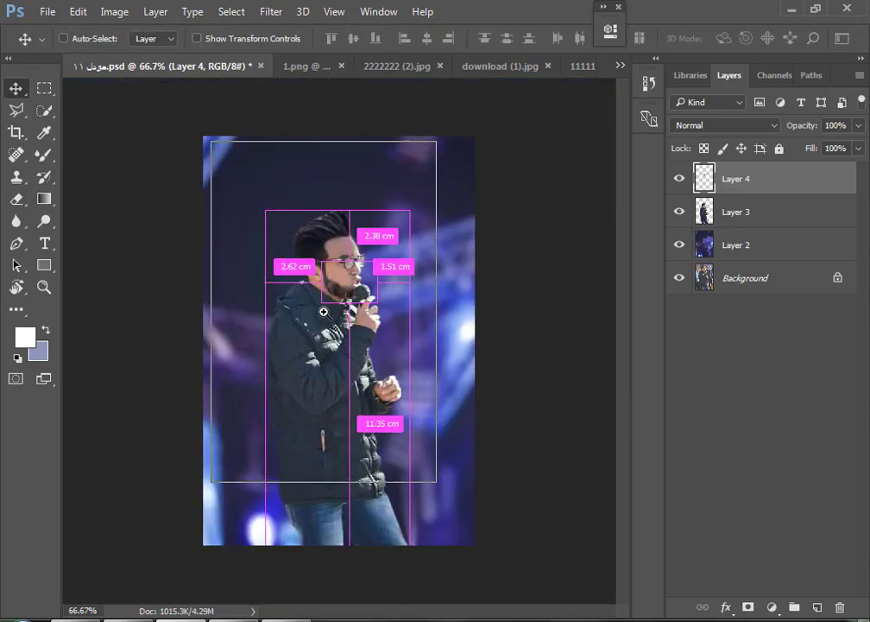
pyautogui.hotkey('ctrl', '+')
pyautogui.hotkey('ctrl', '+')
pyautogui.hotkey('ctrl', '+')
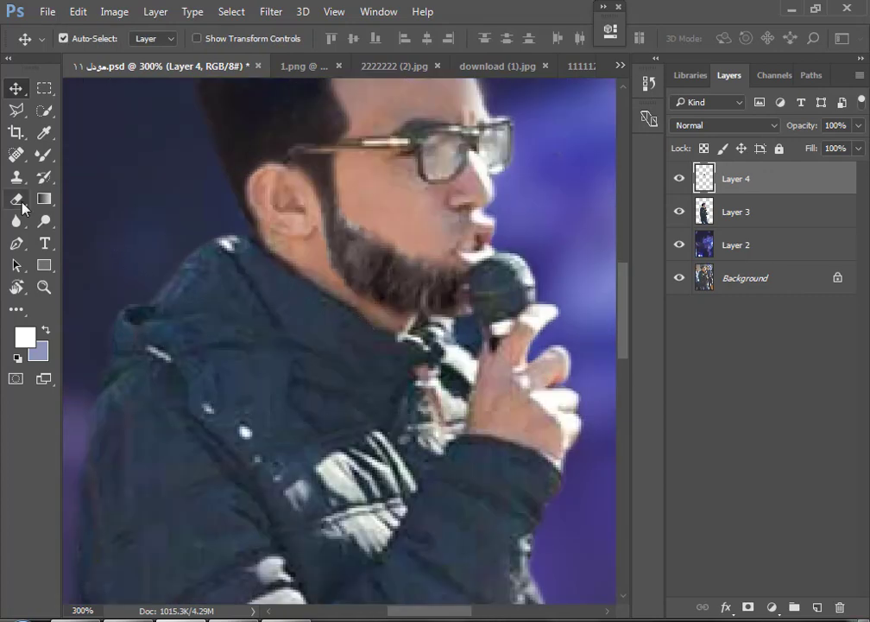
pyautogui.click(17, 199)
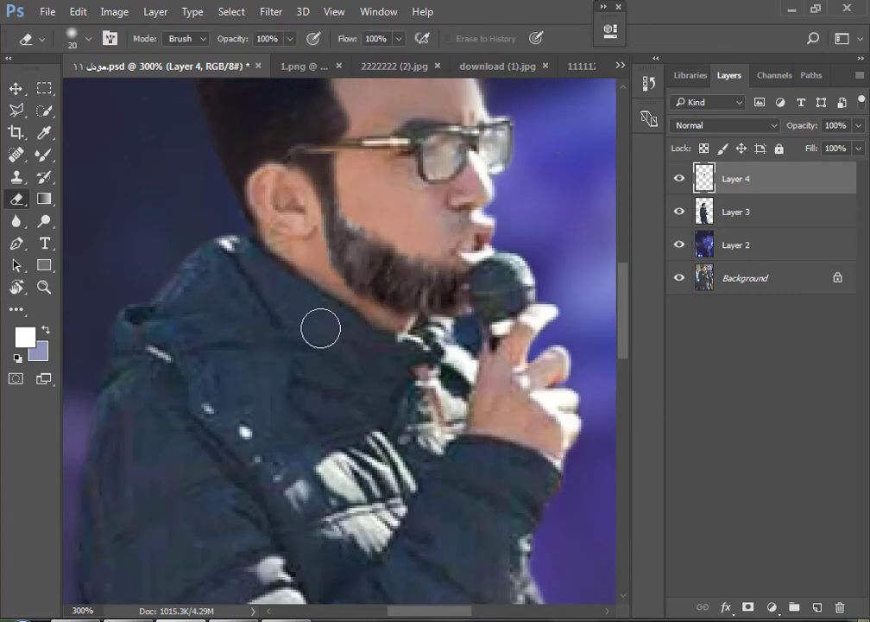
pyautogui.click(16, 88)
pyautogui.hotkey('ctrl', '-')
pyautogui.hotkey('ctrl', '-')
pyautogui.scroll(-1, 401, 596)
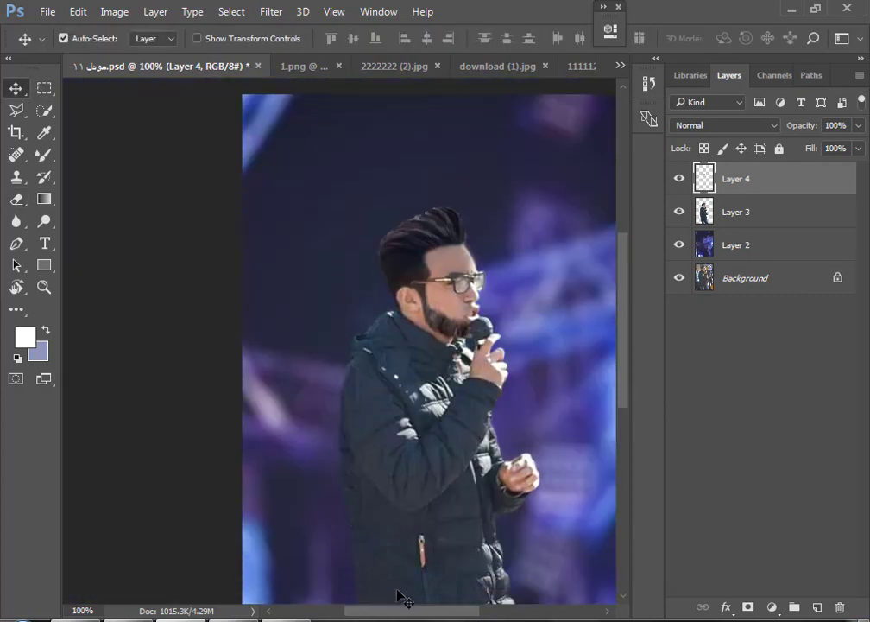
pyautogui.hscroll(2, 451, 528)
# Bring the cut-out beard from download (1).jpg into the man's photo as Layer 5
pyautogui.click(497, 66)
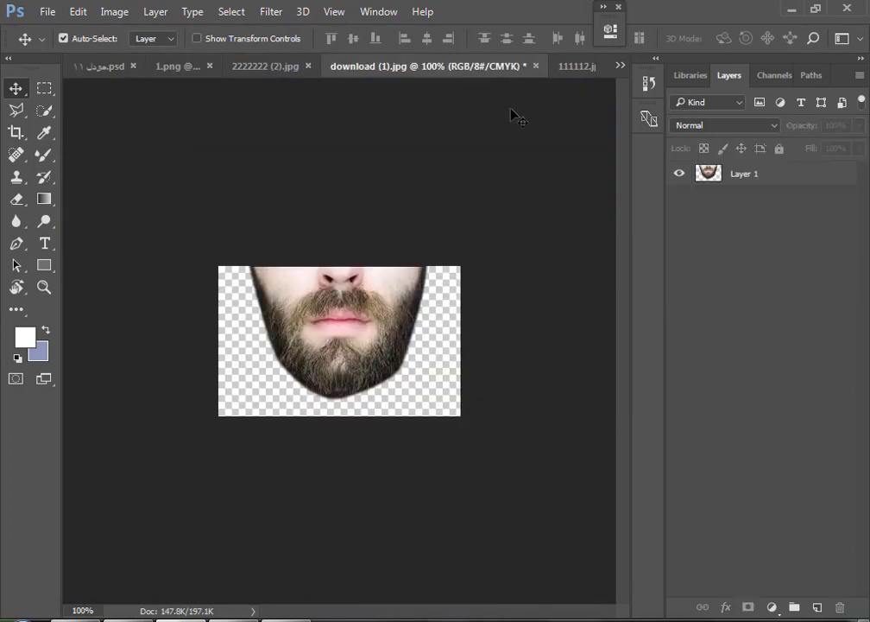
pyautogui.moveTo(349, 314); pyautogui.dragTo(479, 331)
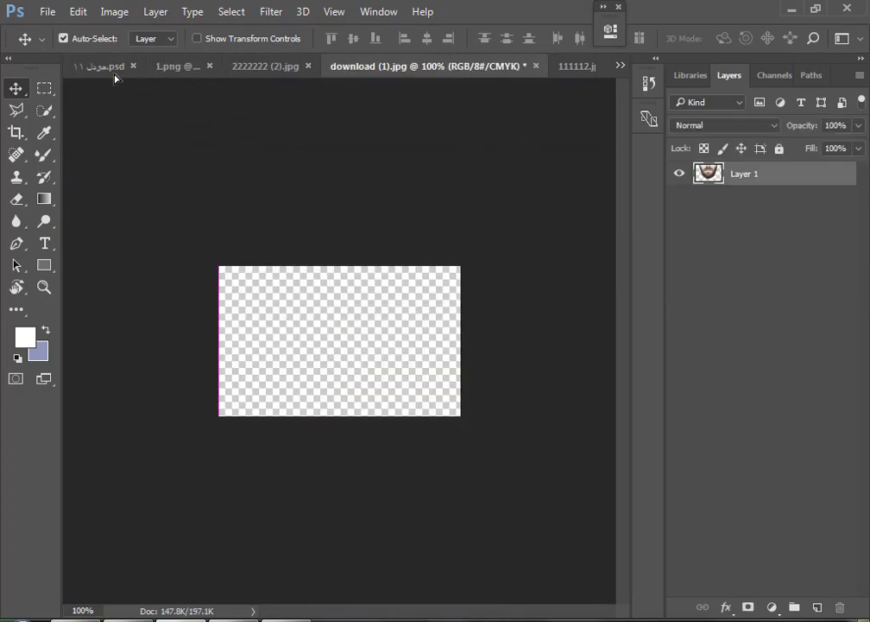
pyautogui.click(480, 330)
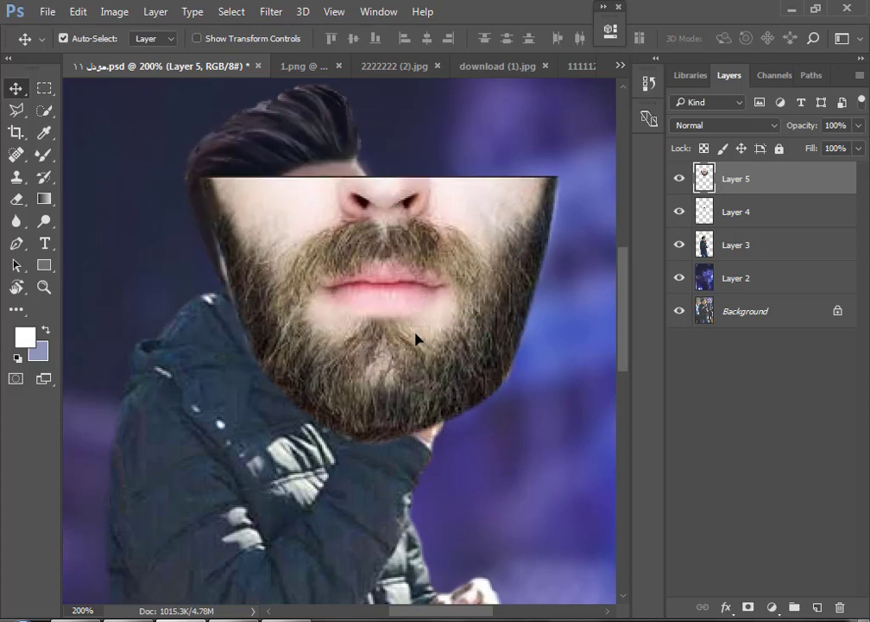
# Align the beard over the chin at reduced opacity, restore 100%, and erase its nose and upper edge
pyautogui.moveTo(801, 130); pyautogui.dragTo(755, 141)
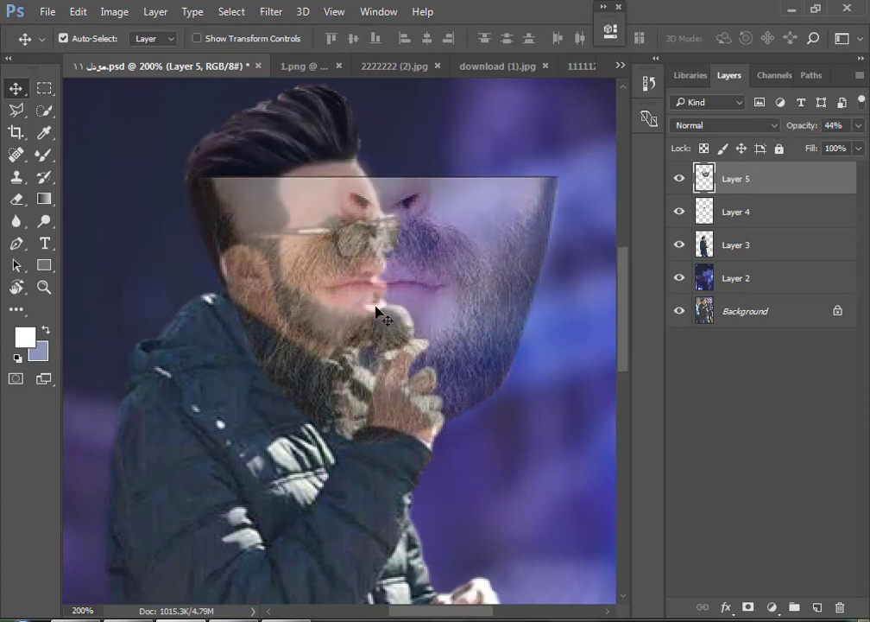
pyautogui.moveTo(377, 311); pyautogui.dragTo(403, 320)
pyautogui.moveTo(847, 128); pyautogui.dragTo(851, 127)
pyautogui.write('100')
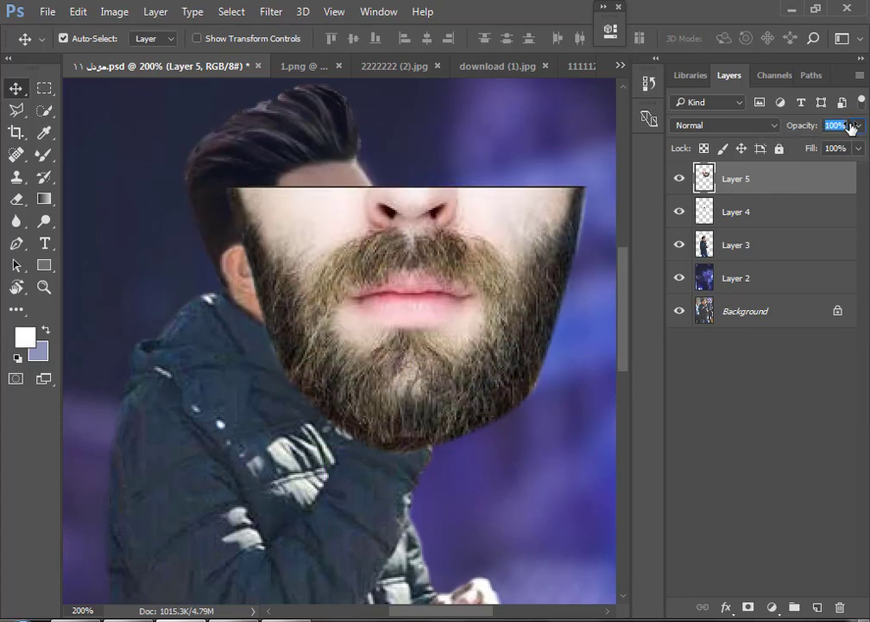
pyautogui.press('e')
pyautogui.moveTo(350, 200)
pyautogui.mouseDown()
pyautogui.moveTo(358, 178)
pyautogui.moveTo(472, 188)
pyautogui.moveTo(490, 235)
pyautogui.moveTo(406, 199)
pyautogui.moveTo(250, 203)
pyautogui.moveTo(274, 180)
pyautogui.moveTo(278, 204)
pyautogui.moveTo(350, 291)
pyautogui.moveTo(476, 253)
pyautogui.moveTo(373, 321)
pyautogui.moveTo(553, 196)
pyautogui.moveTo(466, 306)
pyautogui.mouseUp()
# Erase the new beard where it covers the microphone, hand and temple
pyautogui.hotkey('ctrl', 'z')
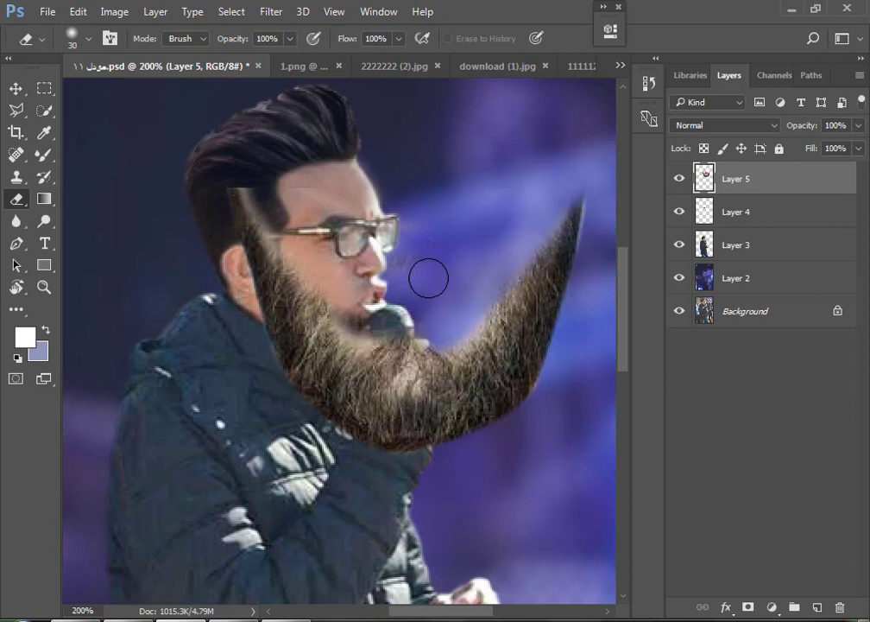
pyautogui.moveTo(368, 326)
pyautogui.mouseDown()
pyautogui.moveTo(418, 320)
pyautogui.moveTo(401, 345)
pyautogui.mouseUp()
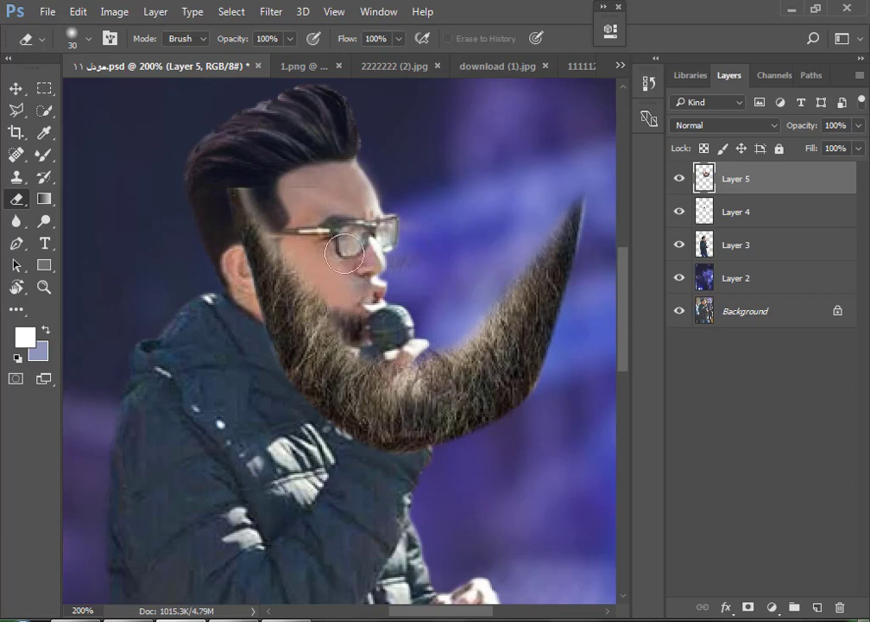
pyautogui.moveTo(269, 204); pyautogui.dragTo(253, 182)
# Set the eraser size to 40 and shift the beard slightly lower on the face
pyautogui.click(16, 88)
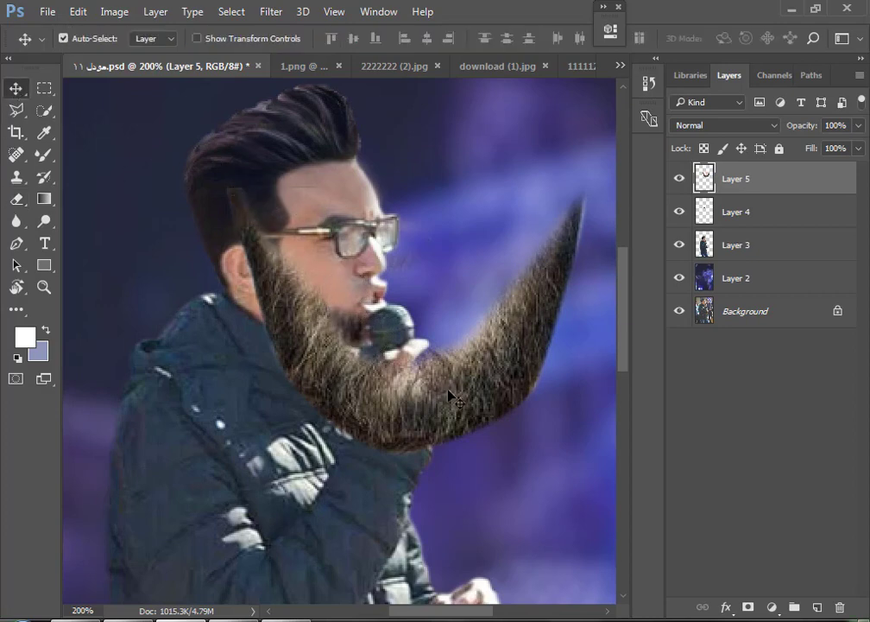
pyautogui.hotkey('ctrl', '+')
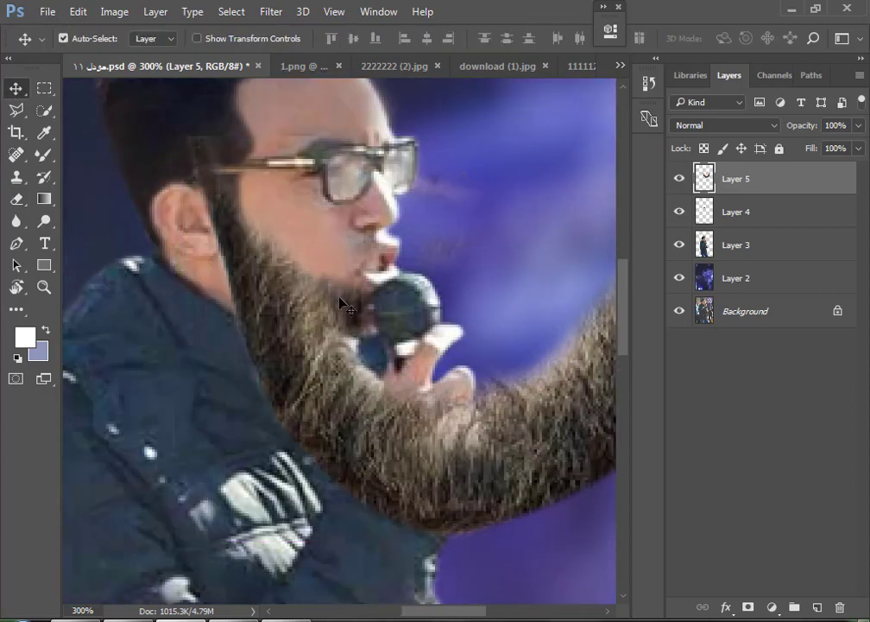
pyautogui.hotkey('ctrl', '-')
pyautogui.press('e')
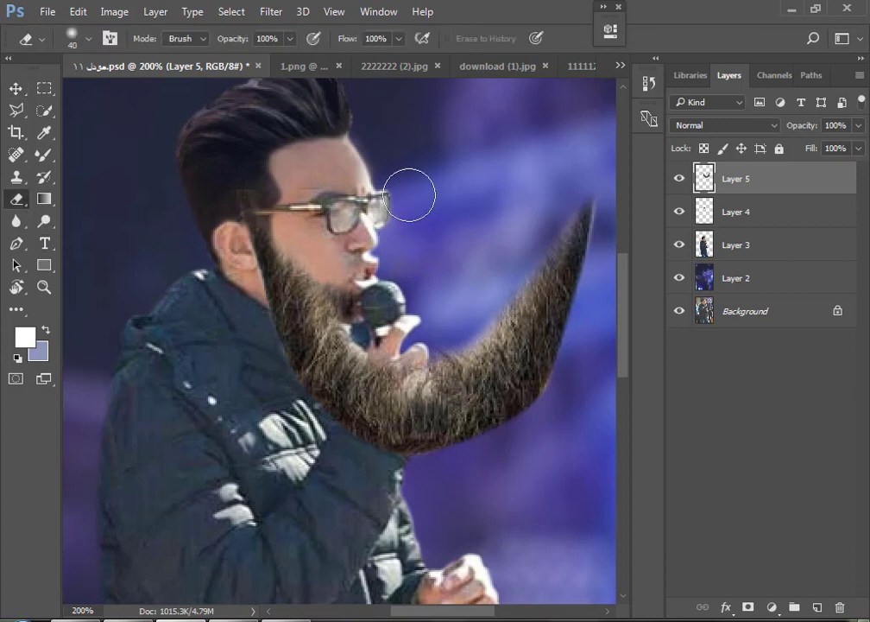
pyautogui.press(']')
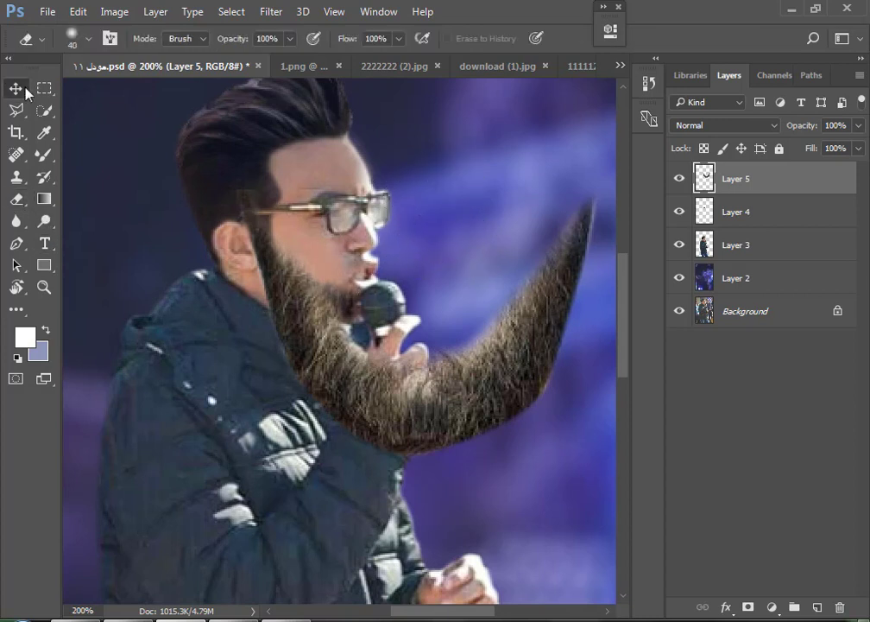
pyautogui.click(15, 88)
pyautogui.moveTo(359, 406); pyautogui.dragTo(359, 437)
pyautogui.click(17, 200)
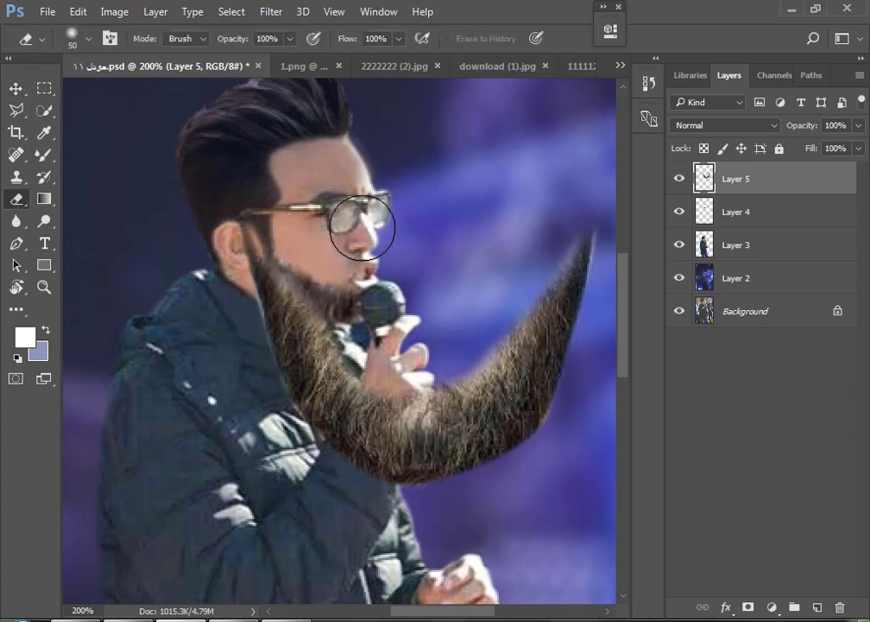
pyautogui.click(16, 88)
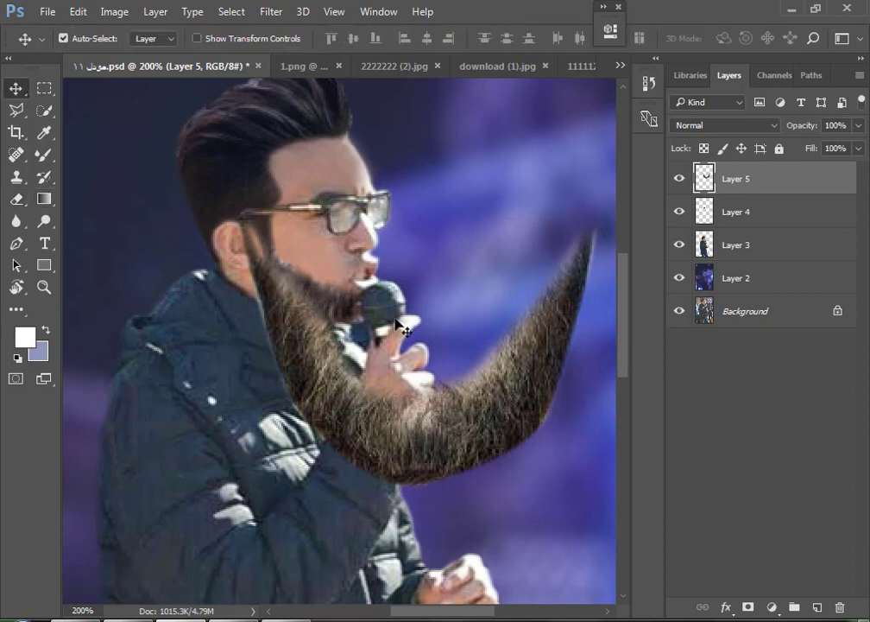
# Scale the Layer 5 beard to about 64%, rotate it about -20°, and move it onto the jaw
pyautogui.hotkey('ctrl', 't')
pyautogui.moveTo(315, 41); pyautogui.dragTo(285, 39)
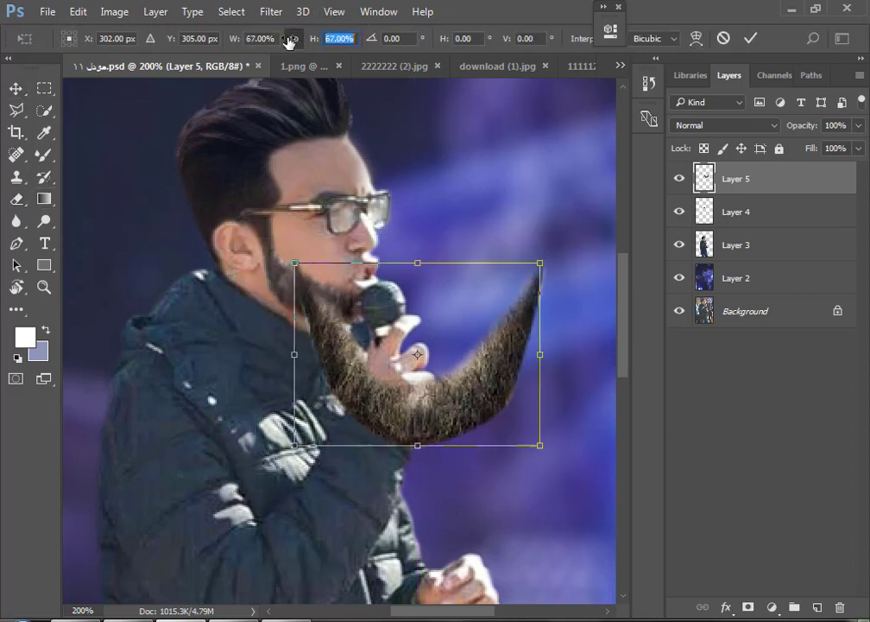
pyautogui.scroll(1, 492, 340)
pyautogui.moveTo(574, 298); pyautogui.dragTo(565, 226)
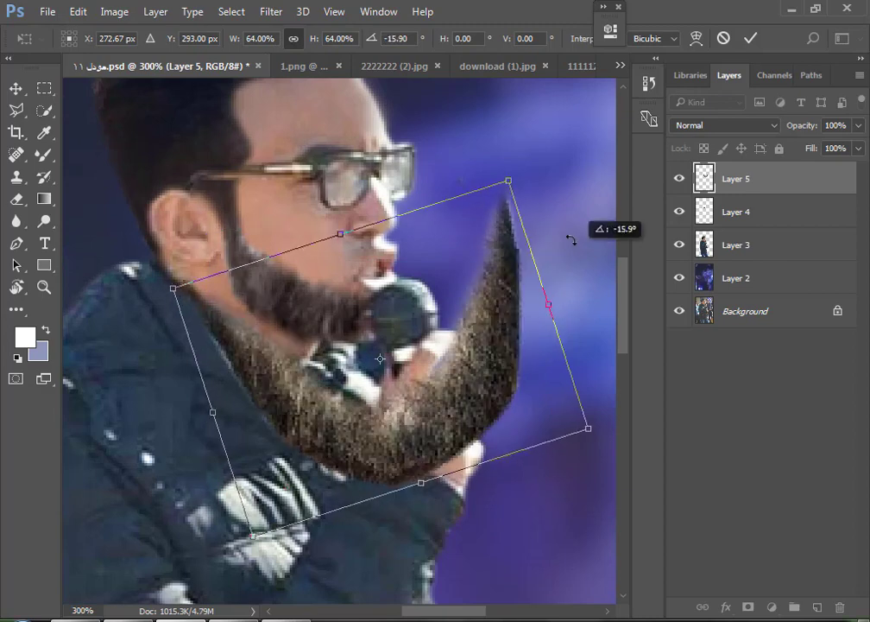
pyautogui.moveTo(297, 399)
pyautogui.mouseDown()
pyautogui.moveTo(294, 287)
pyautogui.moveTo(271, 285)
pyautogui.mouseUp()
pyautogui.scroll(1, 281, 291)
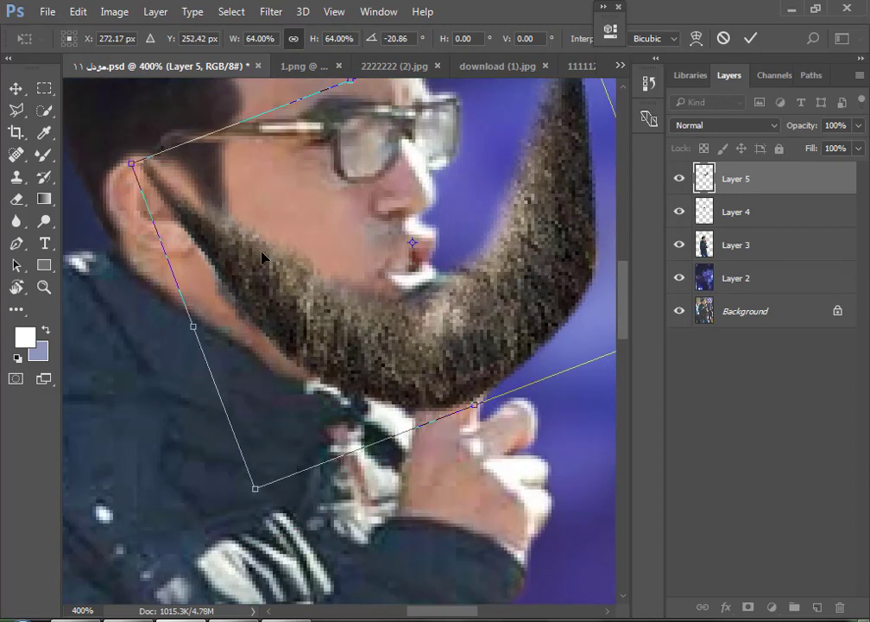
pyautogui.scroll(-1, 267, 235)
# Warp the beard so its corner pulls in and its inner curve bulges around the chin
pyautogui.rightClick(281, 195)
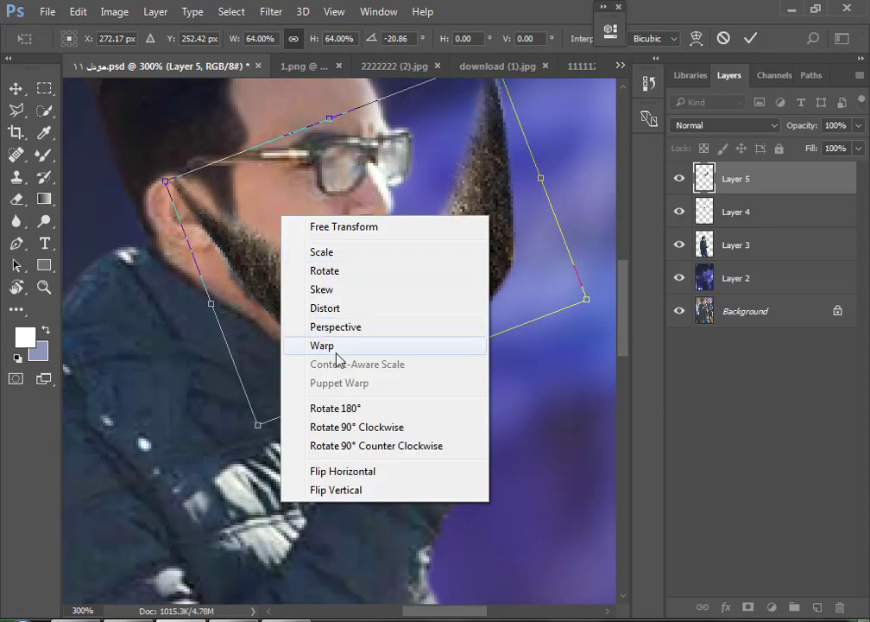
pyautogui.click(335, 347)
pyautogui.moveTo(166, 181); pyautogui.dragTo(202, 202)
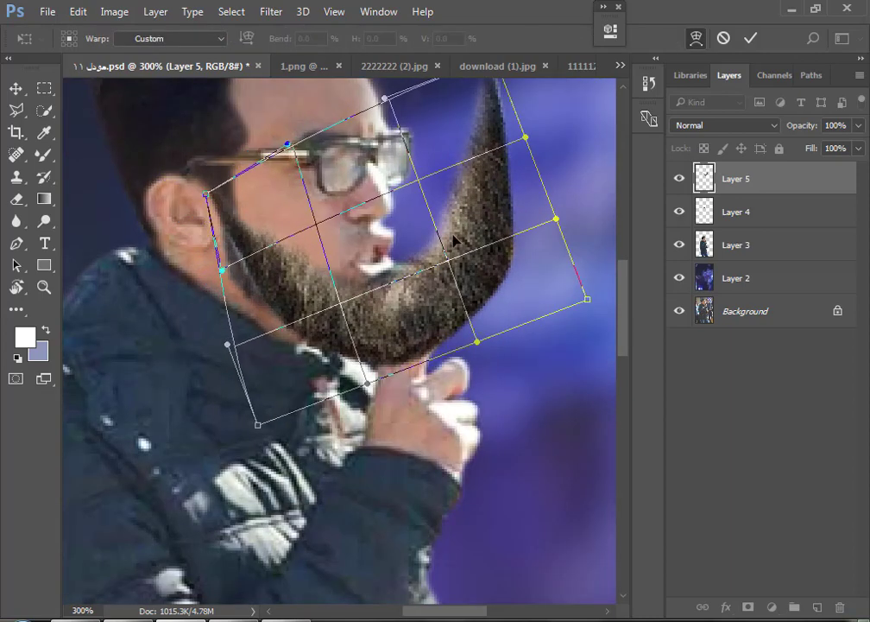
pyautogui.moveTo(457, 228); pyautogui.dragTo(501, 252)
pyautogui.press('Return')
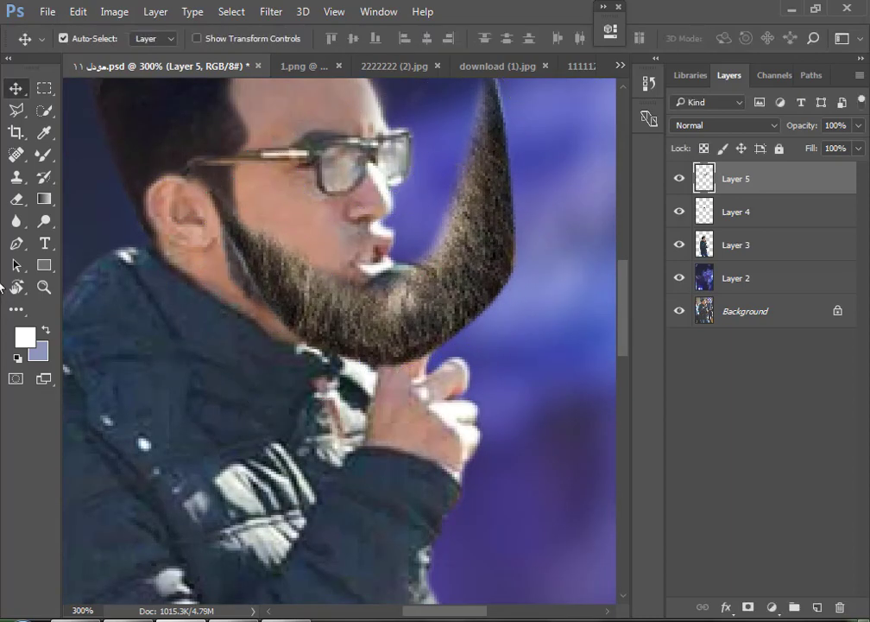
# Erase the beard's upswept top tip and nudge the layer into place
pyautogui.click(16, 199)
pyautogui.moveTo(529, 156)
pyautogui.mouseDown()
pyautogui.moveTo(510, 125)
pyautogui.moveTo(538, 334)
pyautogui.moveTo(486, 245)
pyautogui.moveTo(539, 358)
pyautogui.moveTo(472, 423)
pyautogui.mouseUp()
pyautogui.scroll(2, 511, 125)
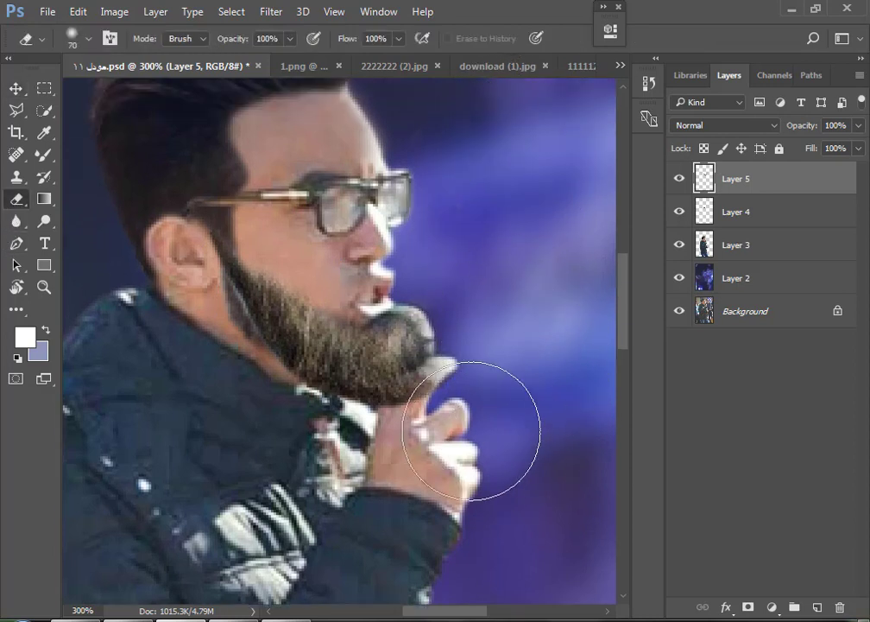
pyautogui.click(16, 89)
pyautogui.moveTo(255, 285)
pyautogui.mouseDown()
pyautogui.moveTo(304, 352)
pyautogui.moveTo(292, 350)
pyautogui.mouseUp()
# Warp the beard's edges and middle to follow the jawline up toward the sideburn
pyautogui.hotkey('ctrl', 't')
pyautogui.rightClick(320, 293)
pyautogui.click(369, 428)
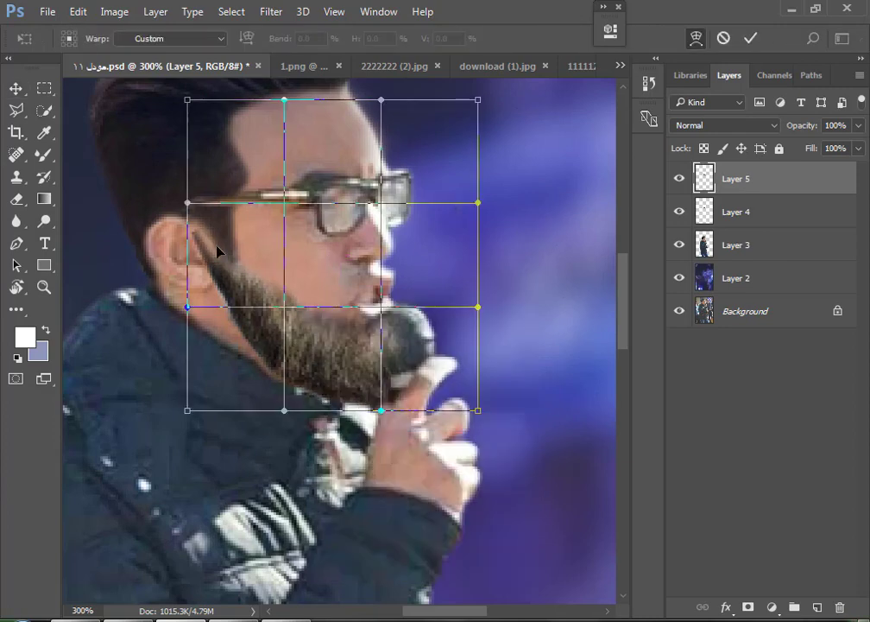
pyautogui.moveTo(188, 306); pyautogui.dragTo(201, 309)
pyautogui.moveTo(188, 204); pyautogui.dragTo(235, 210)
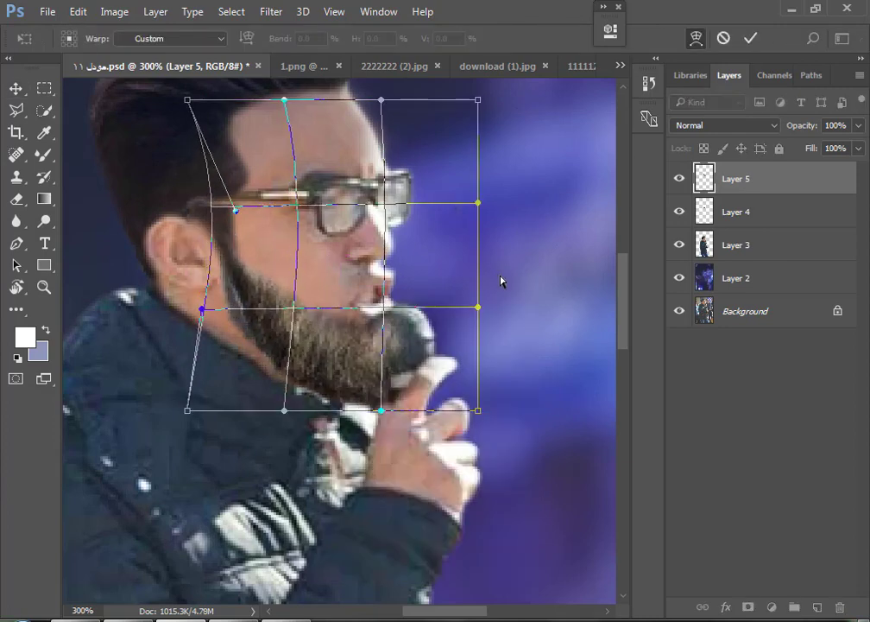
pyautogui.moveTo(283, 299); pyautogui.dragTo(278, 283)
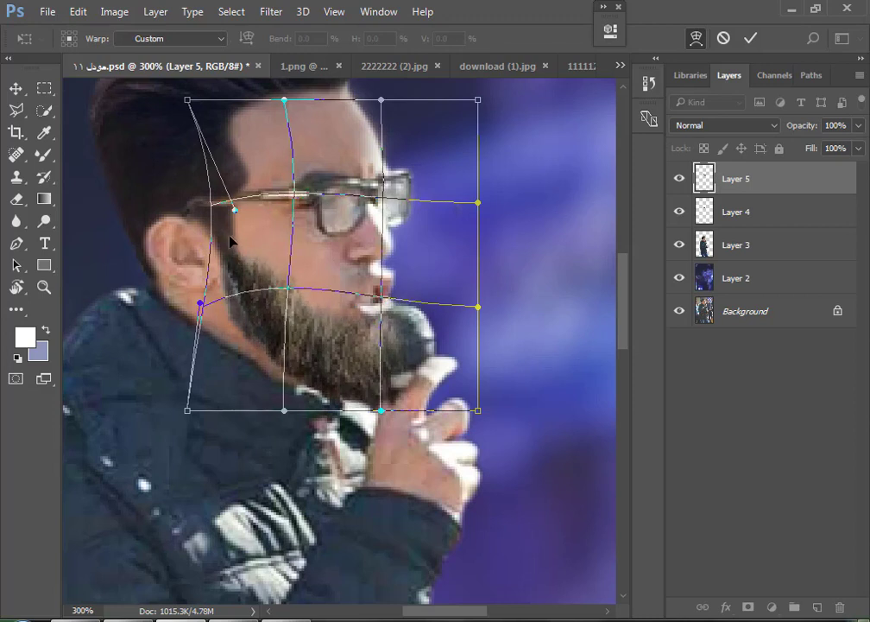
pyautogui.moveTo(241, 316); pyautogui.dragTo(227, 311)
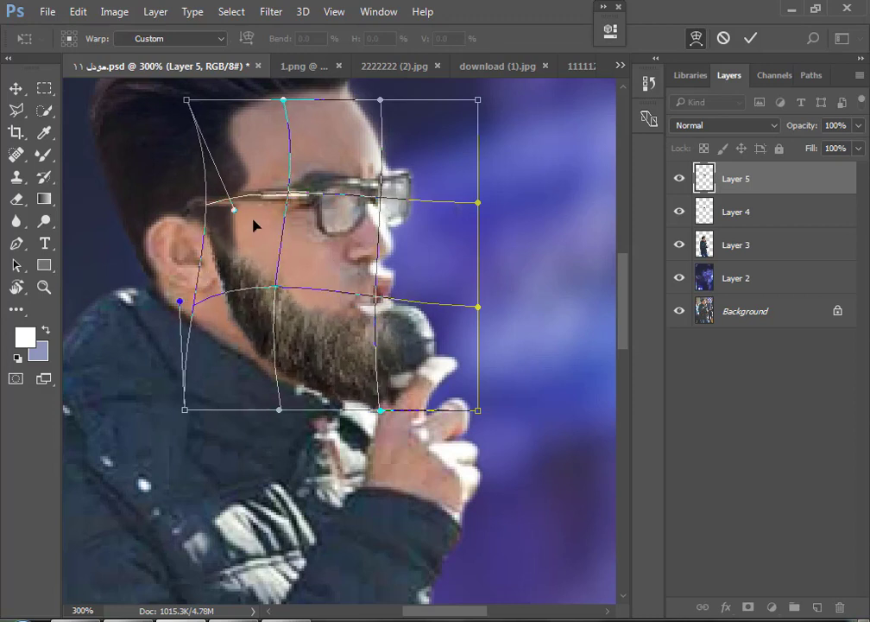
pyautogui.moveTo(186, 100); pyautogui.dragTo(252, 83)
pyautogui.moveTo(335, 327); pyautogui.dragTo(331, 324)
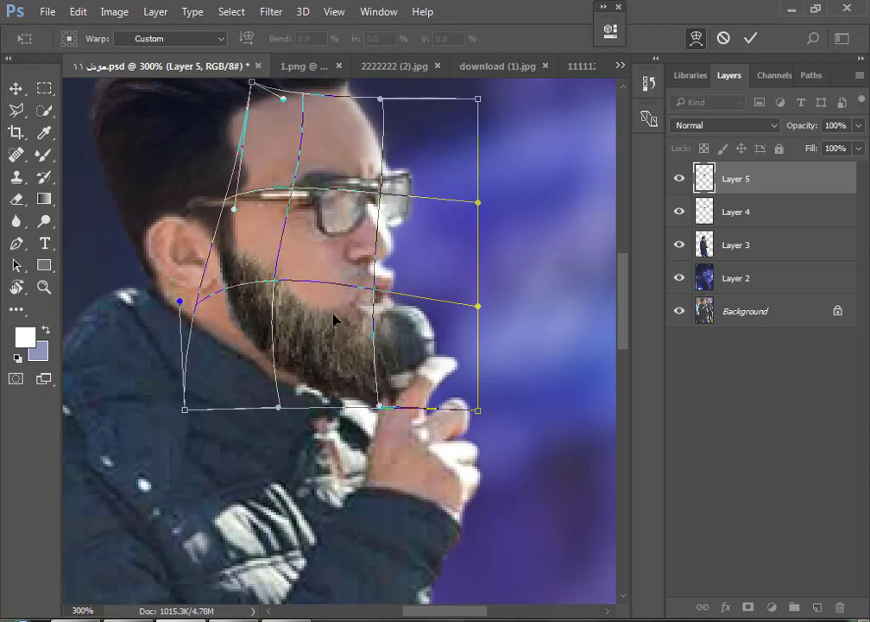
pyautogui.press('Return')
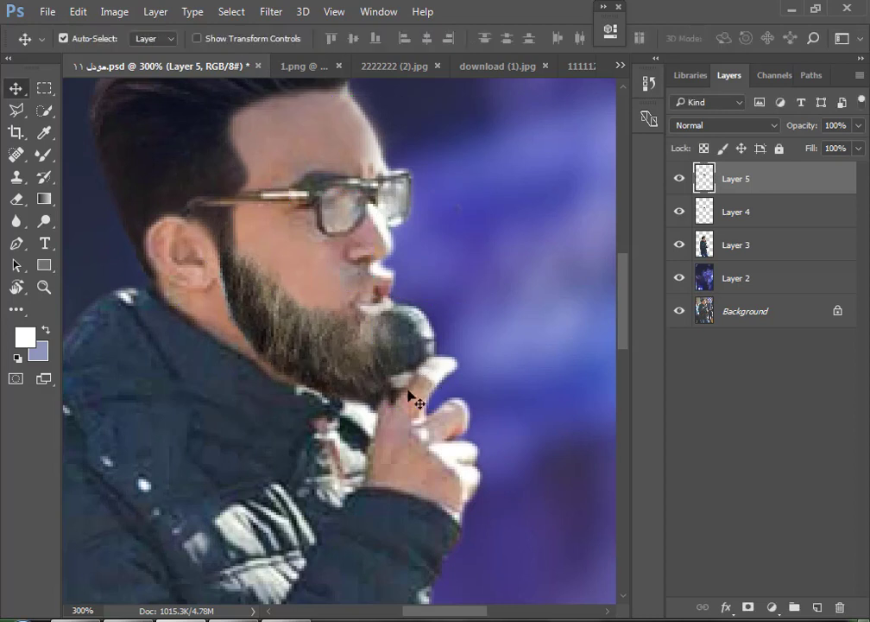
# Erase pinkish beard patches on the jacket collar with a smaller brush
pyautogui.click(15, 198)
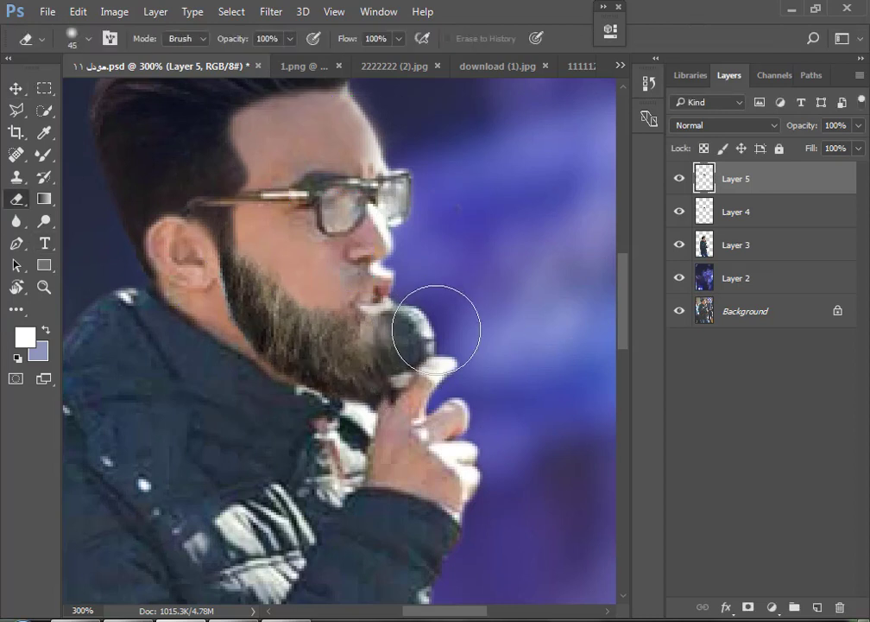
pyautogui.press('[')
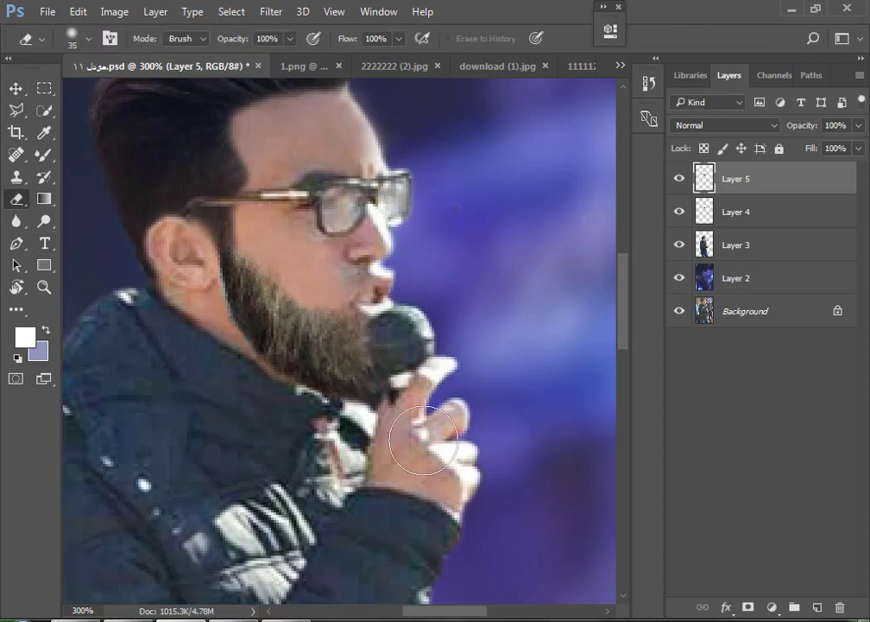
pyautogui.click(311, 429)
pyautogui.click(16, 88)
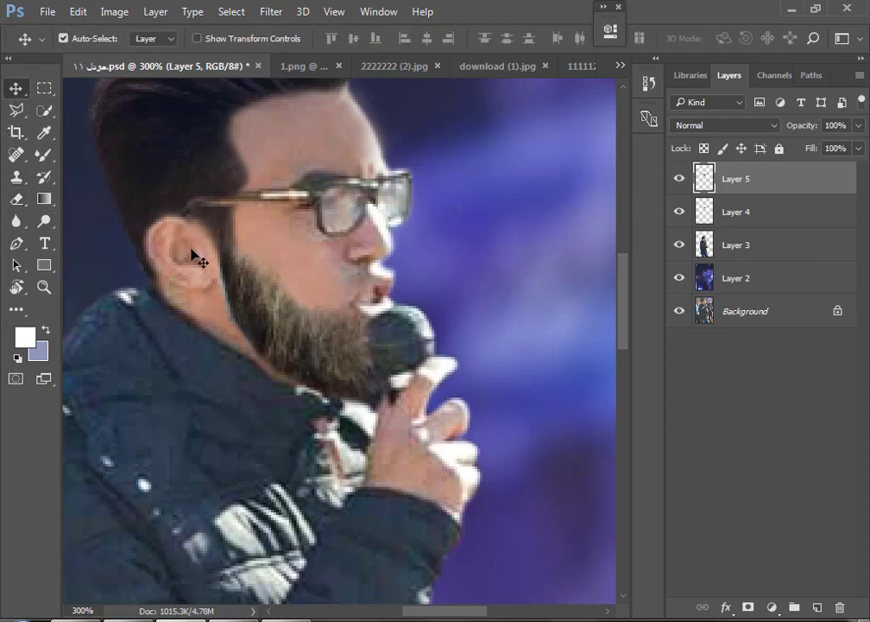
pyautogui.scroll(-4, 334, 344)
pyautogui.scroll(2, 331, 356)
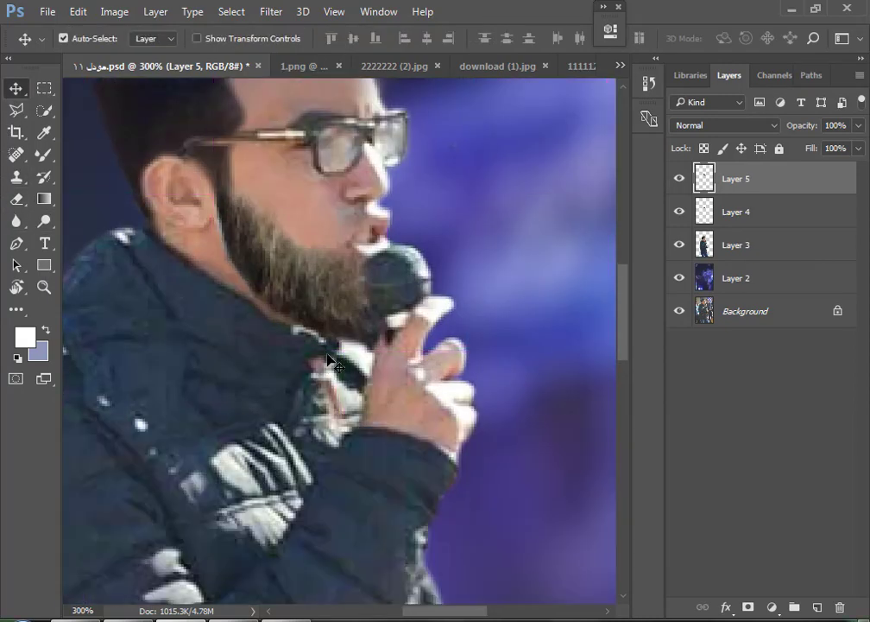
# Warp the beard's bottom edge near the hand
pyautogui.hotkey('ctrl', 't')
pyautogui.rightClick(318, 269)
pyautogui.click(359, 397)
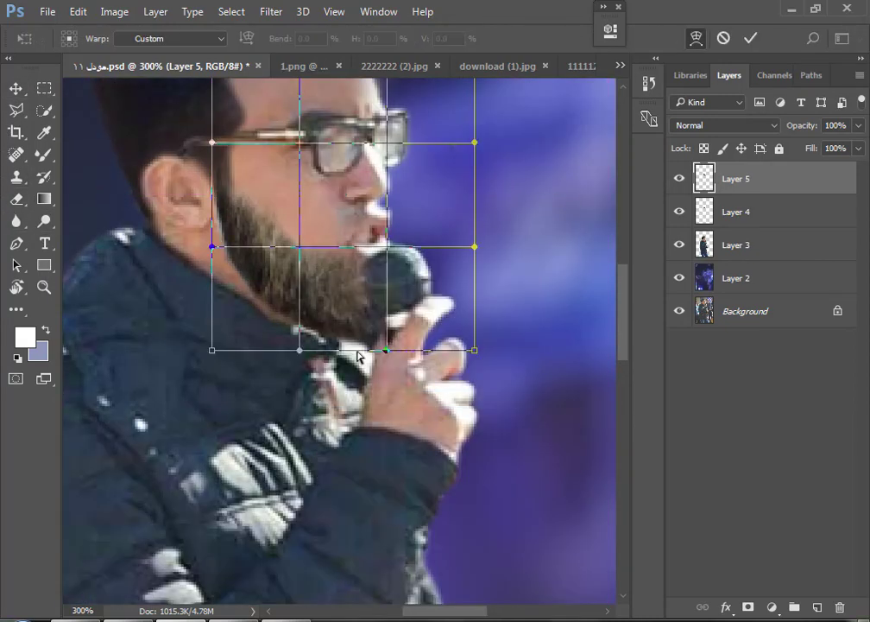
pyautogui.moveTo(356, 358); pyautogui.dragTo(363, 364)
pyautogui.press('Return')
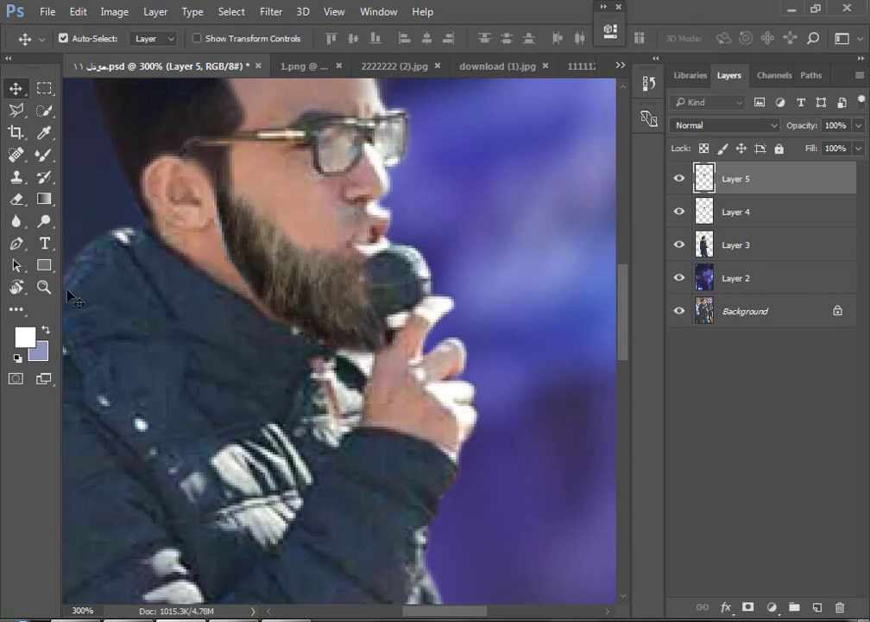
# Erase the dark patch near the hand, then soften edges with a smaller, lower-opacity eraser
pyautogui.click(16, 199)
pyautogui.moveTo(351, 383); pyautogui.dragTo(335, 379)
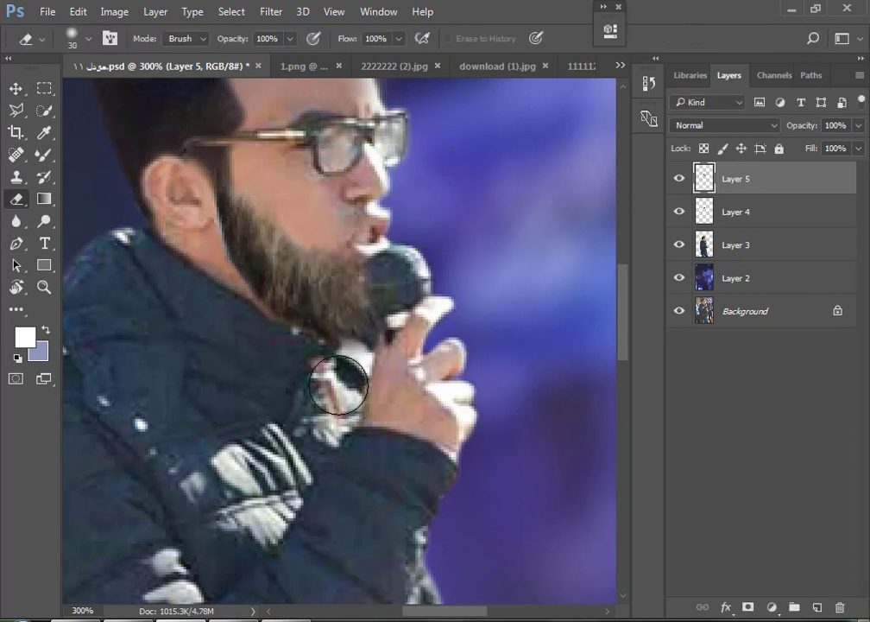
pyautogui.press('[')
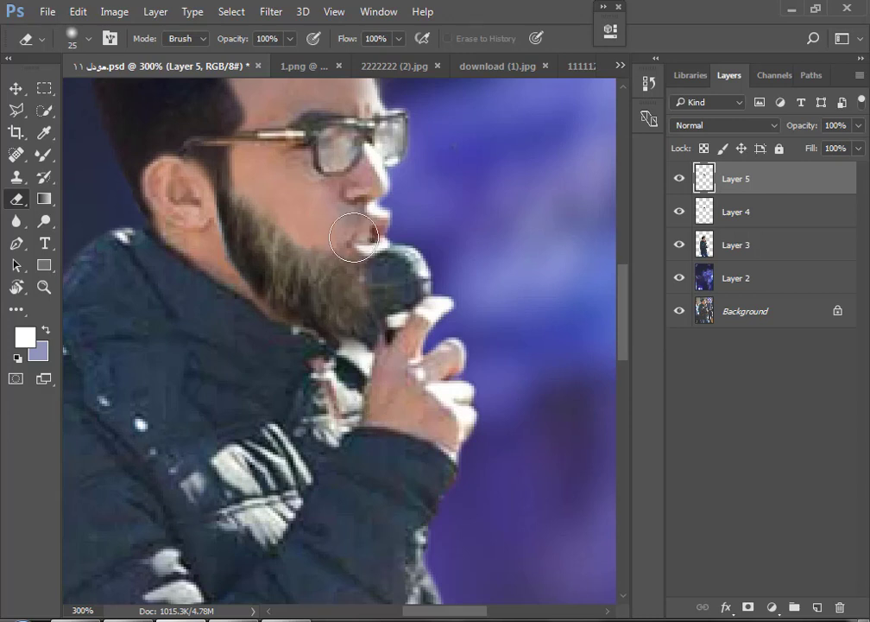
pyautogui.scroll(1, 238, 227)
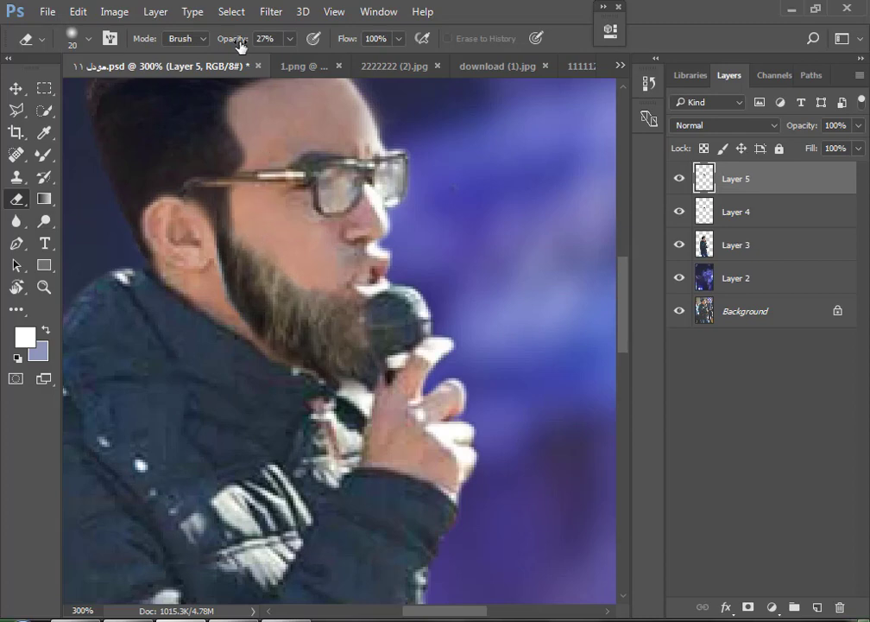
pyautogui.moveTo(241, 45); pyautogui.dragTo(187, 38)
pyautogui.scroll(-2, 375, 289)
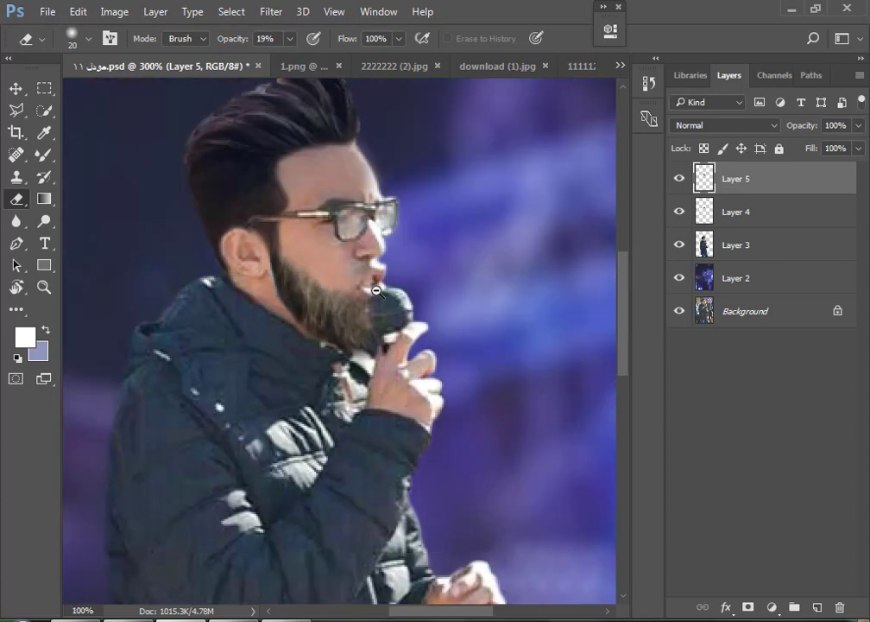
pyautogui.scroll(2, 411, 313)
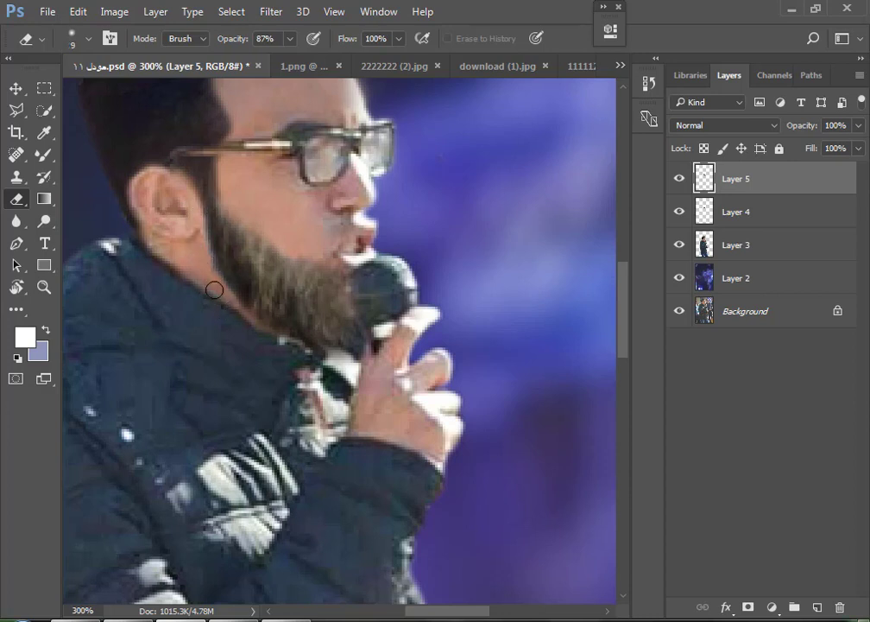
# Compare Layers 4 and 5 and zoom out and back in to check the face
pyautogui.hotkey('alt', '[')
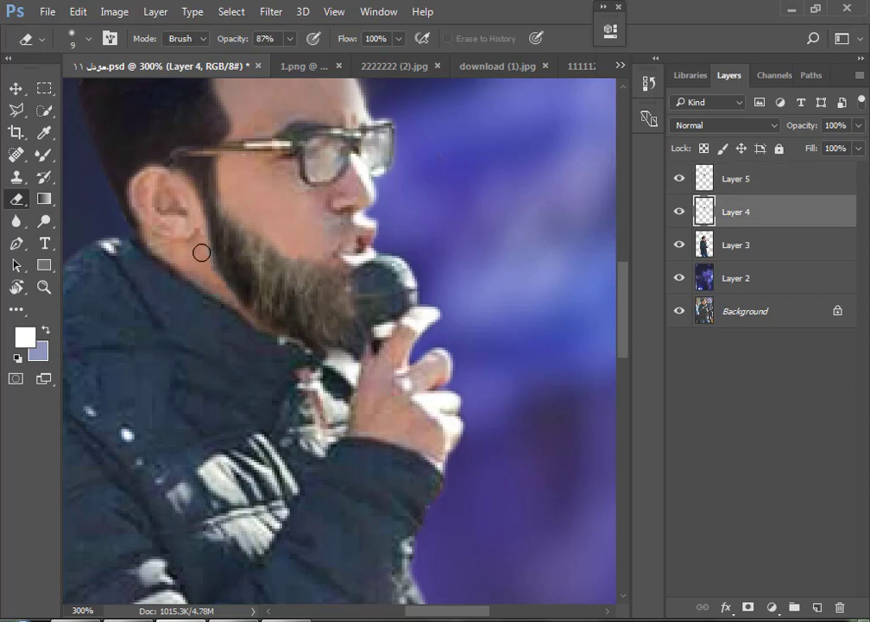
pyautogui.click(763, 190)
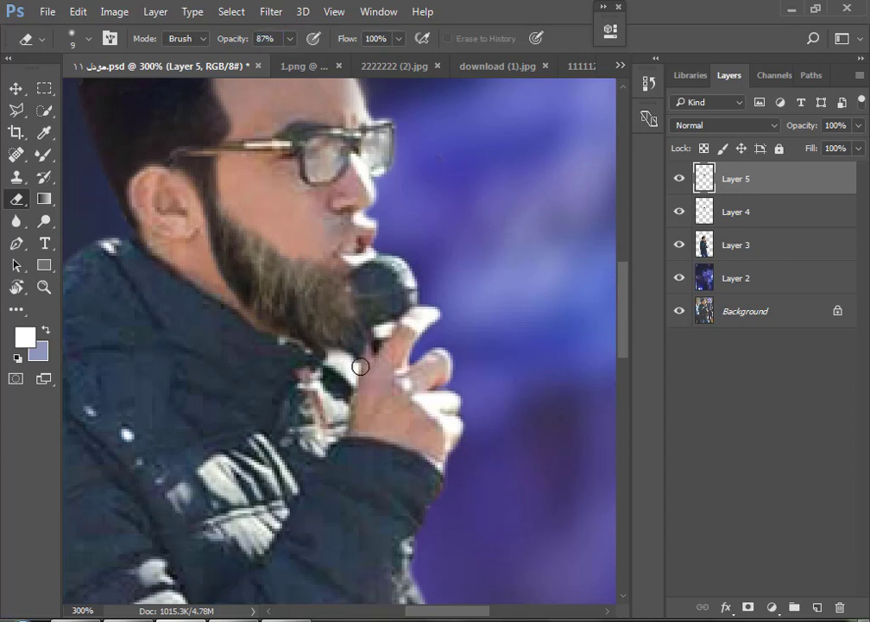
pyautogui.hotkey('ctrl', '-')
pyautogui.hotkey('ctrl', '-')
pyautogui.hotkey('ctrl', '-')
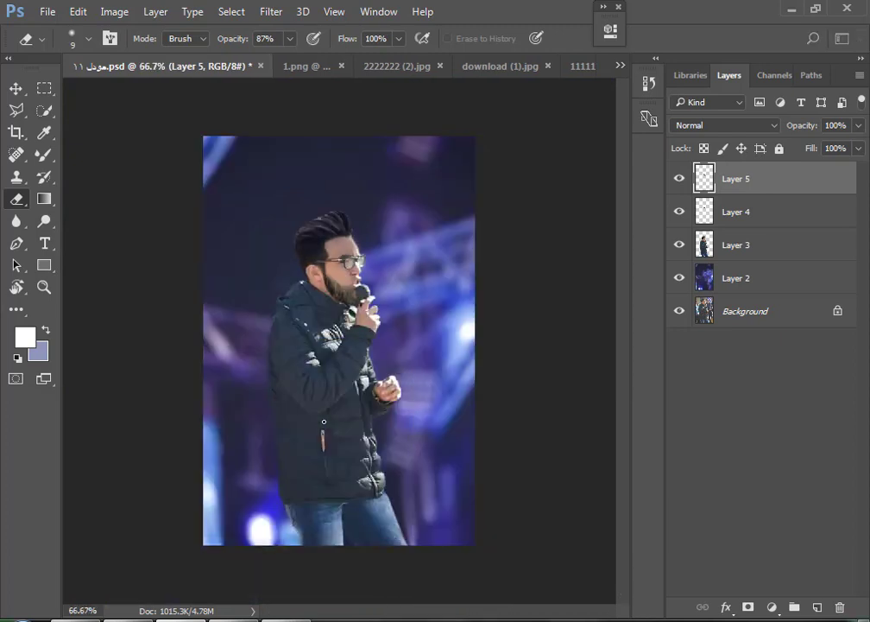
pyautogui.moveTo(297, 202); pyautogui.dragTo(431, 376)
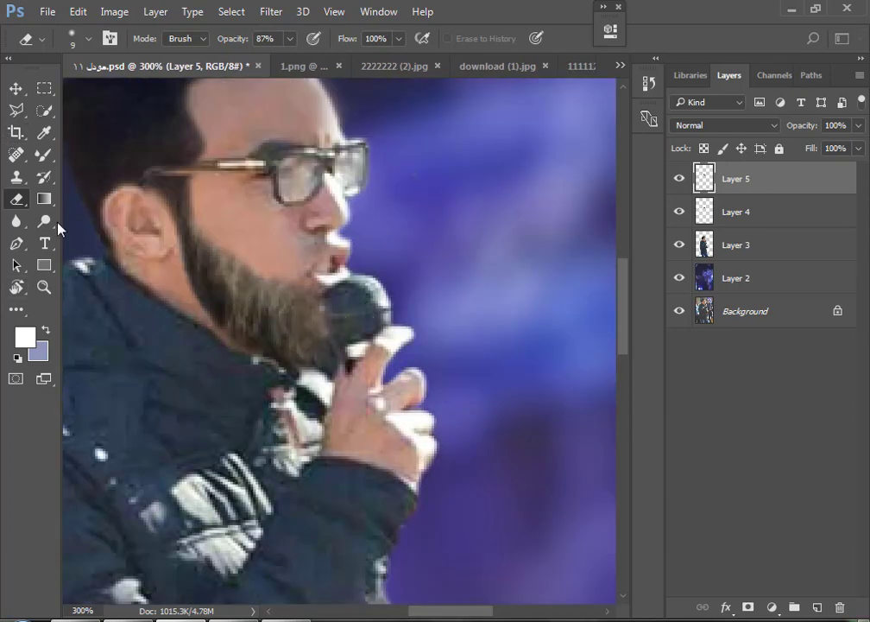
pyautogui.press('s')
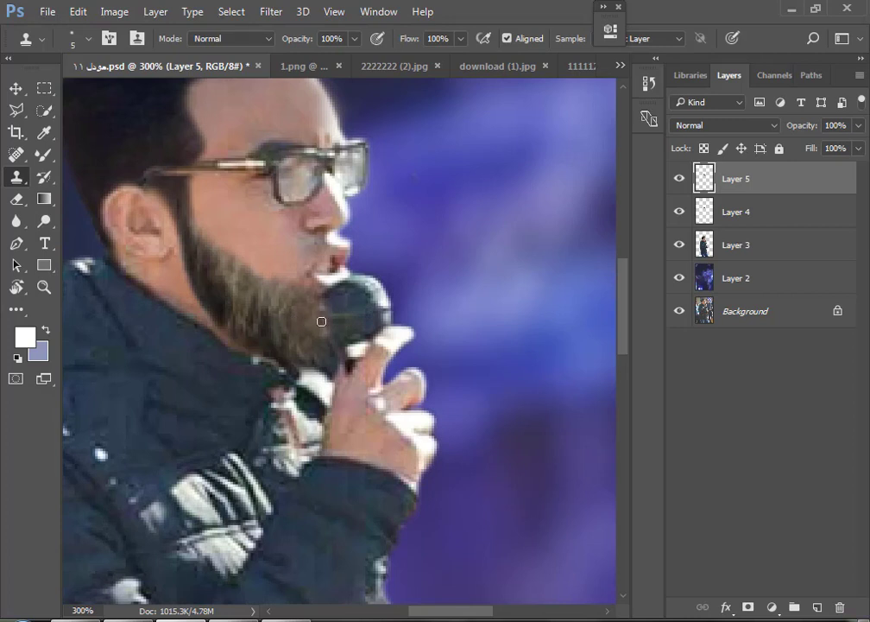
pyautogui.scroll(-2, 291, 337)
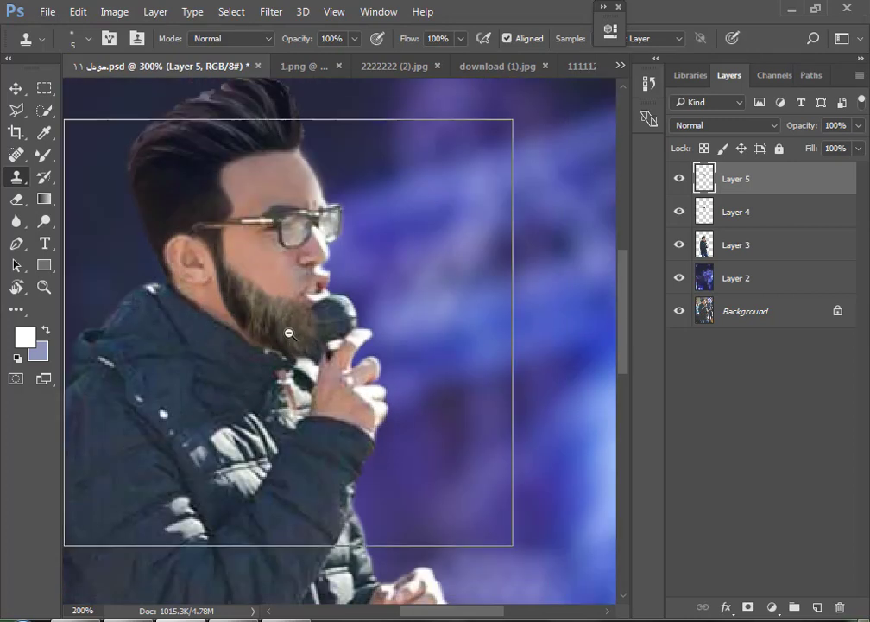
pyautogui.scroll(-1, 294, 332)
pyautogui.scroll(-1, 345, 302)
pyautogui.scroll(1, 359, 277)
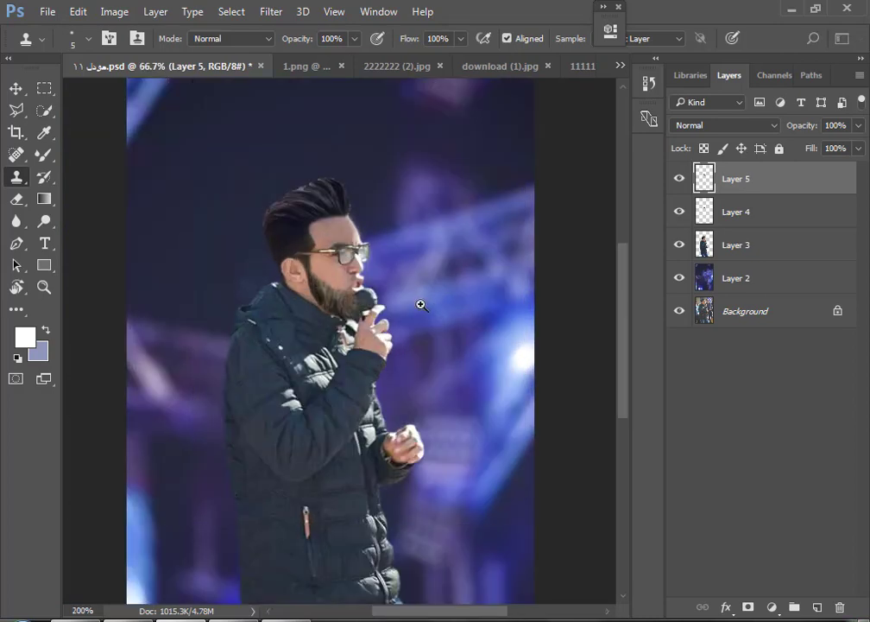
pyautogui.scroll(2, 420, 301)
pyautogui.scroll(1, 420, 302)
pyautogui.click(16, 88)
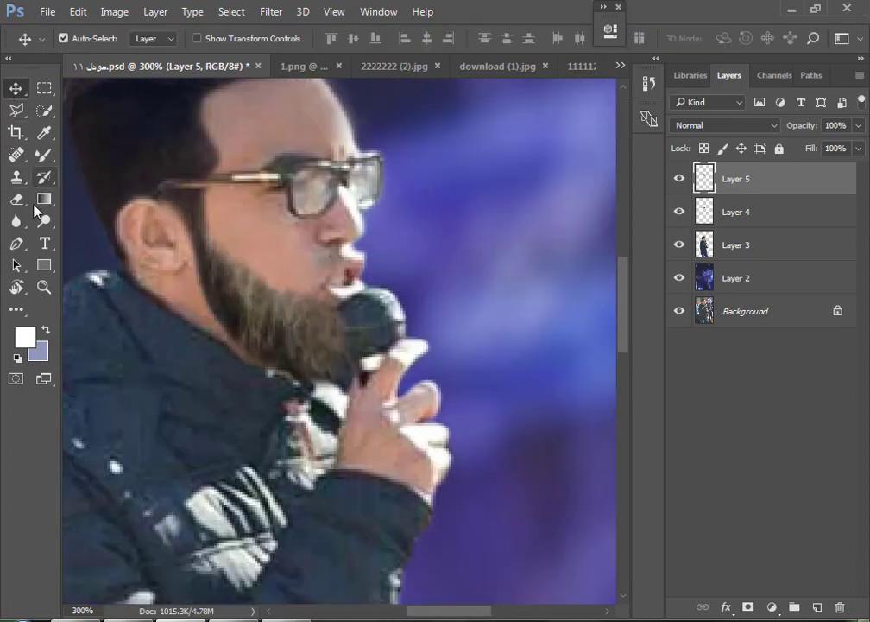
pyautogui.click(16, 199)
pyautogui.click(834, 125)
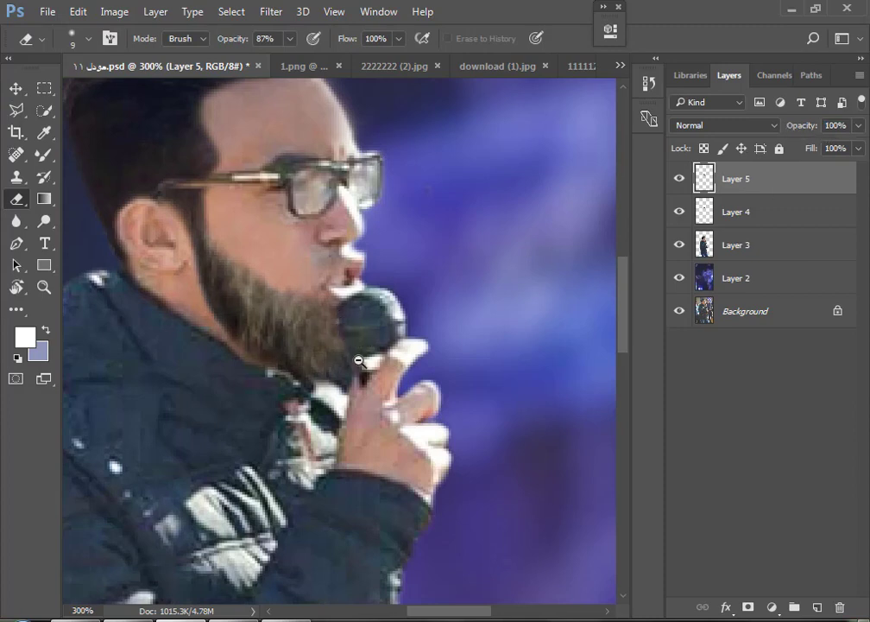
pyautogui.scroll(-1, 358, 361)
pyautogui.scroll(-1, 358, 361)
pyautogui.scroll(-1, 351, 299)
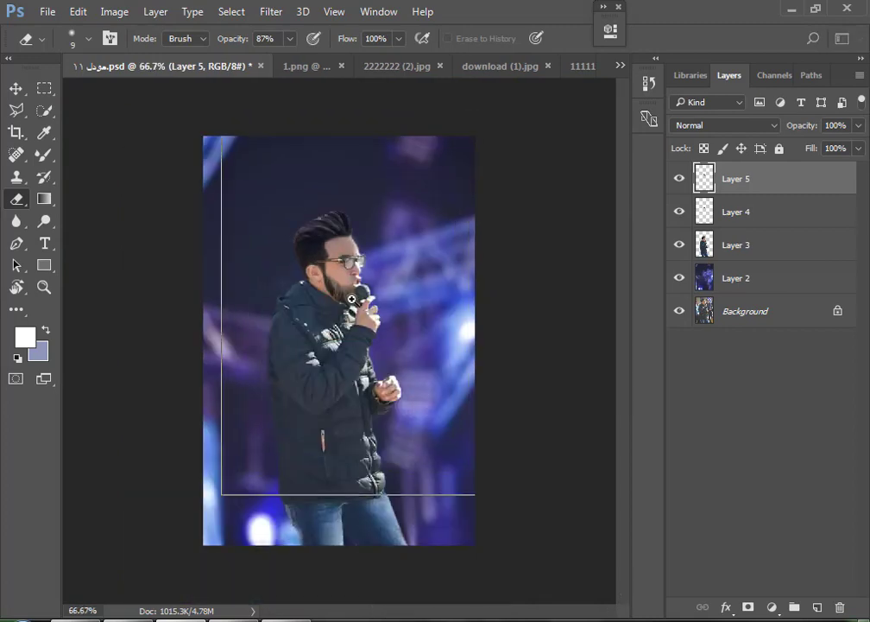
pyautogui.scroll(2, 351, 298)
pyautogui.scroll(1, 363, 302)
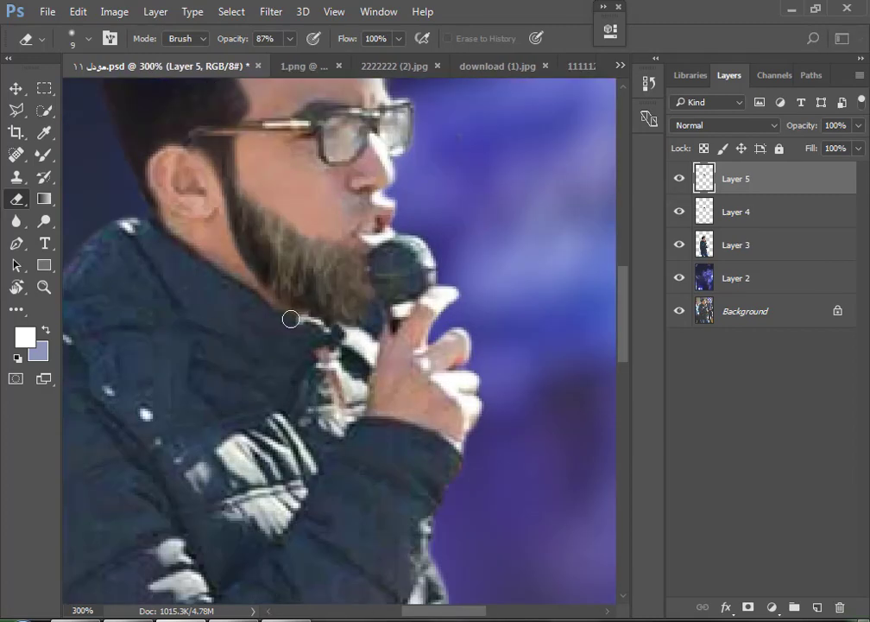
pyautogui.scroll(-2, 328, 360)
pyautogui.keyDown('alt'); pyautogui.click(328, 360); pyautogui.keyUp('alt')
pyautogui.click(451, 257)
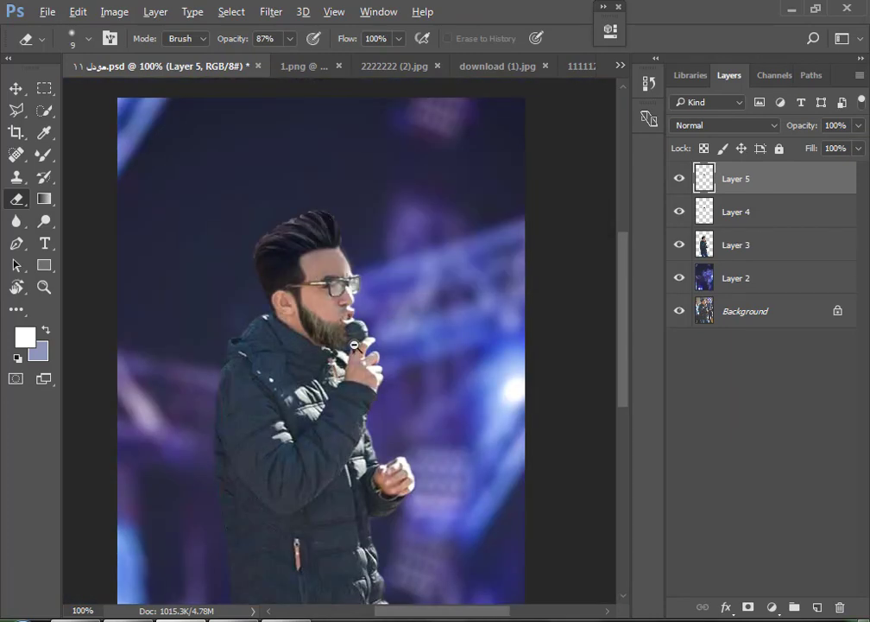
pyautogui.scroll(-1, 354, 345)
pyautogui.scroll(1, 332, 281)
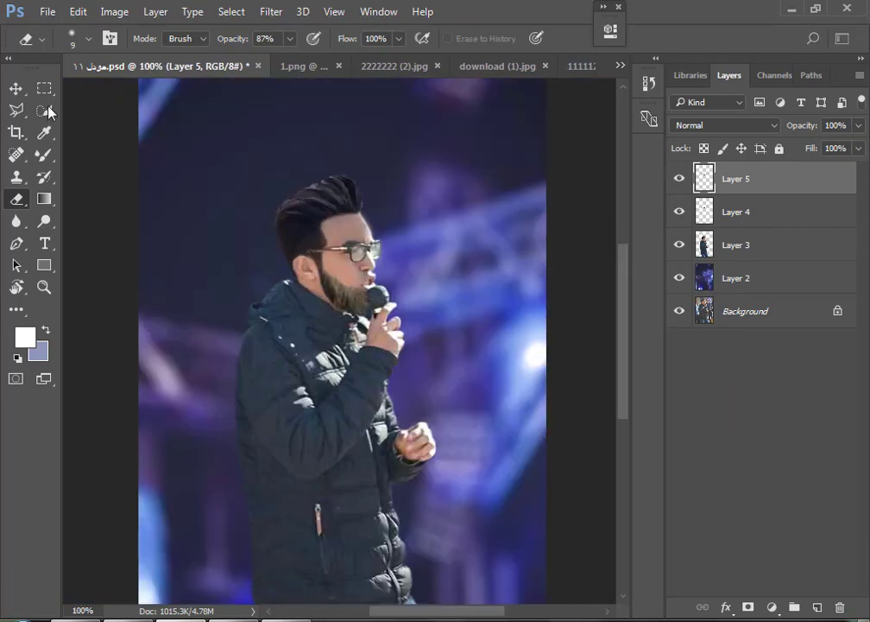
pyautogui.press('v')
pyautogui.scroll(1, 340, 266)
pyautogui.scroll(-1, 350, 281)
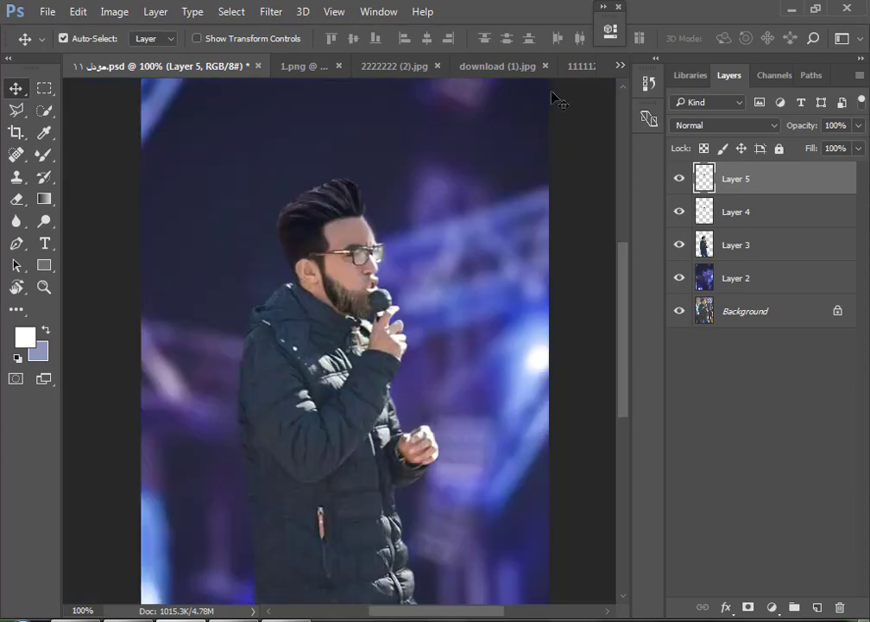
pyautogui.click(580, 65)
# Bring the grey fur texture into the photo as Layer 6 and rotate it to hang down
pyautogui.moveTo(295, 316)
pyautogui.mouseDown()
pyautogui.moveTo(134, 155)
pyautogui.moveTo(368, 297)
pyautogui.moveTo(373, 332)
pyautogui.mouseUp()
pyautogui.scroll(1, 361, 282)
pyautogui.hotkey('ctrl', 't')
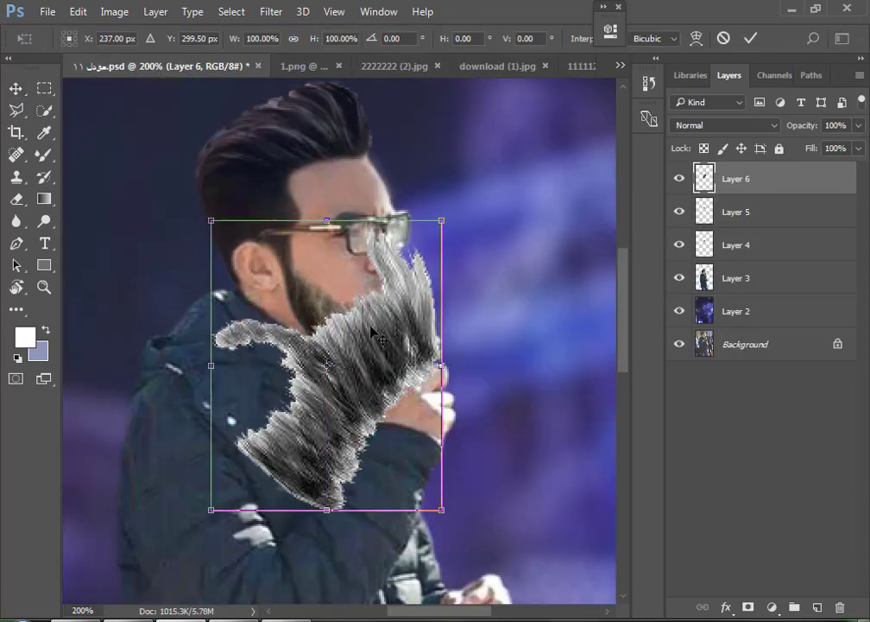
pyautogui.moveTo(535, 302); pyautogui.dragTo(242, 147)
pyautogui.press('Return')
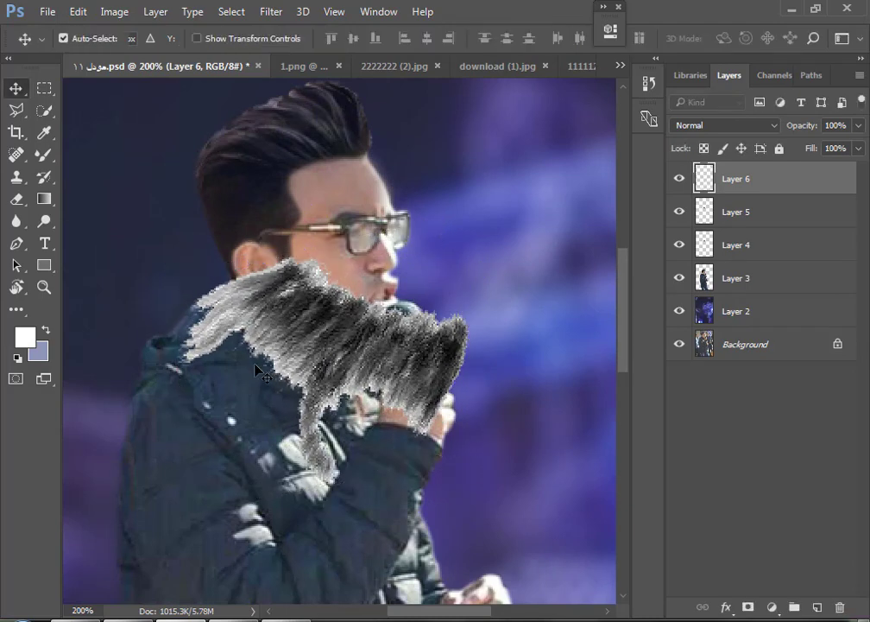
# Erase the fur's left tip and the strands over the jacket, then reposition it
pyautogui.press('e')
pyautogui.moveTo(172, 264)
pyautogui.mouseDown()
pyautogui.moveTo(210, 352)
pyautogui.moveTo(195, 321)
pyautogui.mouseUp()
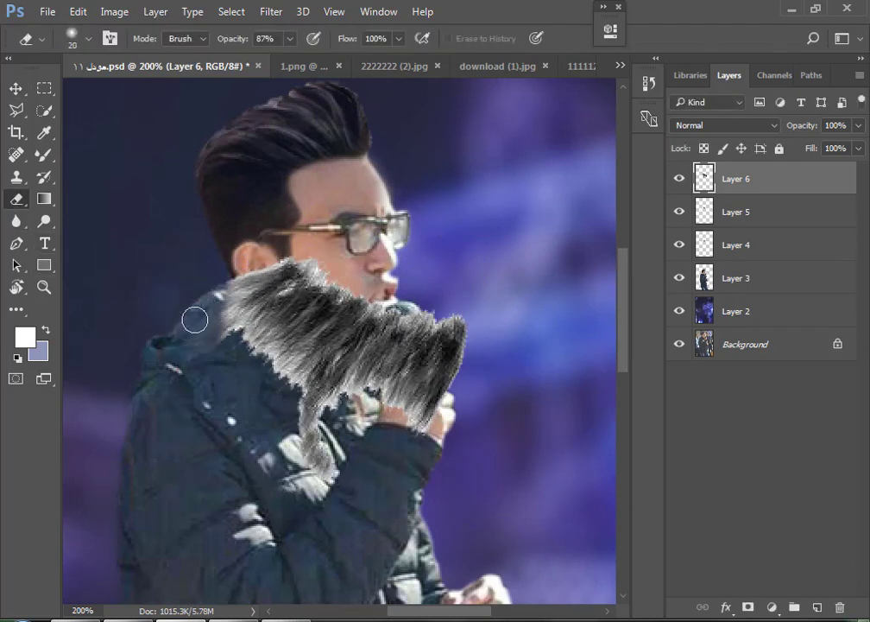
pyautogui.press(']')
pyautogui.moveTo(249, 418)
pyautogui.mouseDown()
pyautogui.moveTo(330, 436)
pyautogui.moveTo(292, 414)
pyautogui.mouseUp()
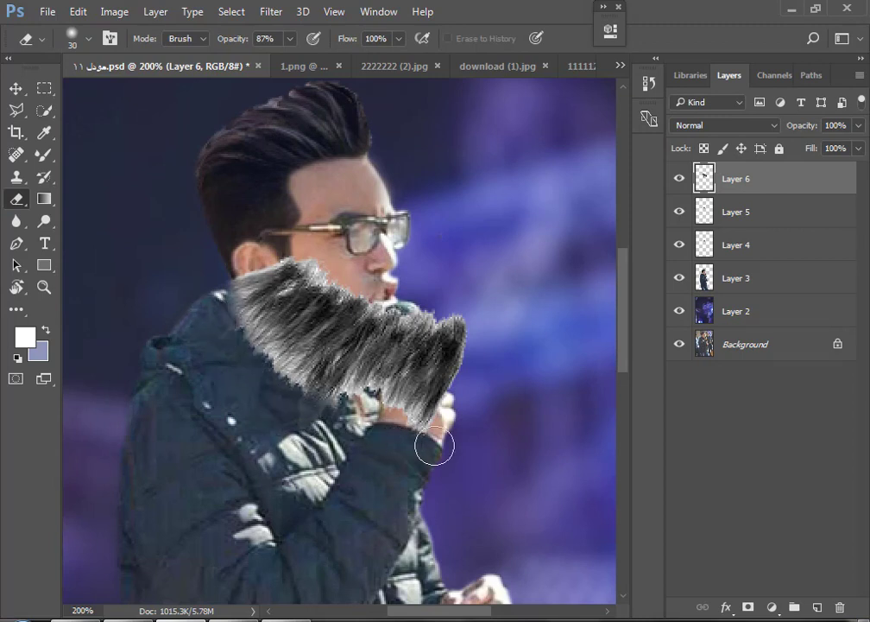
pyautogui.click(16, 88)
pyautogui.moveTo(235, 88); pyautogui.dragTo(237, 89)
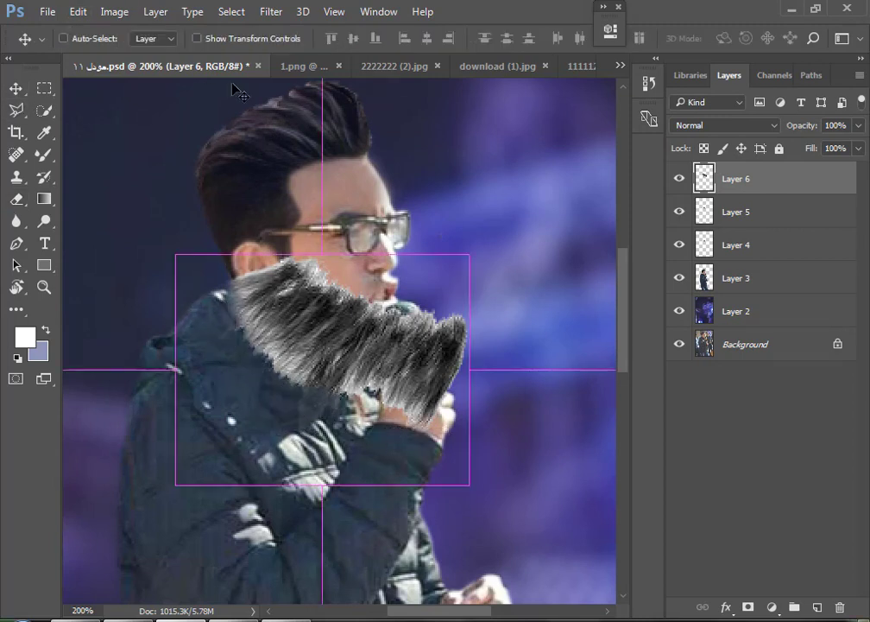
# Scale the fur beard to about 51% and move it onto the jaw
pyautogui.hotkey('ctrl', 't')
pyautogui.moveTo(230, 38); pyautogui.dragTo(194, 38)
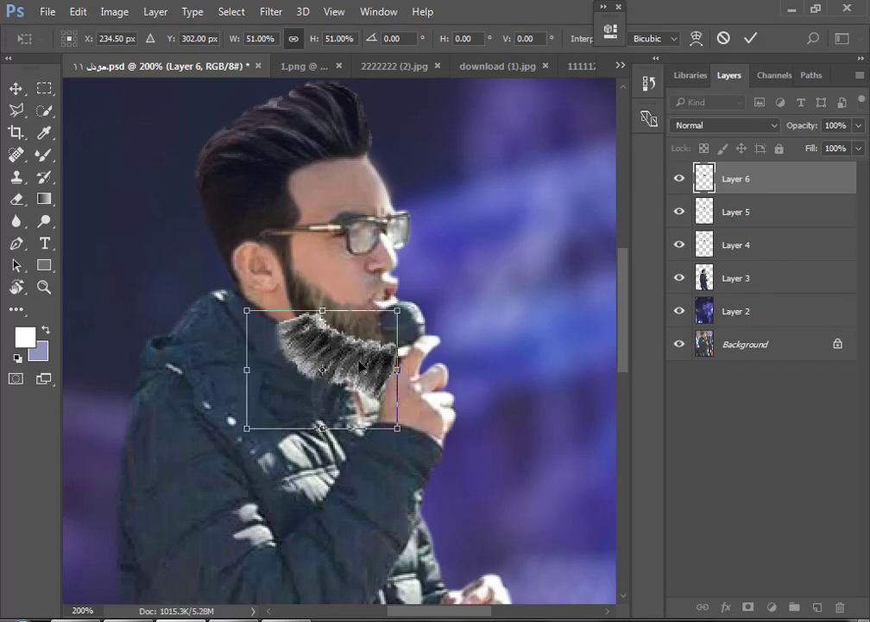
pyautogui.moveTo(361, 367); pyautogui.dragTo(353, 328)
pyautogui.moveTo(146, 123); pyautogui.dragTo(538, 490)
pyautogui.press('Return')
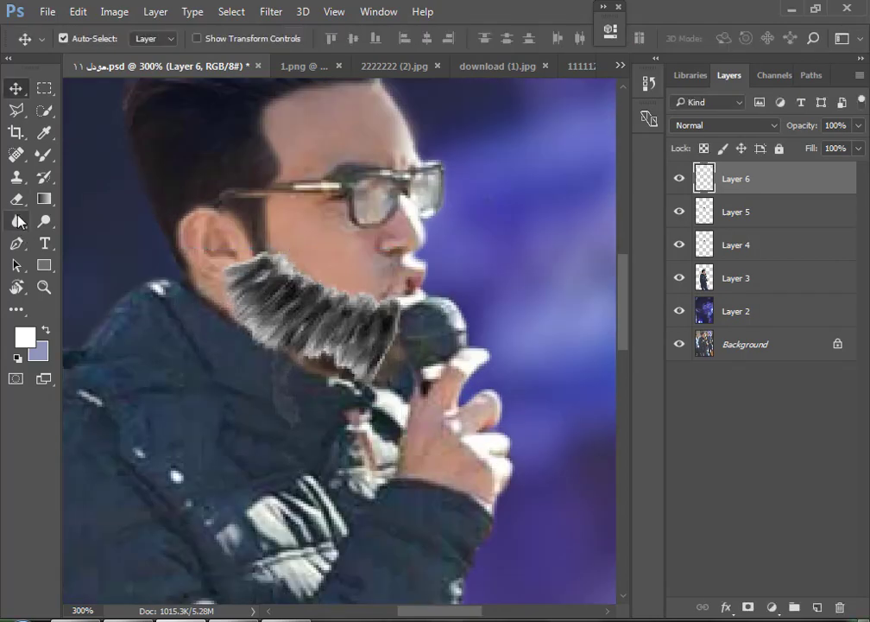
# Shift the beard down and right, rotating it about -14° below the lips
pyautogui.press('e')
pyautogui.press('v')
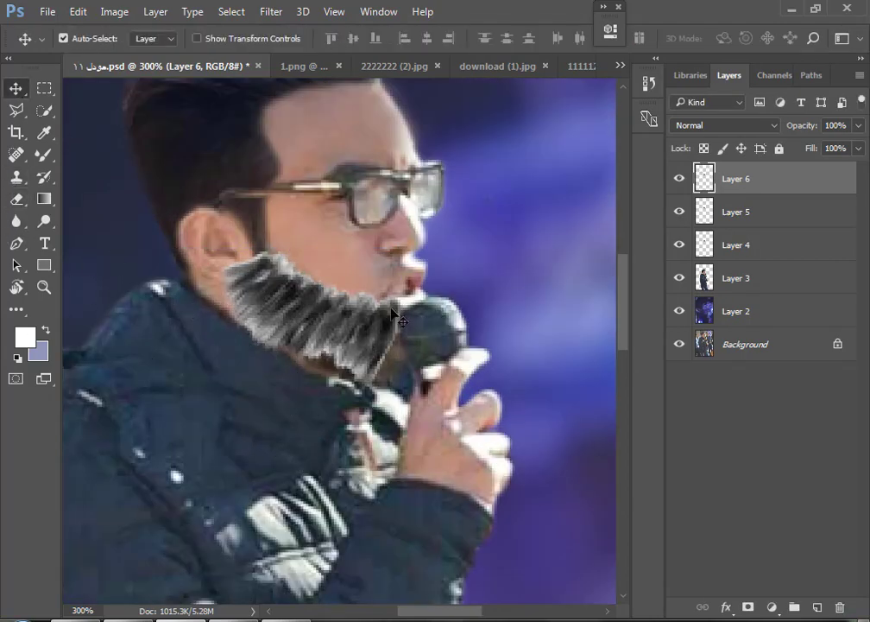
pyautogui.moveTo(320, 321); pyautogui.dragTo(341, 341)
pyautogui.hotkey('ctrl', 't')
pyautogui.moveTo(476, 305)
pyautogui.mouseDown()
pyautogui.moveTo(459, 268)
pyautogui.moveTo(476, 298)
pyautogui.mouseUp()
pyautogui.moveTo(328, 302)
pyautogui.mouseDown()
pyautogui.moveTo(331, 295)
pyautogui.moveTo(352, 357)
pyautogui.moveTo(341, 324)
pyautogui.mouseUp()
pyautogui.write('400')
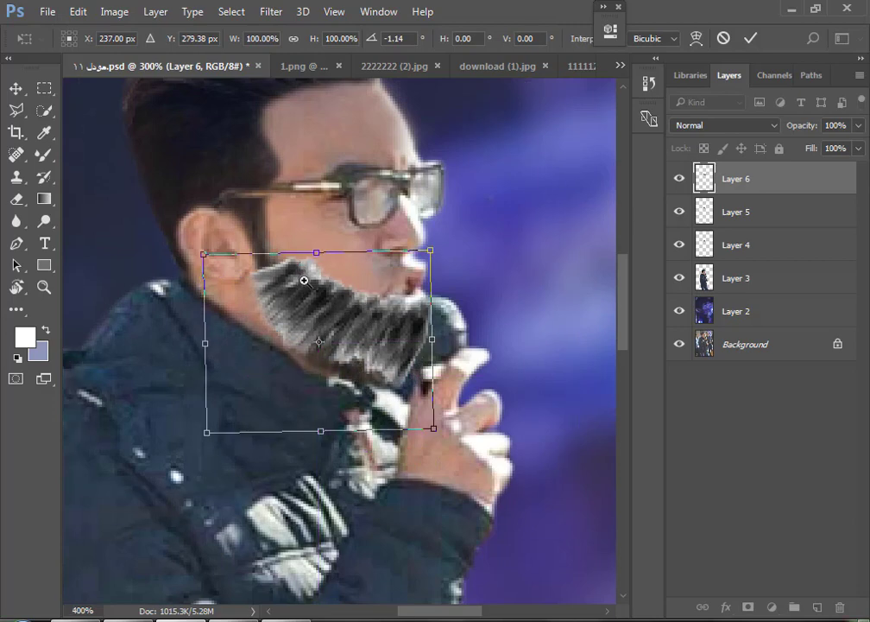
# Erase the beard's white bottom fringe and nudge it left along the jaw
pyautogui.press('Return')
pyautogui.scroll(1, 304, 281)
pyautogui.press('e')
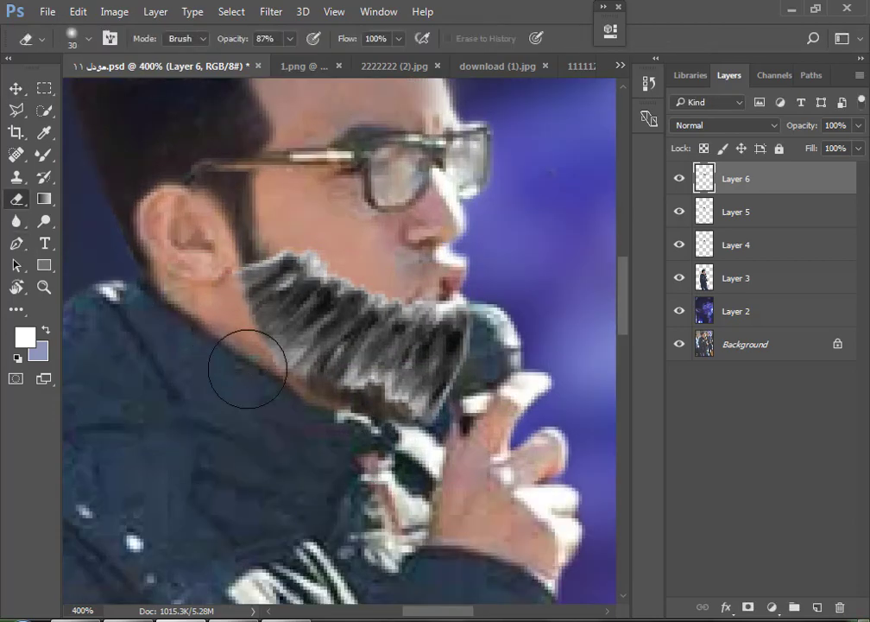
pyautogui.moveTo(247, 369)
pyautogui.mouseDown()
pyautogui.moveTo(408, 423)
pyautogui.moveTo(406, 448)
pyautogui.mouseUp()
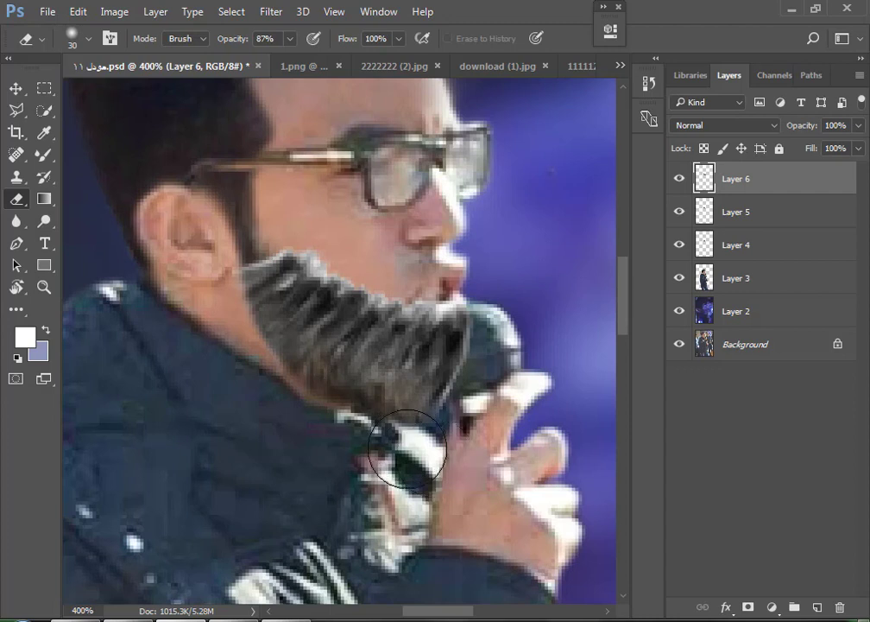
pyautogui.click(15, 88)
pyautogui.moveTo(354, 307)
pyautogui.mouseDown()
pyautogui.moveTo(319, 319)
pyautogui.moveTo(321, 287)
pyautogui.mouseUp()
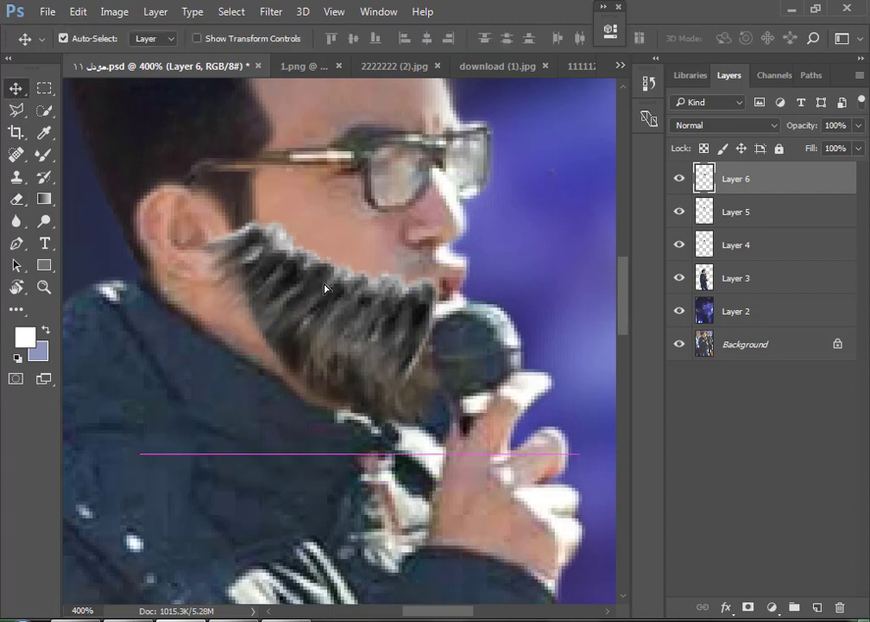
# Scale the beard to 90% and rotate it about 4.55°
pyautogui.hotkey('ctrl', 't')
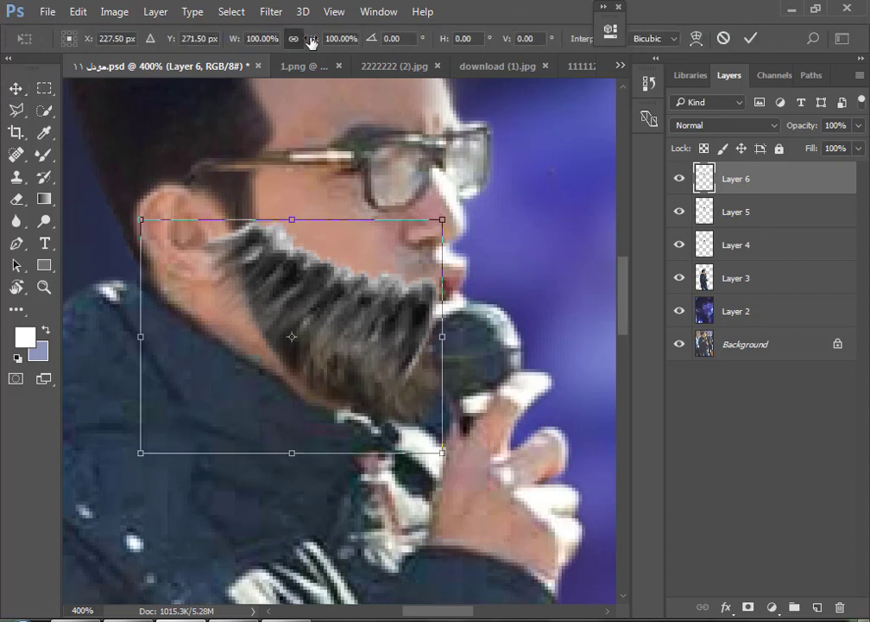
pyautogui.moveTo(313, 39); pyautogui.dragTo(307, 42)
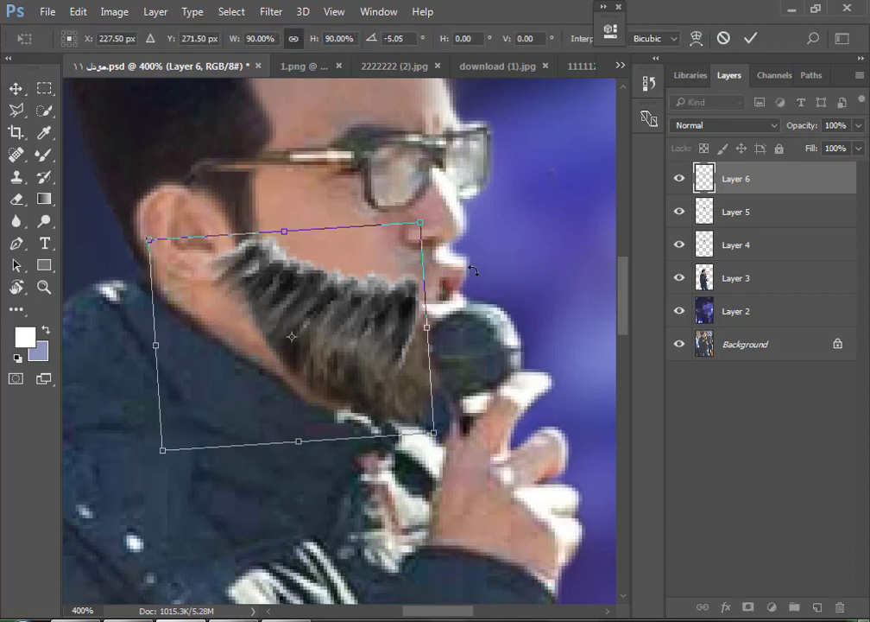
pyautogui.moveTo(466, 272)
pyautogui.mouseDown()
pyautogui.moveTo(277, 287)
pyautogui.moveTo(280, 276)
pyautogui.mouseUp()
pyautogui.moveTo(443, 248); pyautogui.dragTo(455, 259)
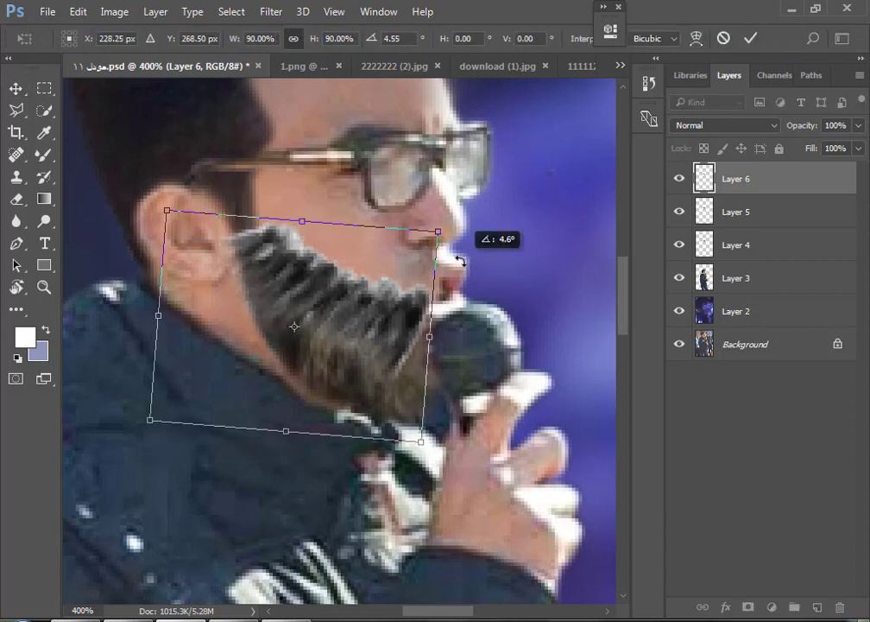
pyautogui.press('Return')
pyautogui.click(16, 199)
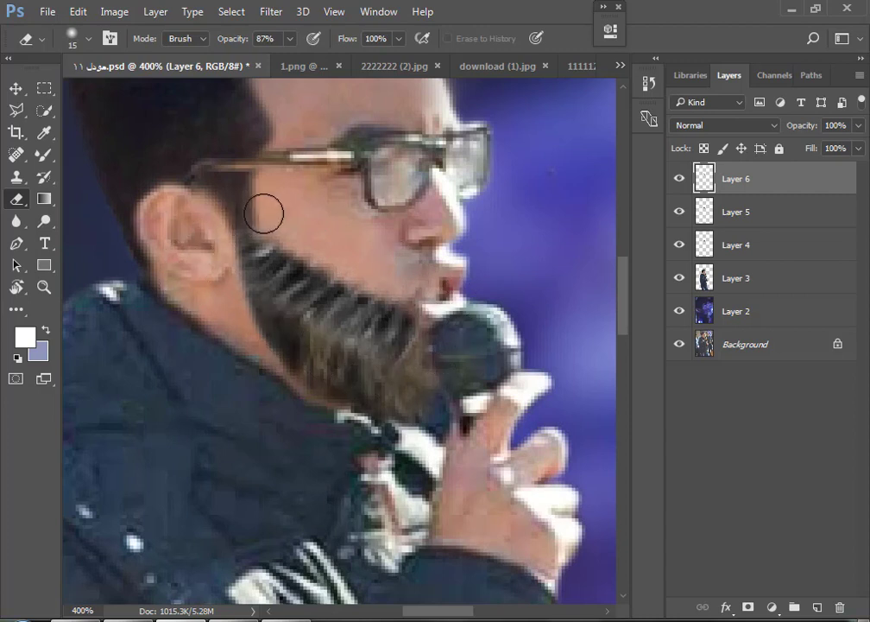
# Warp Layer 6's beard, tucking its right edge under the lip and curving its top toward the ear
pyautogui.click(15, 88)
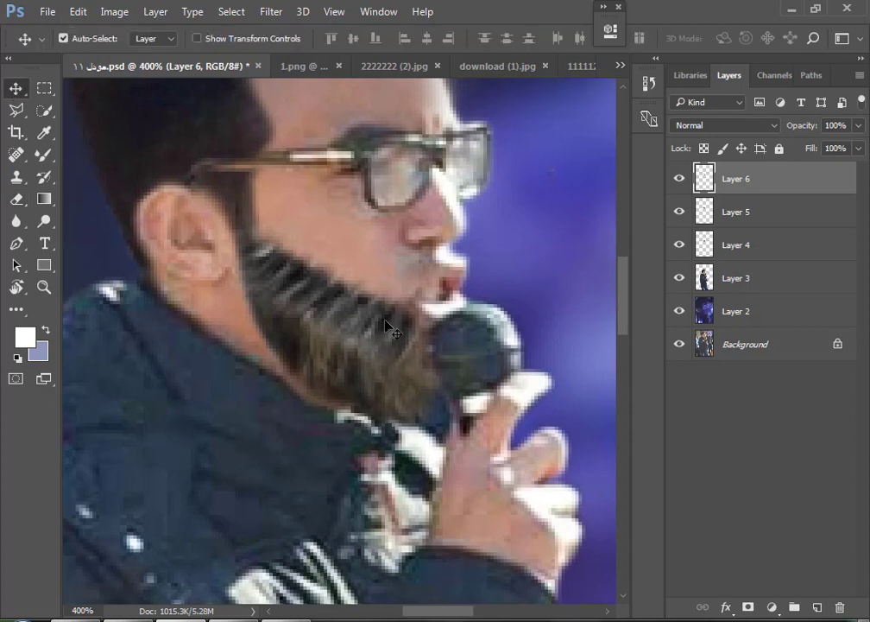
pyautogui.hotkey('ctrl', 't')
pyautogui.rightClick(411, 338)
pyautogui.click(449, 178)
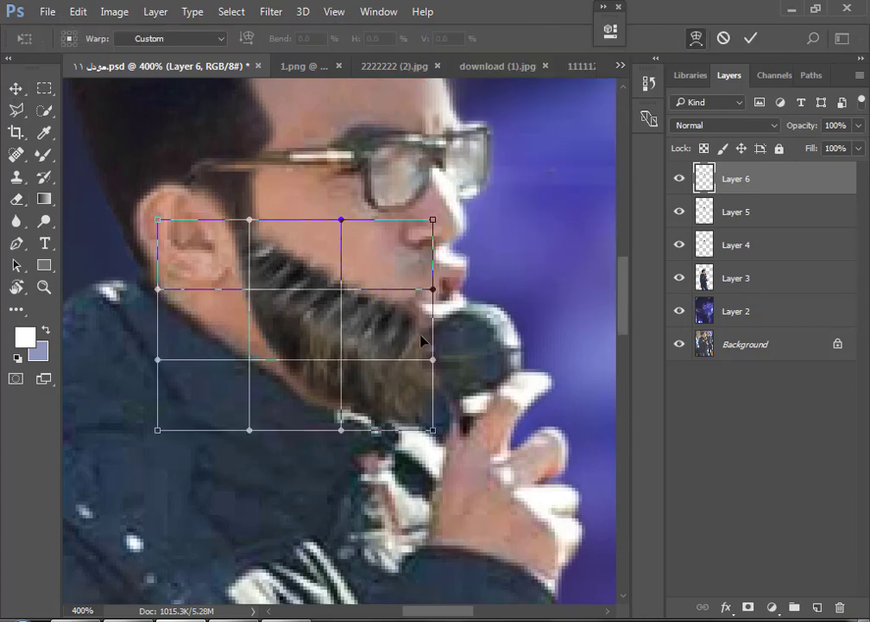
pyautogui.moveTo(421, 338); pyautogui.dragTo(415, 354)
pyautogui.moveTo(431, 300); pyautogui.dragTo(412, 305)
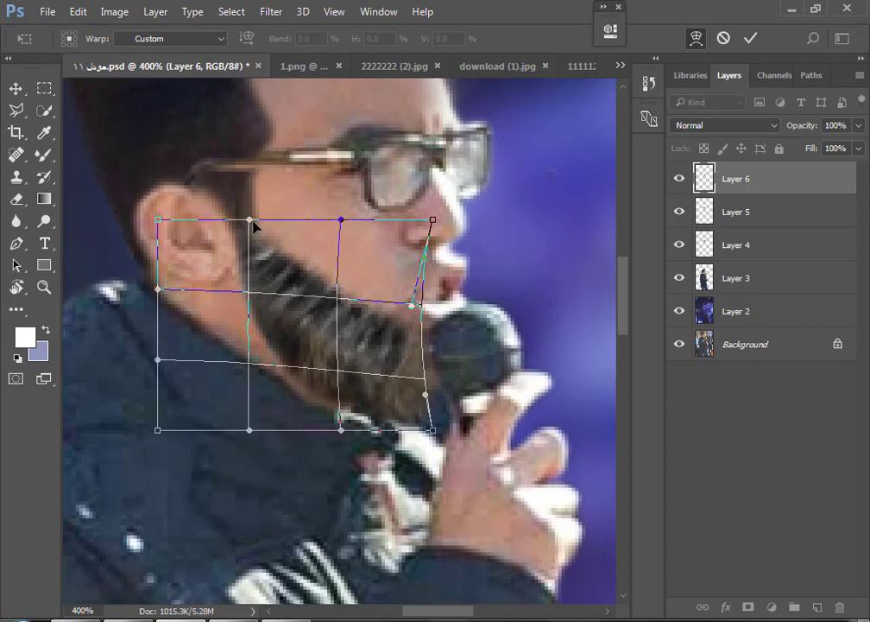
pyautogui.moveTo(341, 220); pyautogui.dragTo(331, 210)
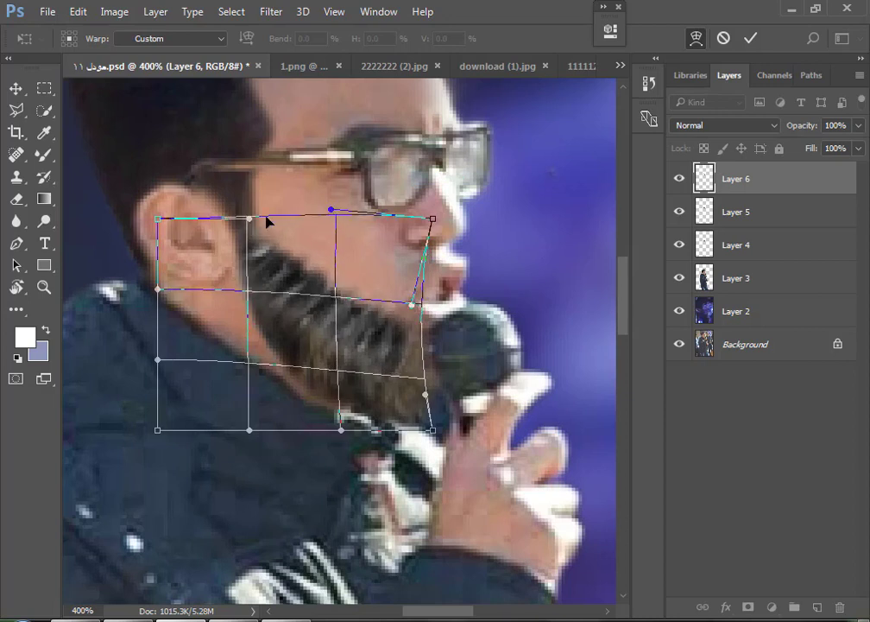
pyautogui.press('Return')
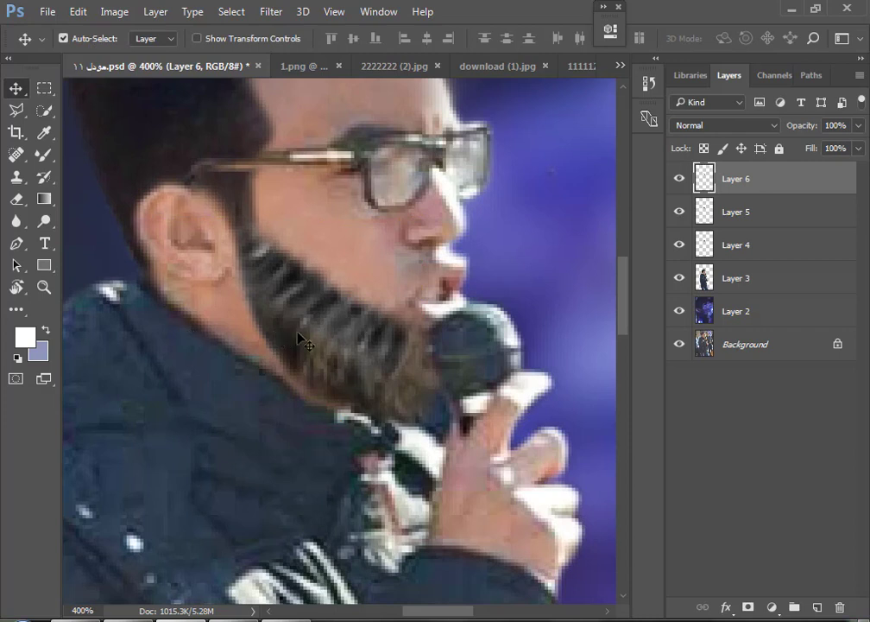
# Rotate the Layer 6 beard to about -5.74° to follow the jawline and apply it
pyautogui.click(16, 198)
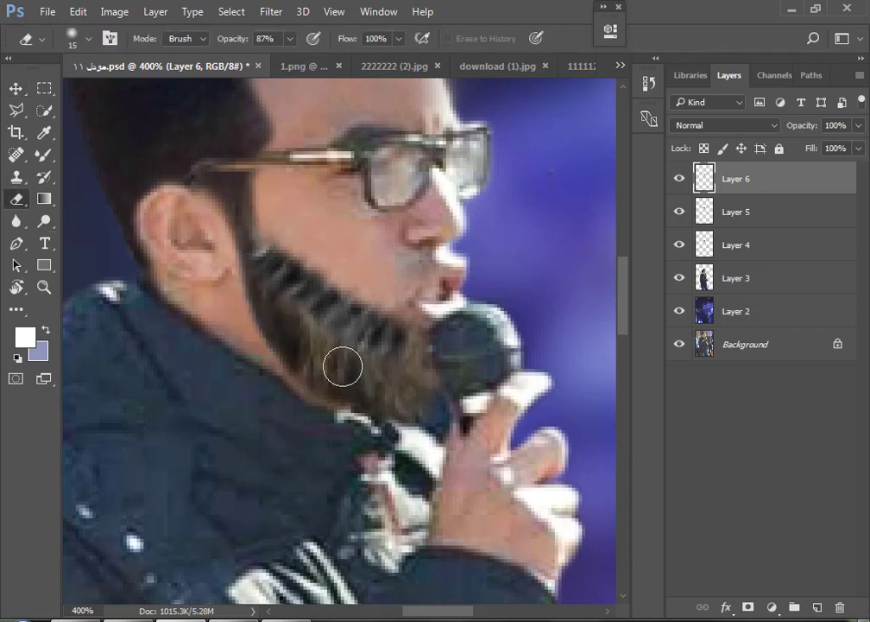
pyautogui.hotkey('ctrl', '-')
pyautogui.hotkey('ctrl', '-')
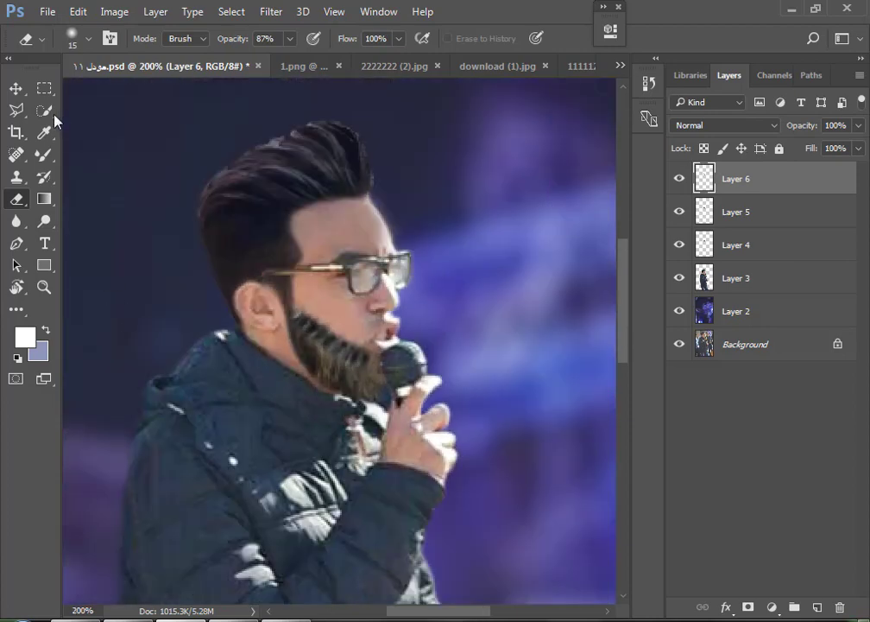
pyautogui.click(17, 88)
pyautogui.hotkey('ctrl', 't')
pyautogui.moveTo(446, 327)
pyautogui.mouseDown()
pyautogui.moveTo(423, 305)
pyautogui.moveTo(428, 315)
pyautogui.mouseUp()
pyautogui.moveTo(332, 300); pyautogui.dragTo(329, 305)
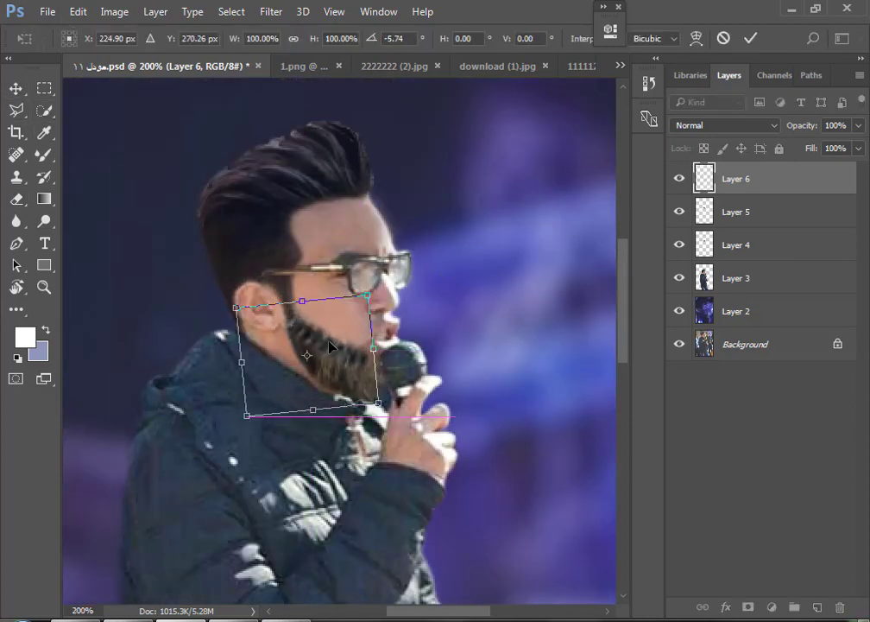
pyautogui.keyDown('ctrl'); pyautogui.click(329, 336); pyautogui.keyUp('ctrl')
pyautogui.press('Return')
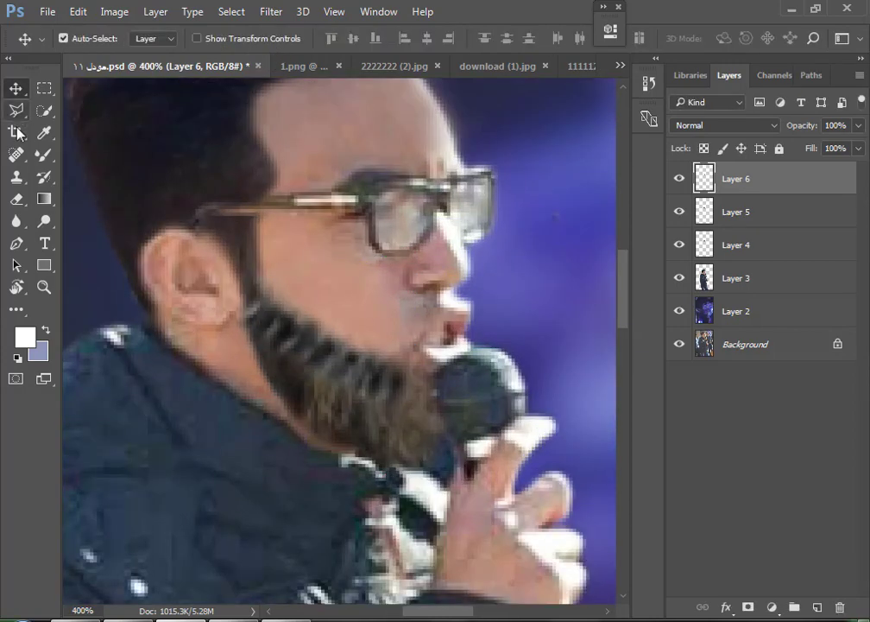
pyautogui.click(16, 198)
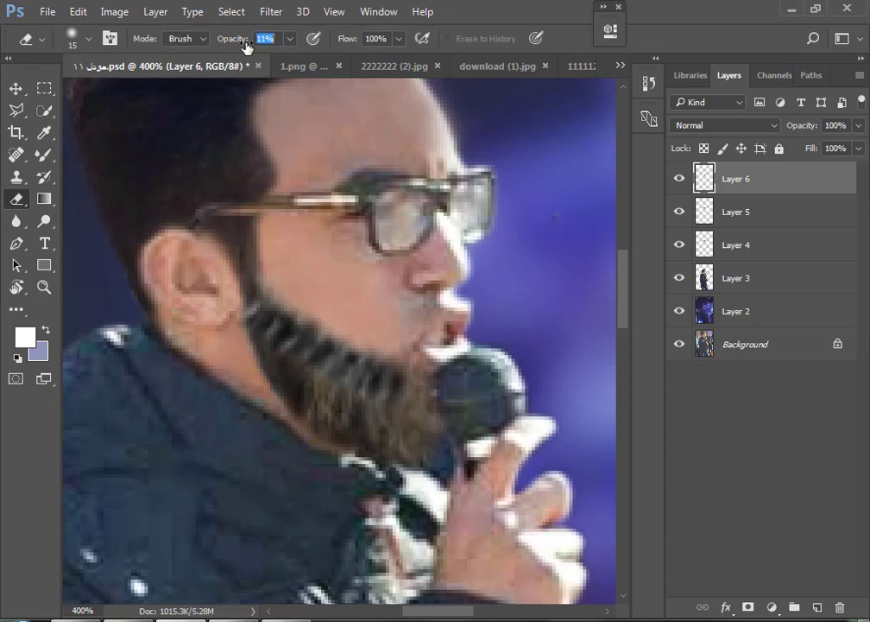
# At 11% eraser opacity, fade the area around the ear, the ear lobe and the jaw-side beard edge
pyautogui.click(198, 273)
pyautogui.moveTo(233, 308); pyautogui.dragTo(304, 349)
pyautogui.moveTo(208, 308); pyautogui.dragTo(181, 345)
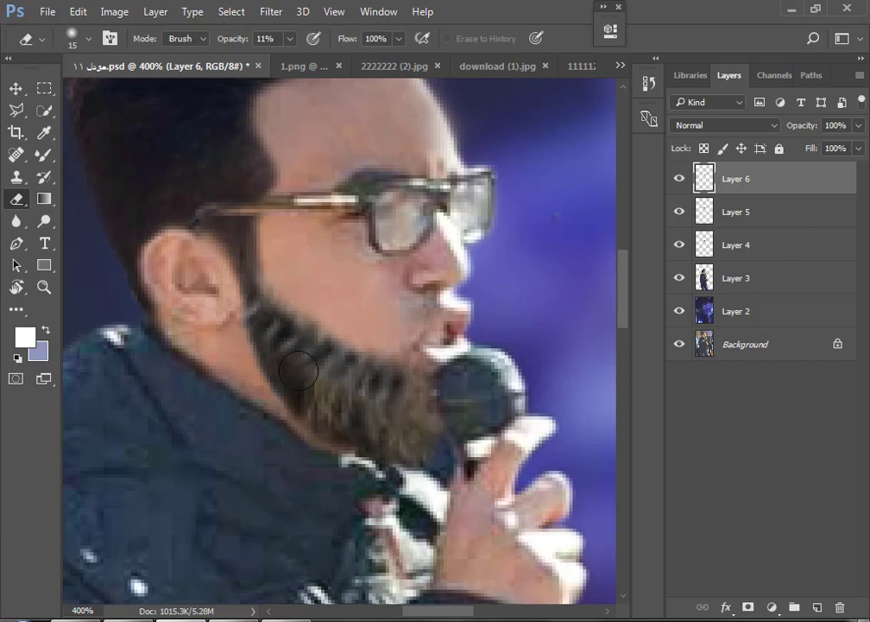
pyautogui.moveTo(357, 400); pyautogui.dragTo(406, 406)
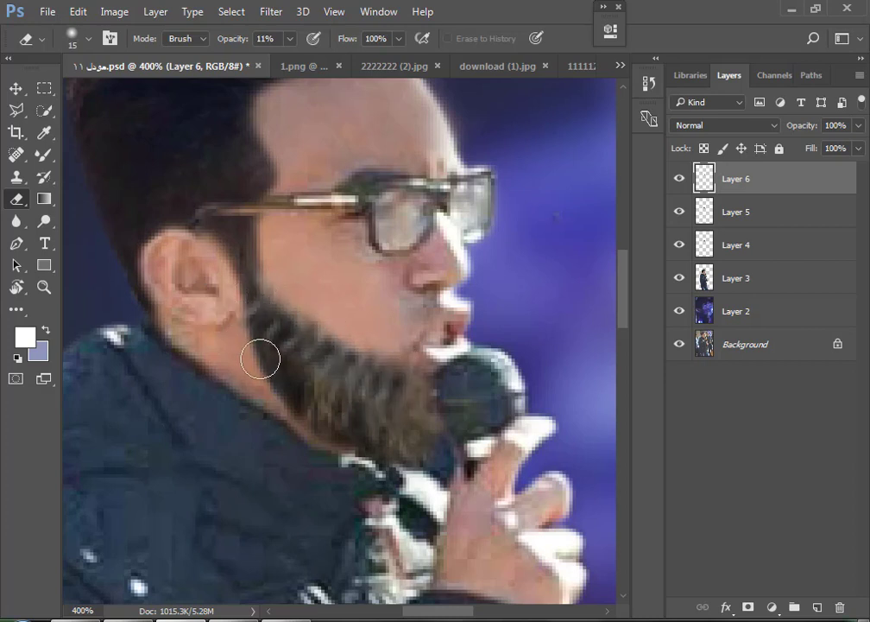
pyautogui.hotkey('ctrl', '-')
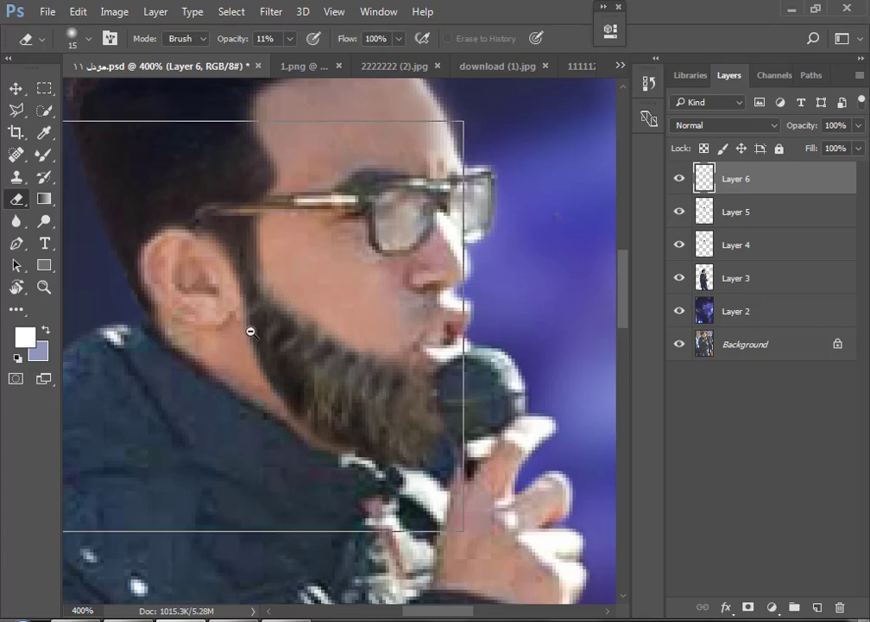
pyautogui.hotkey('ctrl', '-')
pyautogui.hotkey('ctrl', '-')
# Soften the beard's upper edge below the ear with the eraser at 19% opacity
pyautogui.click(16, 88)
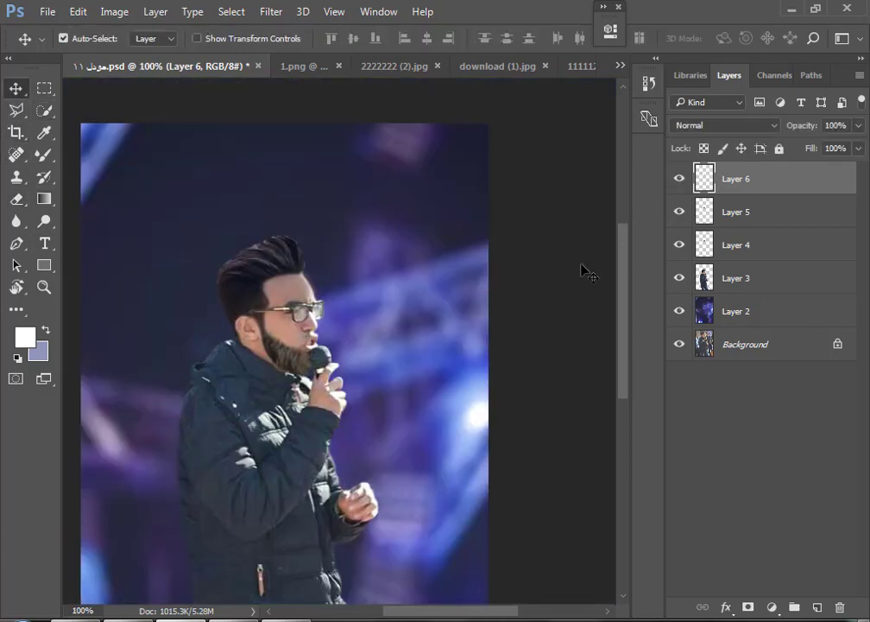
pyautogui.hotkey('ctrl', '+')
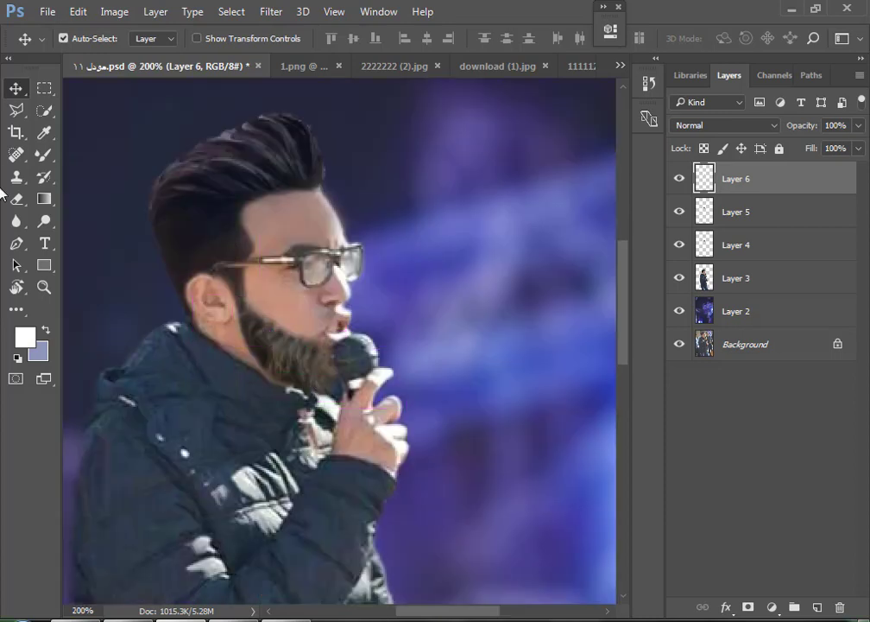
pyautogui.press('e')
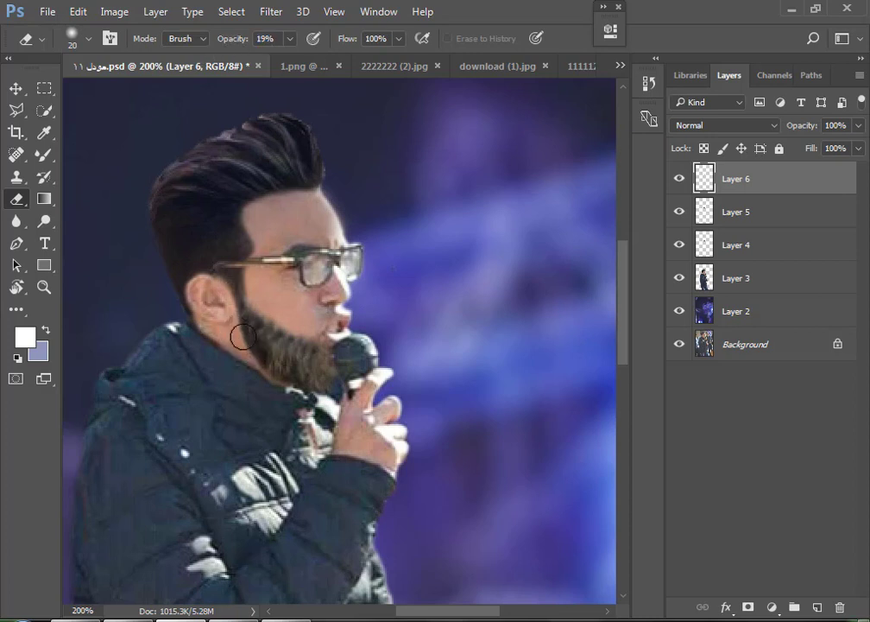
pyautogui.click(10, 89)
pyautogui.hotkey('ctrl', '-')
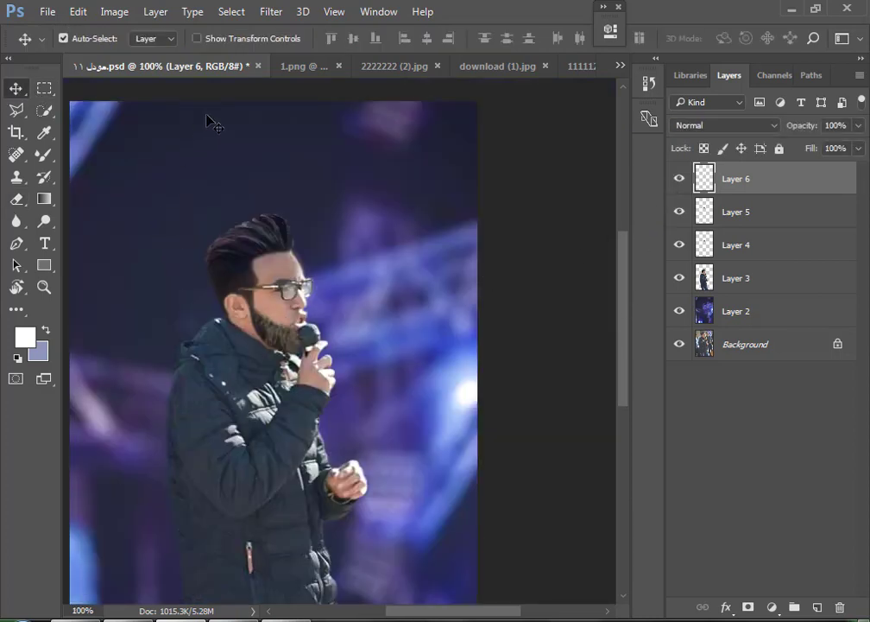
# Drag the bearded face from download (1).jpg into the composition as Layer 7
pyautogui.click(391, 67)
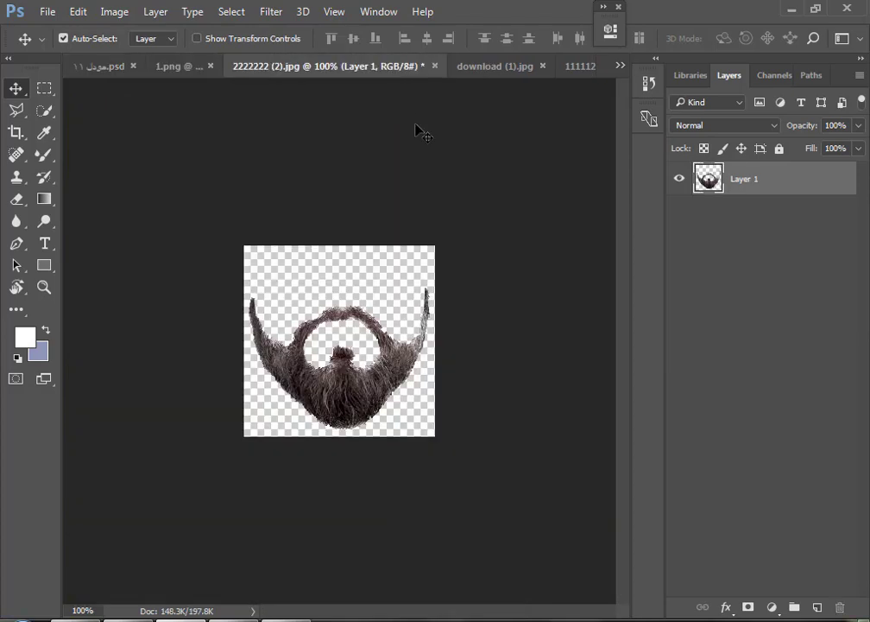
pyautogui.click(483, 67)
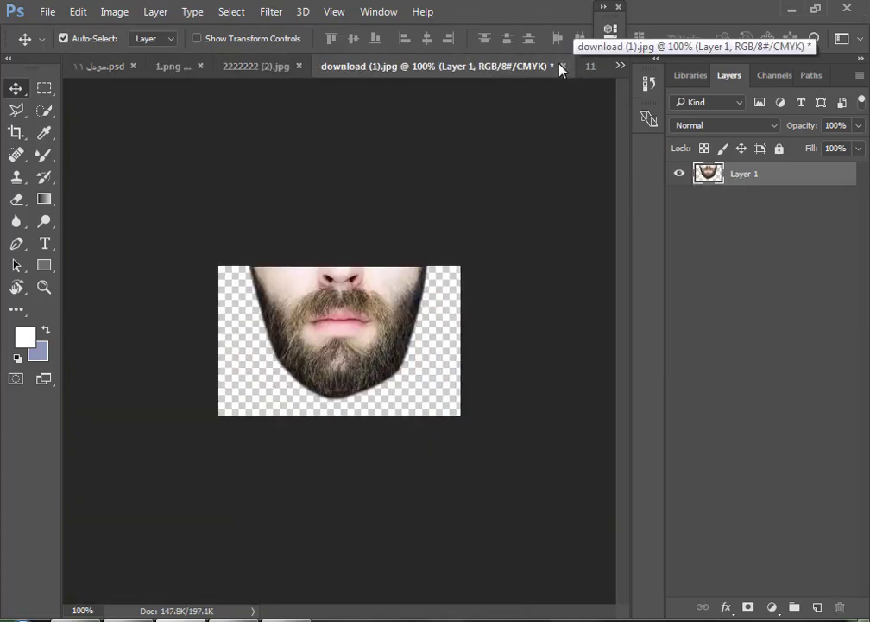
pyautogui.hotkey('ctrl', '+')
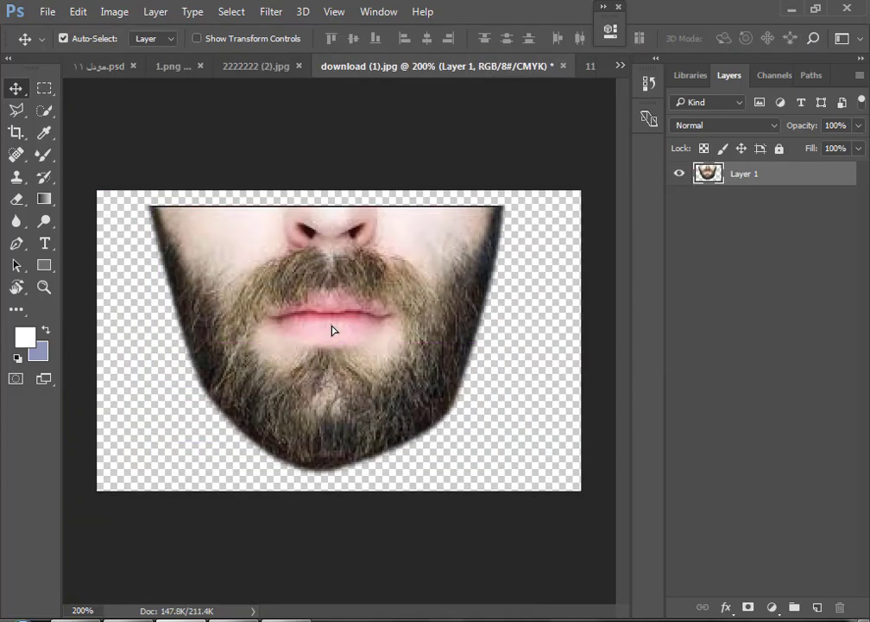
pyautogui.moveTo(301, 275); pyautogui.dragTo(293, 313)
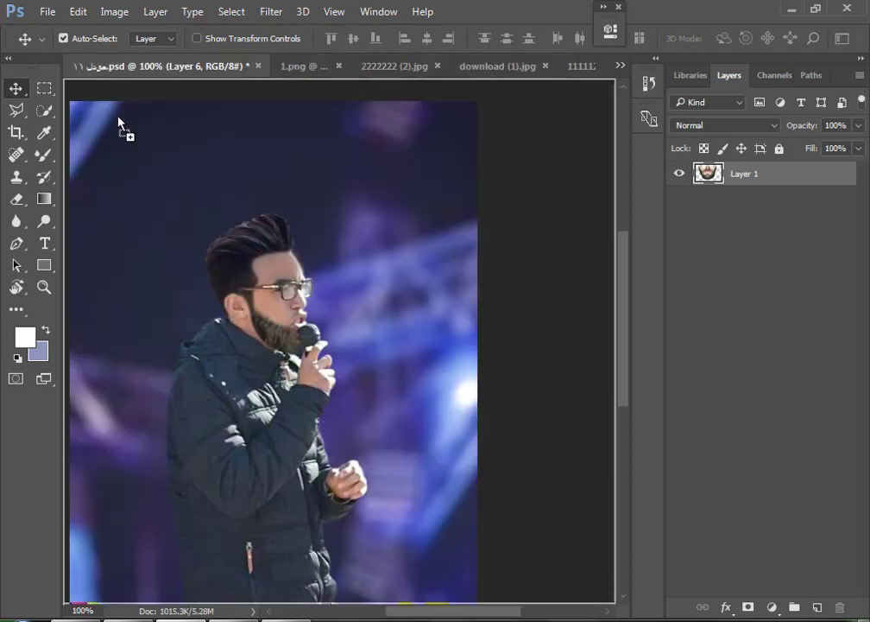
pyautogui.hotkey('ctrl', '+')
# Rotate the pasted beard about -27° and place it over the man's lower face
pyautogui.hotkey('ctrl', 't')
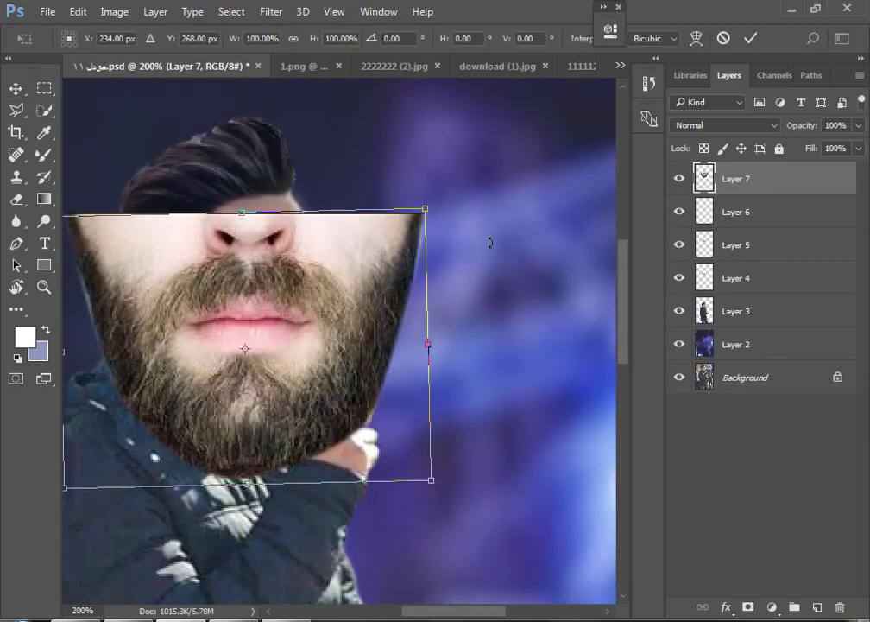
pyautogui.moveTo(489, 241); pyautogui.dragTo(415, 147)
pyautogui.moveTo(323, 340); pyautogui.dragTo(369, 345)
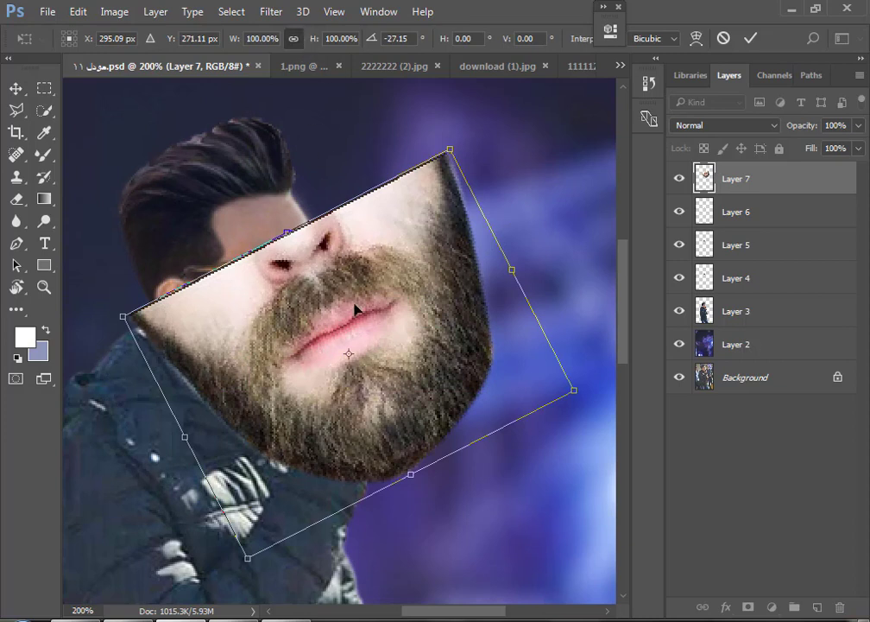
pyautogui.press('Return')
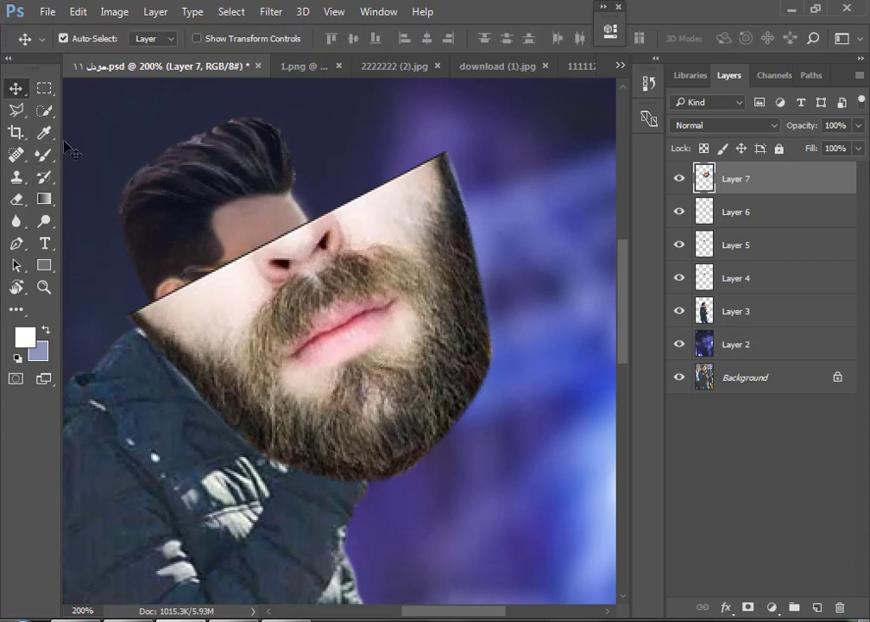
# Erase Layer 7's nose, lips and chin areas with a size-30 eraser, leaving the curled mustache
pyautogui.press('e')
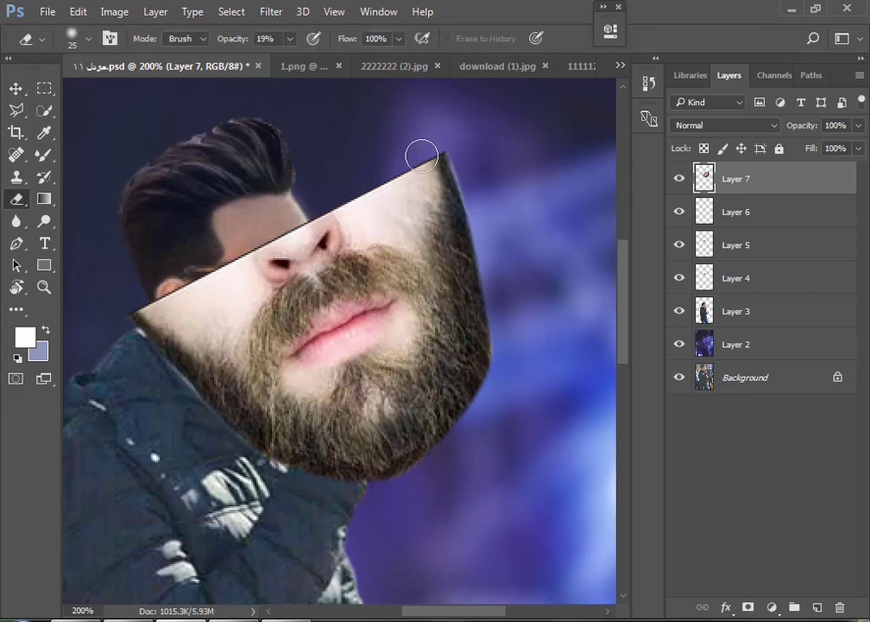
pyautogui.press(']')
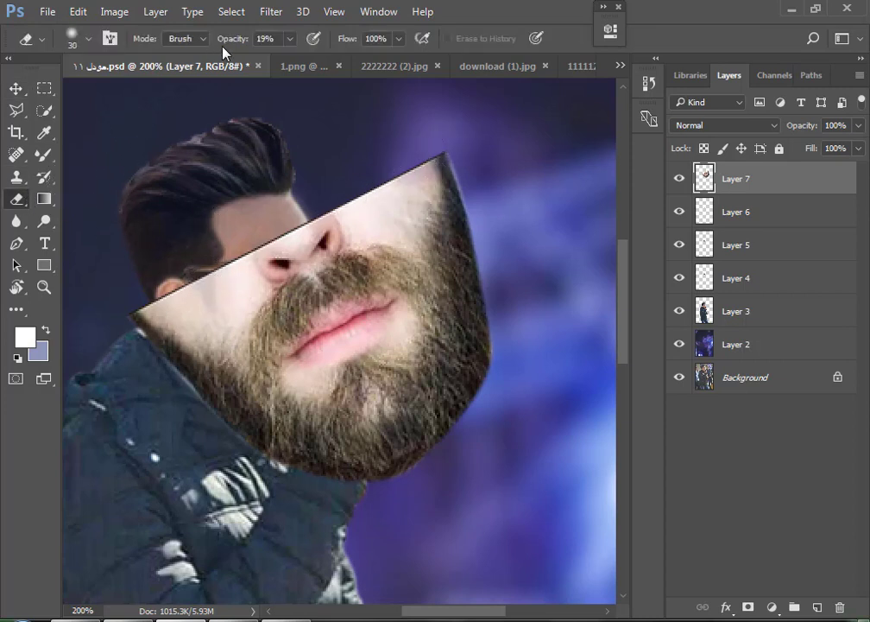
pyautogui.moveTo(220, 282)
pyautogui.mouseDown()
pyautogui.moveTo(223, 265)
pyautogui.moveTo(345, 213)
pyautogui.moveTo(294, 224)
pyautogui.moveTo(468, 155)
pyautogui.moveTo(468, 282)
pyautogui.moveTo(426, 471)
pyautogui.moveTo(259, 475)
pyautogui.moveTo(112, 285)
pyautogui.moveTo(132, 301)
pyautogui.moveTo(206, 305)
pyautogui.moveTo(253, 261)
pyautogui.moveTo(328, 251)
pyautogui.moveTo(291, 262)
pyautogui.moveTo(229, 349)
pyautogui.moveTo(229, 430)
pyautogui.mouseUp()
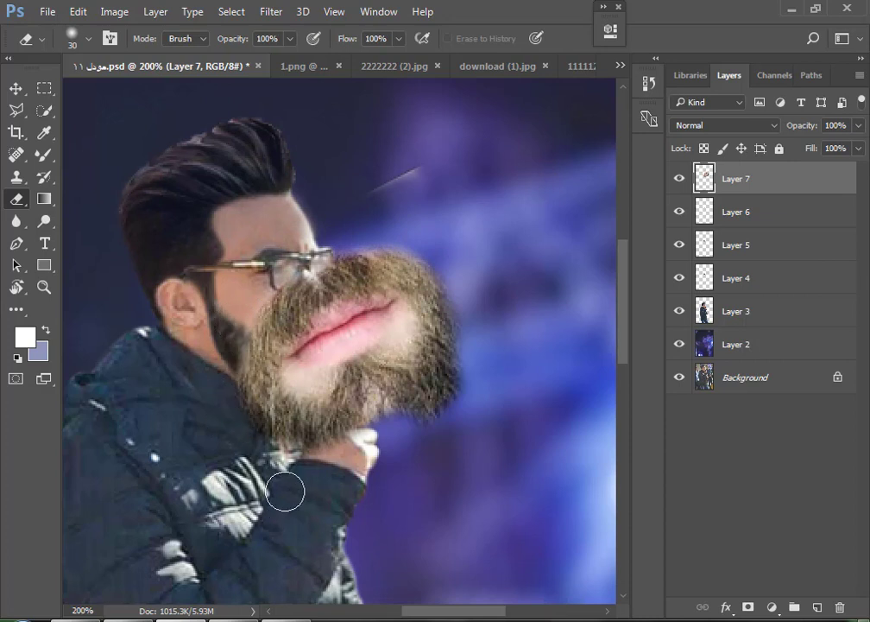
pyautogui.moveTo(284, 492)
pyautogui.mouseDown()
pyautogui.moveTo(379, 418)
pyautogui.moveTo(482, 355)
pyautogui.mouseUp()
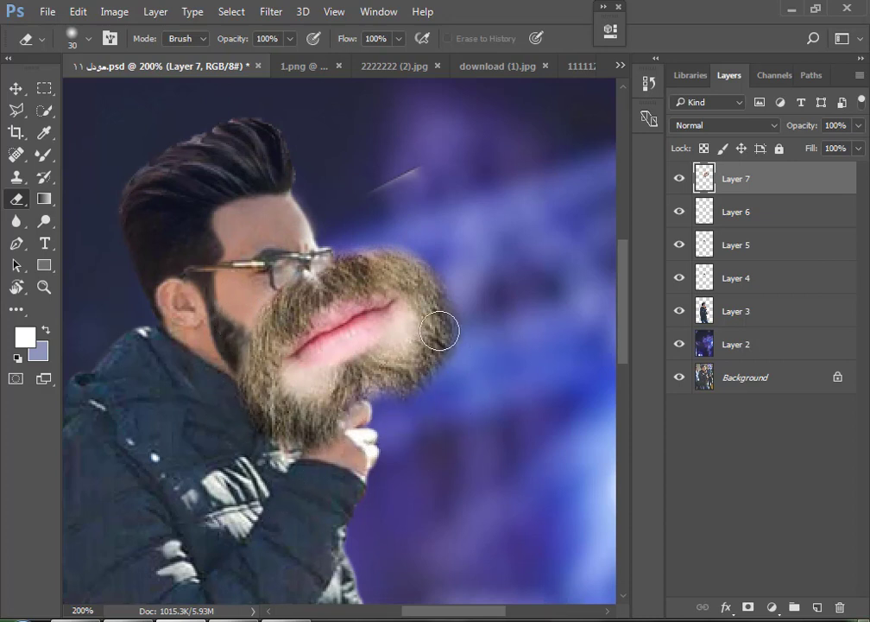
pyautogui.moveTo(440, 331)
pyautogui.mouseDown()
pyautogui.moveTo(373, 402)
pyautogui.moveTo(455, 334)
pyautogui.moveTo(331, 370)
pyautogui.moveTo(324, 356)
pyautogui.moveTo(375, 340)
pyautogui.moveTo(355, 320)
pyautogui.moveTo(311, 383)
pyautogui.mouseUp()
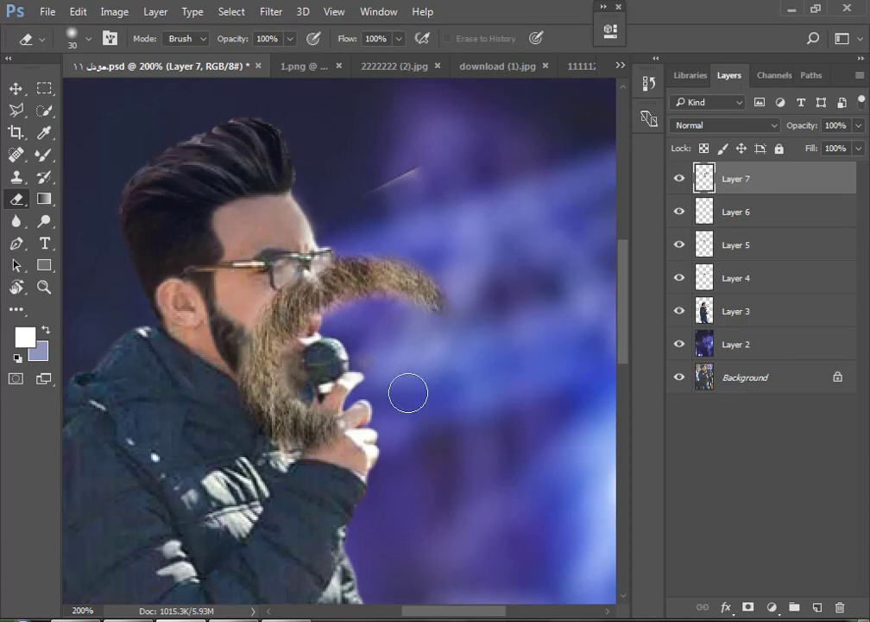
pyautogui.click(16, 88)
# Rotate the mustache about 40.78° and shrink it to 44%
pyautogui.hotkey('ctrl', 't')
pyautogui.moveTo(388, 185); pyautogui.dragTo(254, 84)
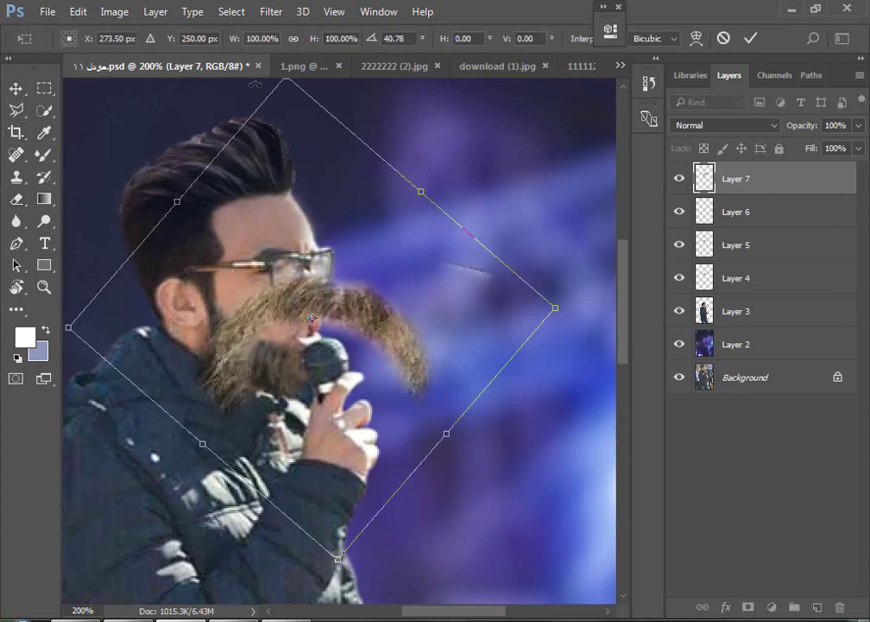
pyautogui.moveTo(310, 43)
pyautogui.mouseDown()
pyautogui.moveTo(290, 39)
pyautogui.moveTo(264, 50)
pyautogui.mouseUp()
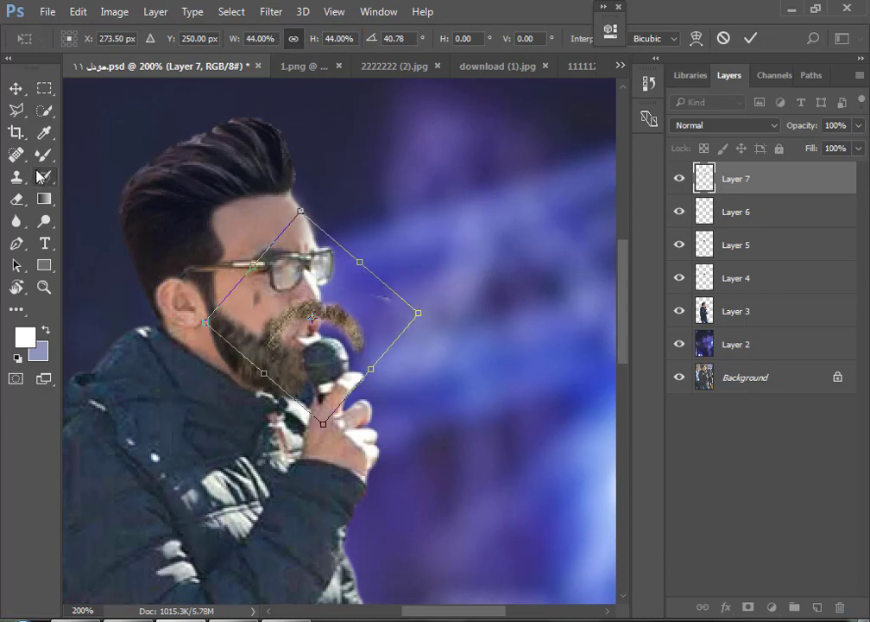
pyautogui.press('Return')
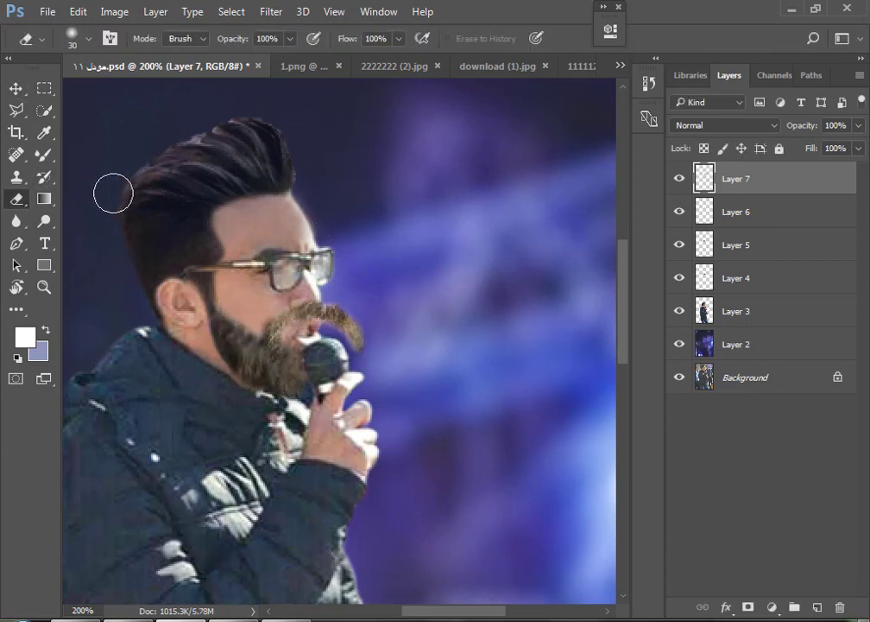
# Move the mustache under the nose and lower Layer 7 opacity to 79%
pyautogui.press('v')
pyautogui.scroll(1, 300, 334)
pyautogui.moveTo(315, 304); pyautogui.dragTo(327, 303)
pyautogui.moveTo(809, 128); pyautogui.dragTo(792, 135)
pyautogui.moveTo(264, 342); pyautogui.dragTo(276, 348)
pyautogui.scroll(1, 276, 347)
# Shrink the mustache to about 84%, tilt it slightly, and warp it
pyautogui.hotkey('ctrl', 't')
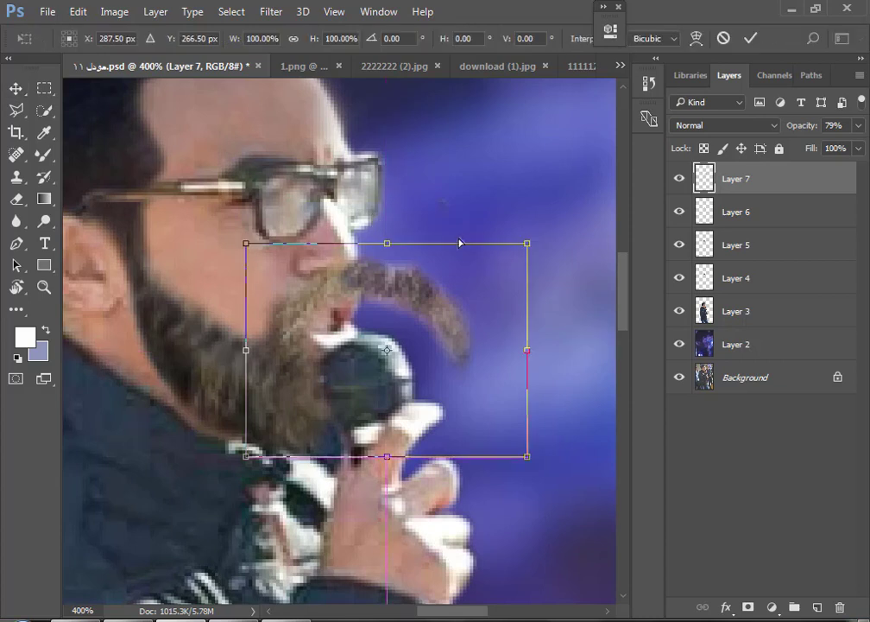
pyautogui.click(307, 41)
pyautogui.write('84')
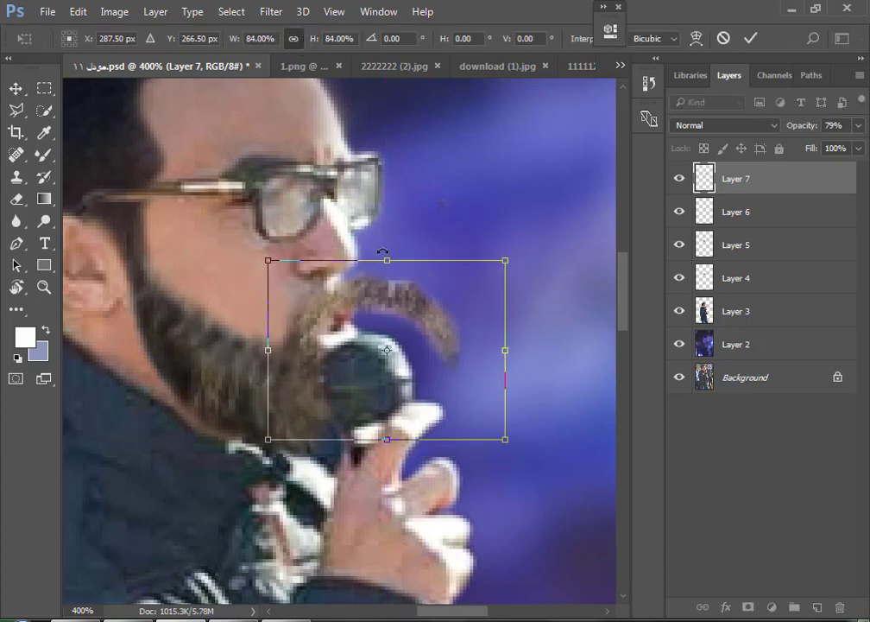
pyautogui.moveTo(385, 252); pyautogui.dragTo(359, 302)
pyautogui.moveTo(542, 287)
pyautogui.mouseDown()
pyautogui.moveTo(391, 318)
pyautogui.moveTo(294, 286)
pyautogui.moveTo(283, 327)
pyautogui.moveTo(278, 317)
pyautogui.moveTo(286, 318)
pyautogui.mouseUp()
pyautogui.rightClick(380, 309)
pyautogui.click(404, 441)
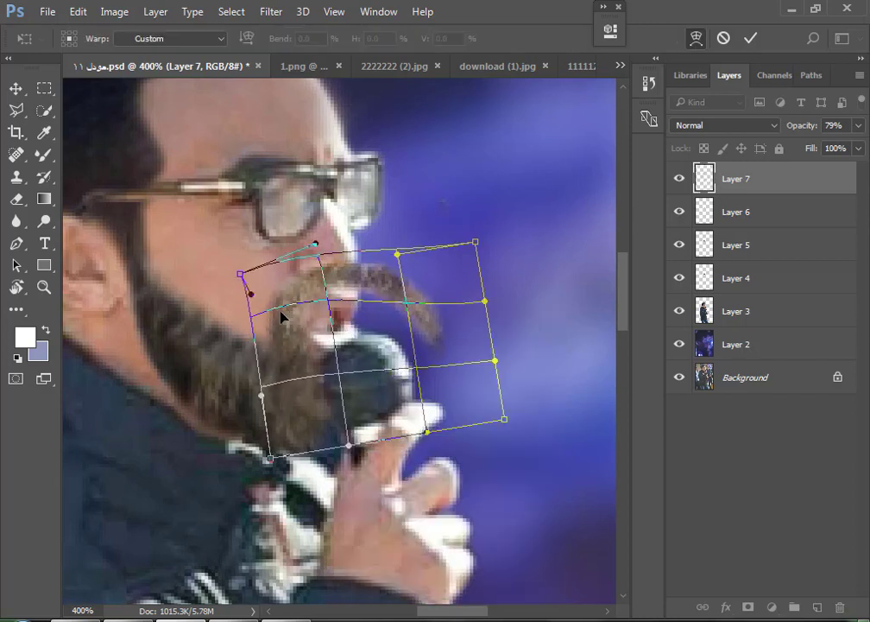
pyautogui.press('Return')
# Rotate the mustache to about 32°, nudge it down, and warp the curl's top corner downward
pyautogui.hotkey('ctrl', 't')
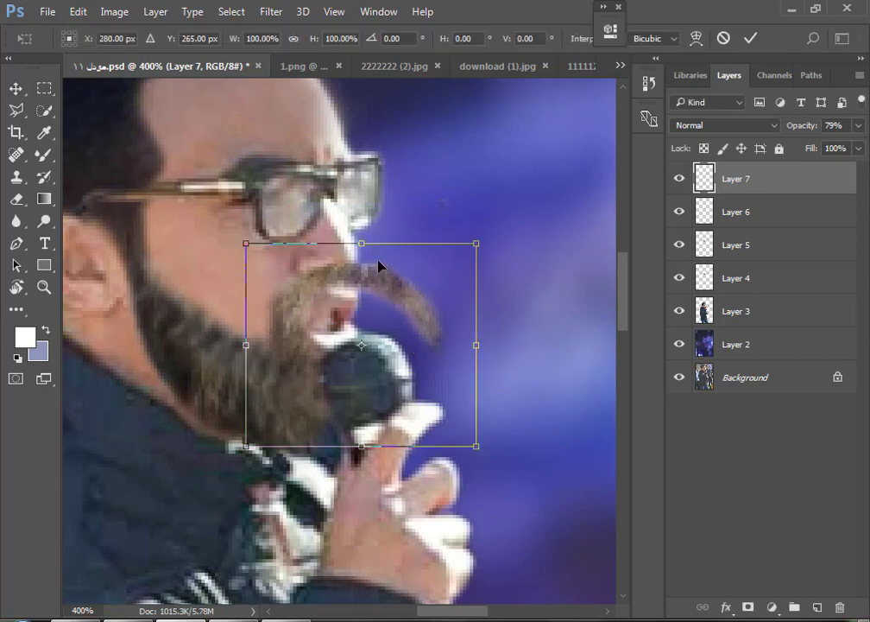
pyautogui.moveTo(406, 216)
pyautogui.mouseDown()
pyautogui.moveTo(412, 196)
pyautogui.moveTo(442, 238)
pyautogui.mouseUp()
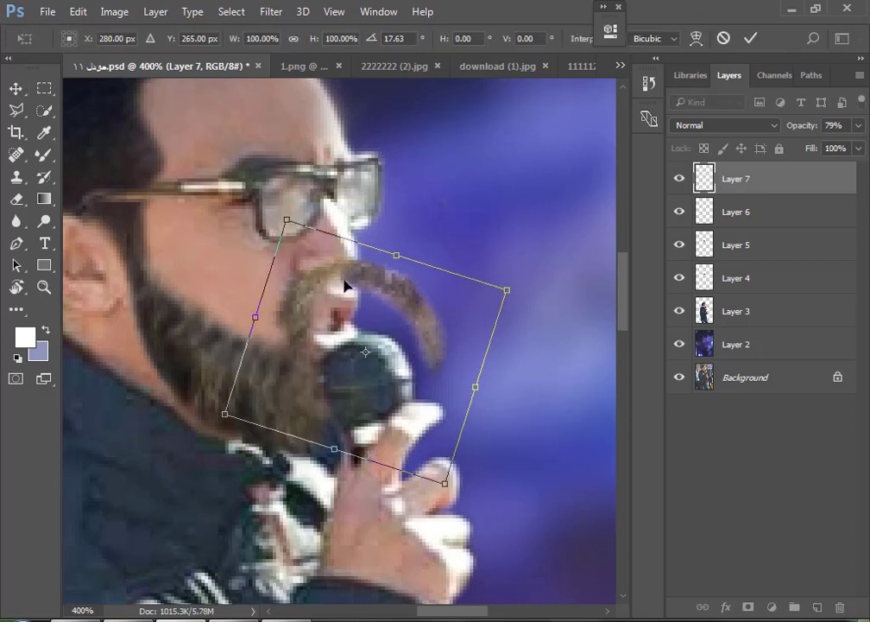
pyautogui.moveTo(344, 287); pyautogui.dragTo(339, 295)
pyautogui.moveTo(462, 252); pyautogui.dragTo(470, 266)
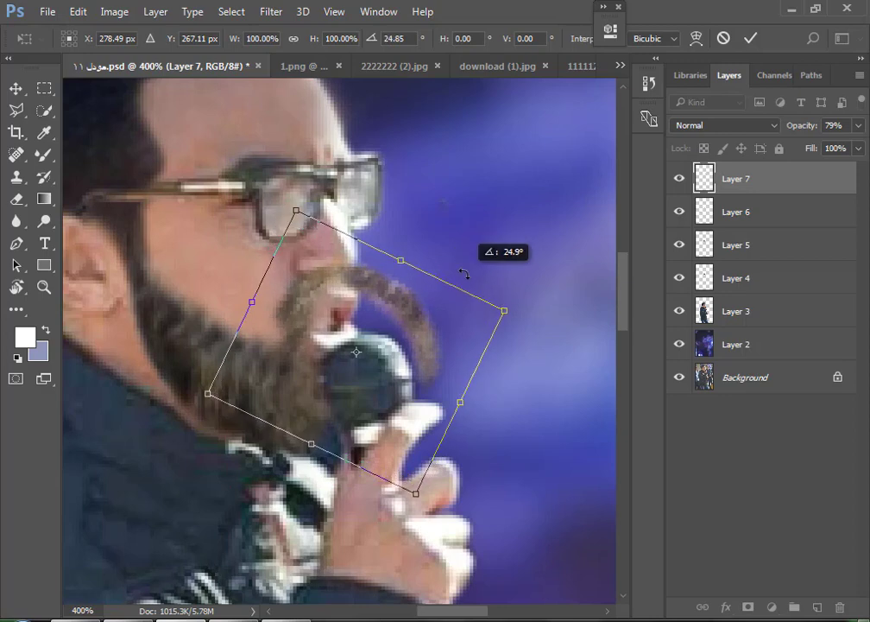
pyautogui.moveTo(419, 241); pyautogui.dragTo(432, 250)
pyautogui.moveTo(361, 302); pyautogui.dragTo(361, 311)
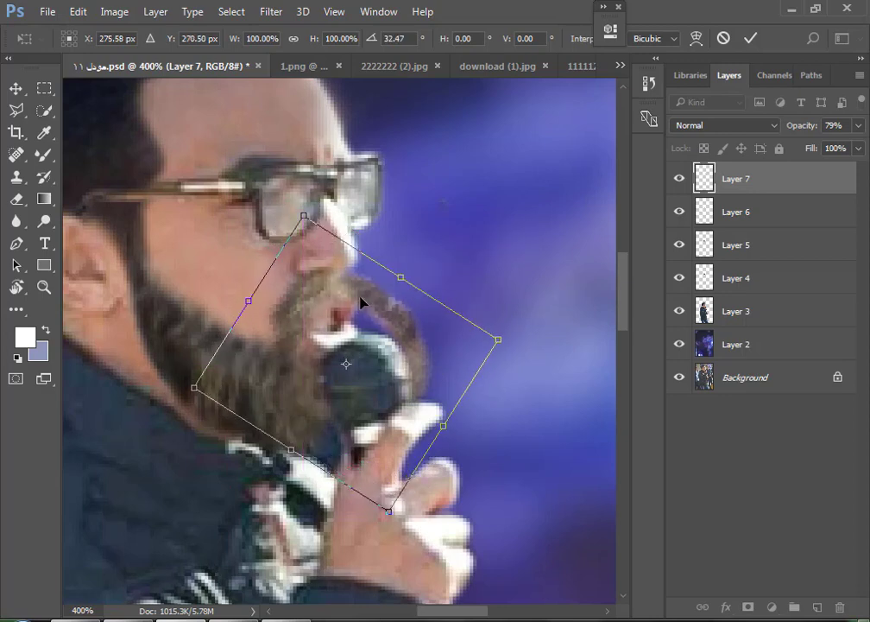
pyautogui.rightClick(361, 301)
pyautogui.click(402, 429)
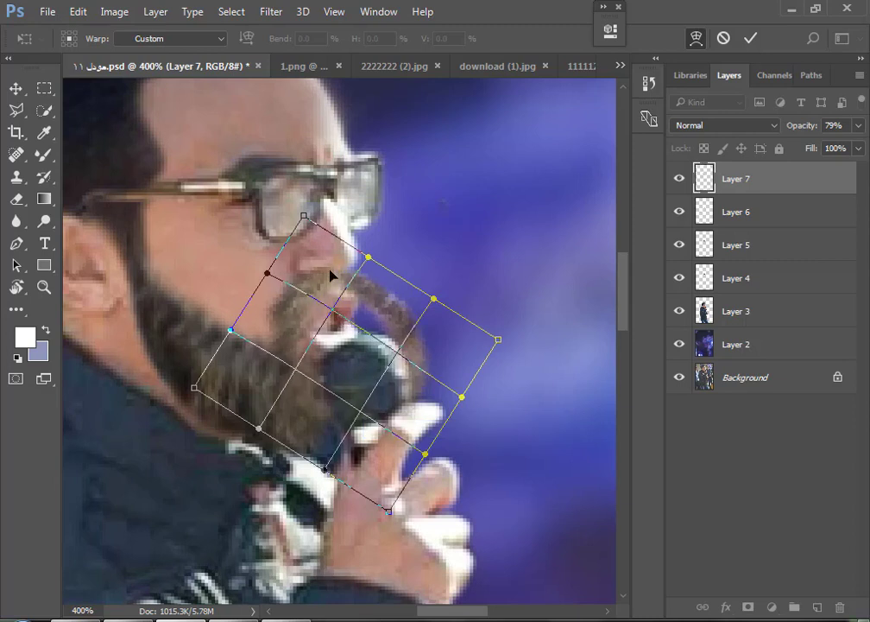
pyautogui.moveTo(304, 215); pyautogui.dragTo(307, 232)
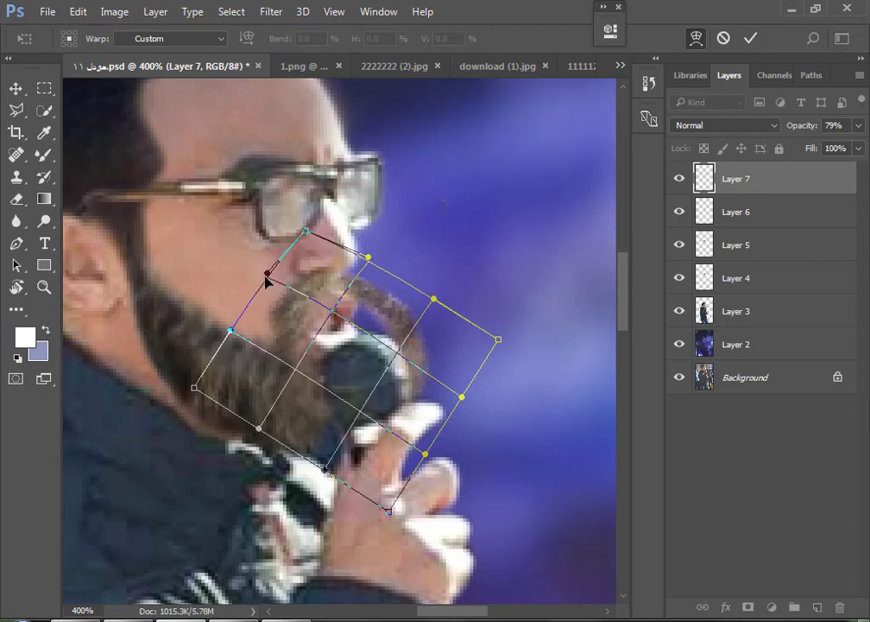
# Commit the warp and erase the brown curl beside the mustache with a size-15, then size-9 brush
pyautogui.press('Return')
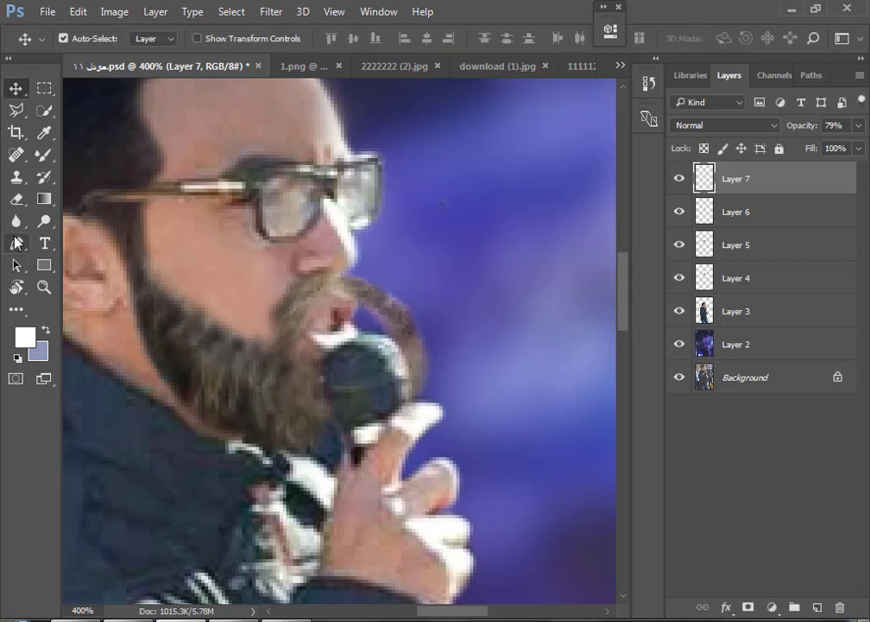
pyautogui.click(15, 199)
pyautogui.press('[')
pyautogui.moveTo(422, 307); pyautogui.dragTo(386, 276)
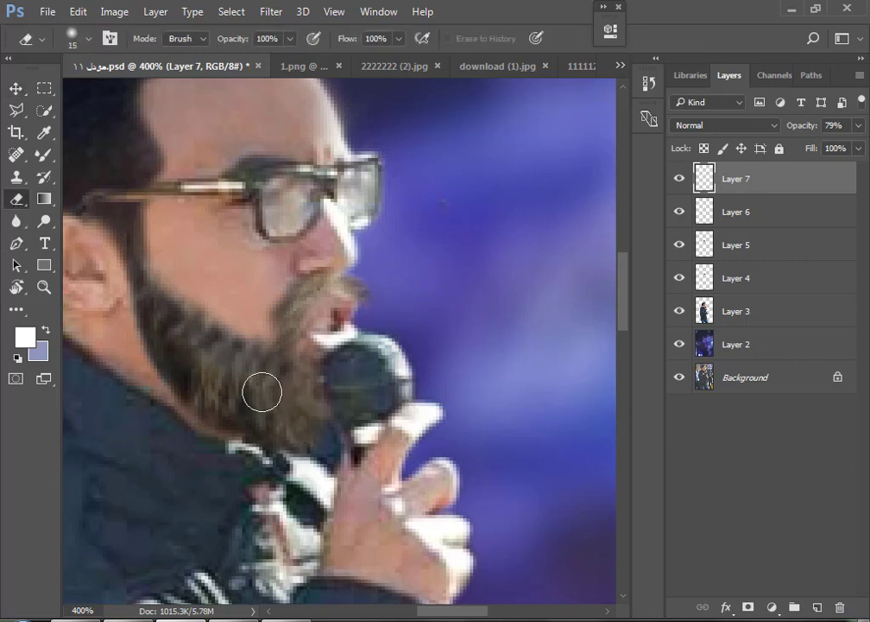
pyautogui.press('[')
pyautogui.press('[')
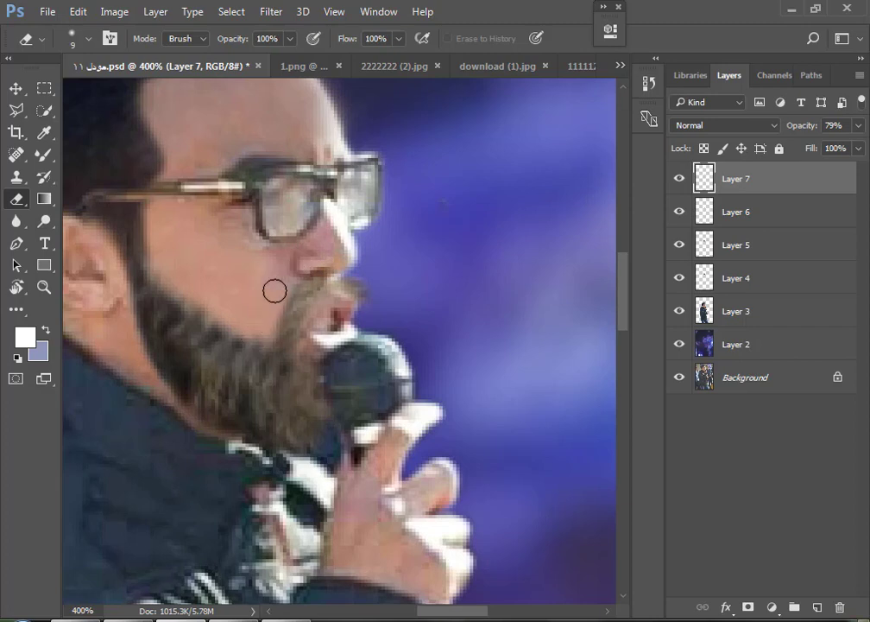
pyautogui.scroll(-1, 374, 349)
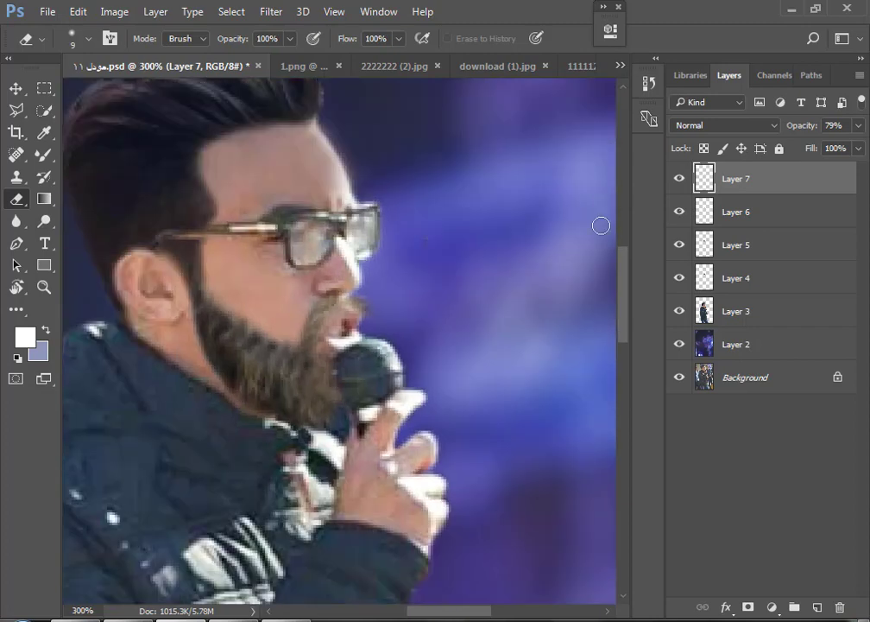
pyautogui.scroll(-1, 500, 296)
# Raise Layer 7's opacity to 97%
pyautogui.moveTo(811, 131); pyautogui.dragTo(824, 127)
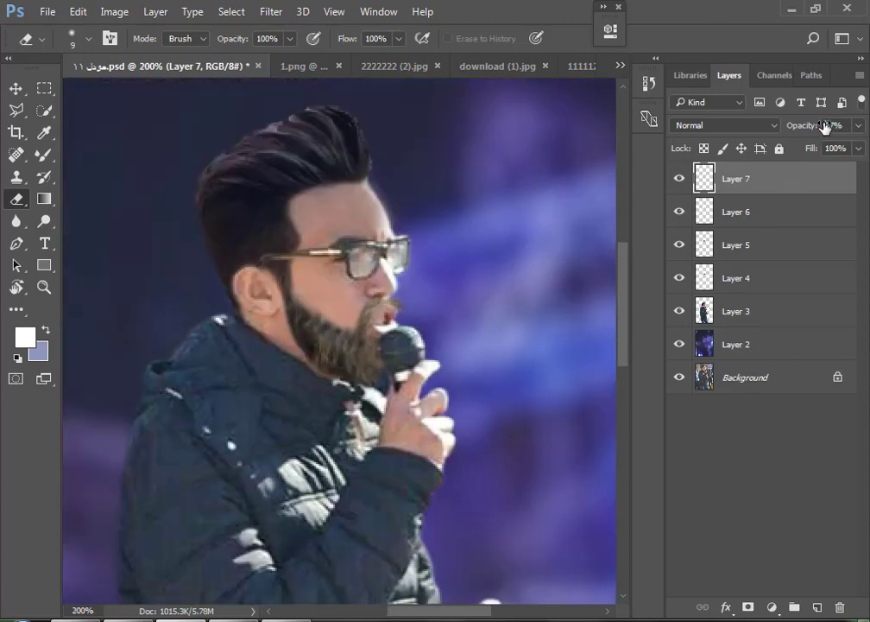
pyautogui.scroll(2, 390, 270)
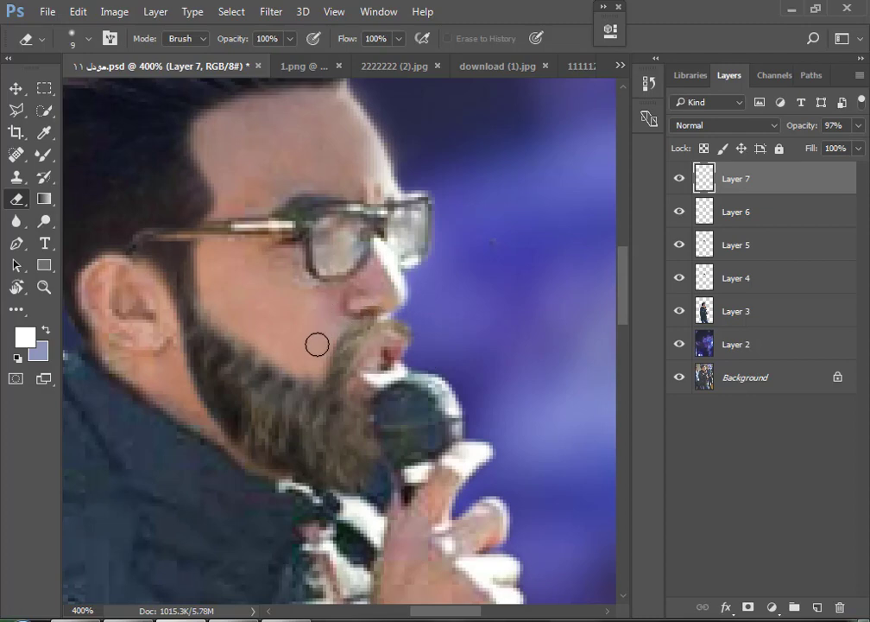
pyautogui.scroll(-3, 300, 369)
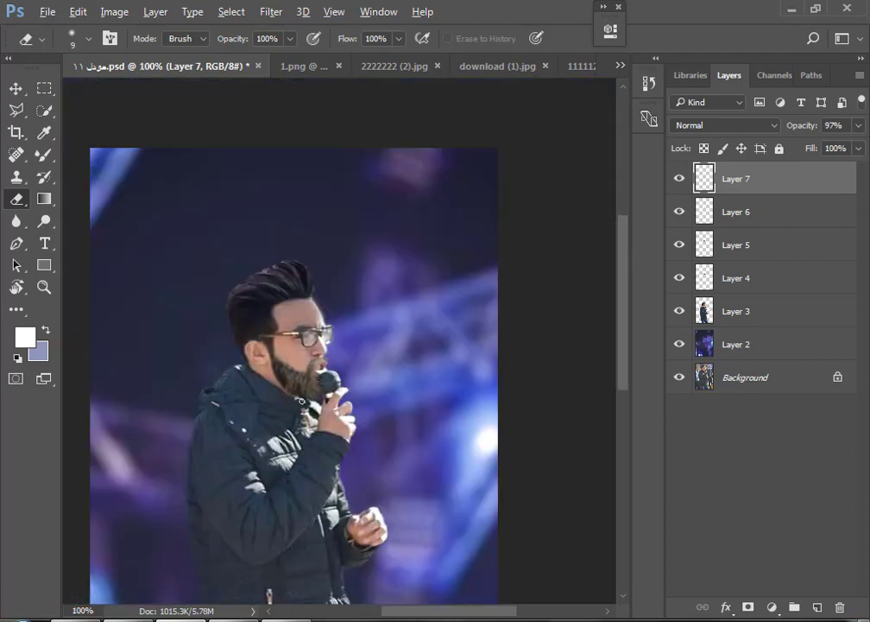
pyautogui.scroll(-1, 301, 401)
pyautogui.scroll(1, 302, 401)
pyautogui.scroll(1, 345, 293)
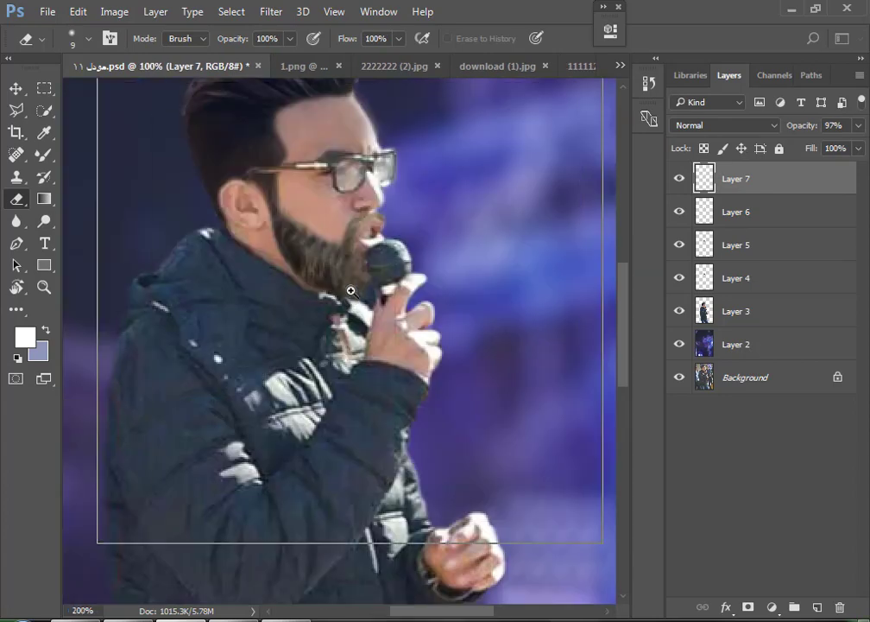
pyautogui.scroll(1, 354, 276)
pyautogui.hotkey('ctrl', 't')
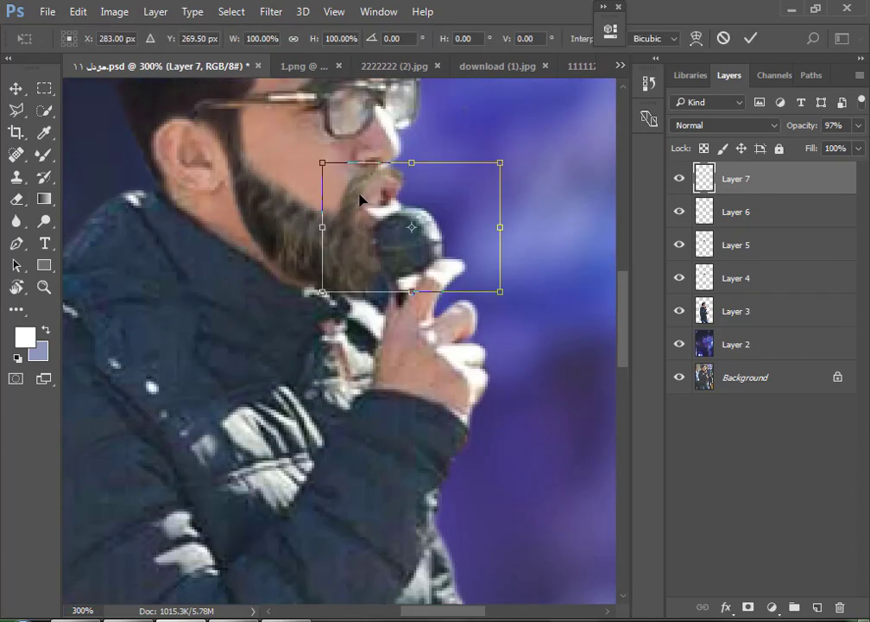
# Warp the Layer 7 beard patch to fit along the mustache and chin, then view the whole figure
pyautogui.rightClick(360, 197)
pyautogui.click(397, 326)
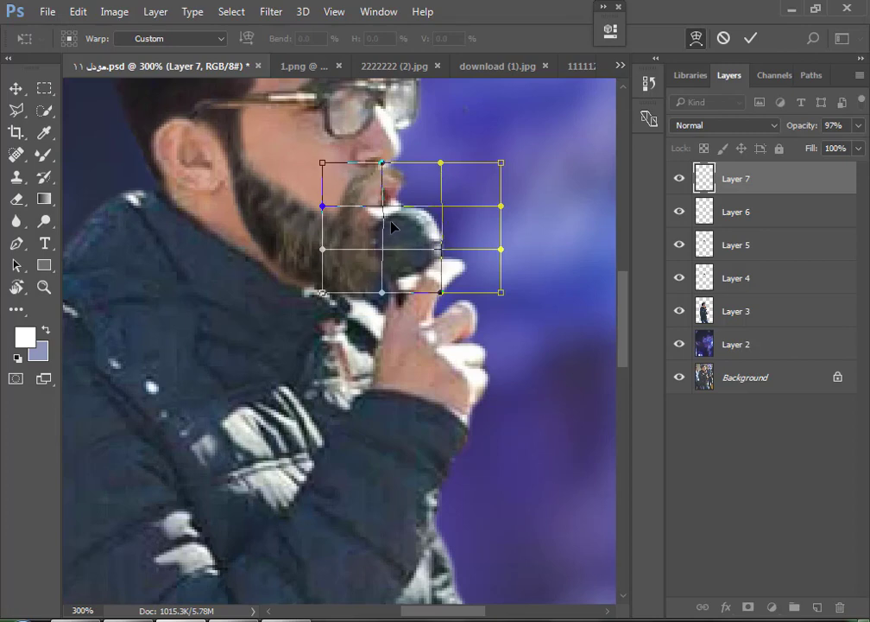
pyautogui.press('Return')
pyautogui.press('e')
pyautogui.keyDown('alt'); pyautogui.scroll(1, 377, 152); pyautogui.keyUp('alt')
pyautogui.keyDown('alt'); pyautogui.scroll(1, 377, 152); pyautogui.keyUp('alt')
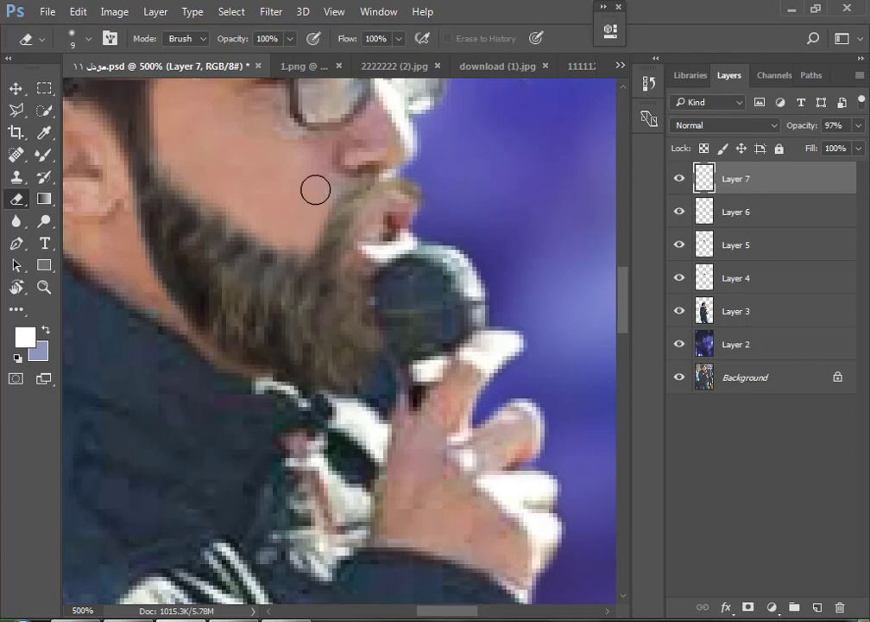
pyautogui.hotkey('ctrl', 'alt', 'space')
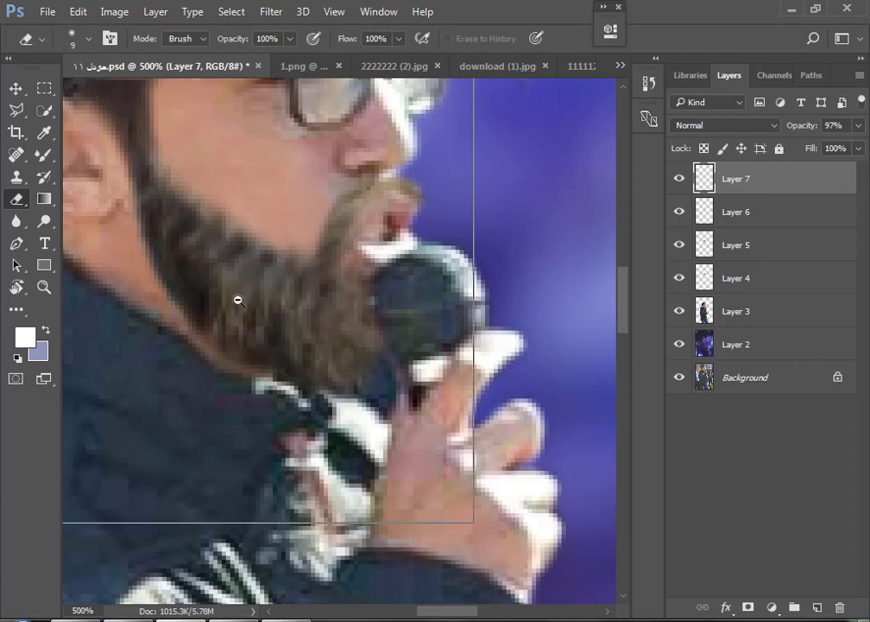
pyautogui.click(238, 301)
pyautogui.click(238, 300)
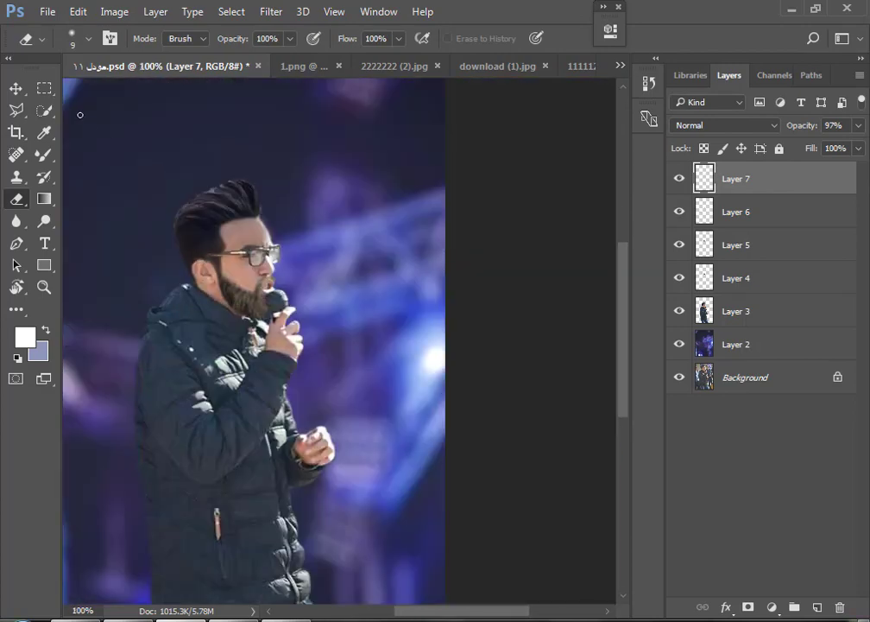
# Zoom out and back in several times to inspect the whole image and the face
pyautogui.click(16, 89)
pyautogui.hotkey('ctrl', '-')
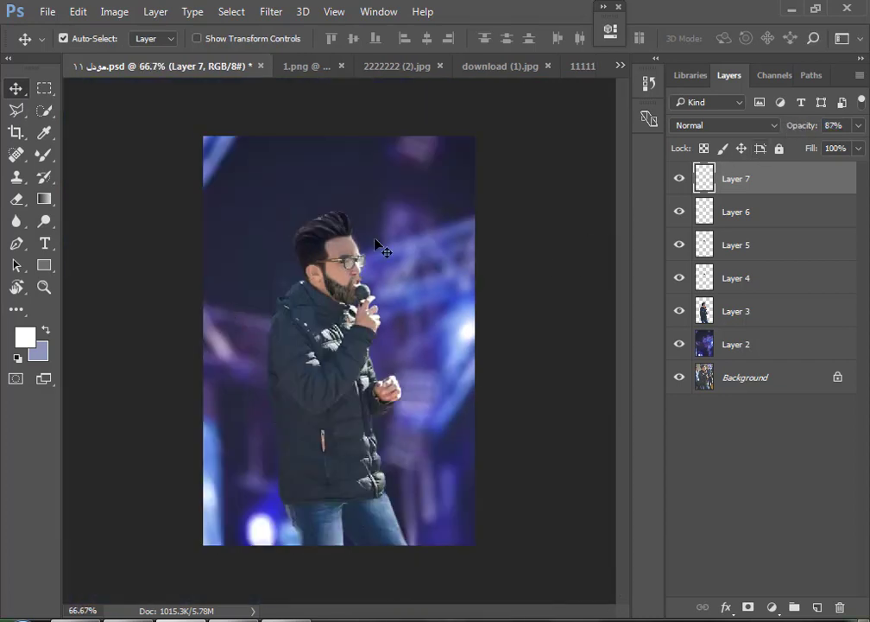
pyautogui.hotkey('ctrl', '+')
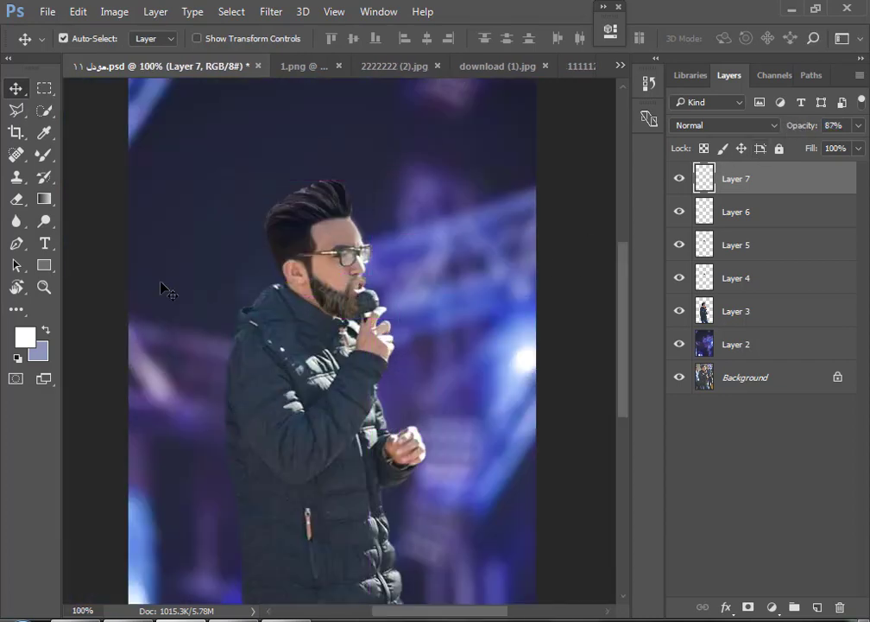
pyautogui.hotkey('ctrl', '-')
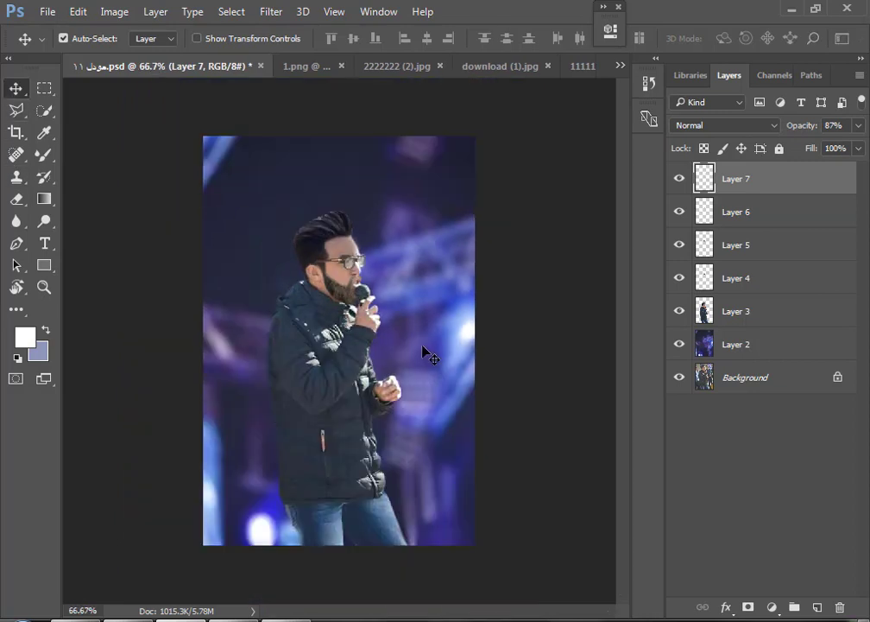
pyautogui.hotkey('ctrl', '+')
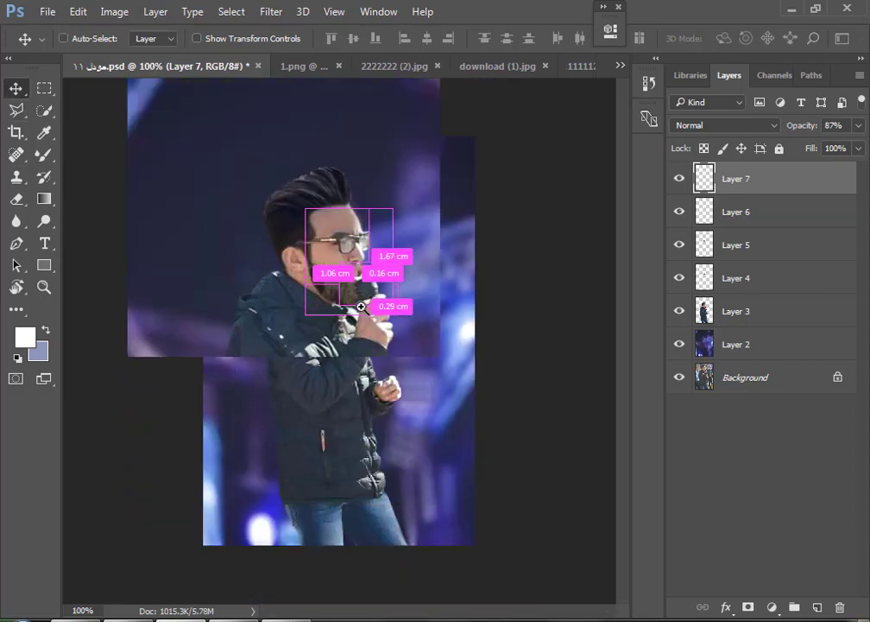
pyautogui.hotkey('ctrl', '-')
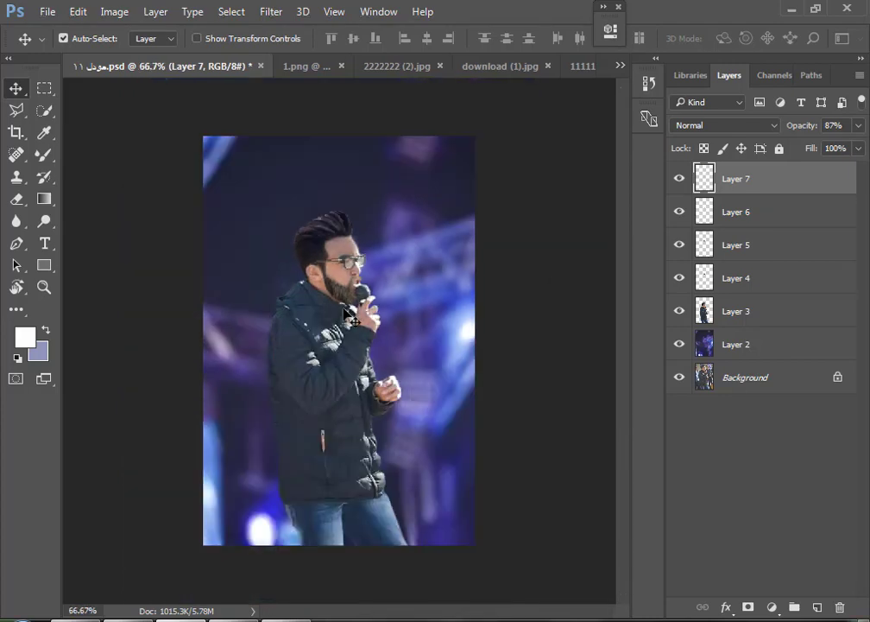
pyautogui.hotkey('ctrl', '+')
pyautogui.hotkey('ctrl', '+')
# Merge the visible beard layers into Layer 5, then show Layer 2 and Background again
pyautogui.click(329, 294)
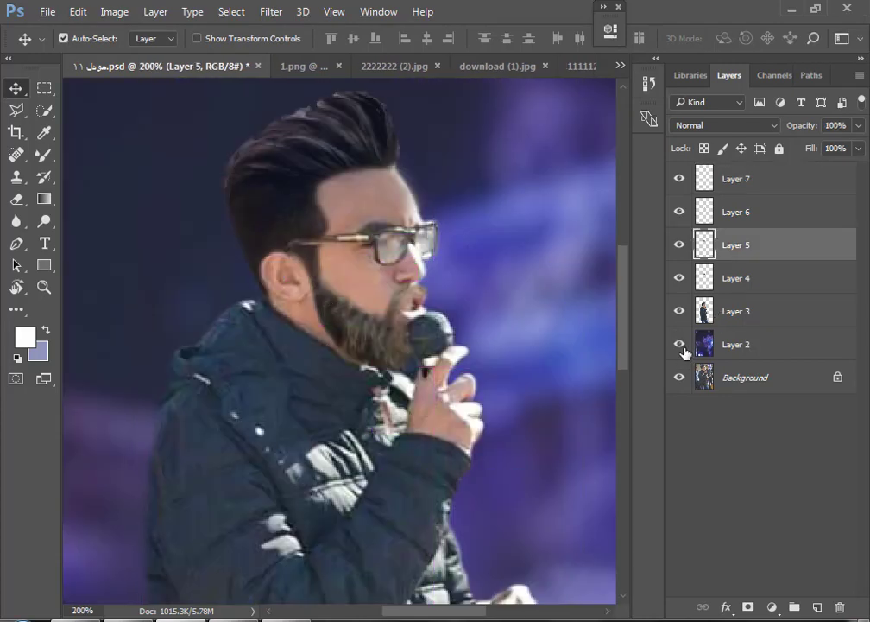
pyautogui.click(679, 378)
pyautogui.hotkey('ctrl', 'shift', 'e')
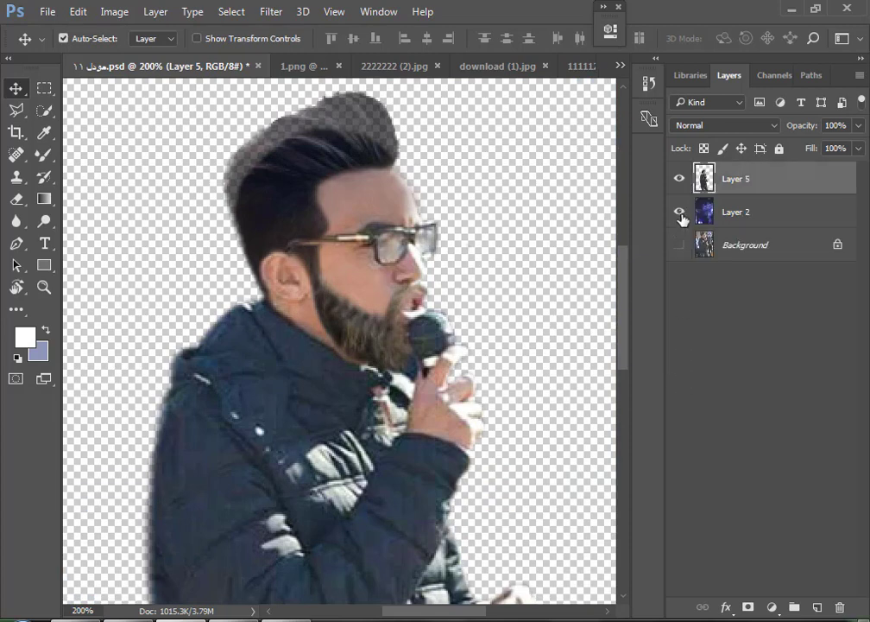
pyautogui.moveTo(680, 211); pyautogui.dragTo(680, 244)
# Zoom in to check the merged beard, then zoom back out to the whole image
pyautogui.hotkey('ctrl', '+')
pyautogui.press('s')
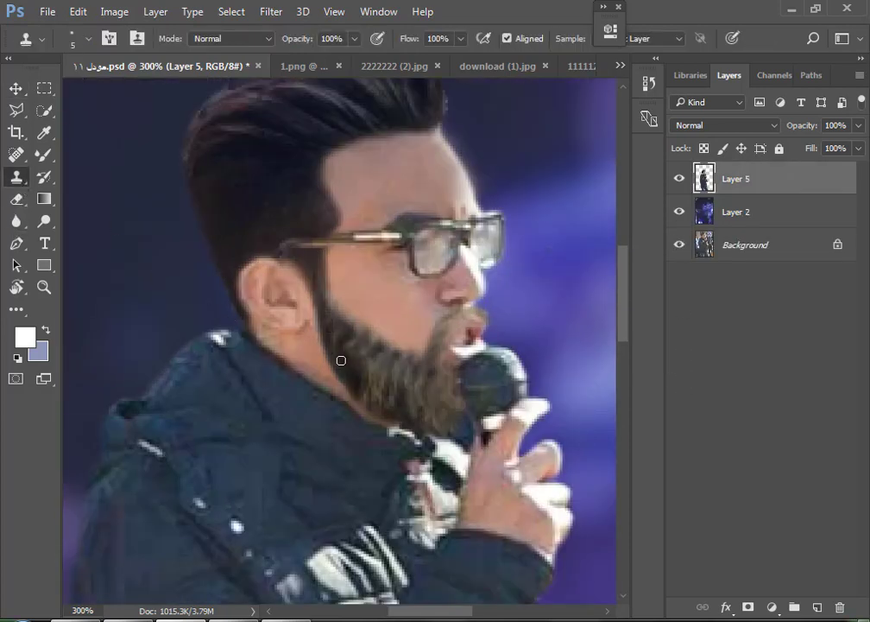
pyautogui.hotkey('ctrl', '-')
pyautogui.hotkey('ctrl', '-')
pyautogui.hotkey('ctrl', '-')
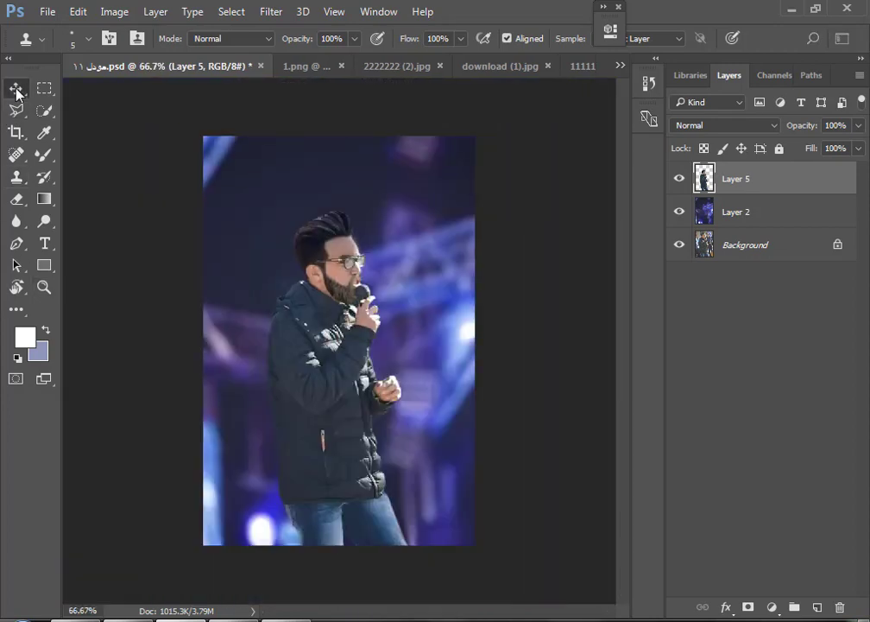
pyautogui.click(16, 89)
pyautogui.hotkey('ctrl', '+')
pyautogui.hotkey('ctrl', '-')
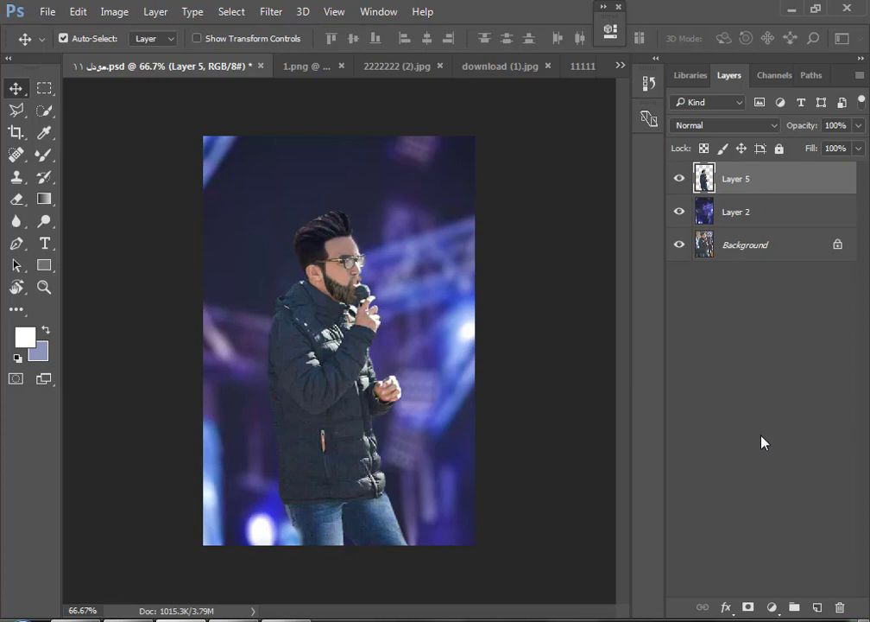
# Add a Color Lookup adjustment layer using the FoggyNight 3D LUT
pyautogui.click(774, 608)
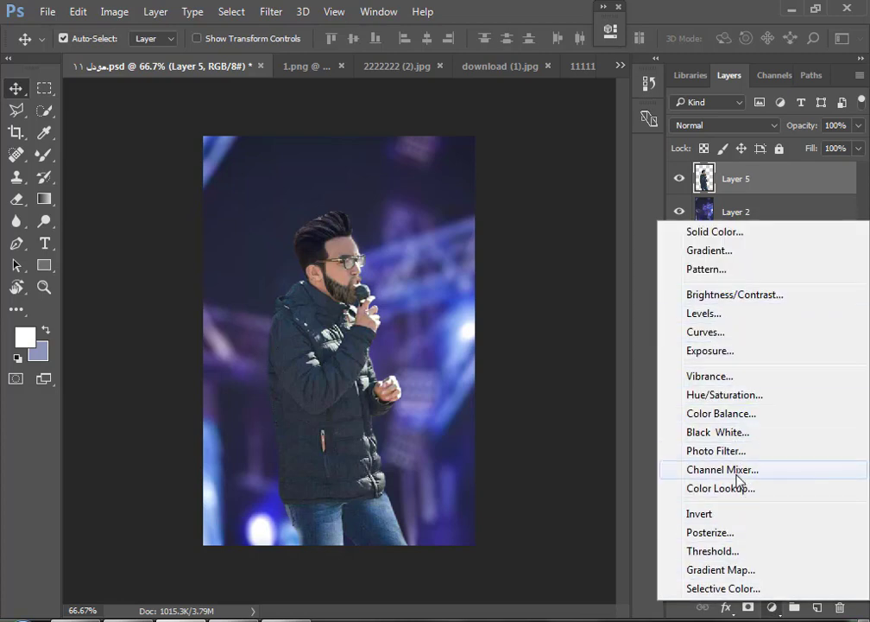
pyautogui.click(743, 489)
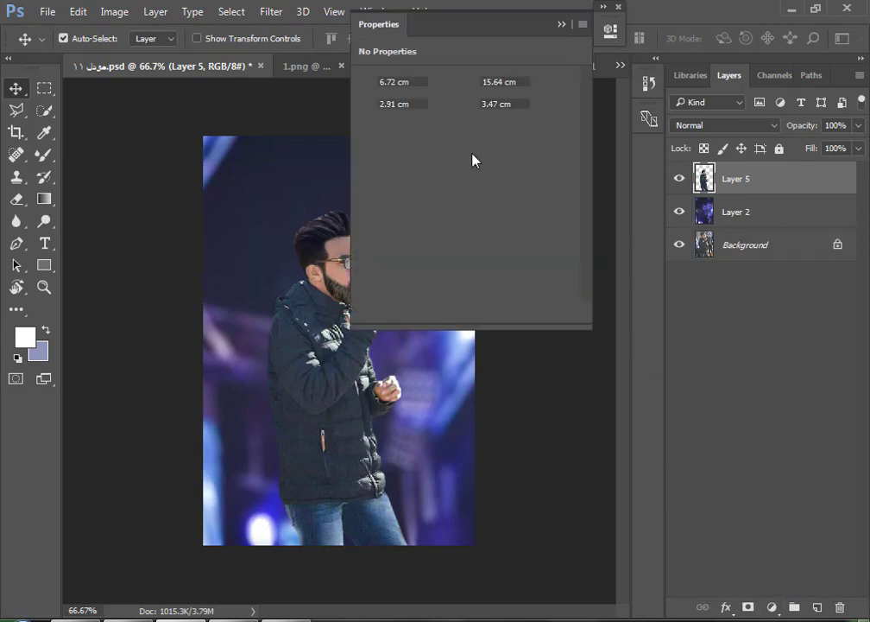
pyautogui.click(453, 80)
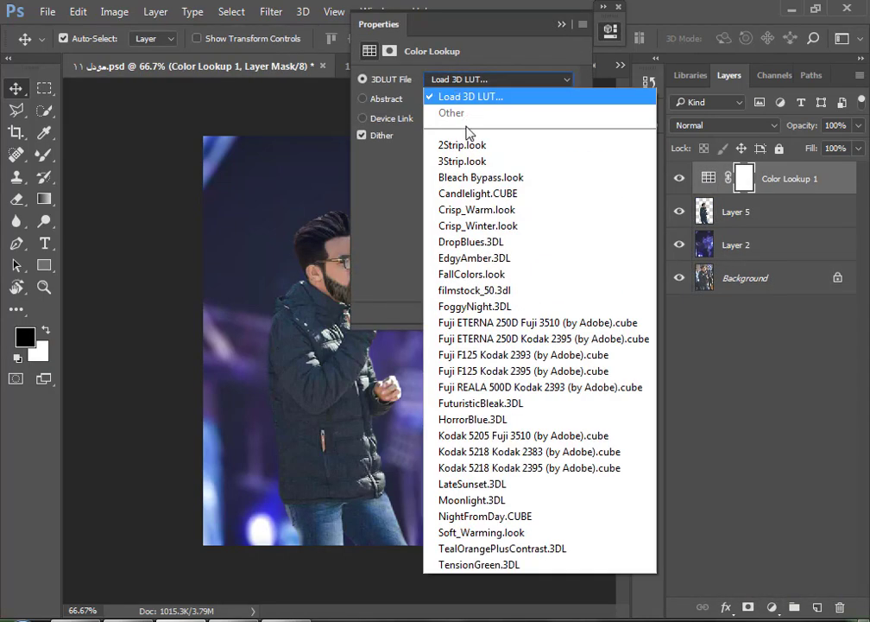
pyautogui.click(466, 306)
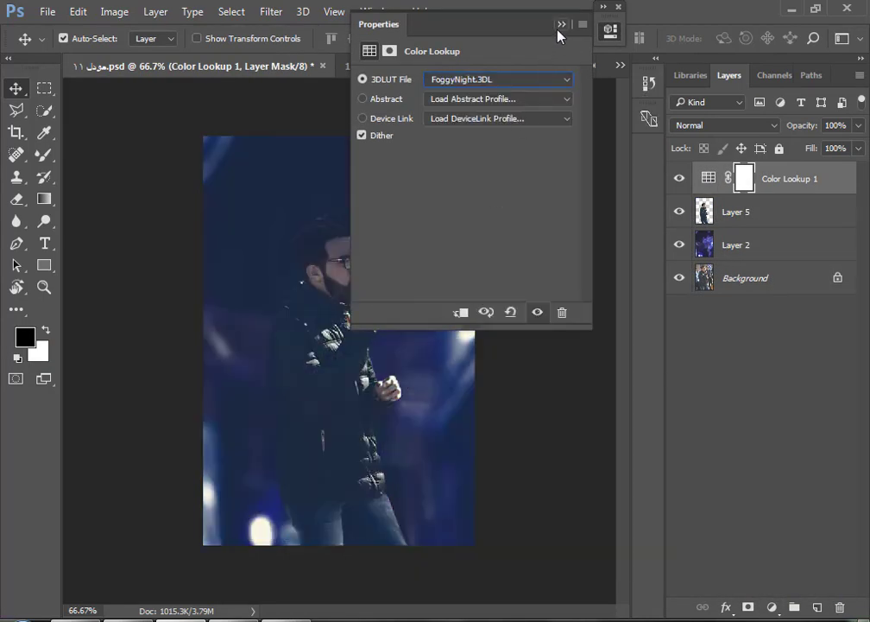
pyautogui.click(561, 24)
# Blend Color Lookup 1 in Soft Light at about 41% opacity and compare before/after
pyautogui.click(704, 130)
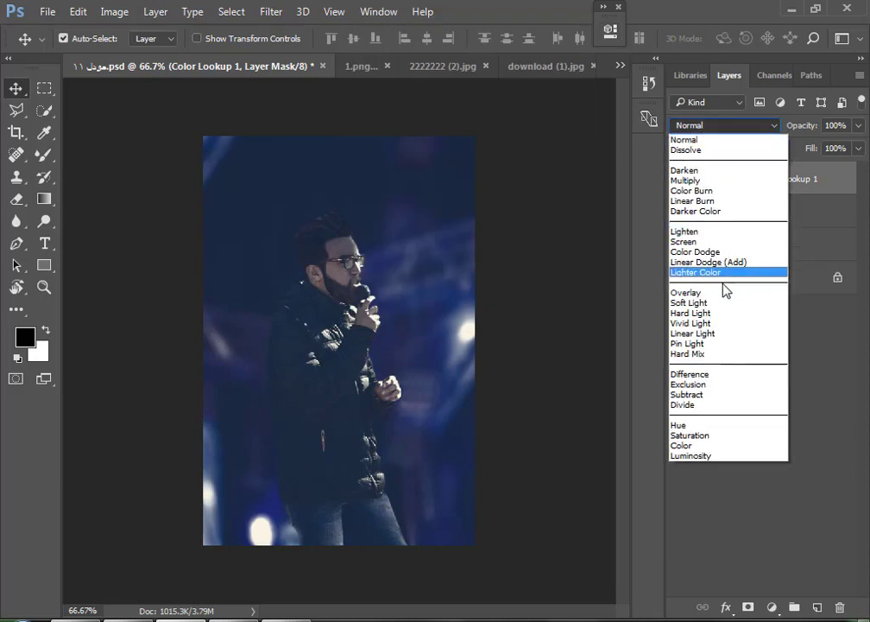
pyautogui.click(721, 306)
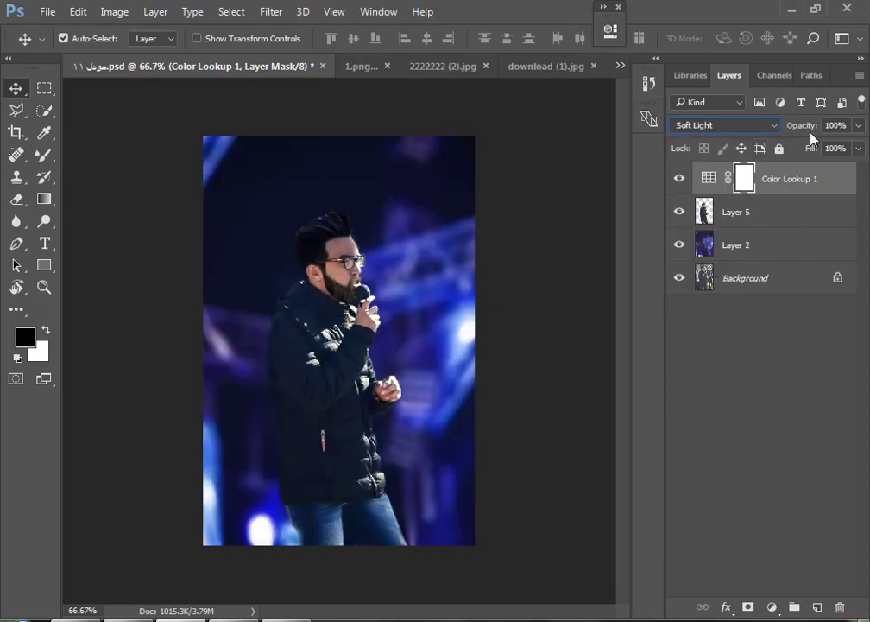
pyautogui.moveTo(812, 136)
pyautogui.mouseDown()
pyautogui.moveTo(787, 132)
pyautogui.moveTo(794, 138)
pyautogui.mouseUp()
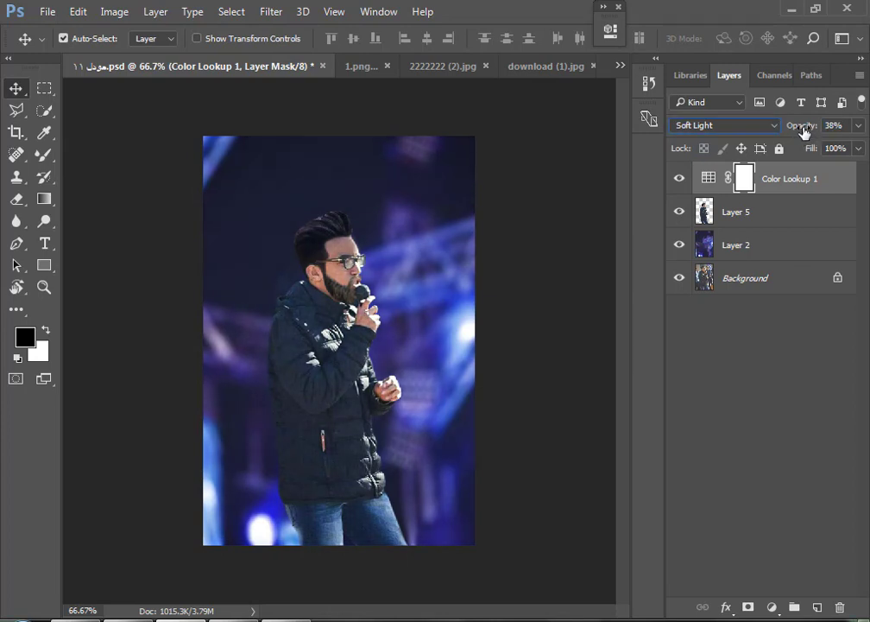
pyautogui.moveTo(802, 132); pyautogui.dragTo(807, 131)
pyautogui.click(678, 180)
# Add a Black & White layer with tuned reds/yellows sliders, set to 27% opacity
pyautogui.click(773, 608)
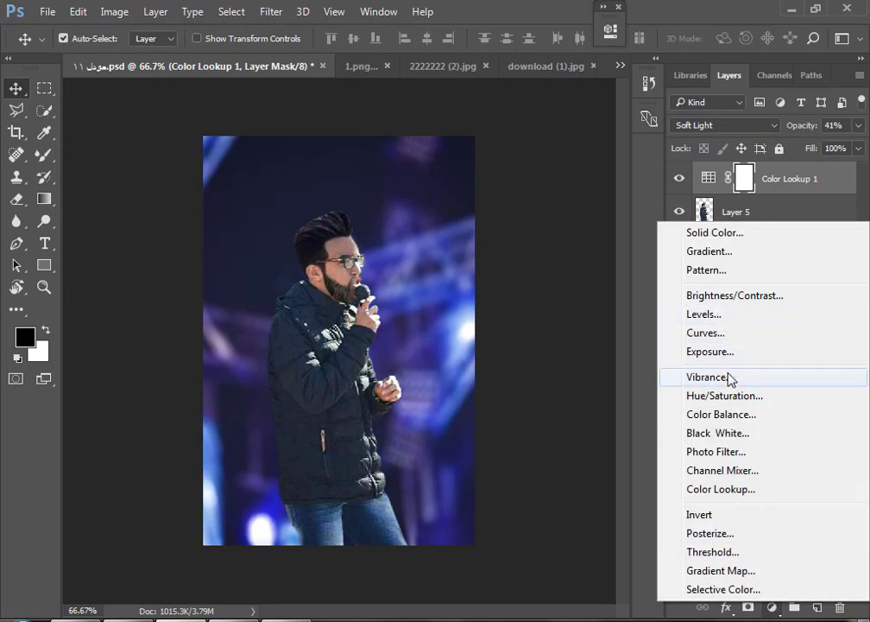
pyautogui.click(730, 433)
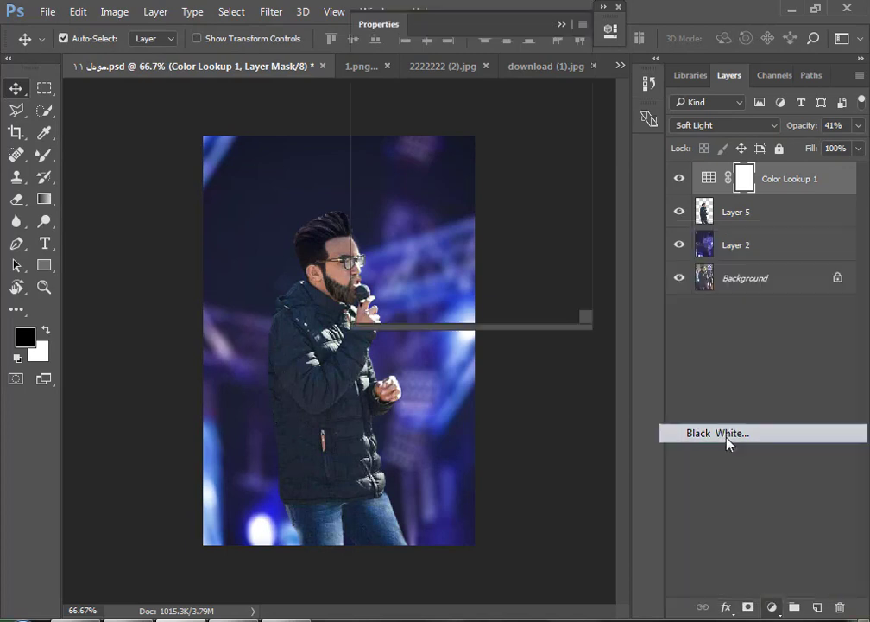
pyautogui.moveTo(486, 29); pyautogui.dragTo(673, 30)
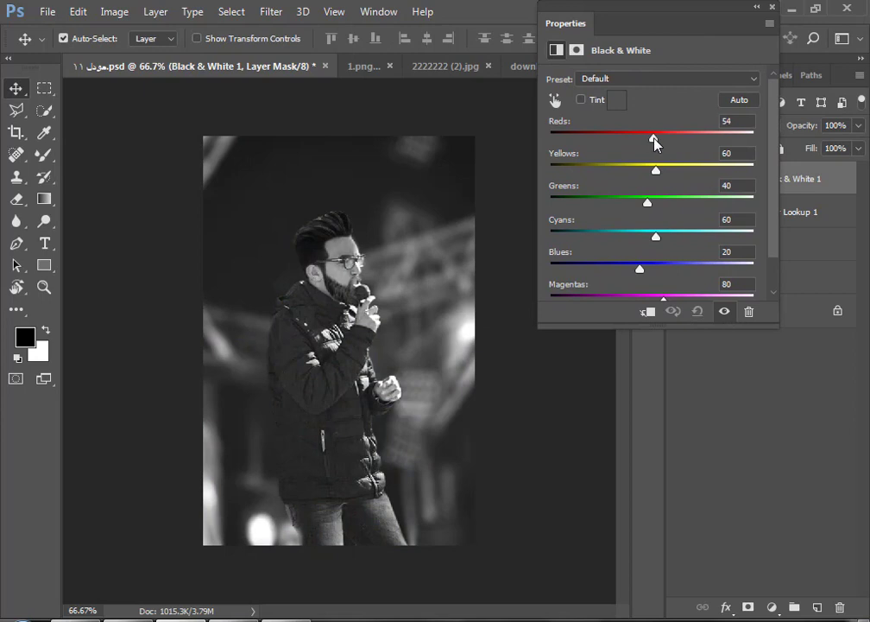
pyautogui.moveTo(653, 136)
pyautogui.mouseDown()
pyautogui.moveTo(662, 138)
pyautogui.moveTo(643, 179)
pyautogui.moveTo(674, 244)
pyautogui.moveTo(643, 275)
pyautogui.mouseUp()
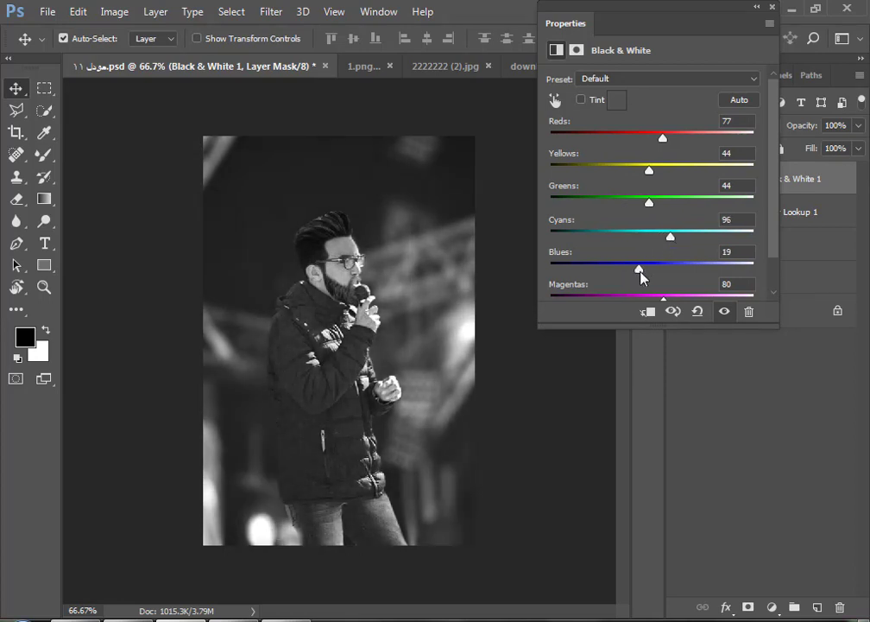
pyautogui.click(755, 8)
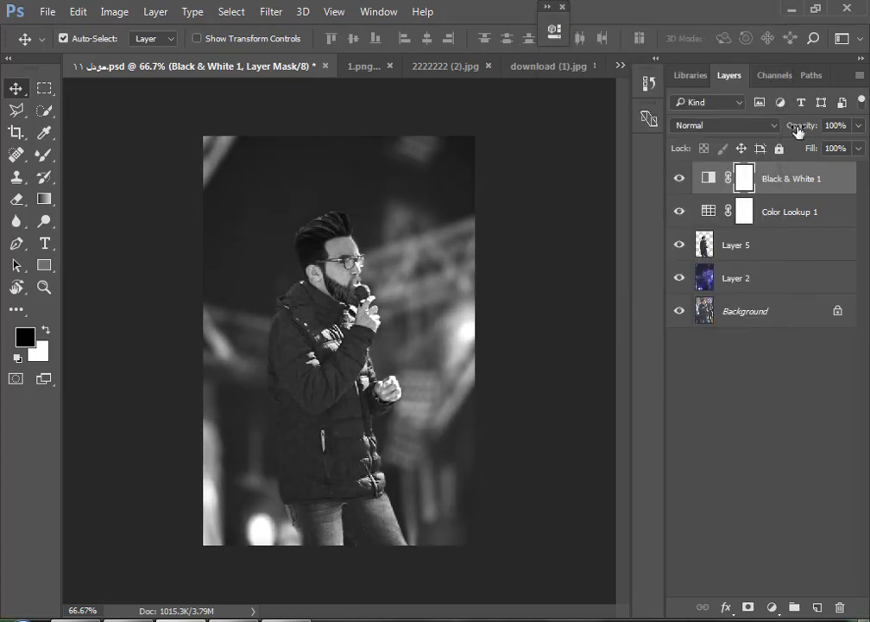
pyautogui.write('27')
pyautogui.press('Return')
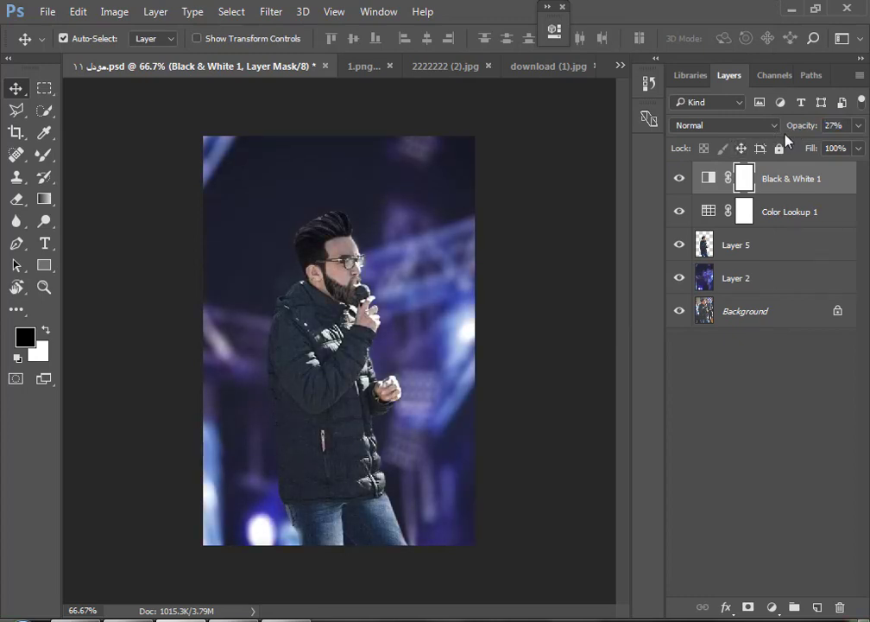
# Paint the Black & White 1 mask with a 150-250 px brush at 16% opacity; restore 27% layer opacity
pyautogui.moveTo(801, 129); pyautogui.dragTo(806, 131)
pyautogui.click(44, 153)
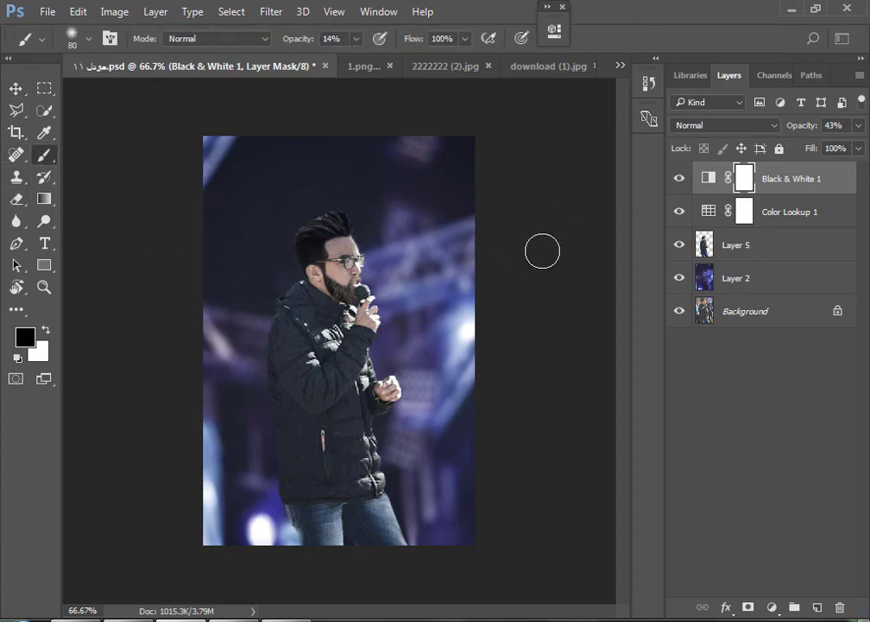
pyautogui.press(']')
pyautogui.press(']')
pyautogui.press(']')
pyautogui.press(']')
pyautogui.press(']')
pyautogui.press(']')
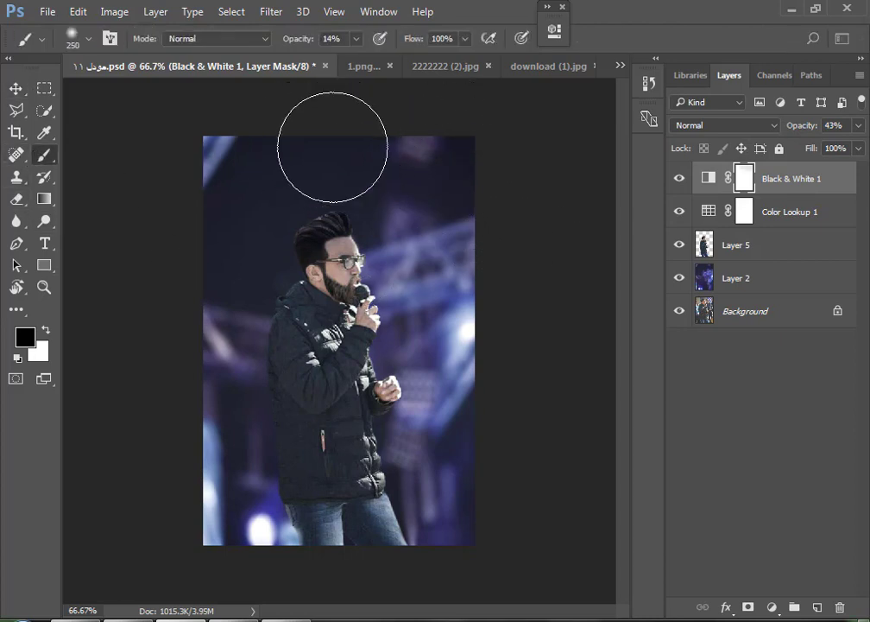
pyautogui.press('[')
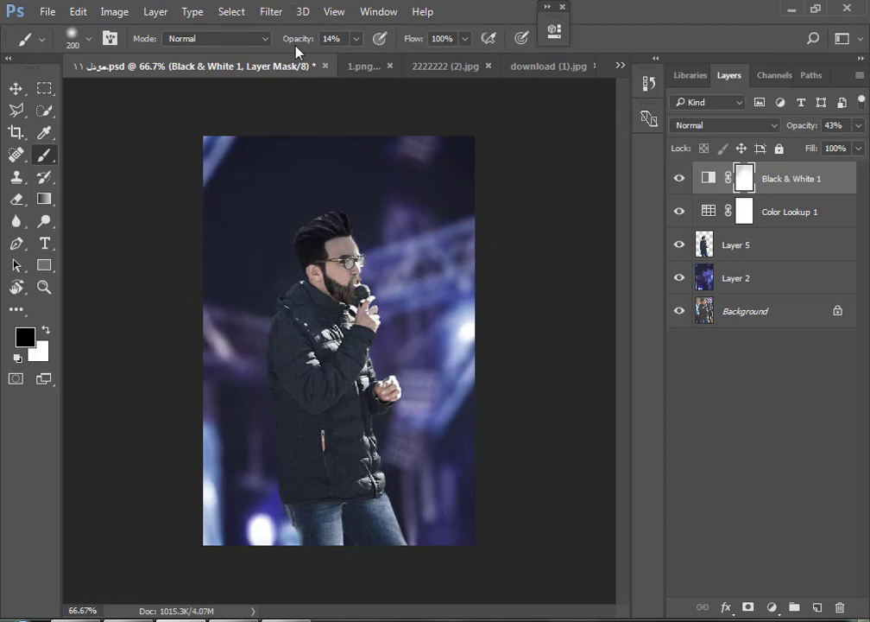
pyautogui.moveTo(296, 46); pyautogui.dragTo(302, 44)
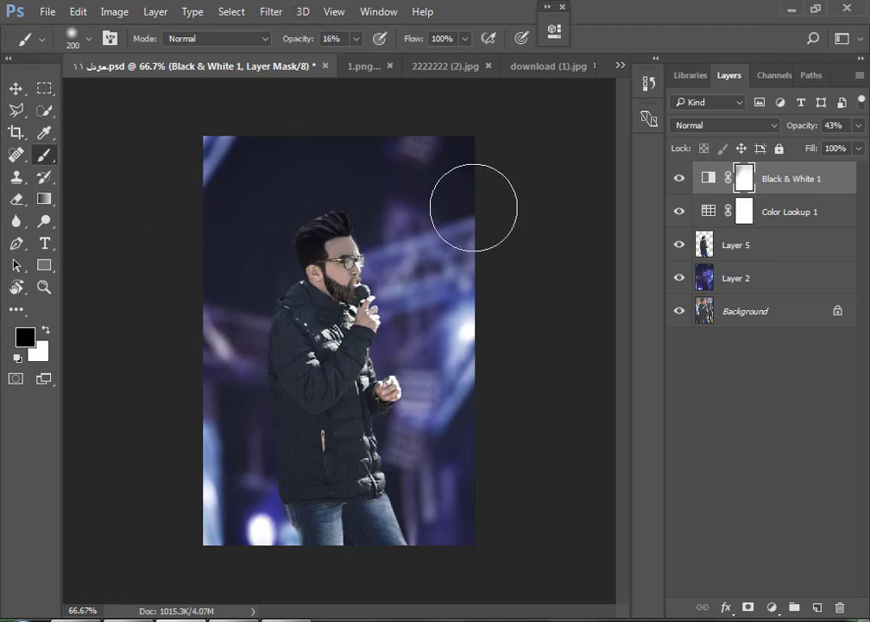
pyautogui.press('[')
pyautogui.press('[')
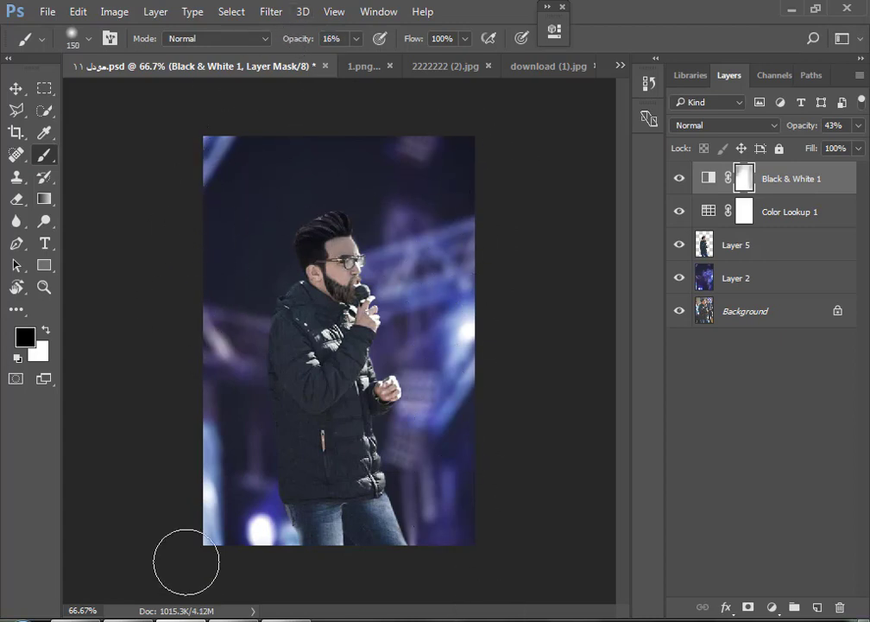
pyautogui.click(17, 89)
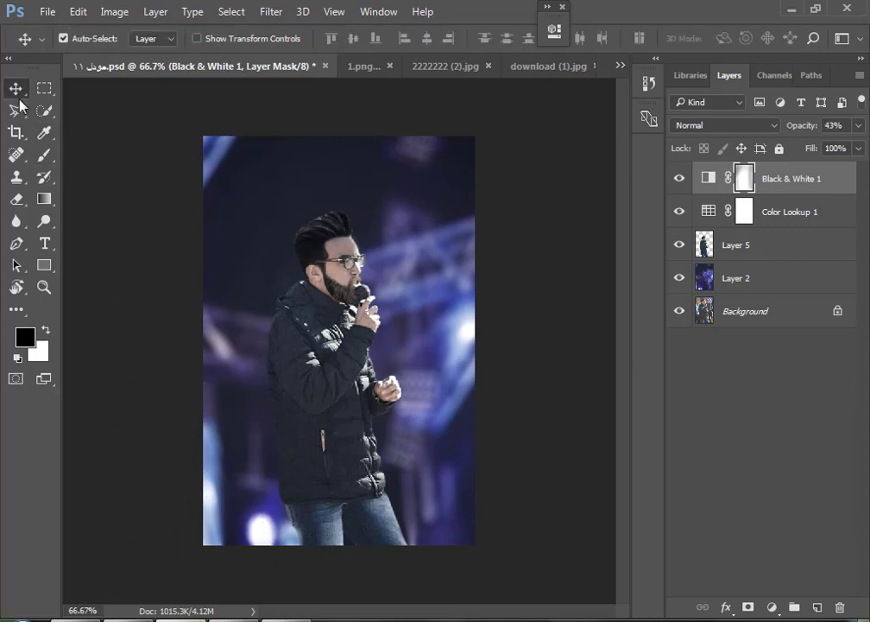
pyautogui.moveTo(808, 128); pyautogui.dragTo(798, 132)
# Add empty Layer 6 and set the brush colour to pale blue #8da1ba at size 500
pyautogui.click(815, 609)
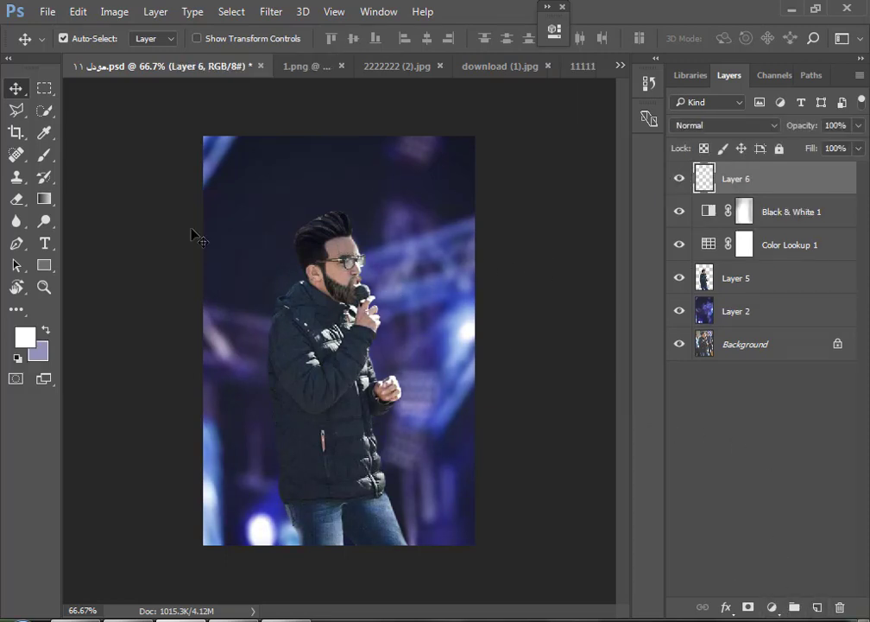
pyautogui.click(45, 155)
pyautogui.click(45, 329)
pyautogui.click(25, 337)
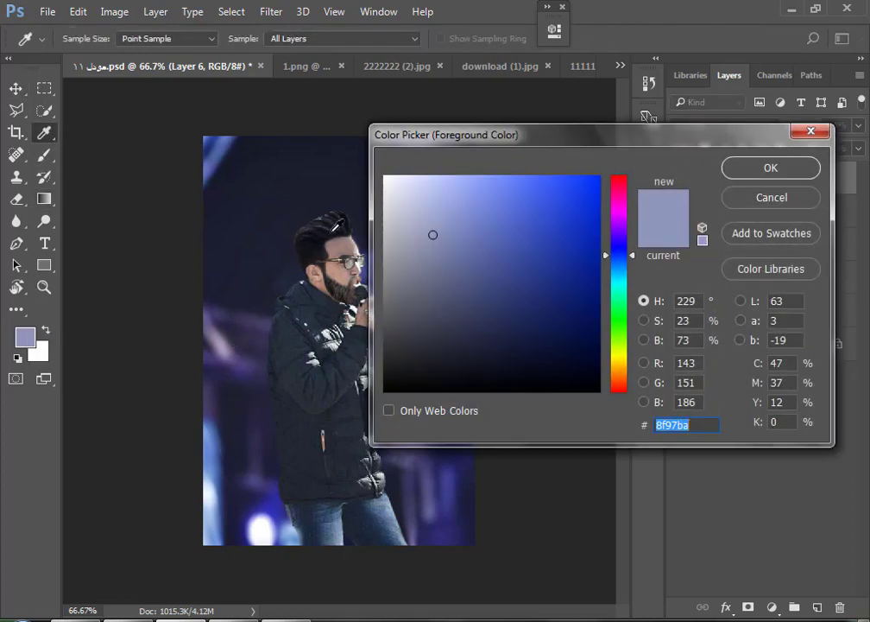
pyautogui.moveTo(507, 136); pyautogui.dragTo(545, 136)
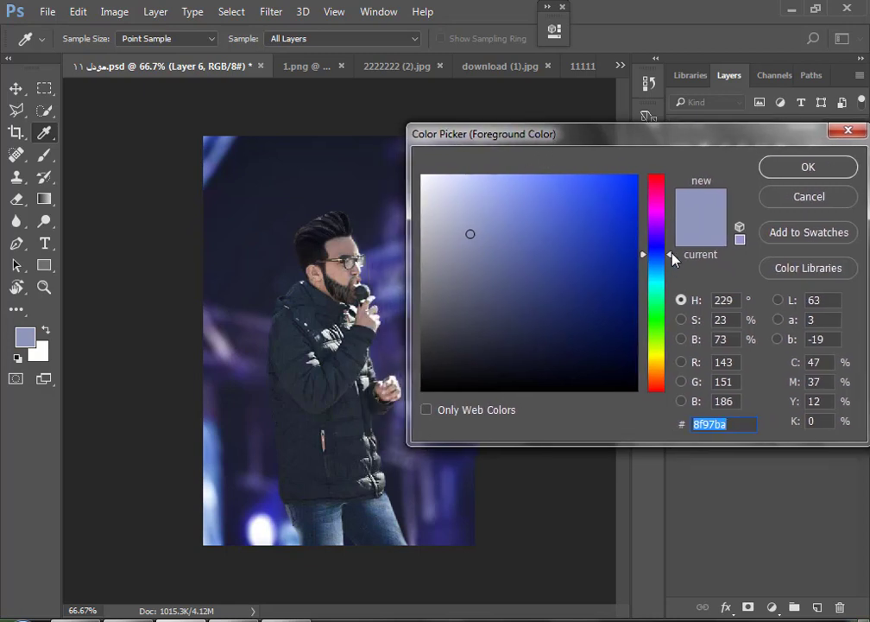
pyautogui.moveTo(673, 259); pyautogui.dragTo(671, 270)
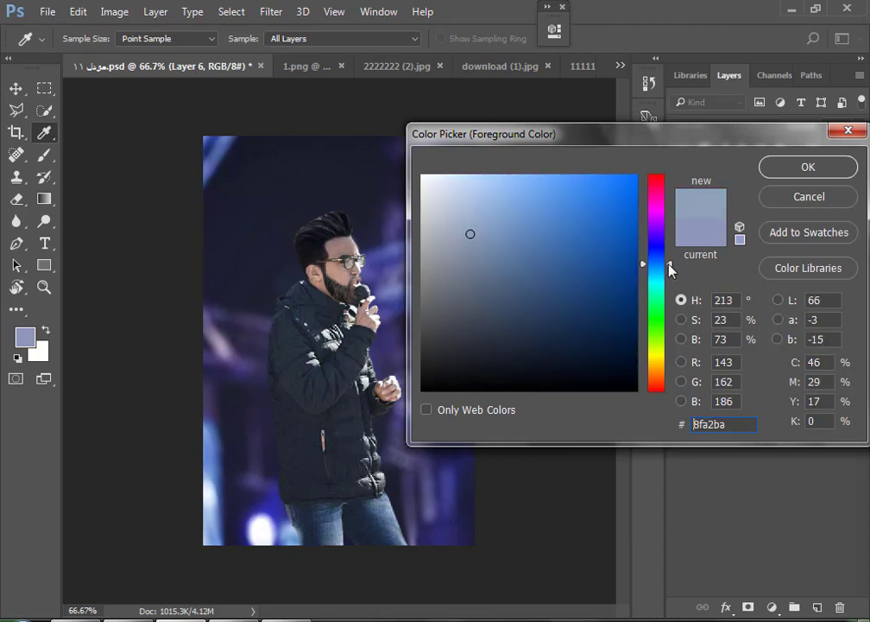
pyautogui.moveTo(467, 235); pyautogui.dragTo(473, 233)
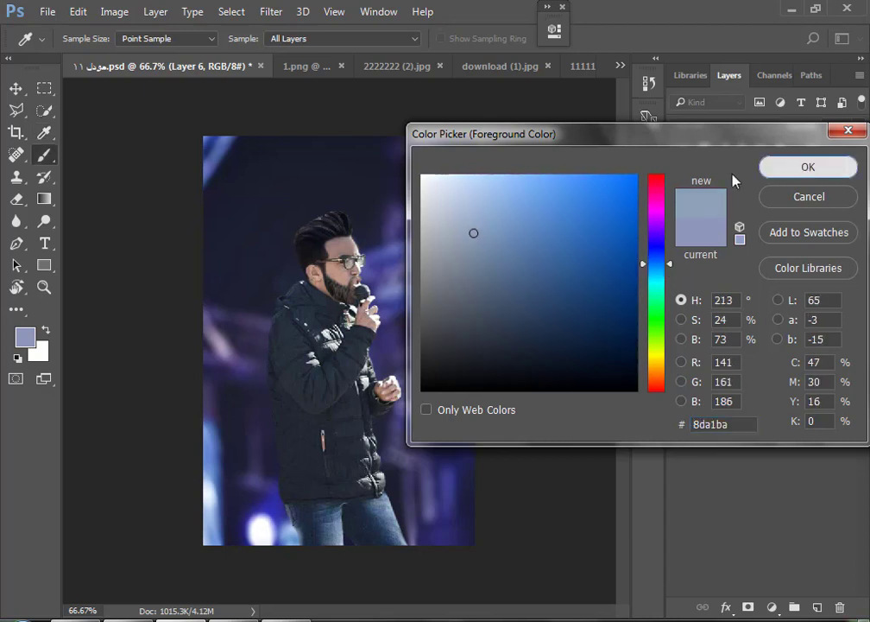
pyautogui.click(808, 166)
pyautogui.press(']')
pyautogui.press(']')
pyautogui.press(']')
pyautogui.press(']')
pyautogui.press(']')
pyautogui.press(']')
pyautogui.press('[')
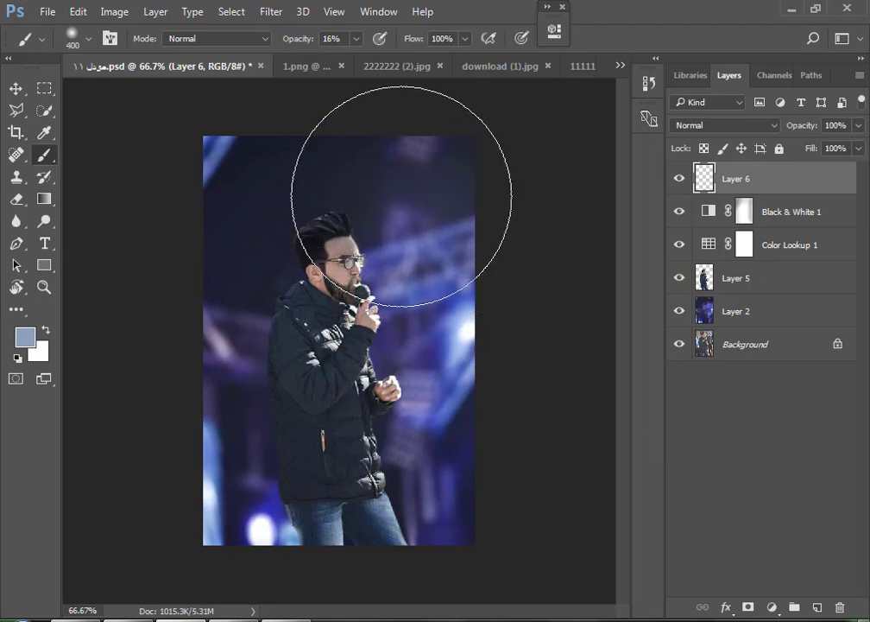
# Paint a pale-blue glow over the upper image with a 600 px brush at 100% opacity
pyautogui.press('[')
pyautogui.press('[')
pyautogui.press('0')
pyautogui.press(']')
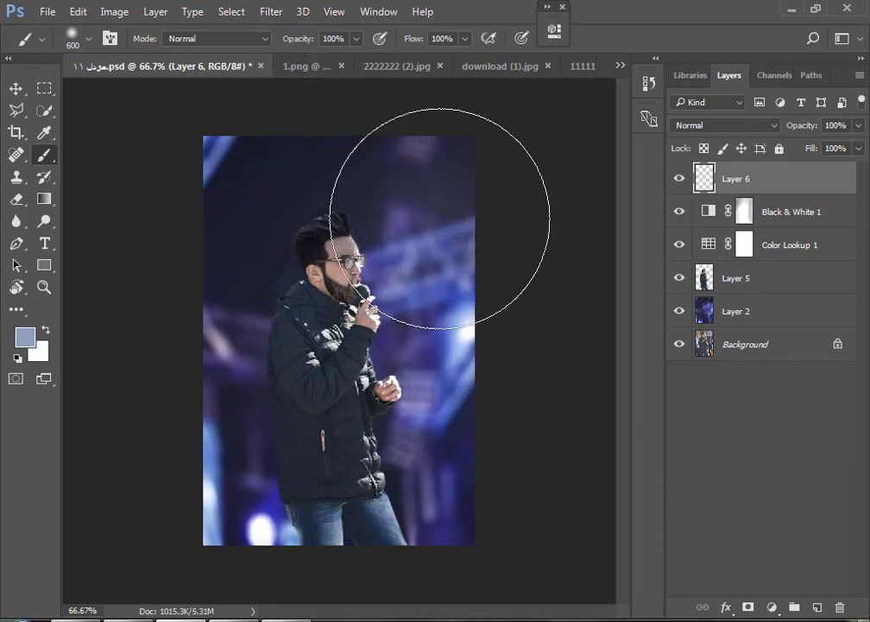
pyautogui.press(']')
pyautogui.press(']')
pyautogui.click(442, 218)
# Enlarge and reposition the glow on Layer 6 with Free Transform
pyautogui.click(16, 88)
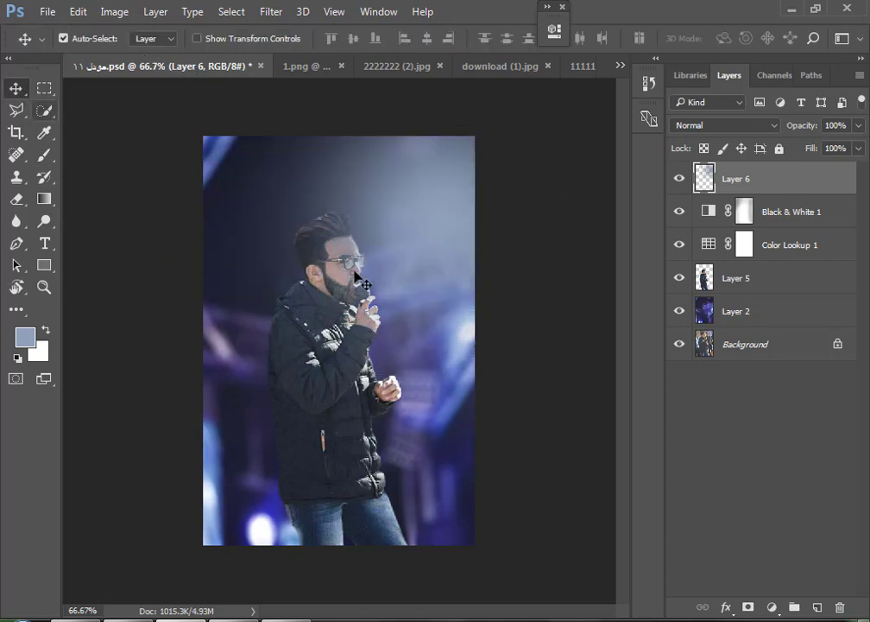
pyautogui.hotkey('ctrl', 't')
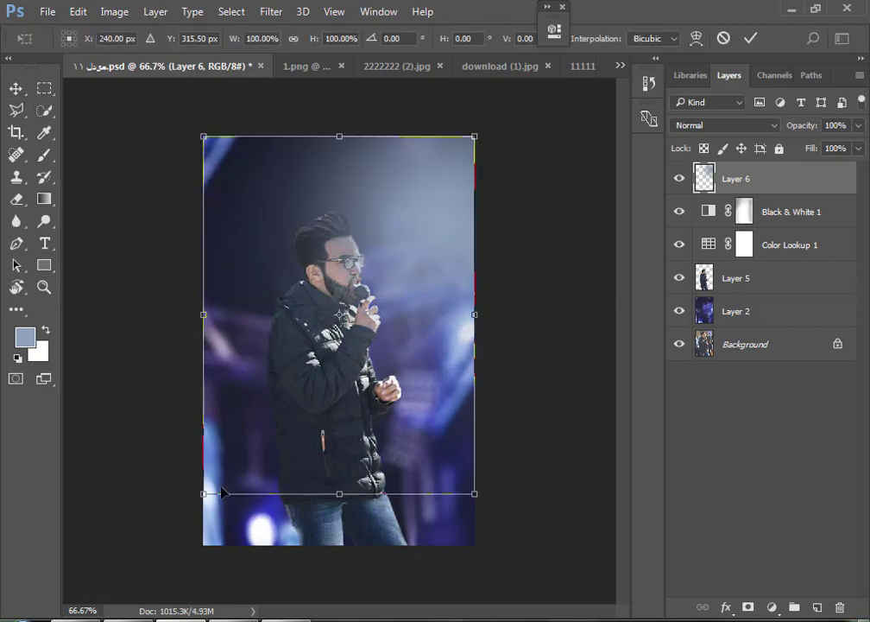
pyautogui.moveTo(204, 494); pyautogui.dragTo(140, 577)
pyautogui.moveTo(368, 342); pyautogui.dragTo(431, 301)
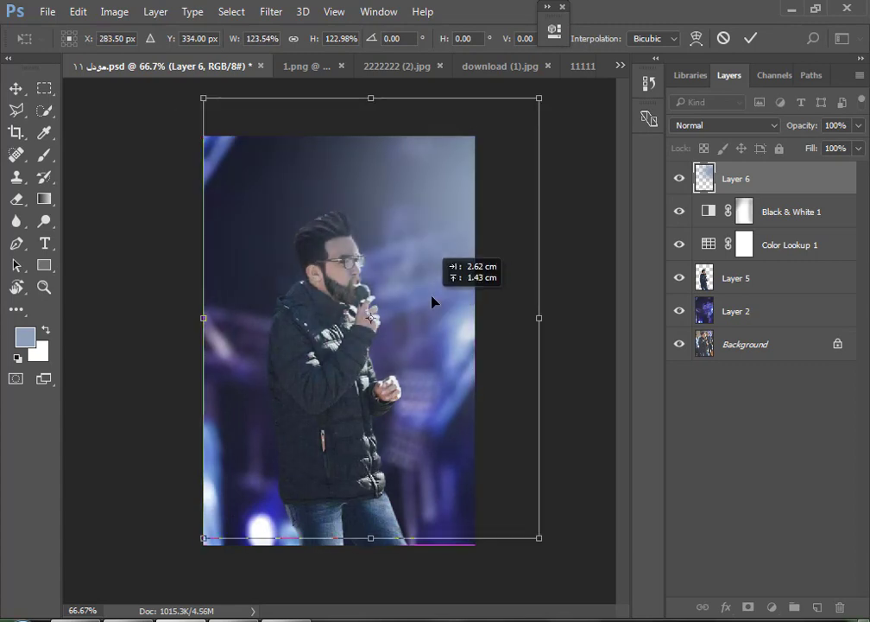
pyautogui.moveTo(205, 535); pyautogui.dragTo(202, 565)
pyautogui.moveTo(369, 406); pyautogui.dragTo(369, 423)
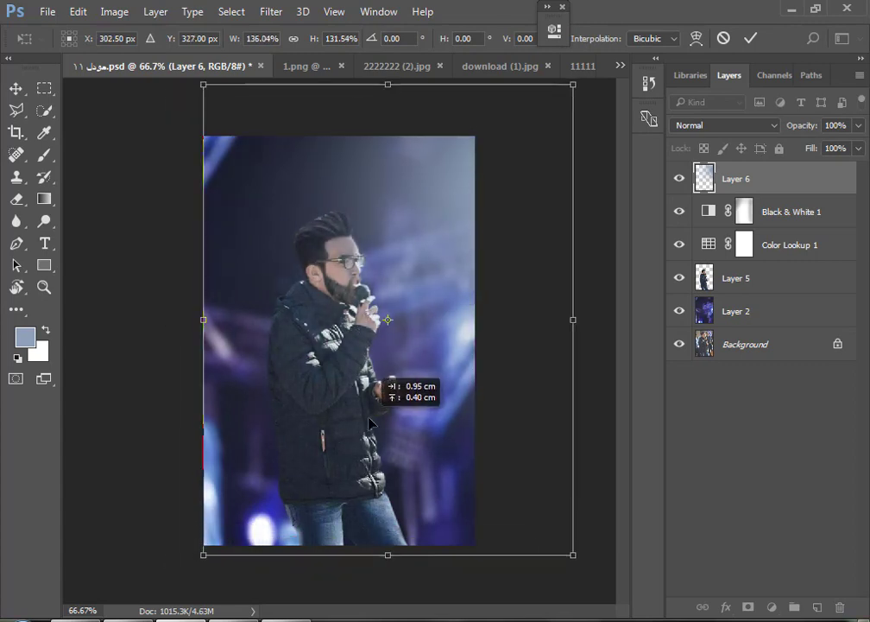
pyautogui.moveTo(204, 559); pyautogui.dragTo(189, 563)
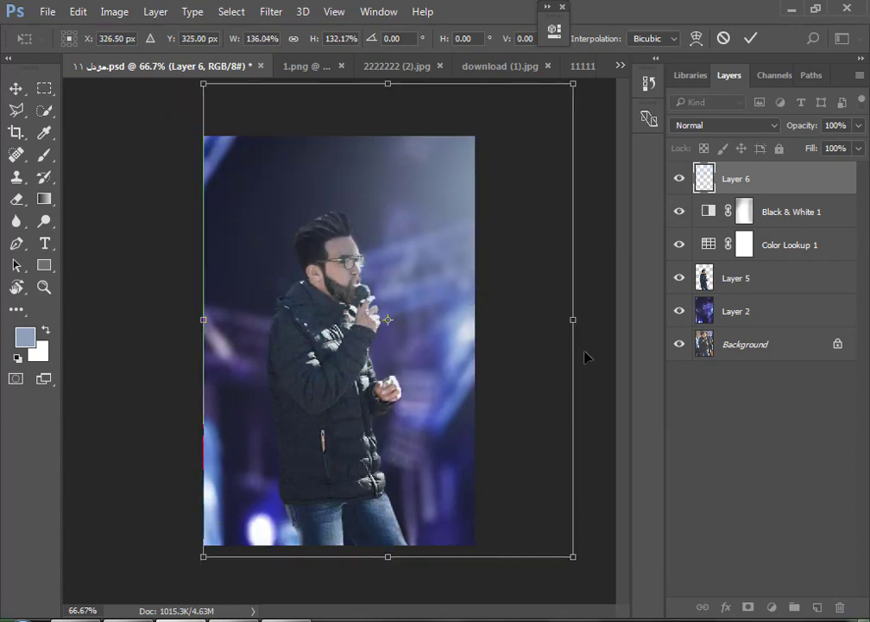
pyautogui.press('Return')
# Set Layer 6 to Screen blend mode and widen the glow slightly more
pyautogui.click(723, 125)
pyautogui.click(684, 242)
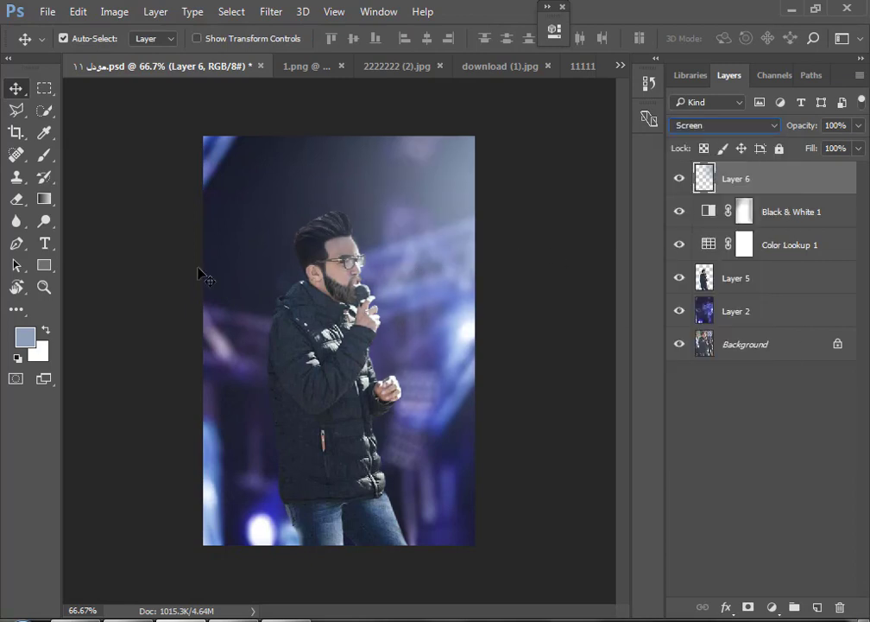
pyautogui.hotkey('ctrl', 't')
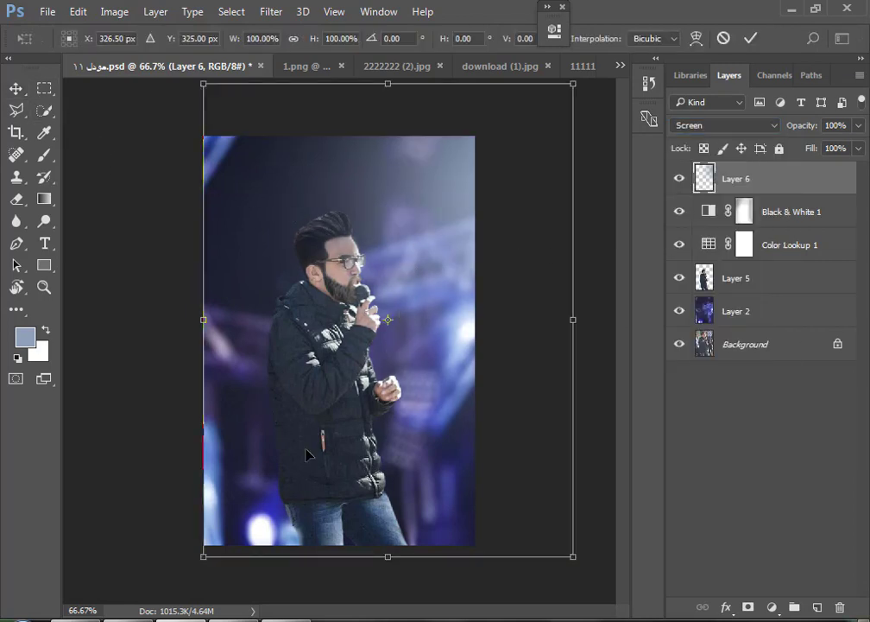
pyautogui.moveTo(412, 318); pyautogui.dragTo(428, 307)
pyautogui.moveTo(229, 544)
pyautogui.mouseDown()
pyautogui.moveTo(177, 569)
pyautogui.moveTo(207, 553)
pyautogui.mouseUp()
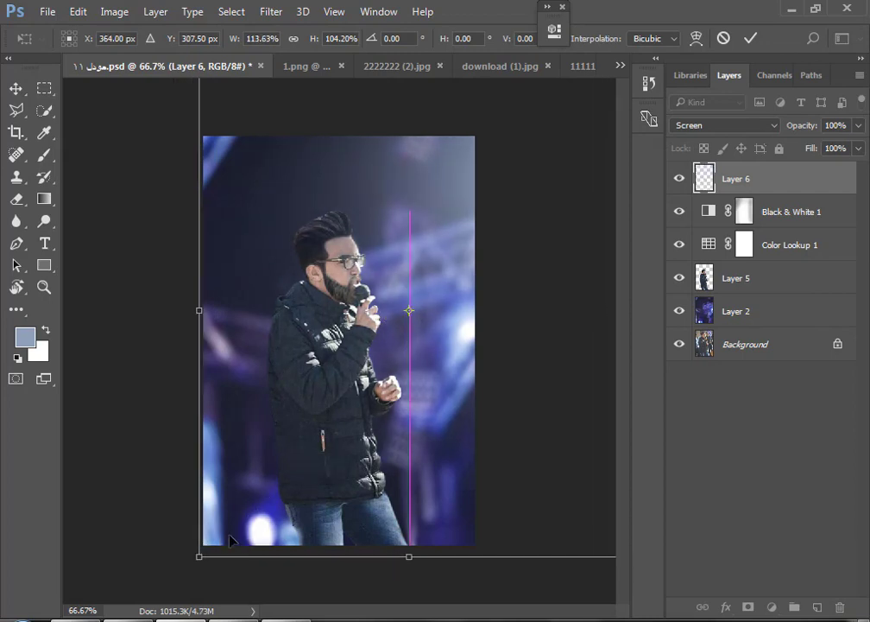
pyautogui.press('Return')
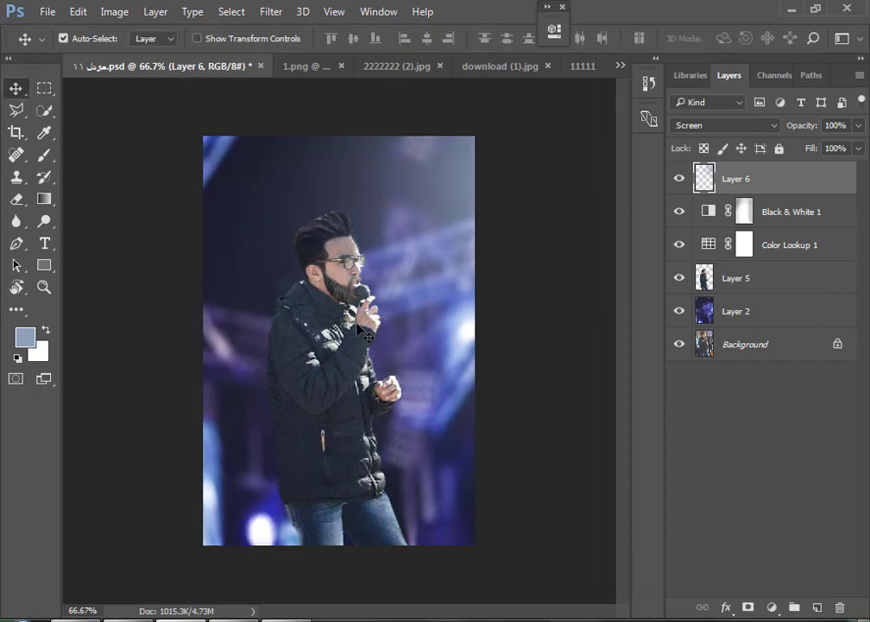
# Lower Layer 6's opacity to 93%
pyautogui.moveTo(793, 125); pyautogui.dragTo(786, 125)
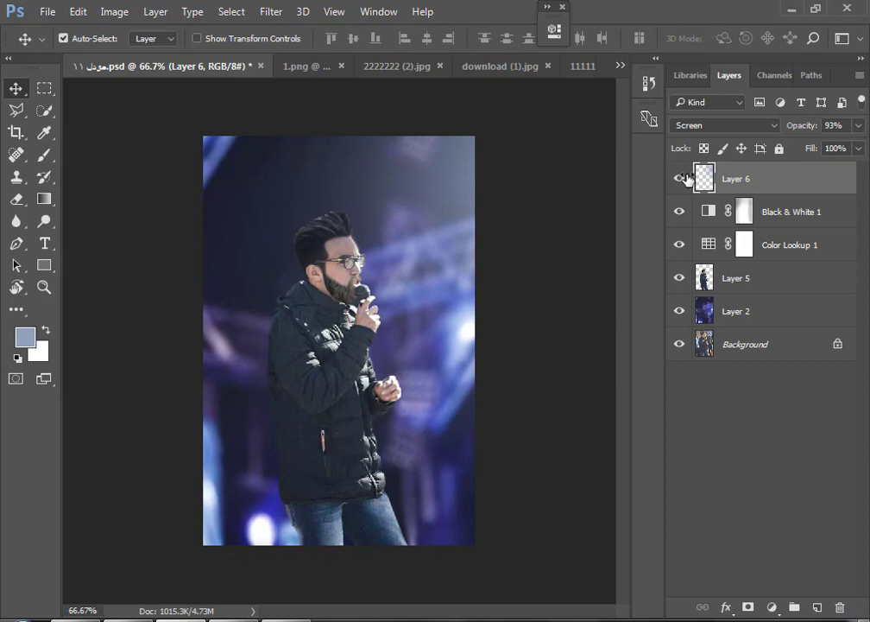
pyautogui.keyDown('alt'); pyautogui.click(345, 272); pyautogui.keyUp('alt')
pyautogui.click(772, 607)
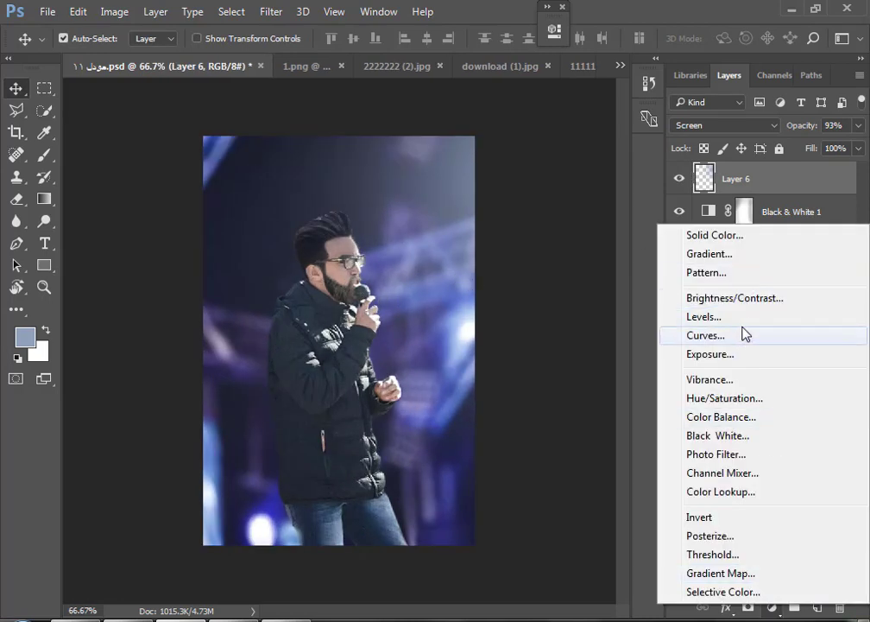
# Add a Curves layer with highlight and midtone points and the shadows pulled down
pyautogui.click(741, 334)
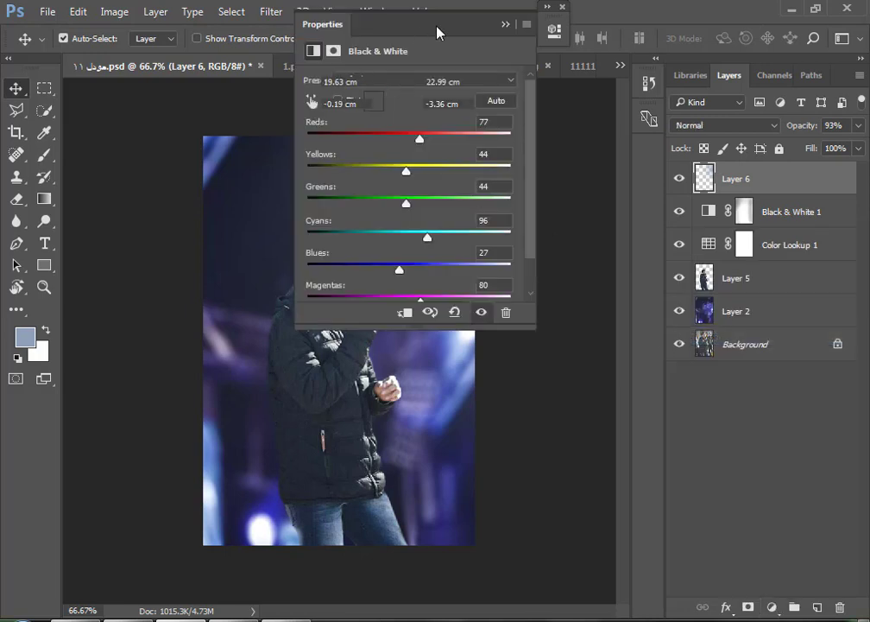
pyautogui.moveTo(482, 25); pyautogui.dragTo(729, 25)
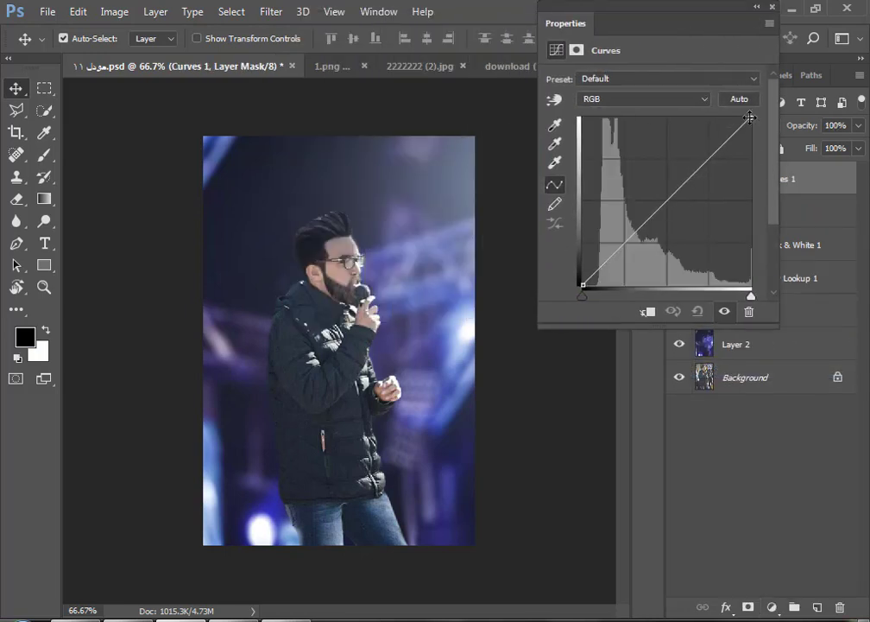
pyautogui.moveTo(750, 117); pyautogui.dragTo(747, 117)
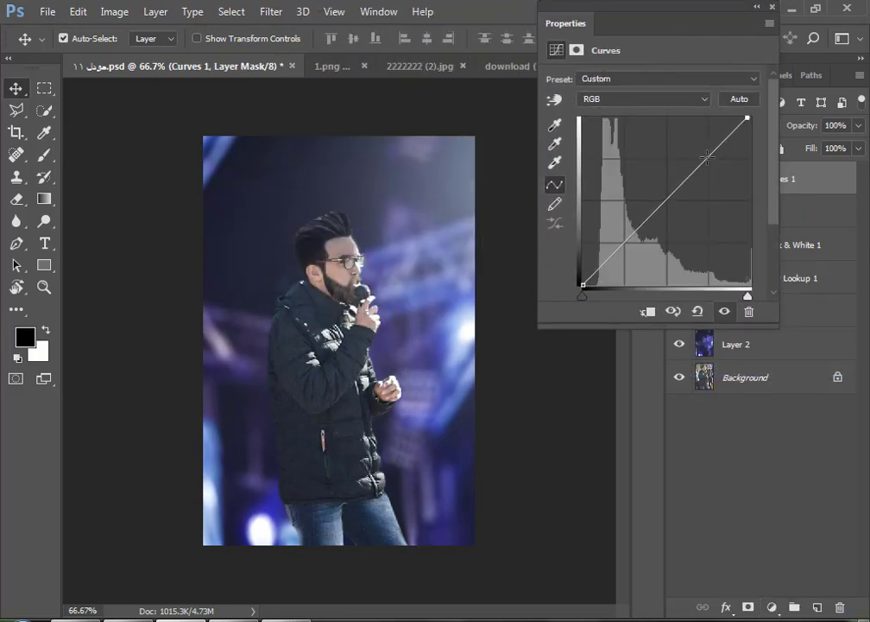
pyautogui.moveTo(706, 156); pyautogui.dragTo(711, 161)
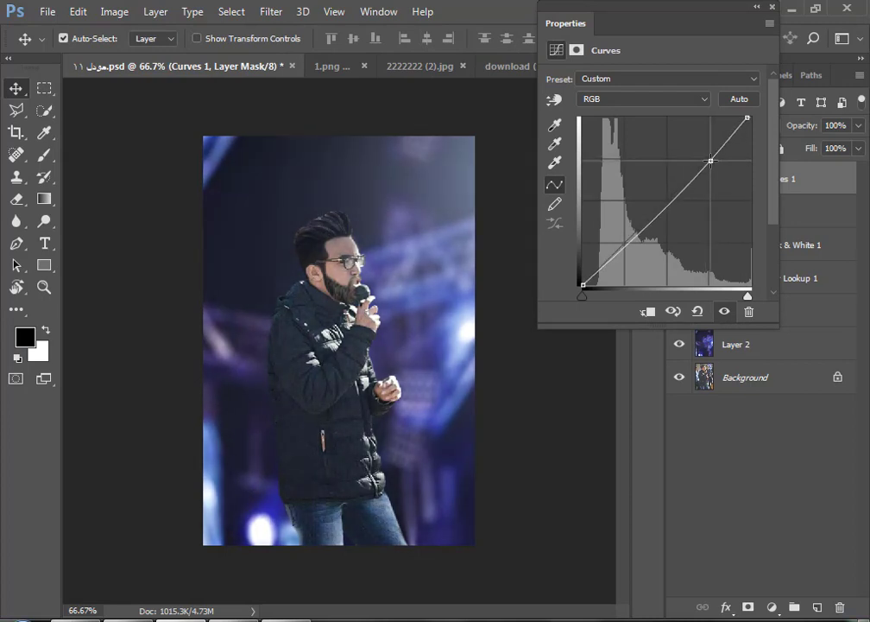
pyautogui.click(666, 204)
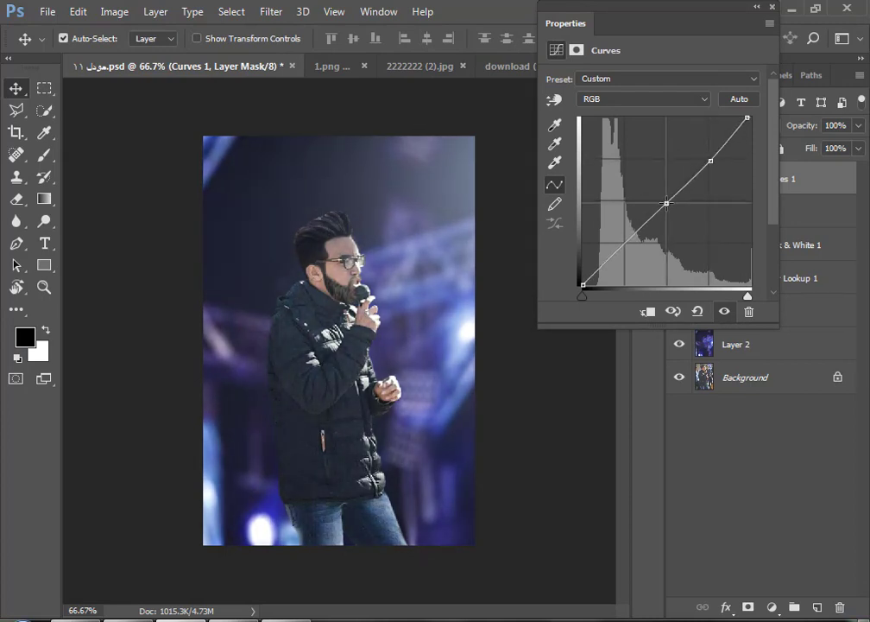
pyautogui.moveTo(634, 229); pyautogui.dragTo(625, 248)
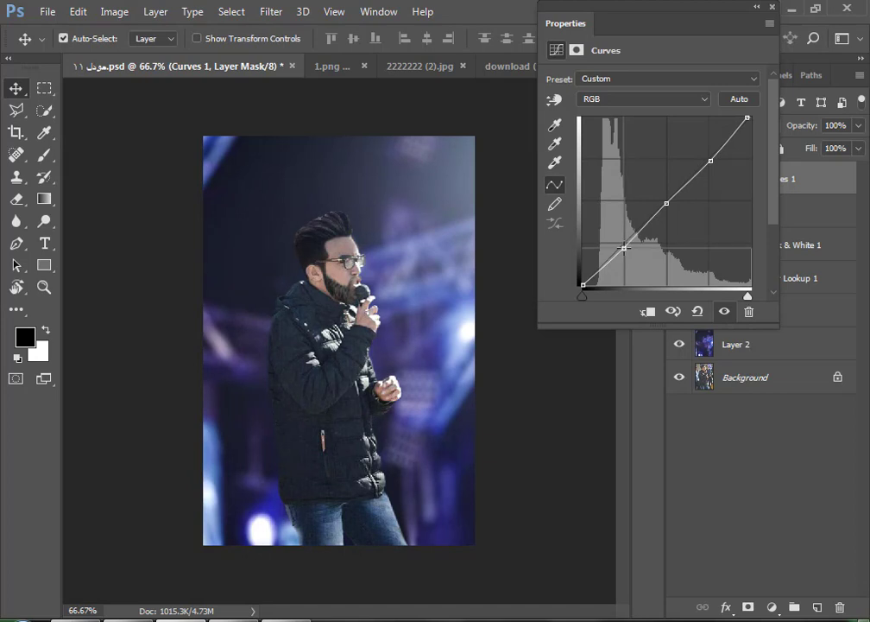
pyautogui.click(756, 7)
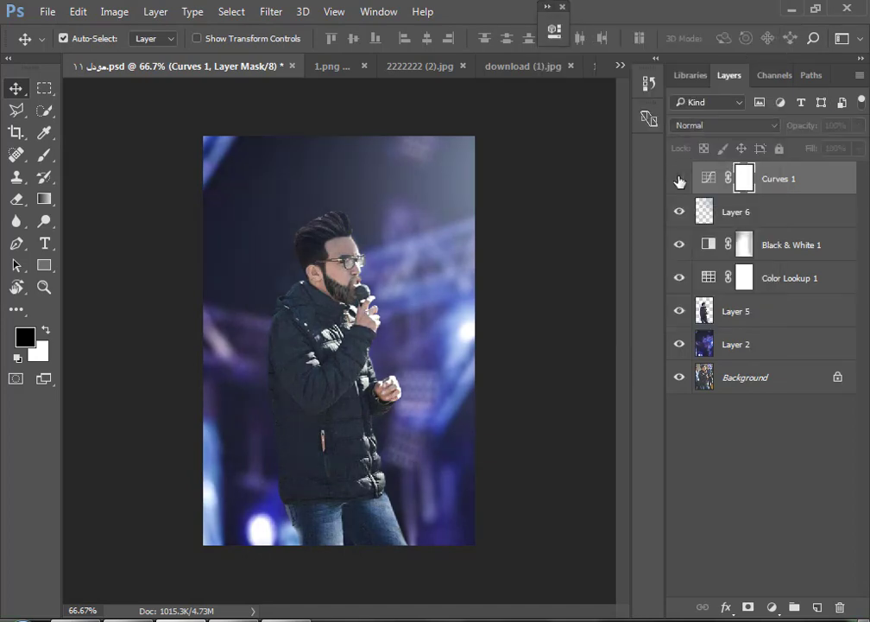
pyautogui.click(772, 607)
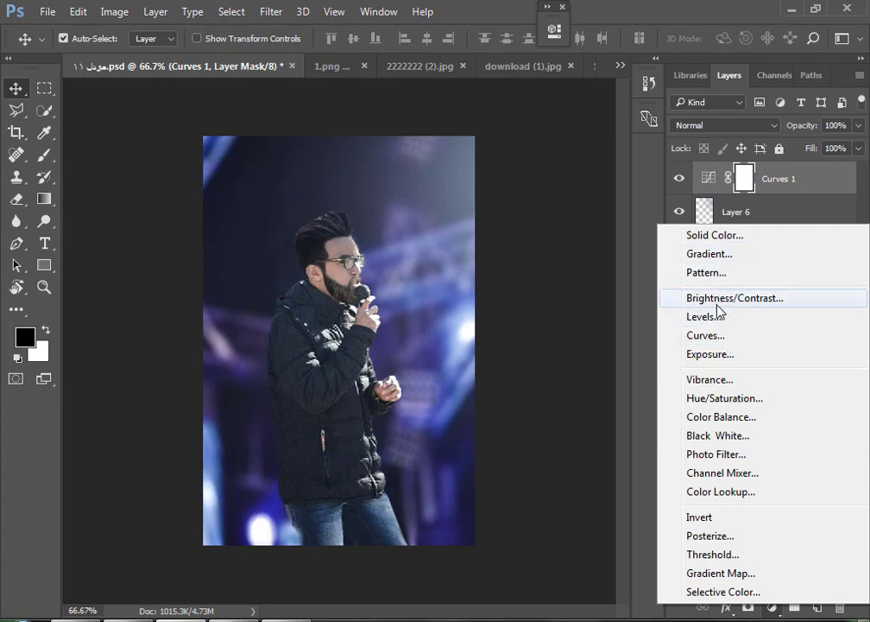
# Add a Hue/Saturation layer set to Hue +2, Saturation +2, Lightness -3
pyautogui.click(719, 399)
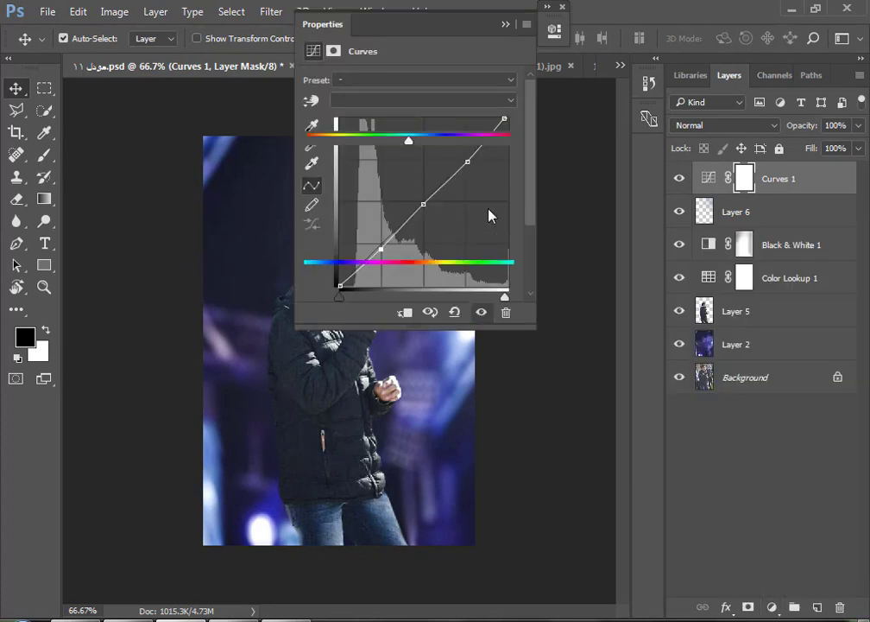
pyautogui.moveTo(436, 33); pyautogui.dragTo(641, 31)
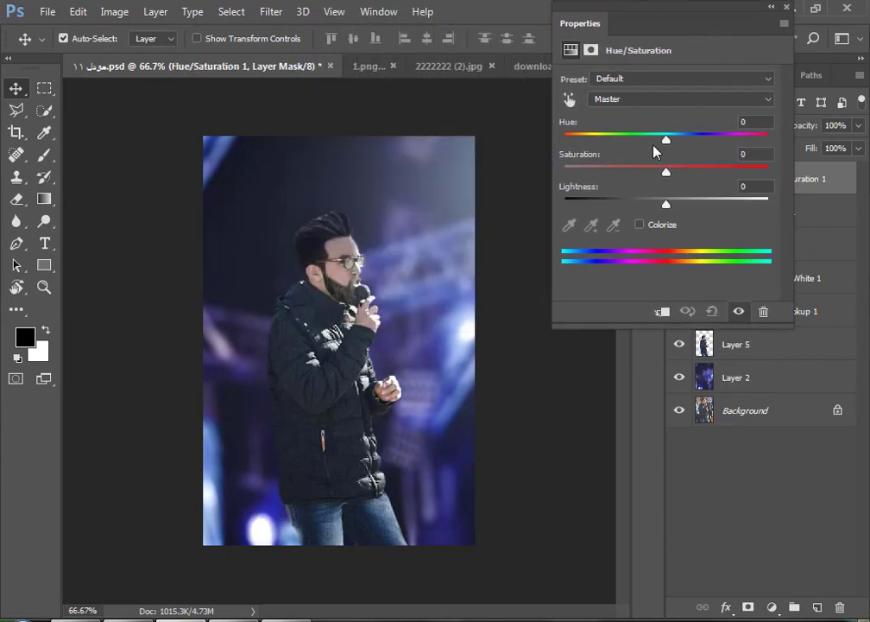
pyautogui.moveTo(667, 140)
pyautogui.mouseDown()
pyautogui.moveTo(671, 172)
pyautogui.moveTo(662, 171)
pyautogui.moveTo(655, 204)
pyautogui.moveTo(664, 212)
pyautogui.mouseUp()
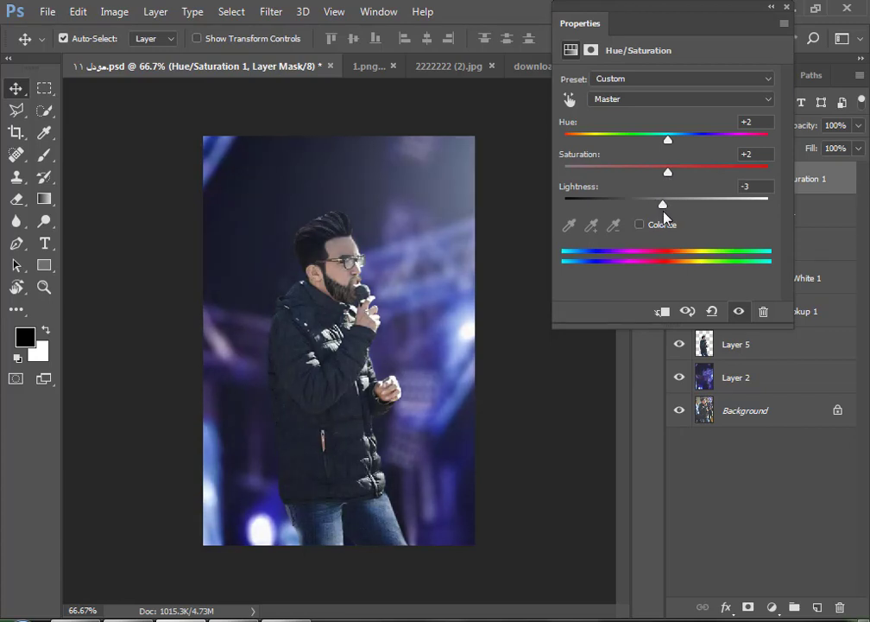
pyautogui.click(771, 8)
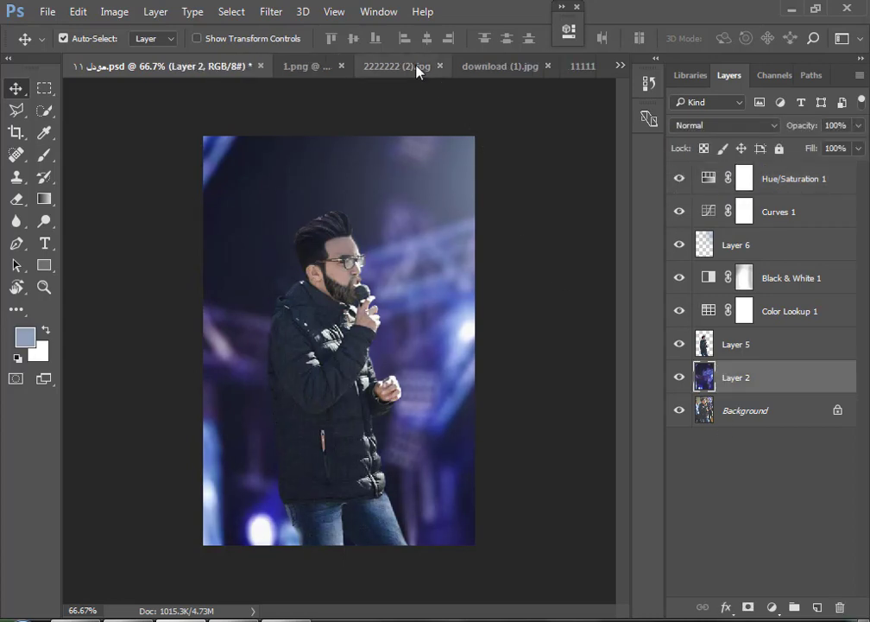
# In Camera Raw on Layer 2, set Temperature -2, Tint +25 and Exposure +0.35
pyautogui.click(271, 11)
pyautogui.click(274, 110)
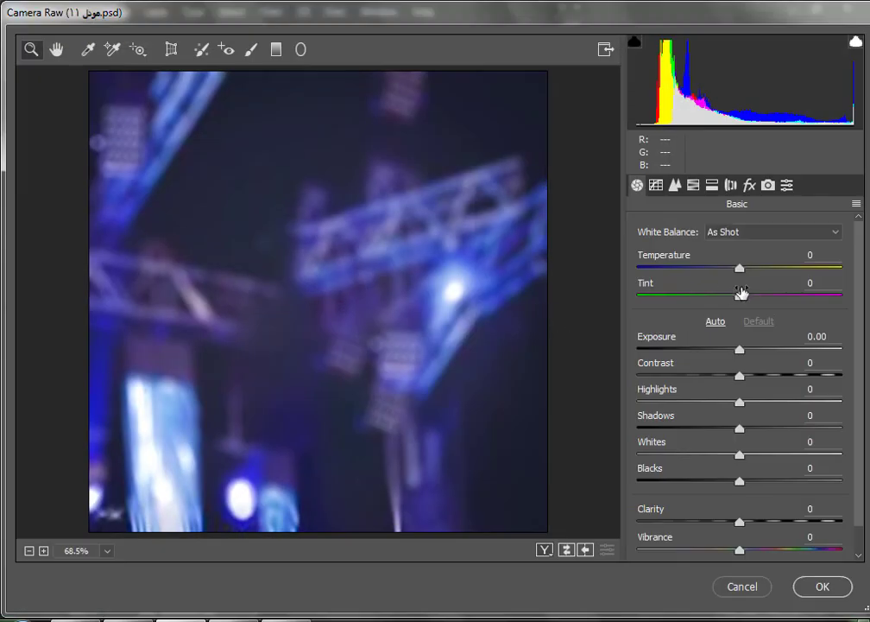
pyautogui.moveTo(741, 292)
pyautogui.mouseDown()
pyautogui.moveTo(763, 294)
pyautogui.moveTo(720, 273)
pyautogui.mouseUp()
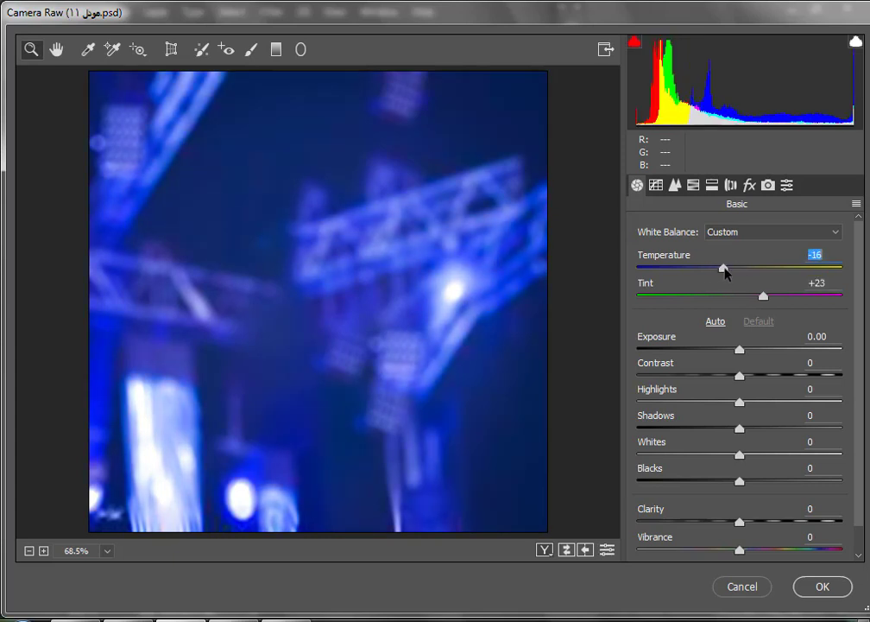
pyautogui.moveTo(720, 272); pyautogui.dragTo(739, 271)
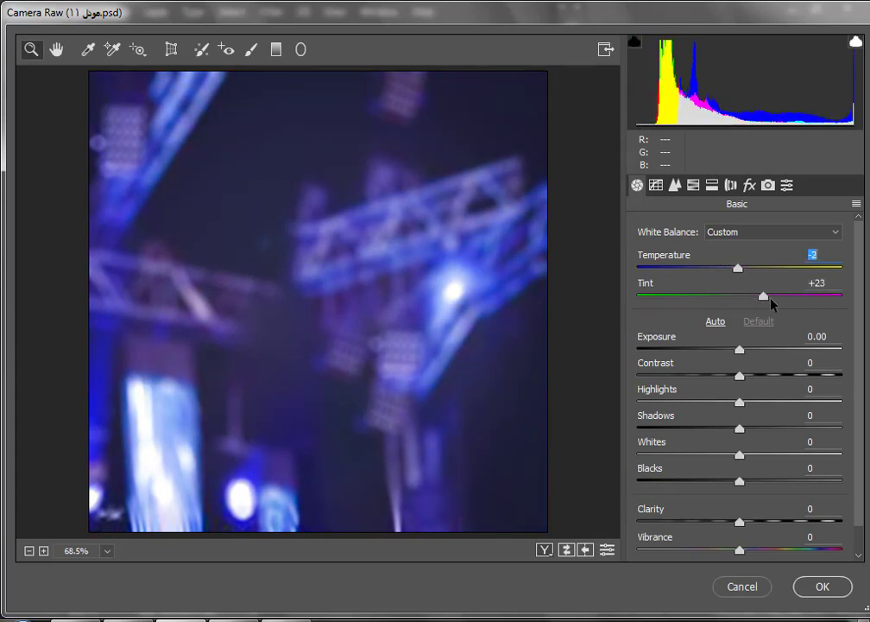
pyautogui.click(766, 299)
pyautogui.press('Tab')
pyautogui.press('Tab')
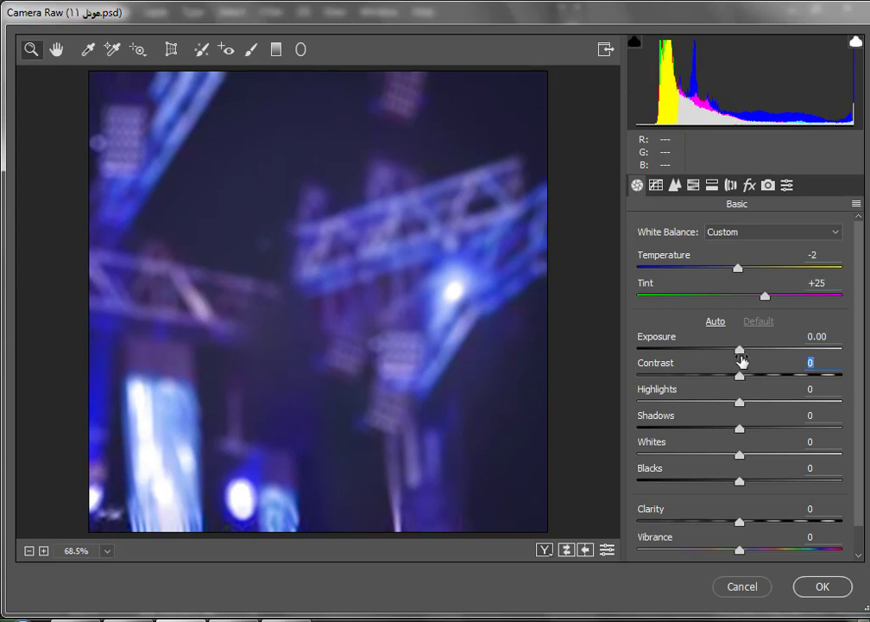
pyautogui.moveTo(740, 349); pyautogui.dragTo(761, 376)
pyautogui.press('Tab')
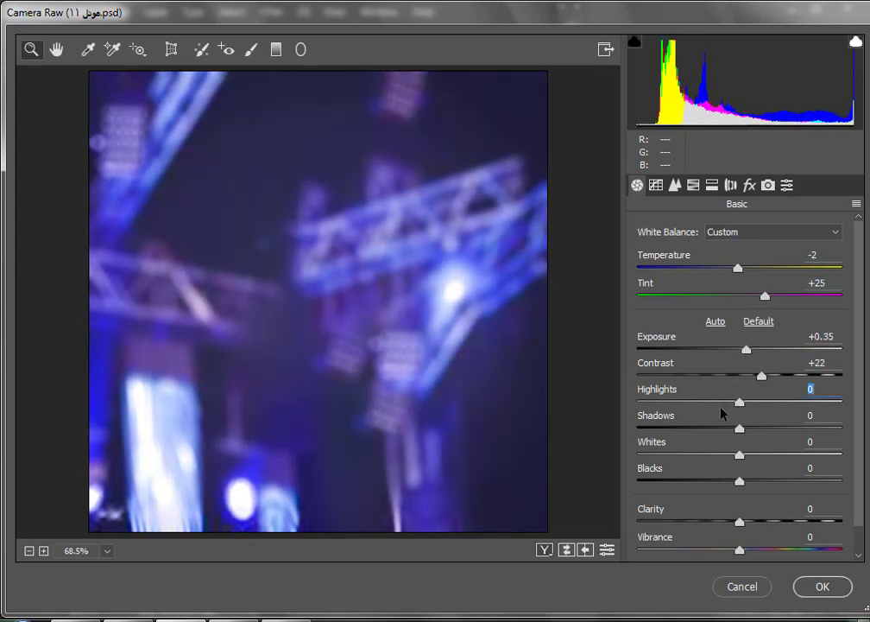
# Set Highlights +19, Shadows -33, Whites +18, Blacks +1, Clarity +33, and apply the filter
pyautogui.press('Up')
pyautogui.press('Up')
pyautogui.press('Up')
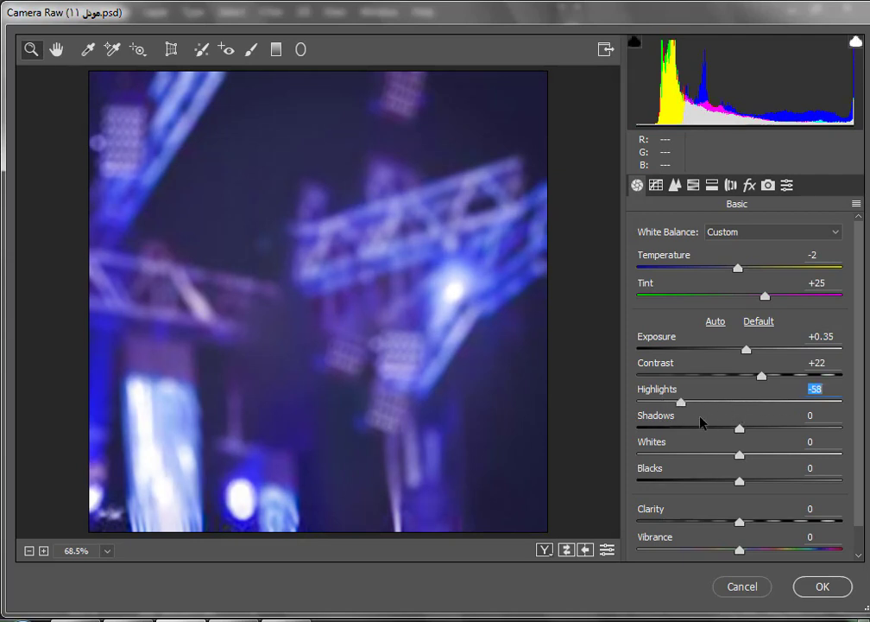
pyautogui.press('Up')
pyautogui.press('Up')
pyautogui.press('Up')
pyautogui.press('Up')
pyautogui.press('Up')
pyautogui.press('Up')
pyautogui.moveTo(739, 429); pyautogui.dragTo(706, 429)
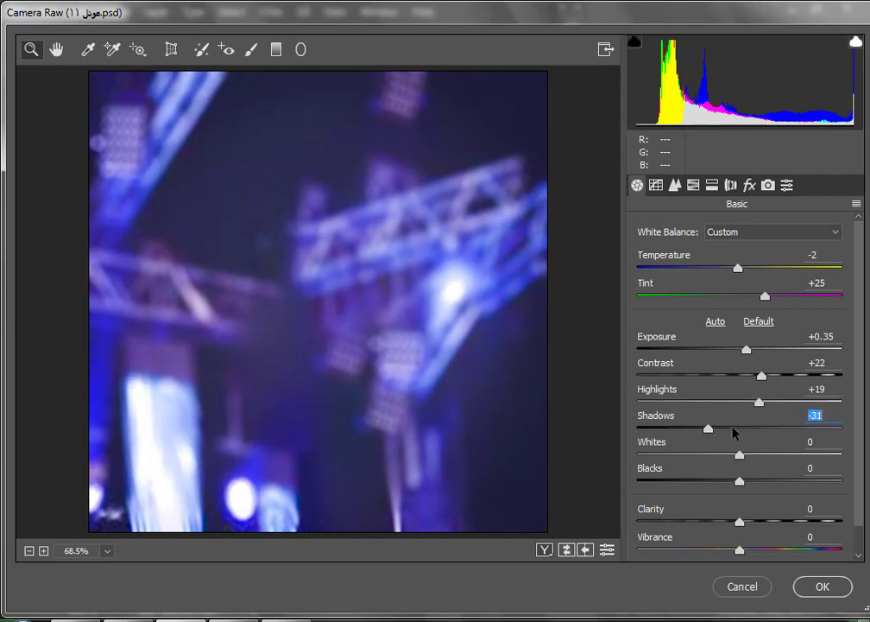
pyautogui.press('Up')
pyautogui.press('Up')
pyautogui.press('Up')
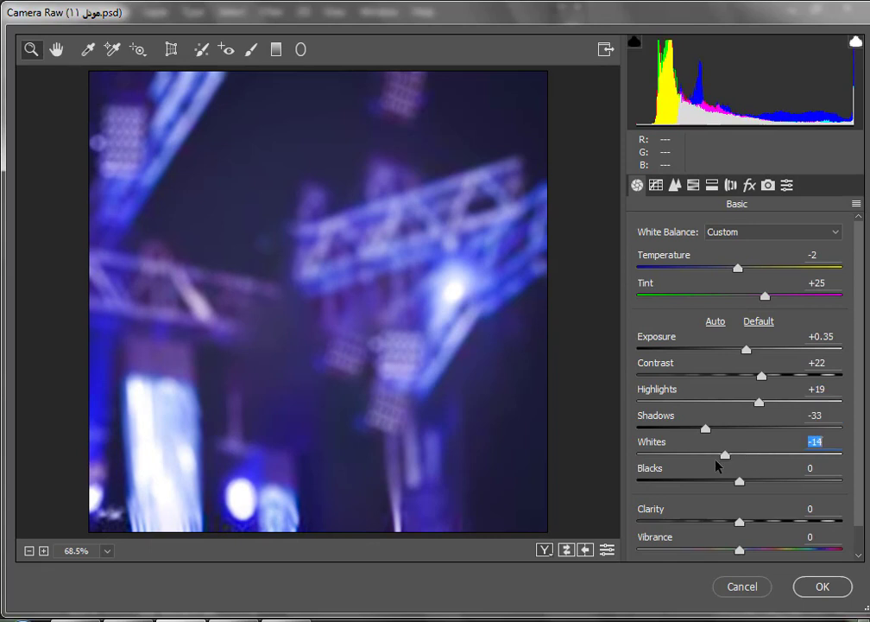
pyautogui.press('Up')
pyautogui.press('Up')
pyautogui.press('Up')
pyautogui.press('Tab')
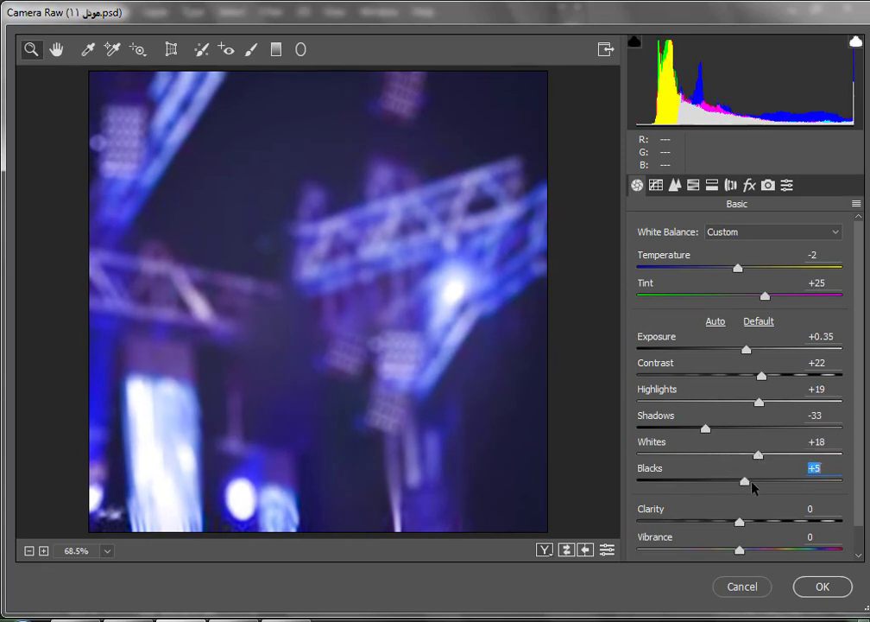
pyautogui.press('Down')
pyautogui.press('Up')
pyautogui.press('Up')
pyautogui.moveTo(743, 521); pyautogui.dragTo(774, 522)
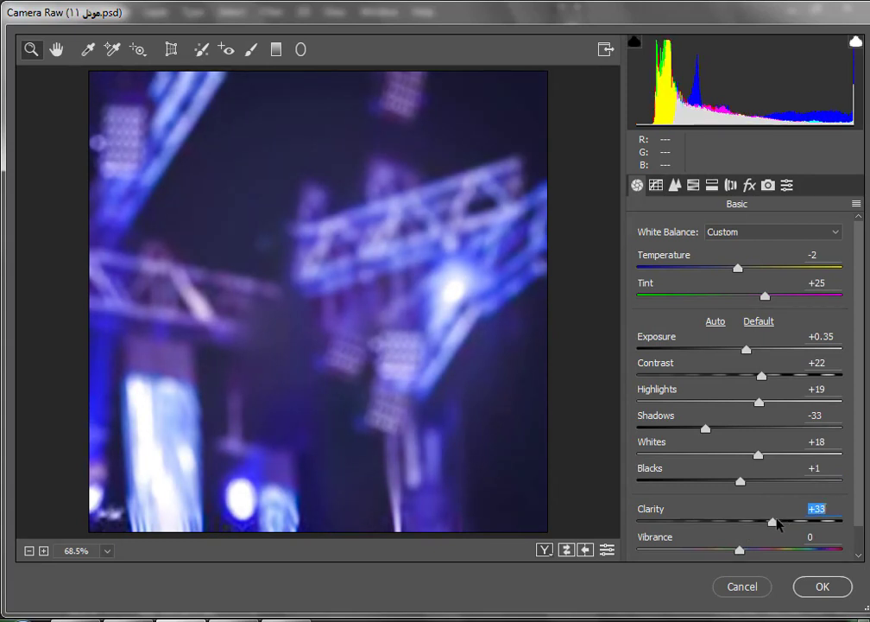
pyautogui.click(808, 586)
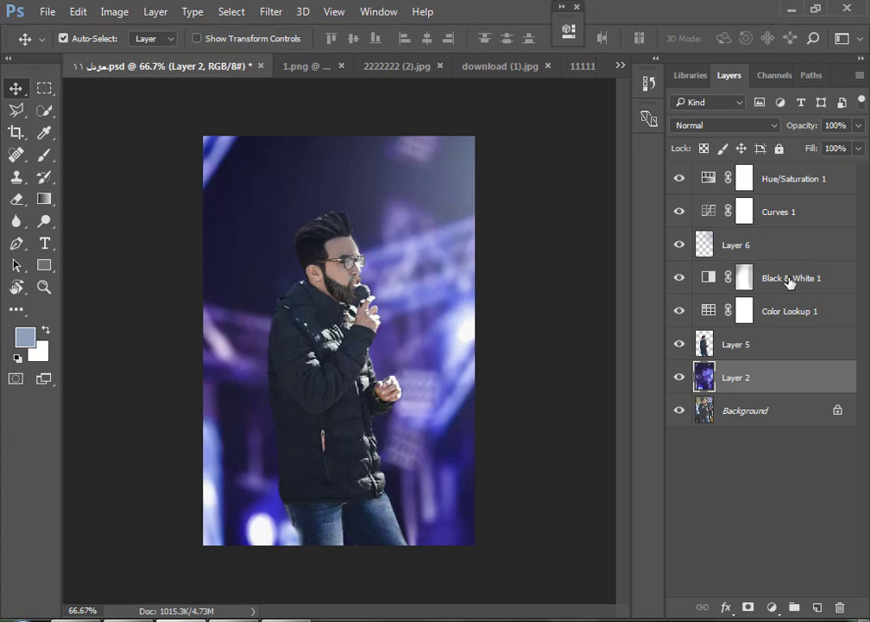
# Lower Black & White 1 opacity to 20%, then select the Background layer
pyautogui.hotkey('ctrl', 'z')
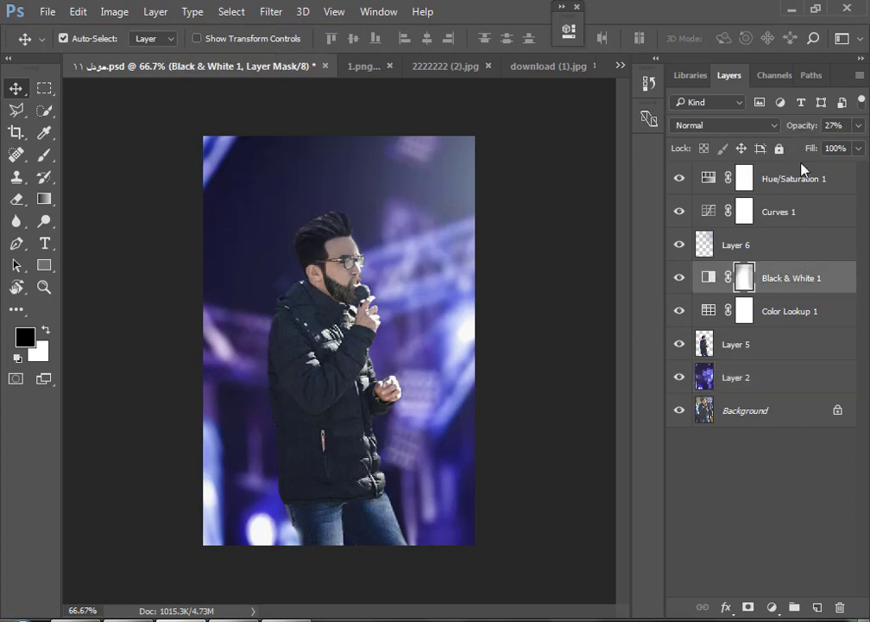
pyautogui.moveTo(803, 128); pyautogui.dragTo(807, 129)
pyautogui.press('Return')
pyautogui.click(771, 411)
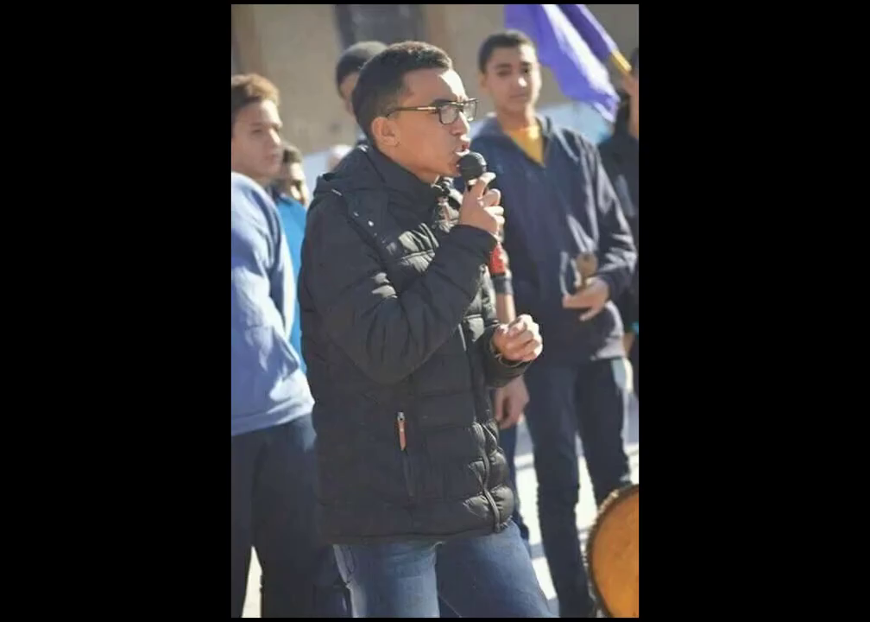